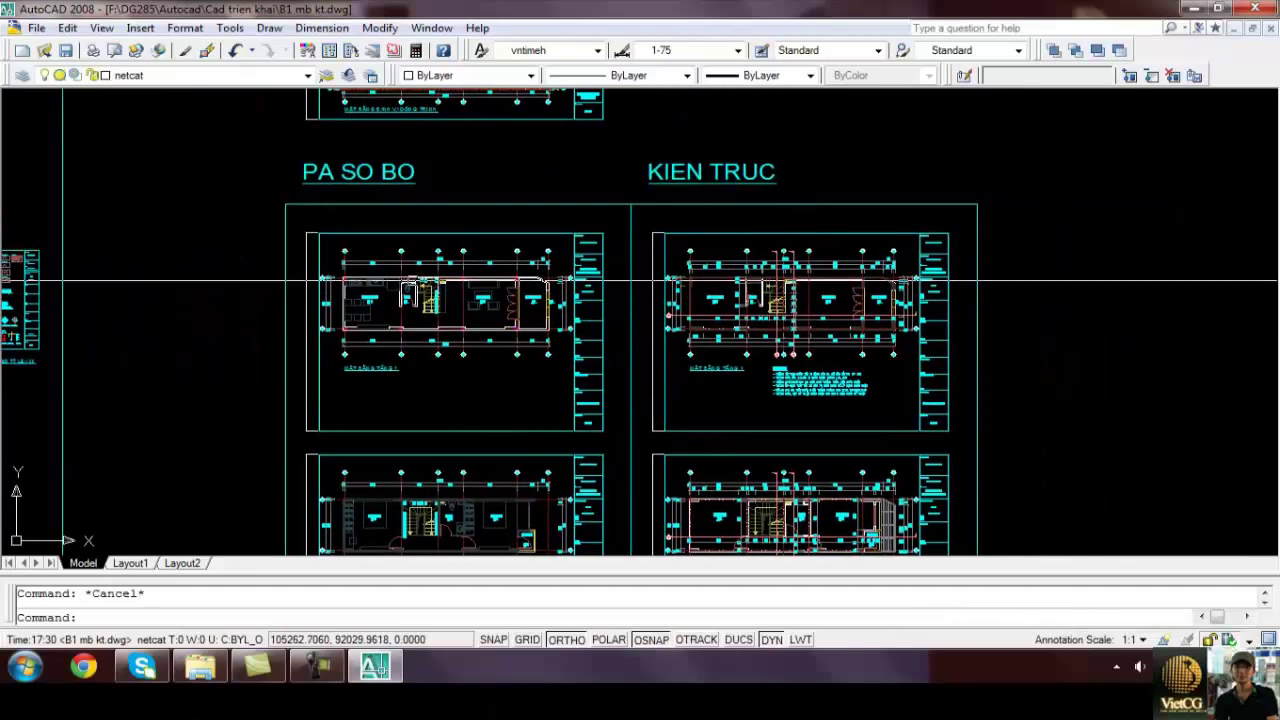
# Zoom and pan from the sheet overview until the KIEN TRUC ground-floor plan is centred and fills the view
pyautogui.scroll(2, 386, 299)
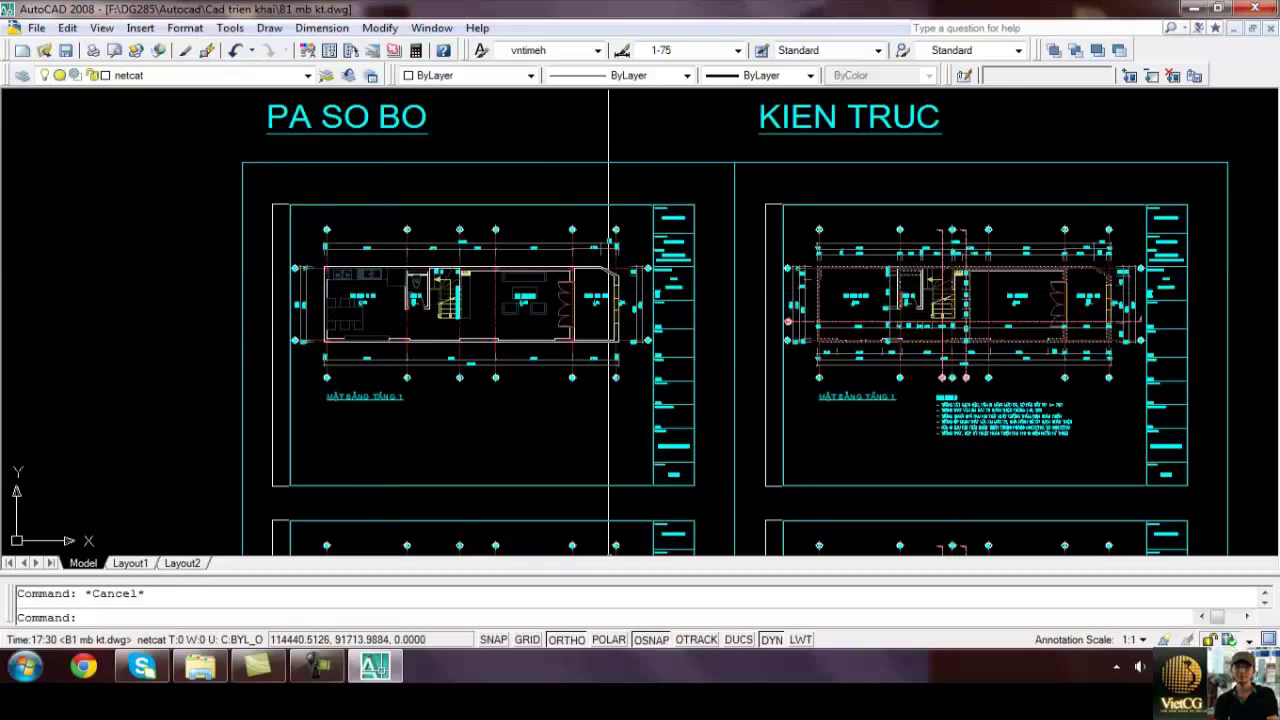
pyautogui.scroll(3, 608, 289)
pyautogui.moveTo(856, 296); pyautogui.dragTo(539, 304, button='middle')
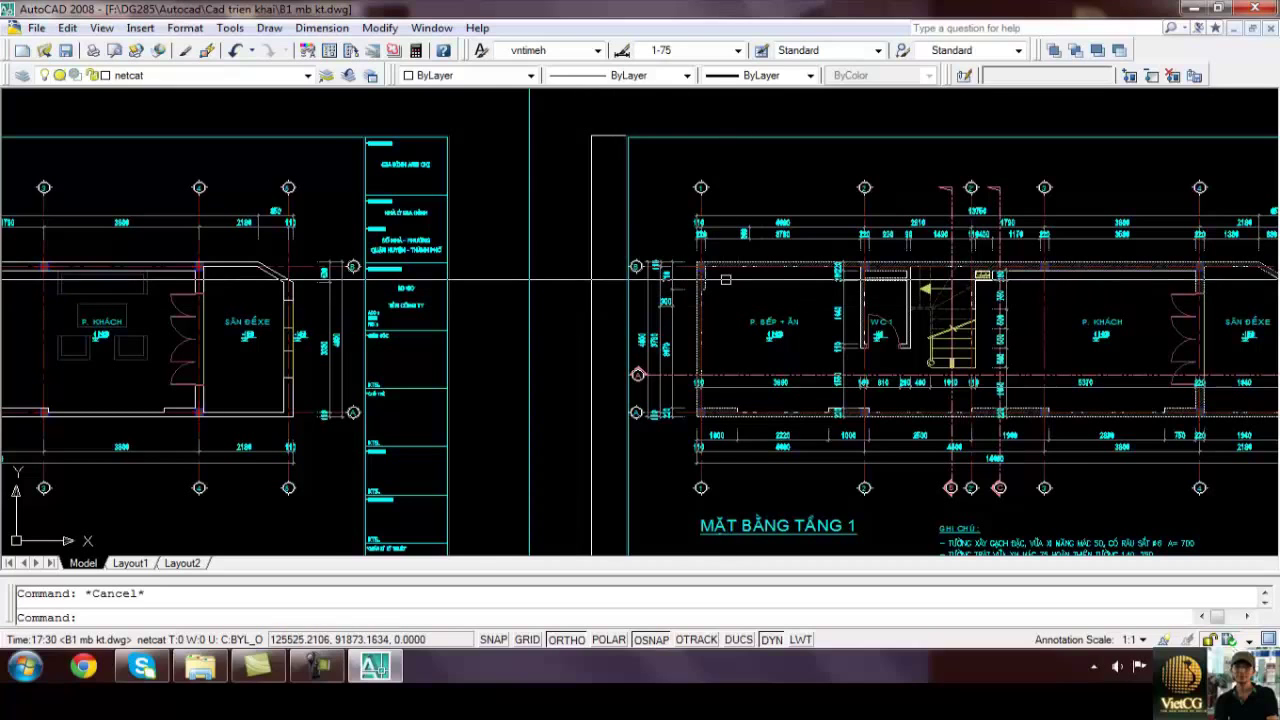
pyautogui.scroll(3, 705, 276)
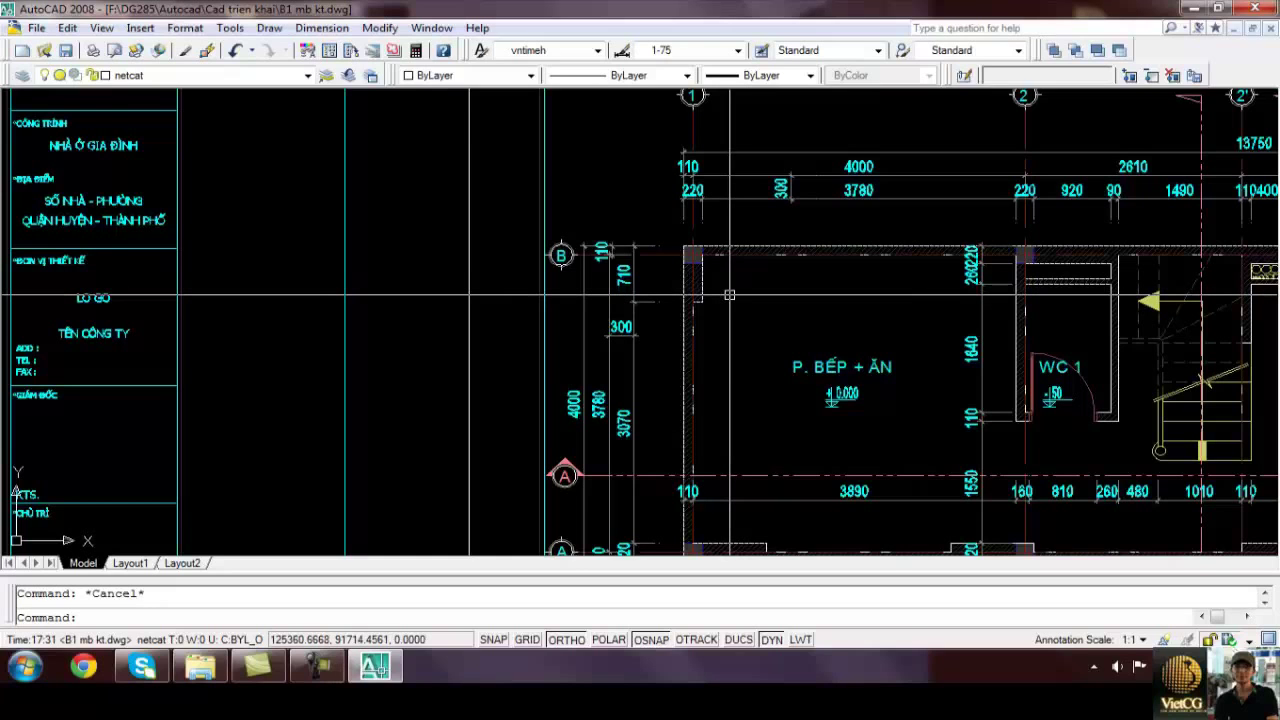
pyautogui.scroll(3, 725, 296)
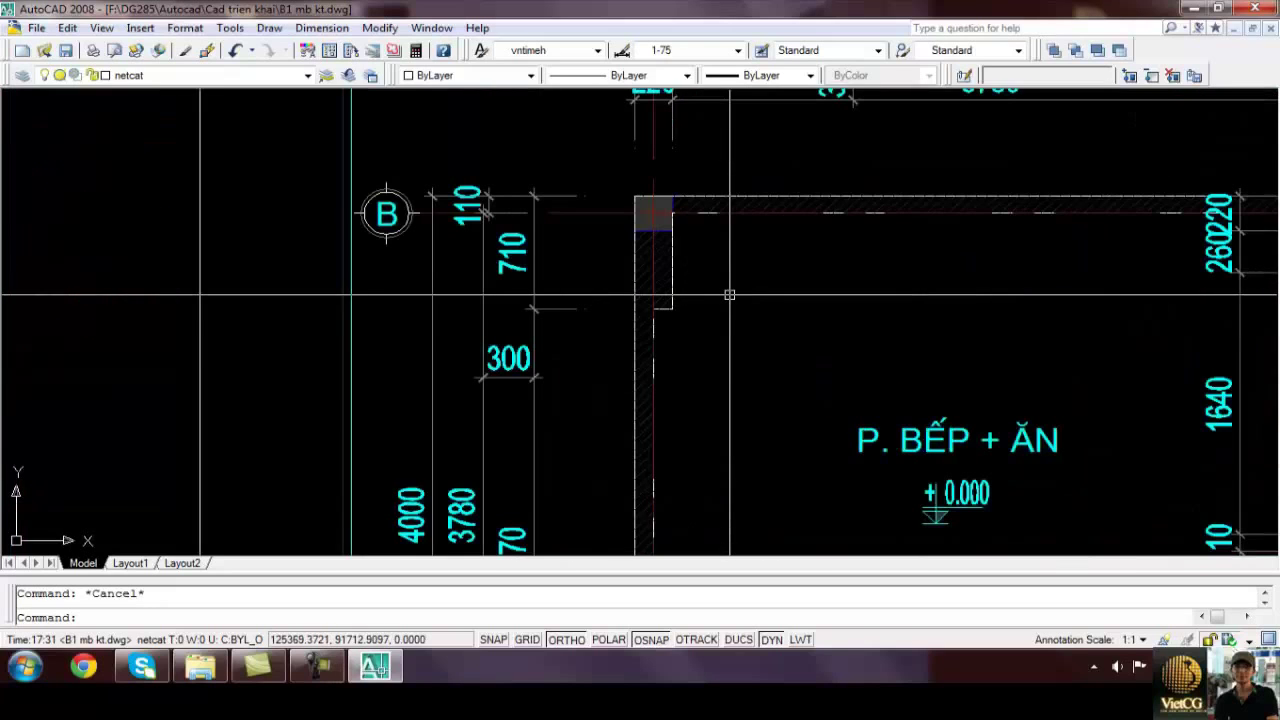
pyautogui.scroll(-5, 740, 300)
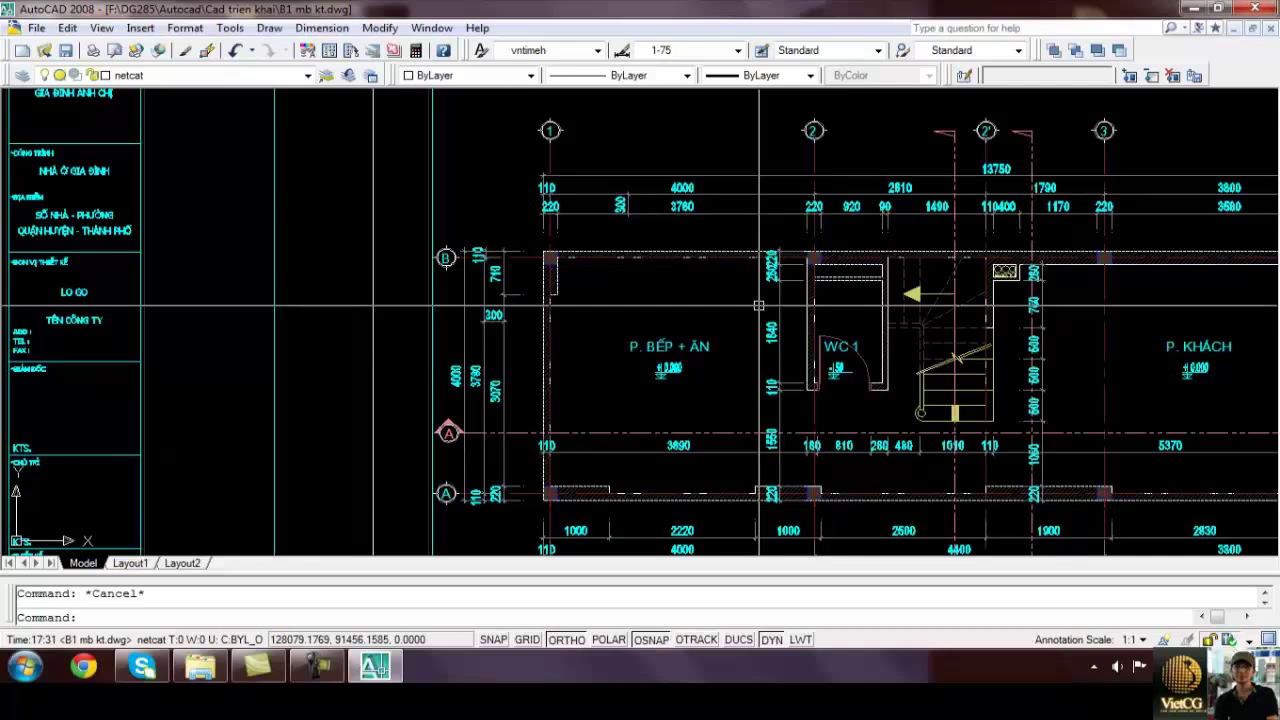
pyautogui.scroll(-2, 757, 312)
pyautogui.scroll(-3, 755, 328)
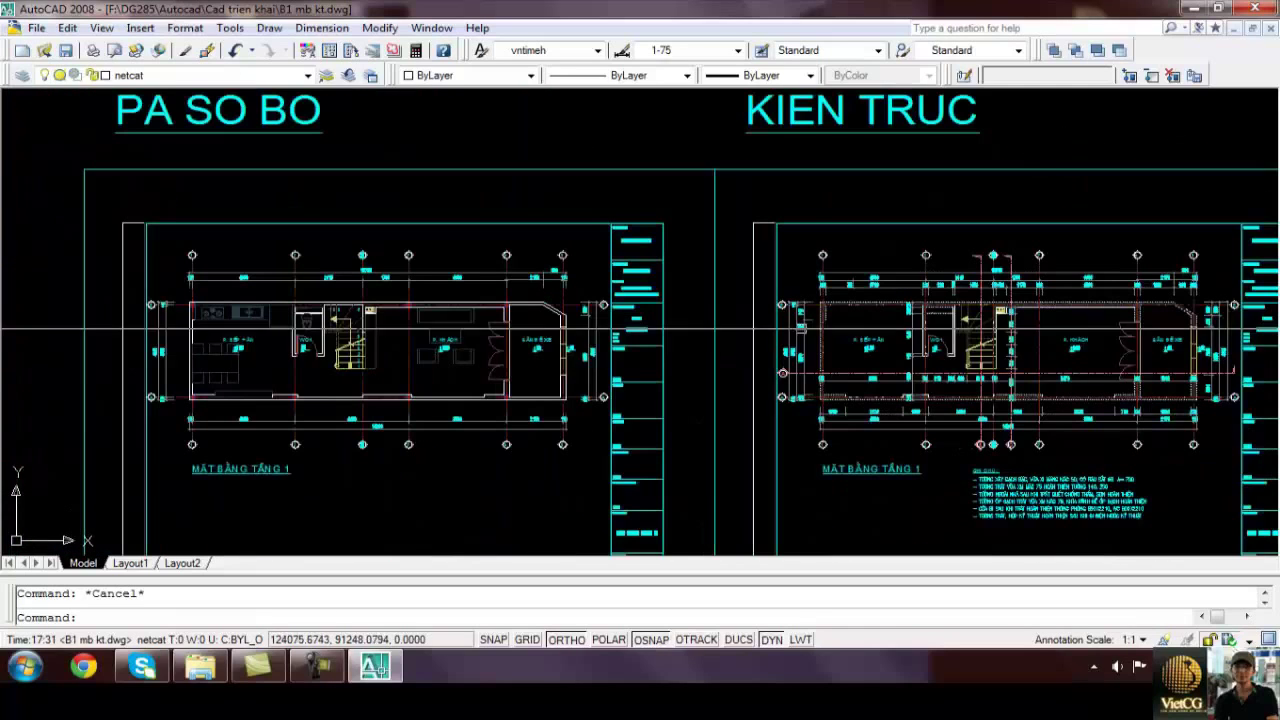
pyautogui.moveTo(1030, 350); pyautogui.dragTo(874, 346, button='middle')
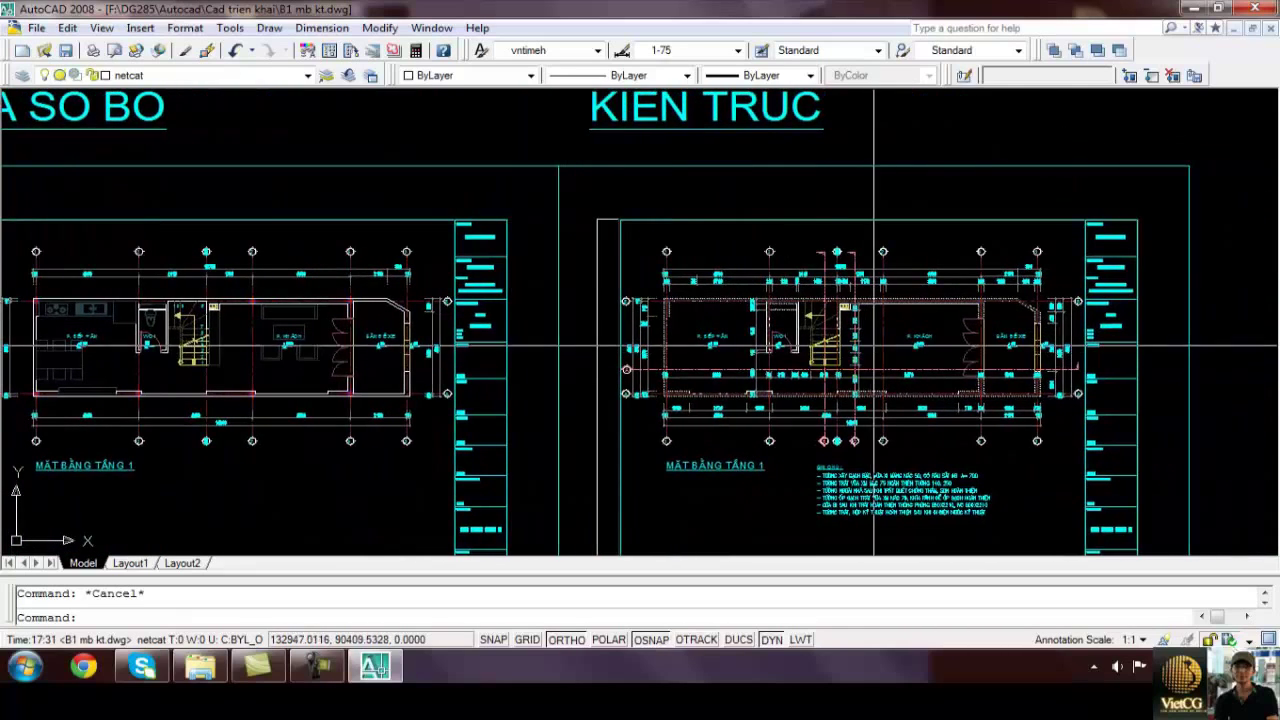
pyautogui.scroll(5, 874, 346)
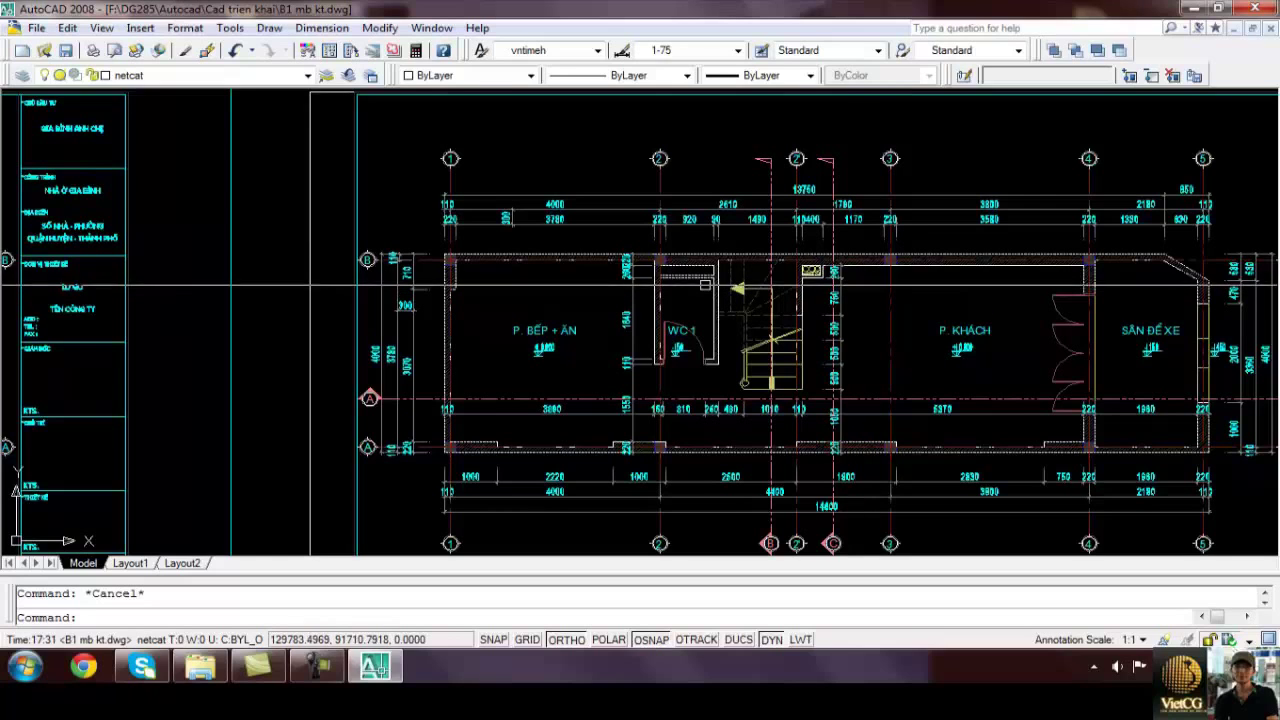
pyautogui.scroll(2, 488, 290)
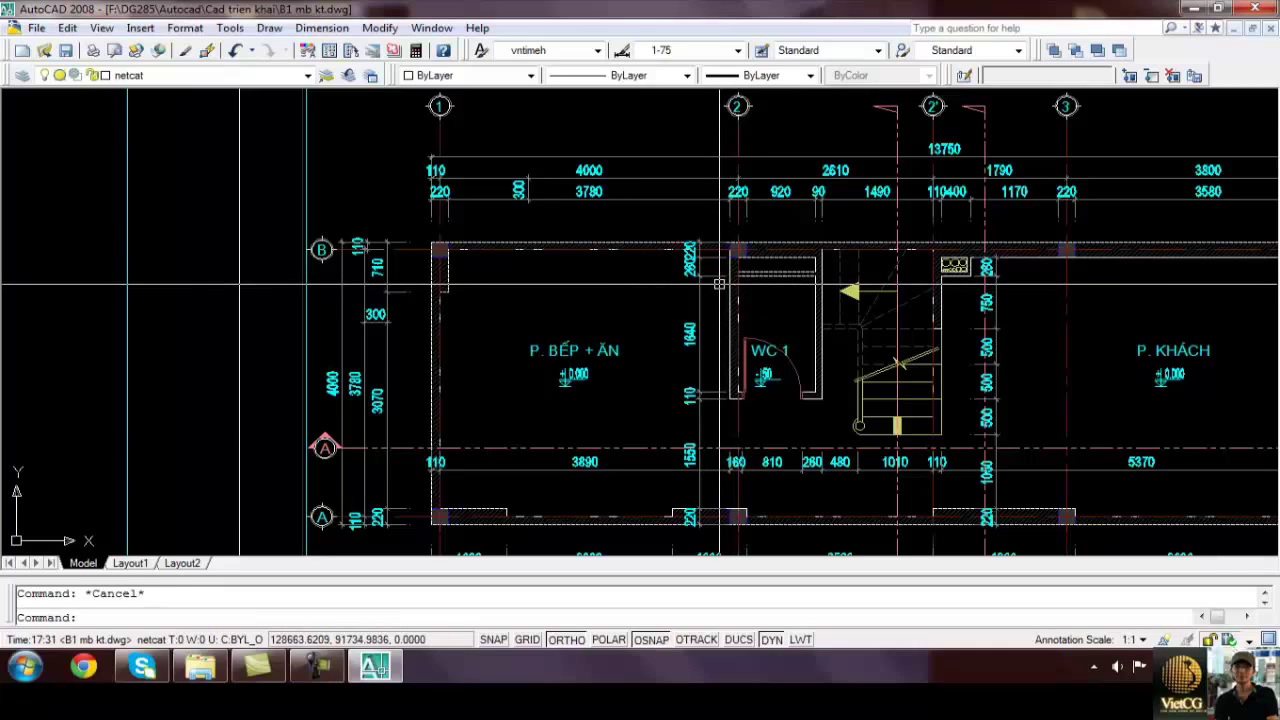
pyautogui.scroll(-2, 737, 288)
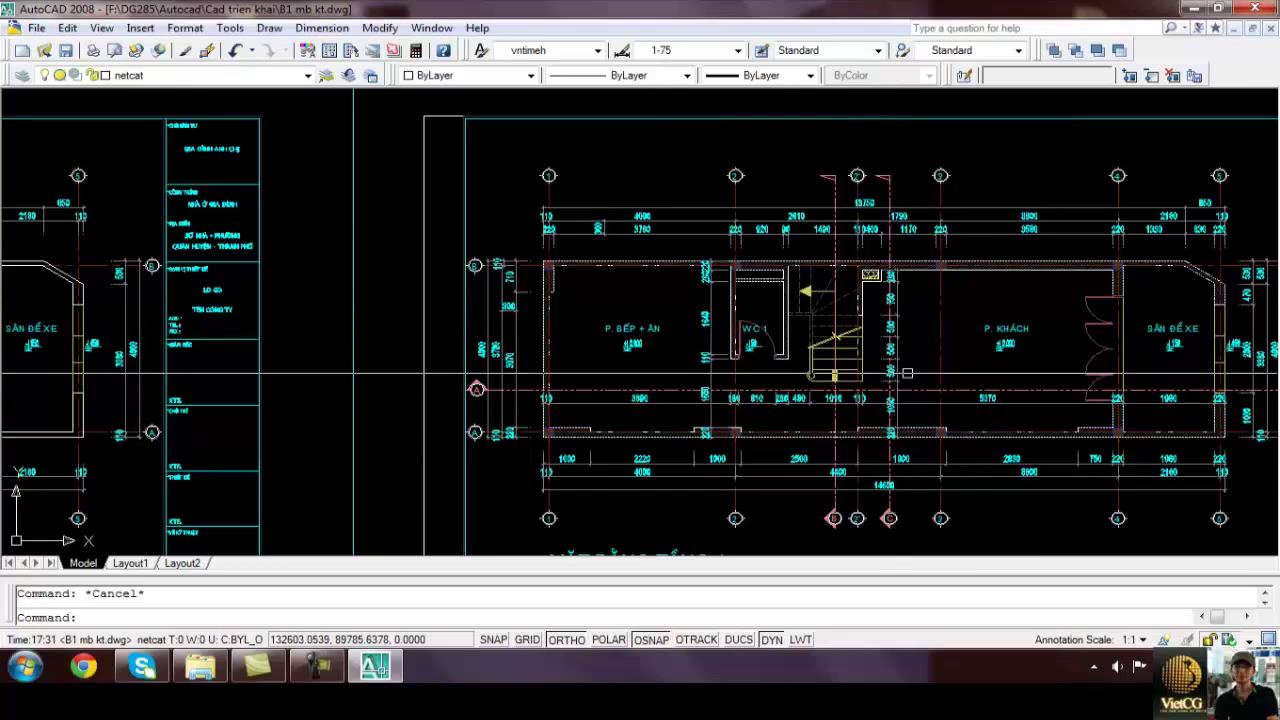
pyautogui.scroll(2, 907, 374)
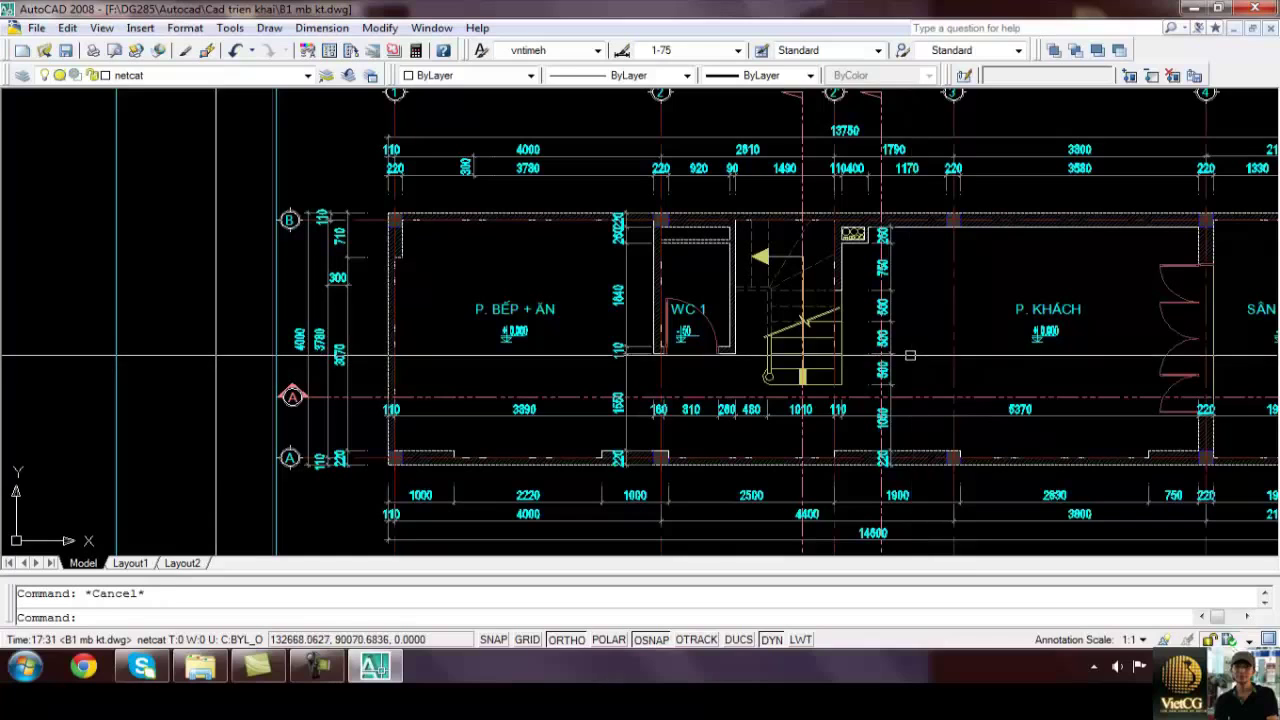
pyautogui.moveTo(456, 299); pyautogui.dragTo(716, 262, button='middle')
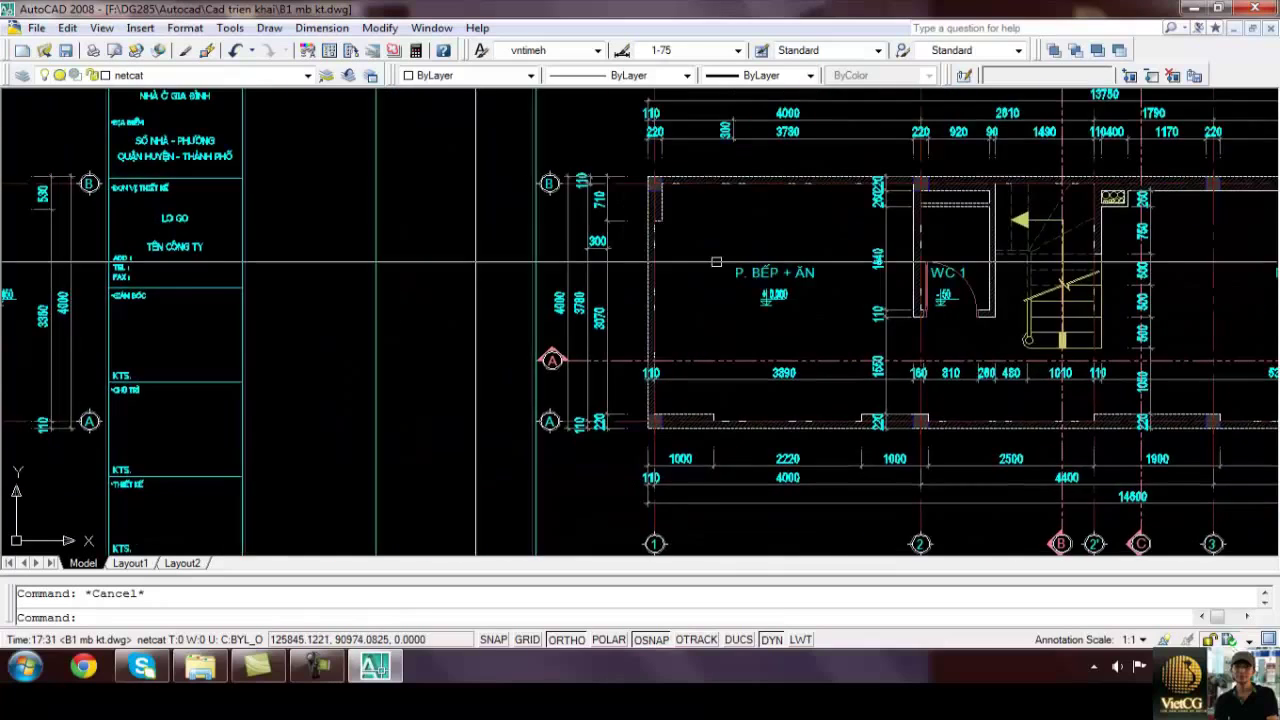
pyautogui.scroll(-4, 716, 264)
pyautogui.scroll(3, 722, 278)
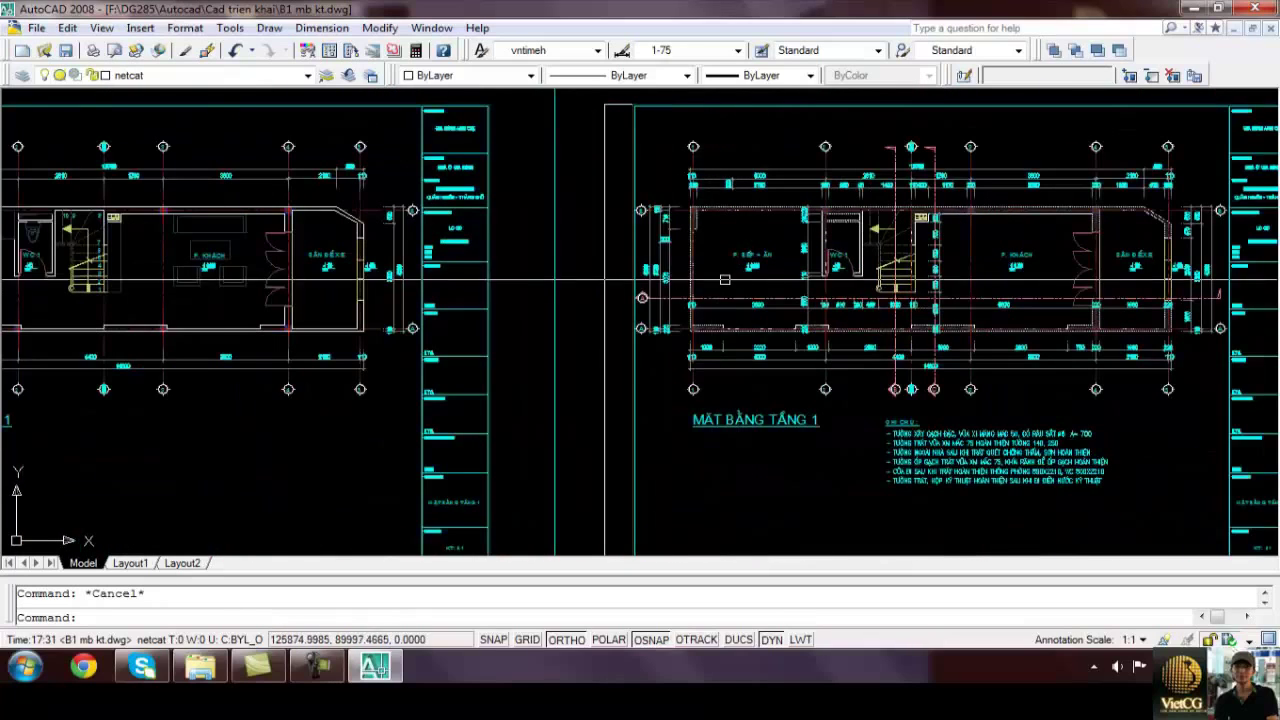
pyautogui.scroll(2, 724, 279)
pyautogui.scroll(1, 724, 282)
pyautogui.scroll(-1, 866, 289)
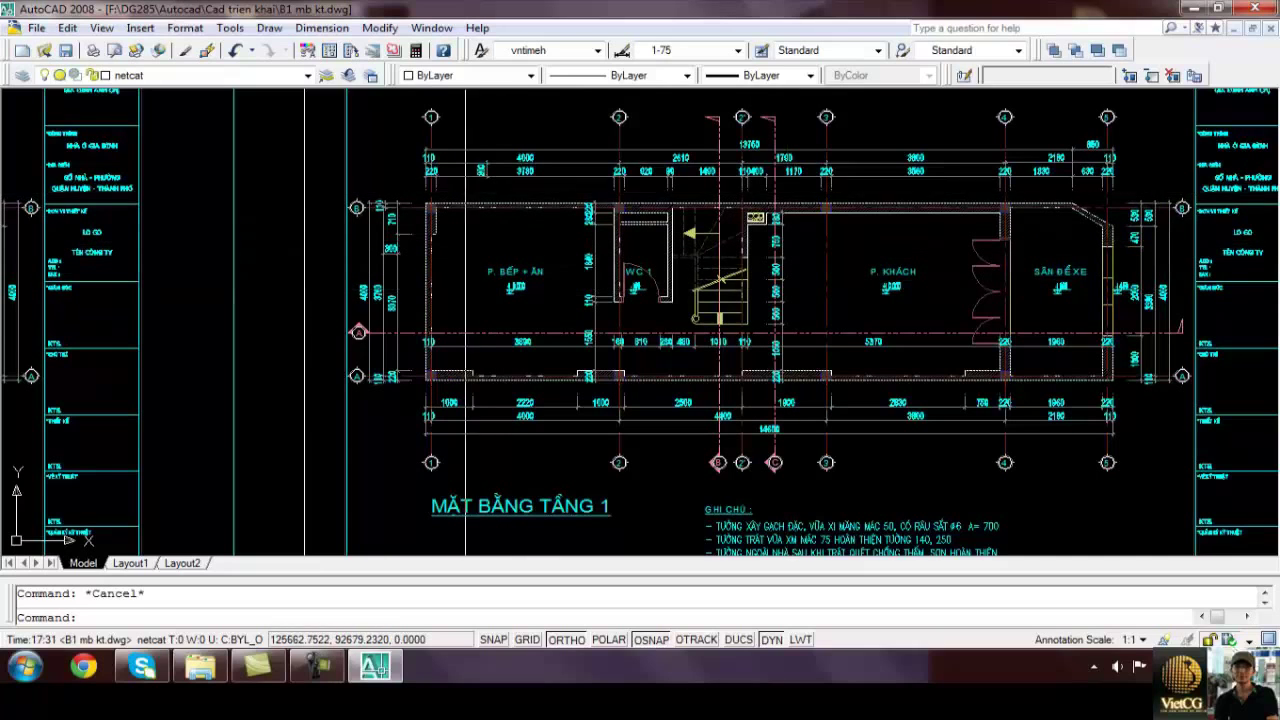
pyautogui.scroll(3, 640, 245)
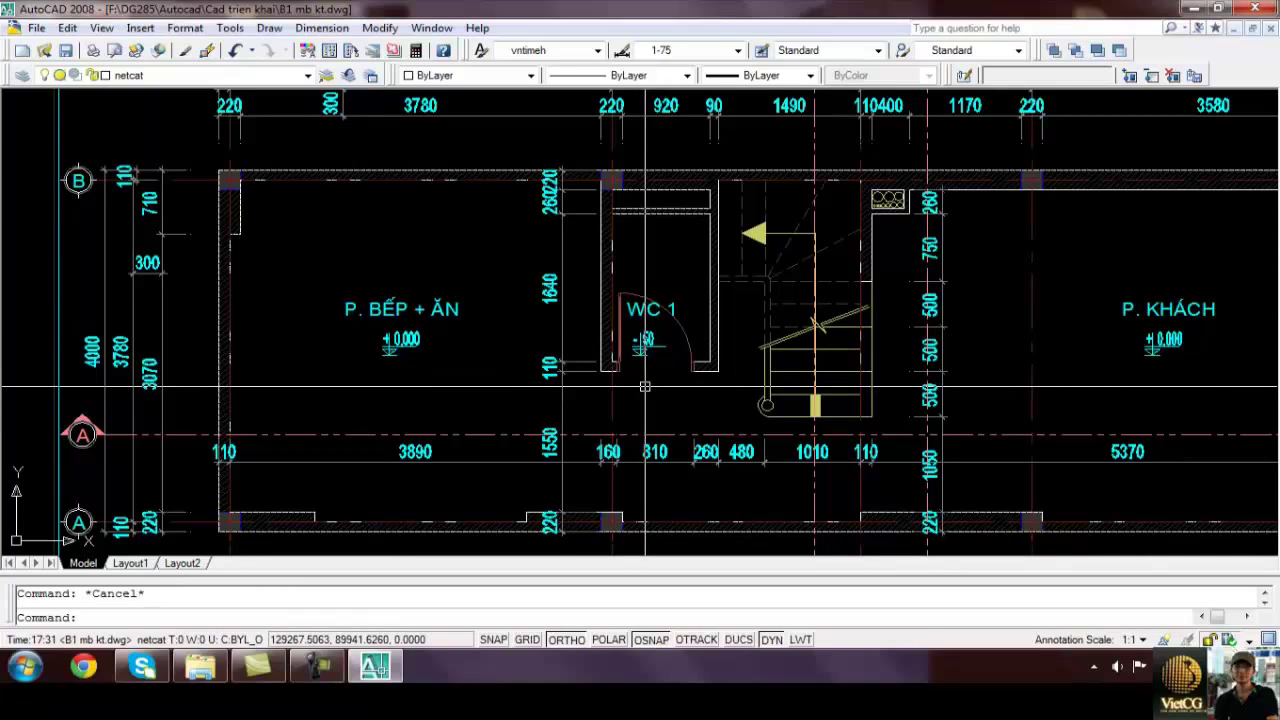
pyautogui.moveTo(645, 386); pyautogui.dragTo(641, 408, button='middle')
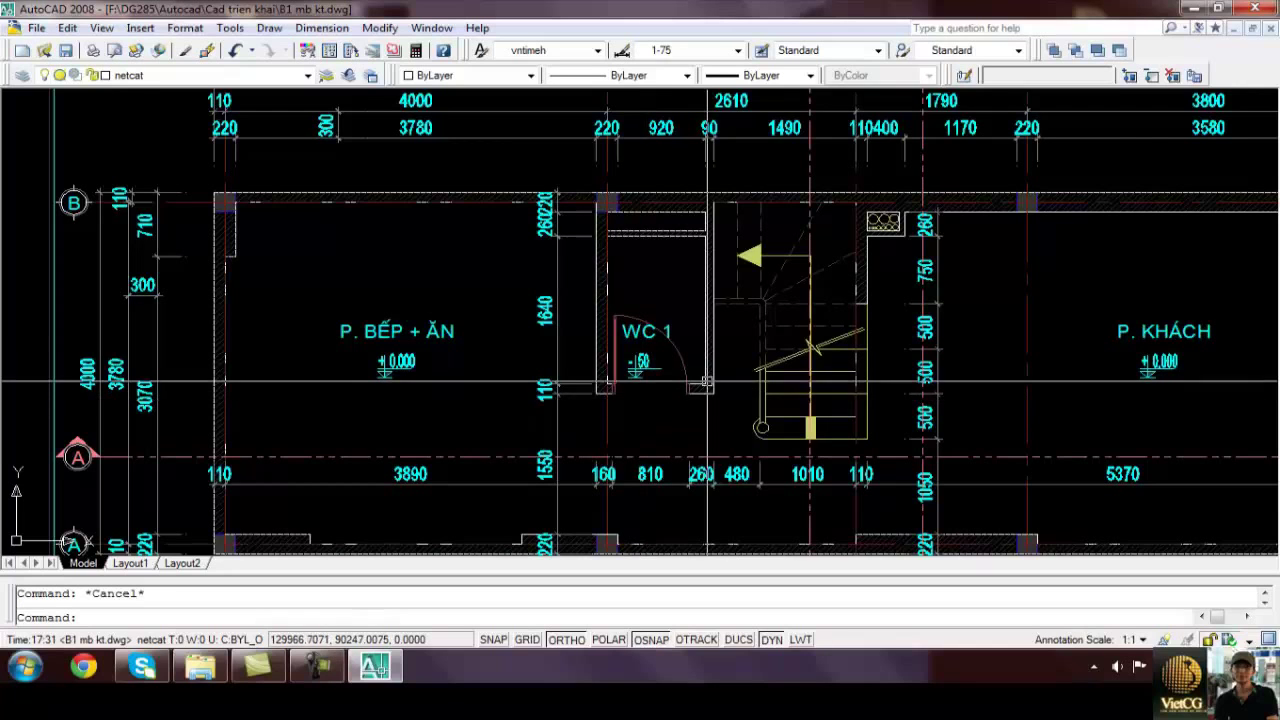
pyautogui.scroll(-5, 681, 355)
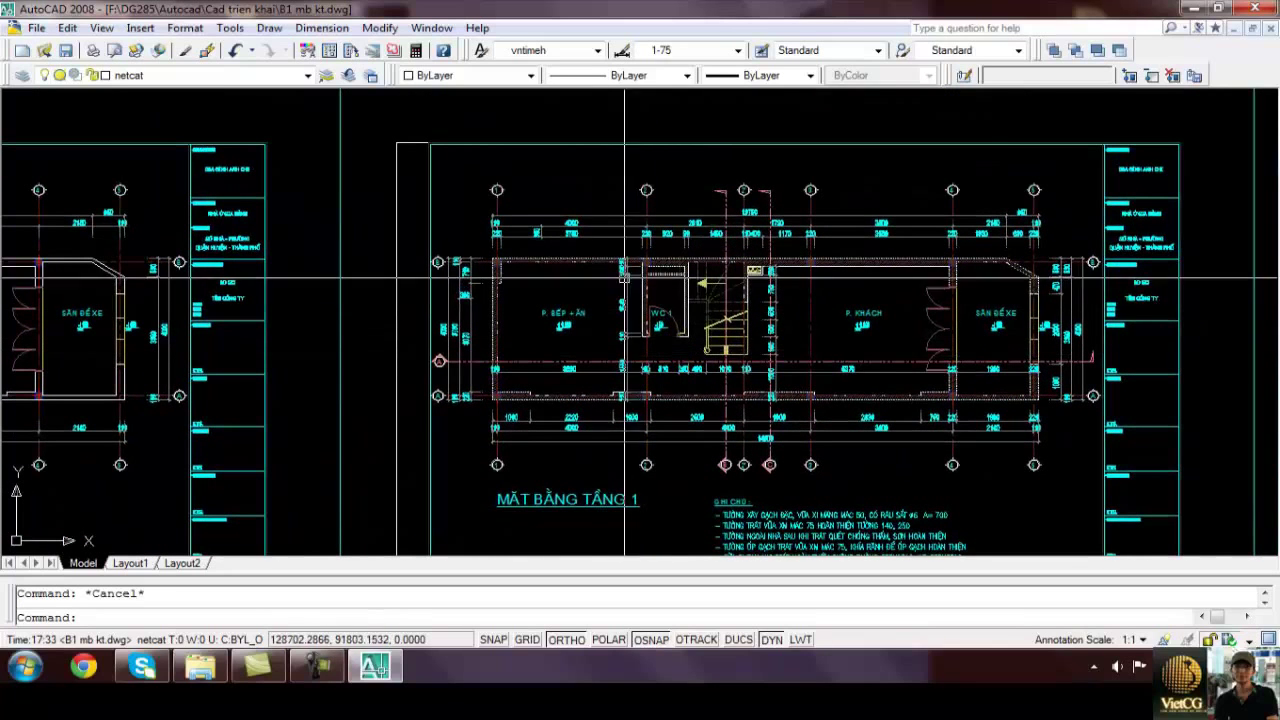
pyautogui.scroll(2, 991, 256)
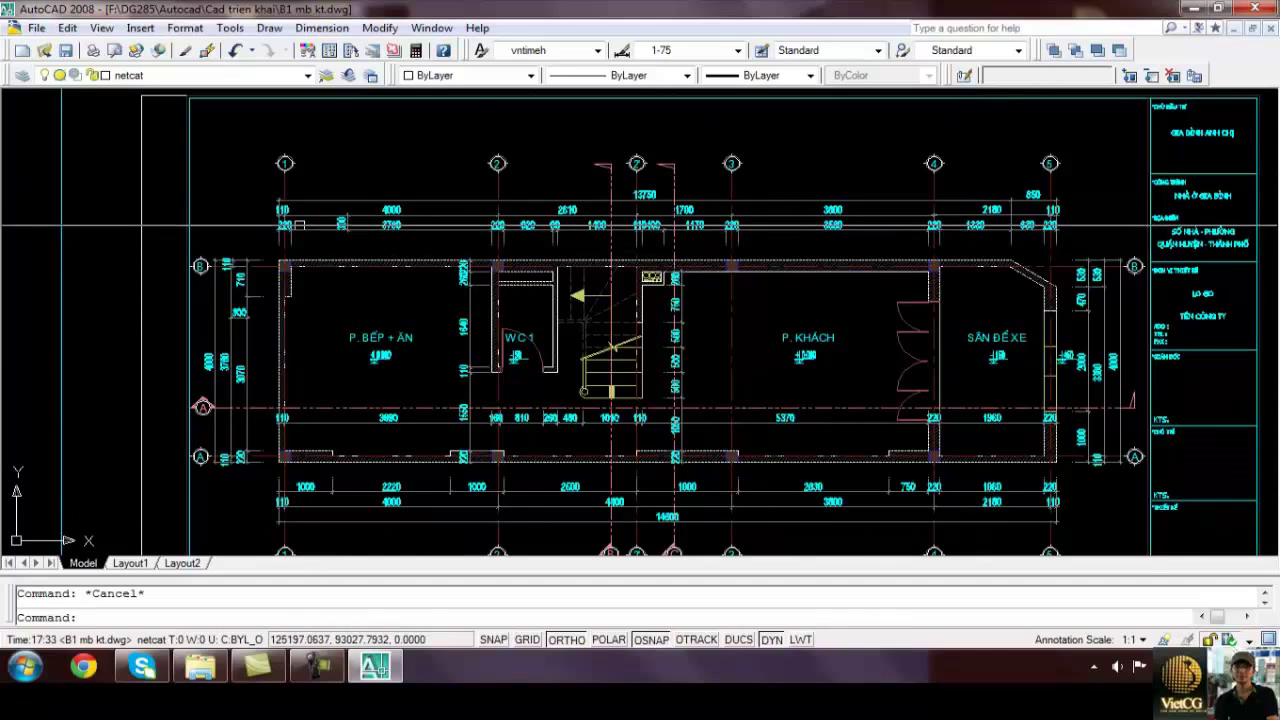
pyautogui.click(233, 215)
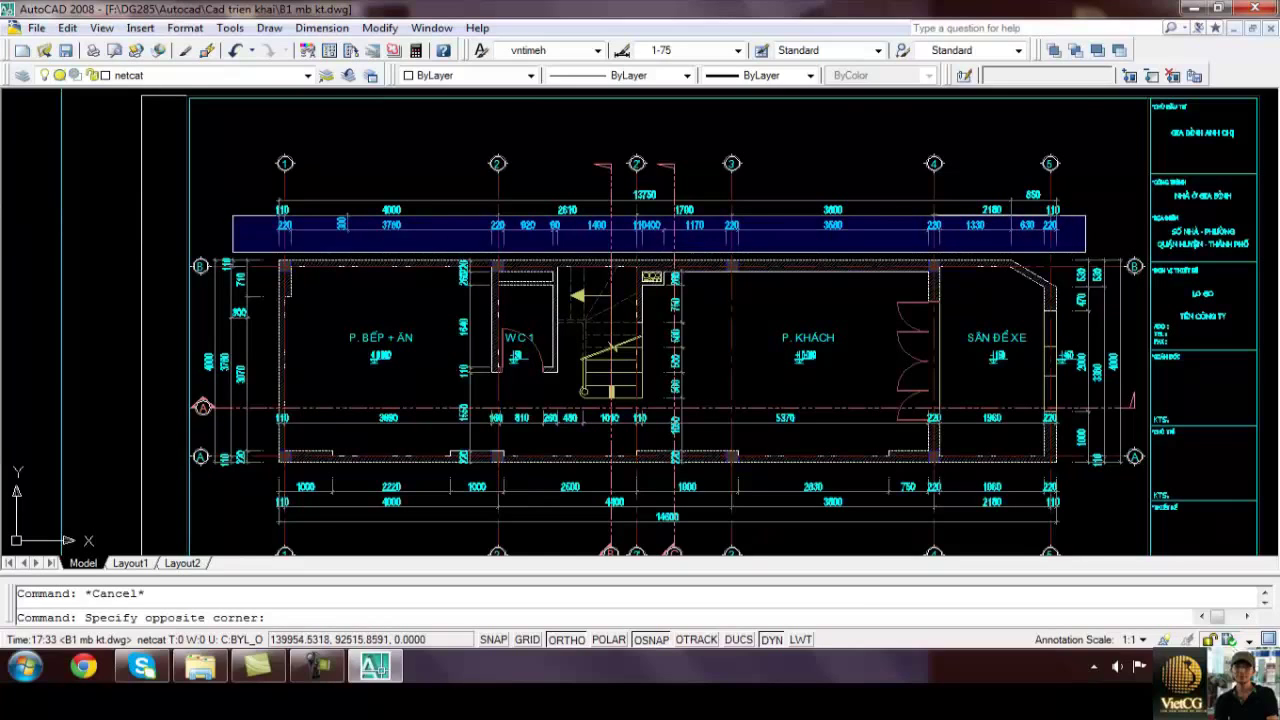
pyautogui.click(1083, 243)
pyautogui.press('Escape')
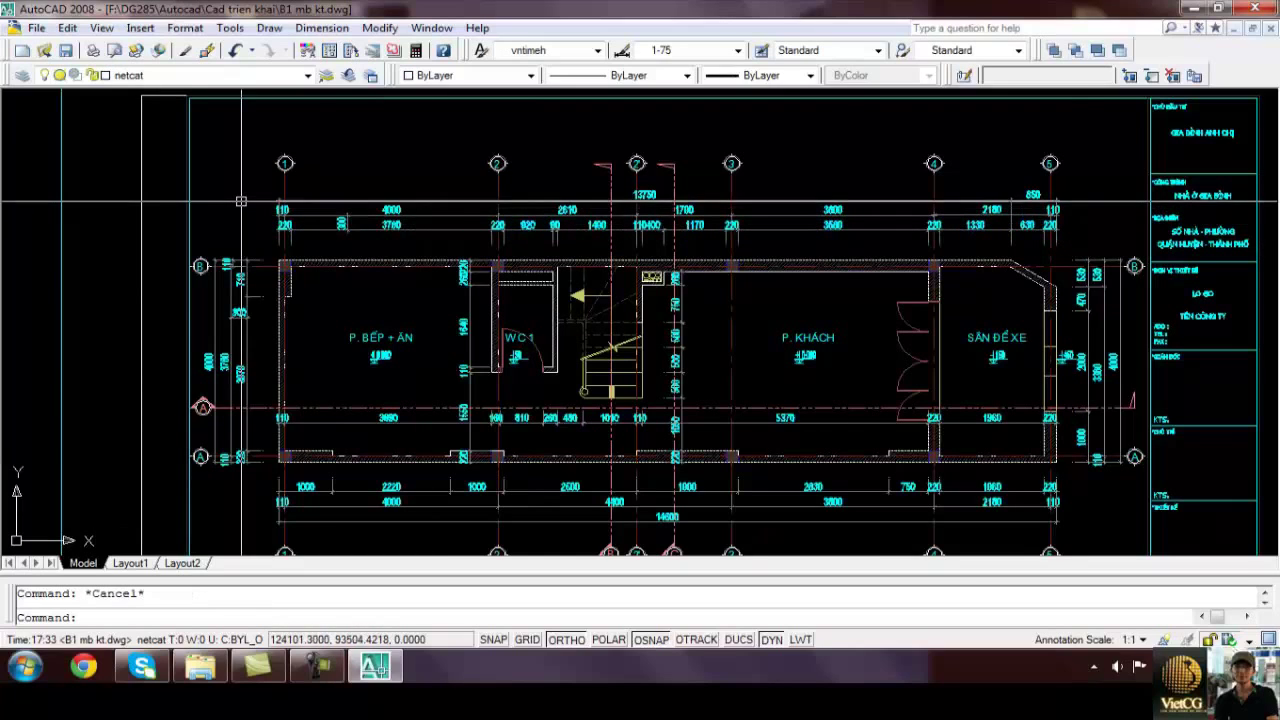
pyautogui.click(240, 202)
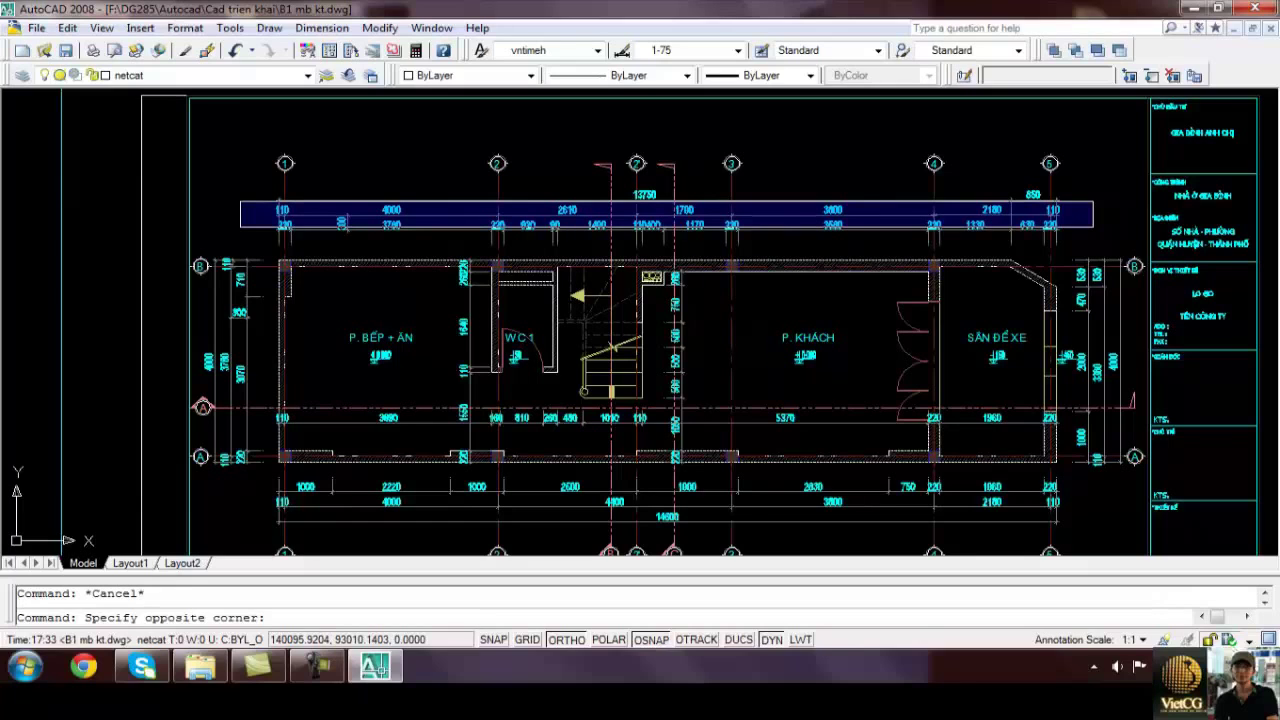
pyautogui.click(1093, 227)
pyautogui.press('Escape')
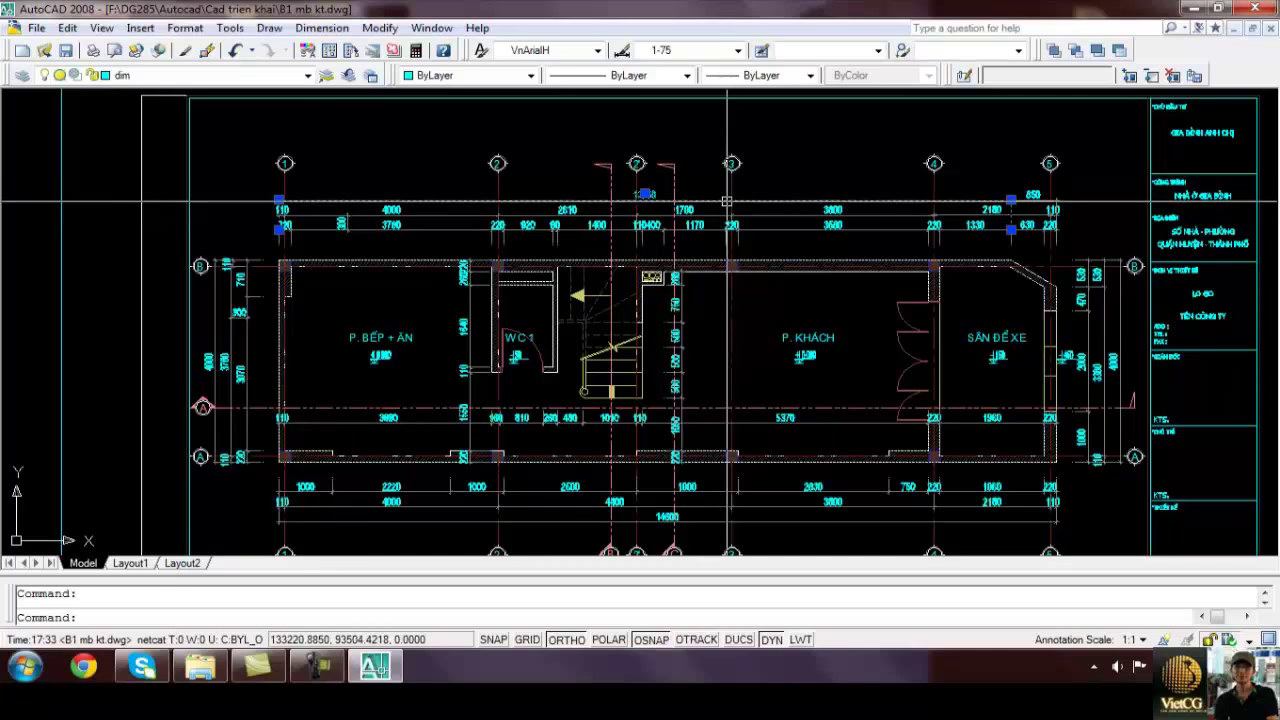
pyautogui.press('Escape')
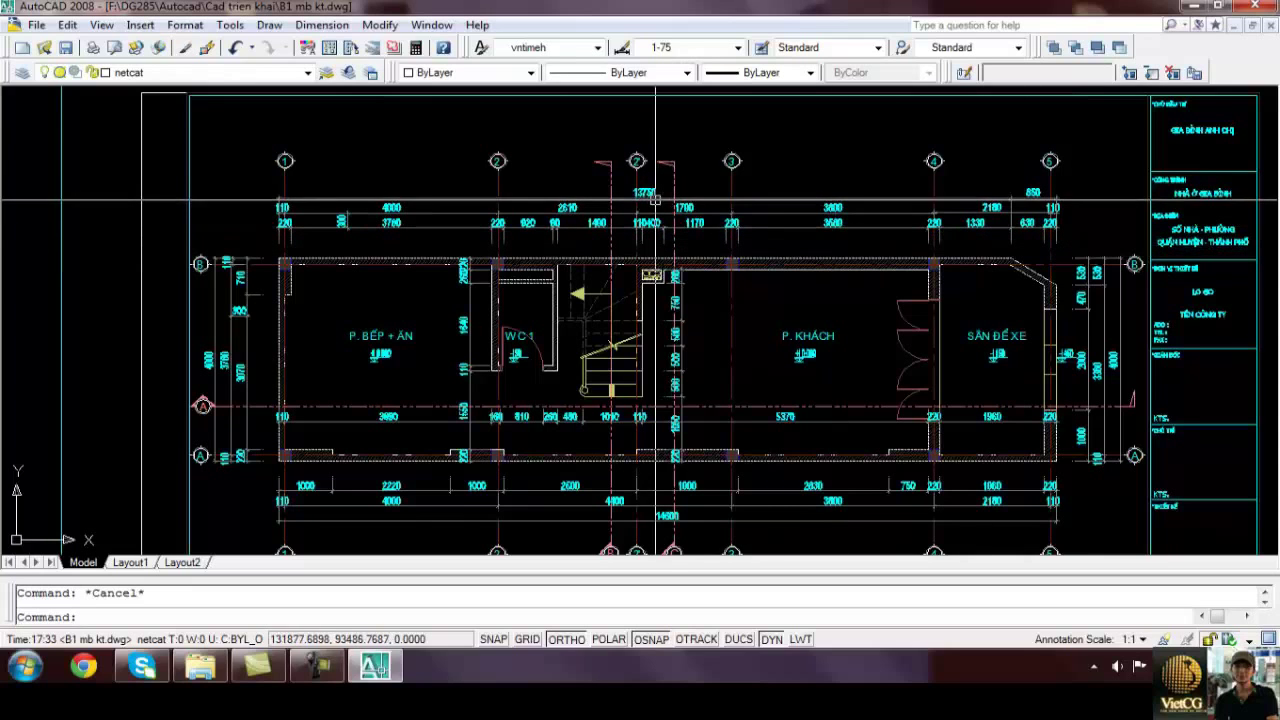
pyautogui.click(213, 348)
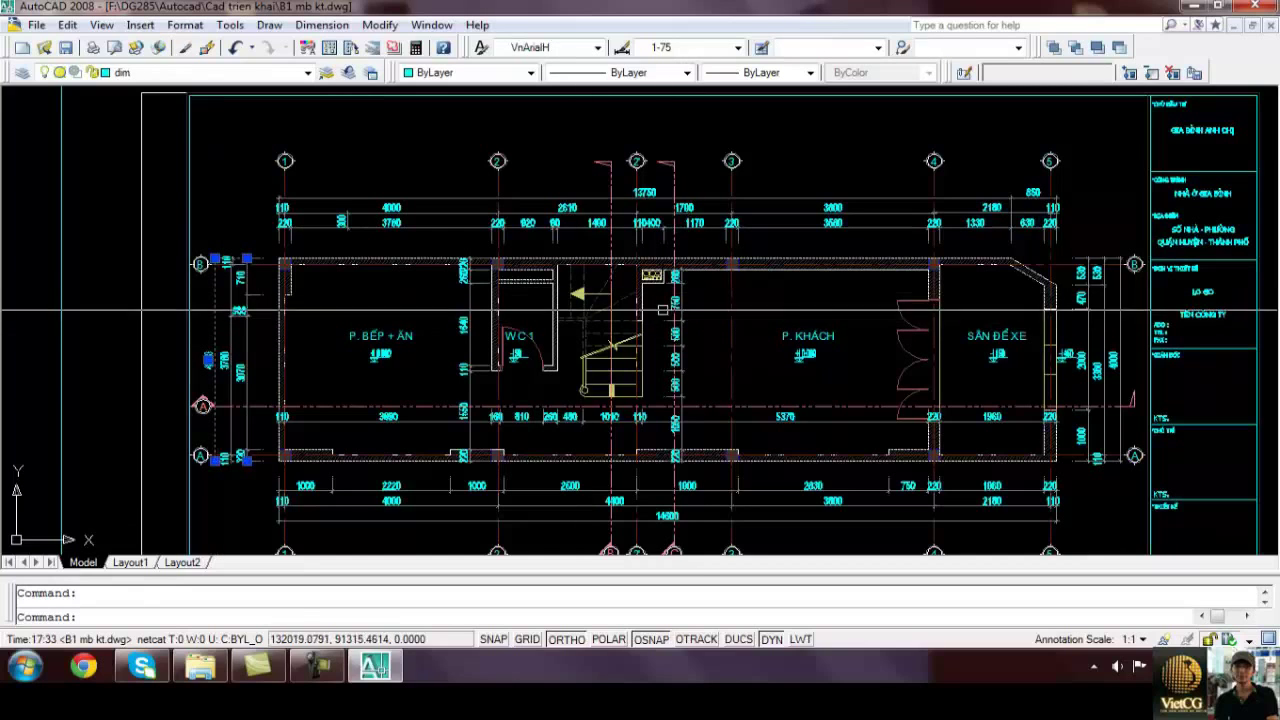
pyautogui.press('Escape')
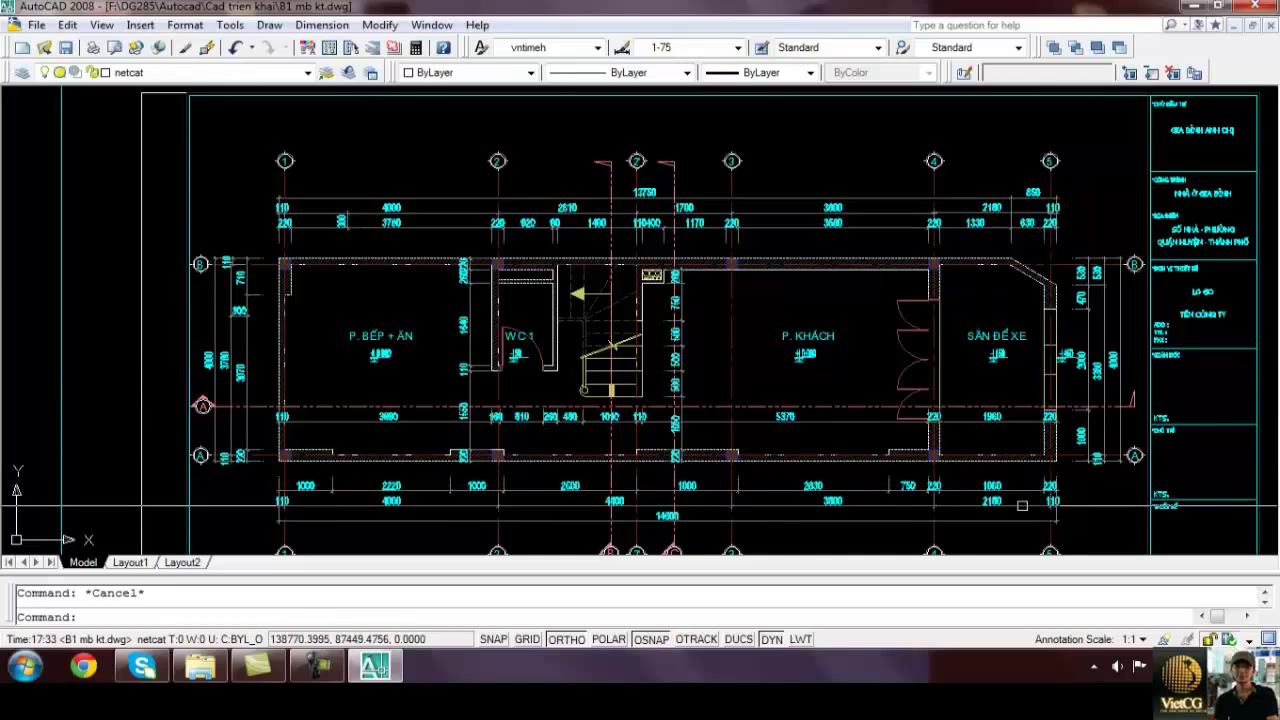
pyautogui.click(889, 521)
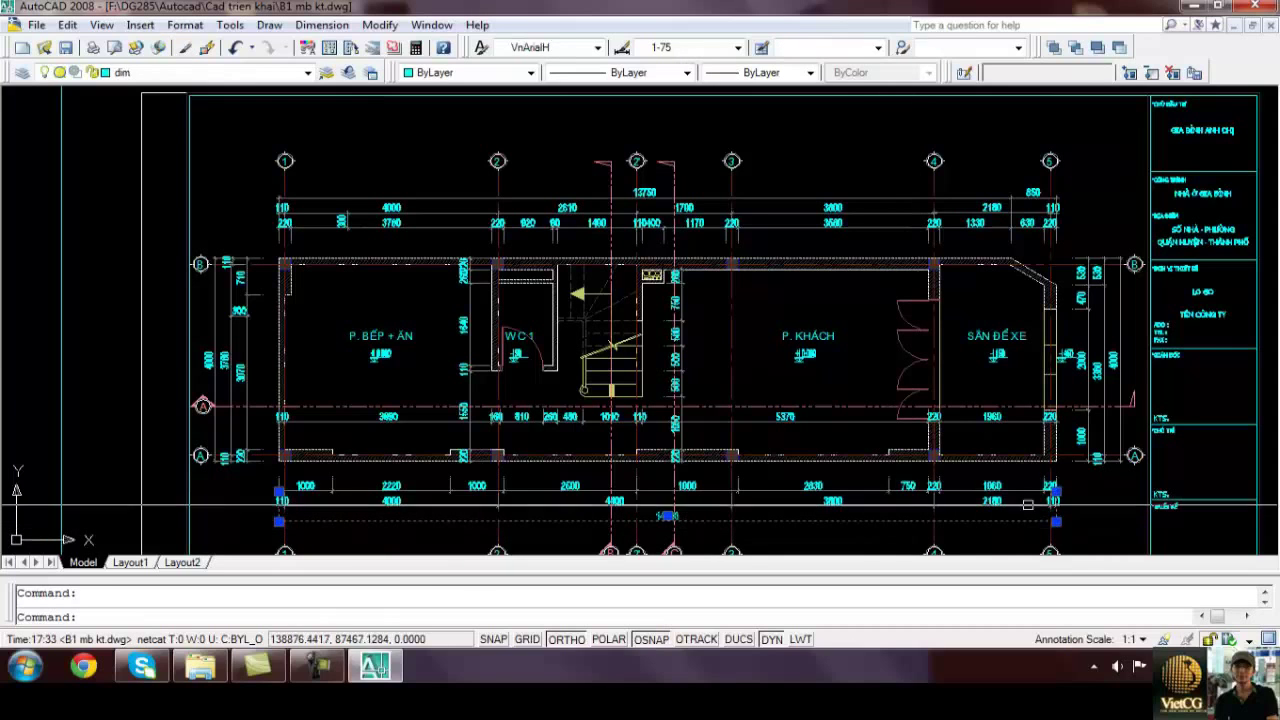
pyautogui.press('Escape')
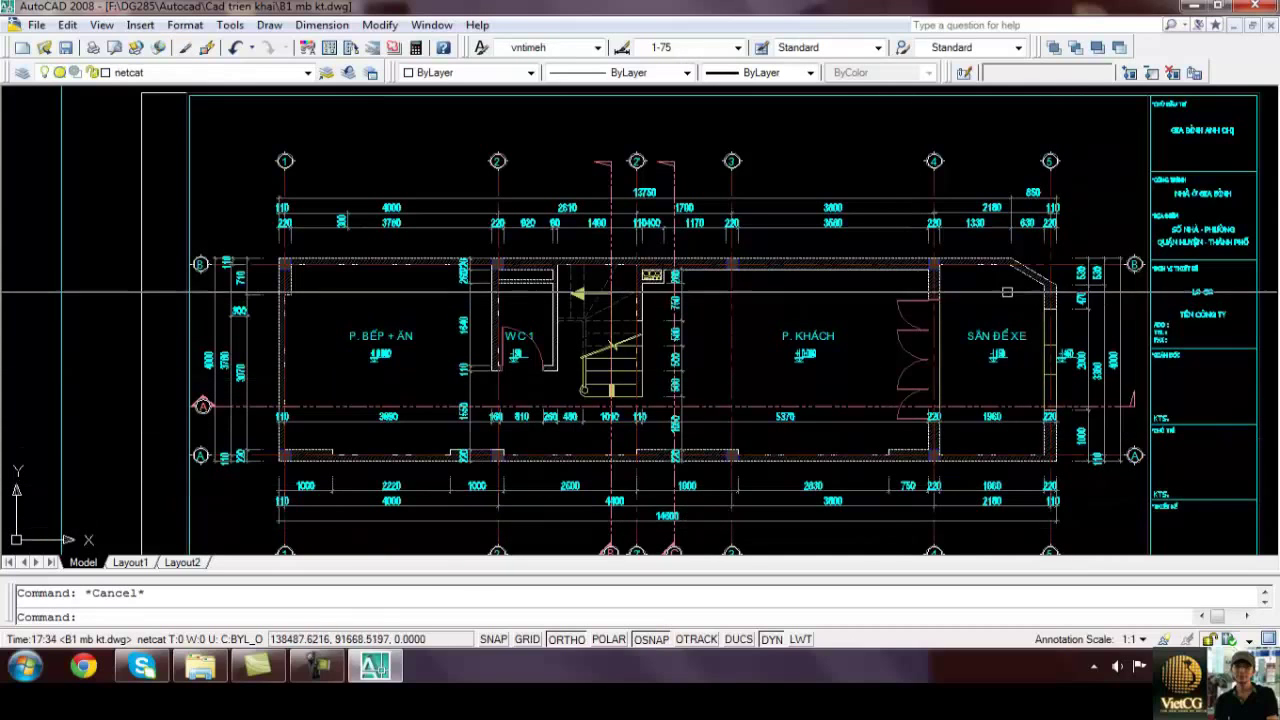
# Check the axis B grid line and the overall 4000 dimension on the left vertical chain, then clear the grips
pyautogui.scroll(2, 243, 251)
pyautogui.moveTo(316, 216); pyautogui.dragTo(316, 215, button='middle')
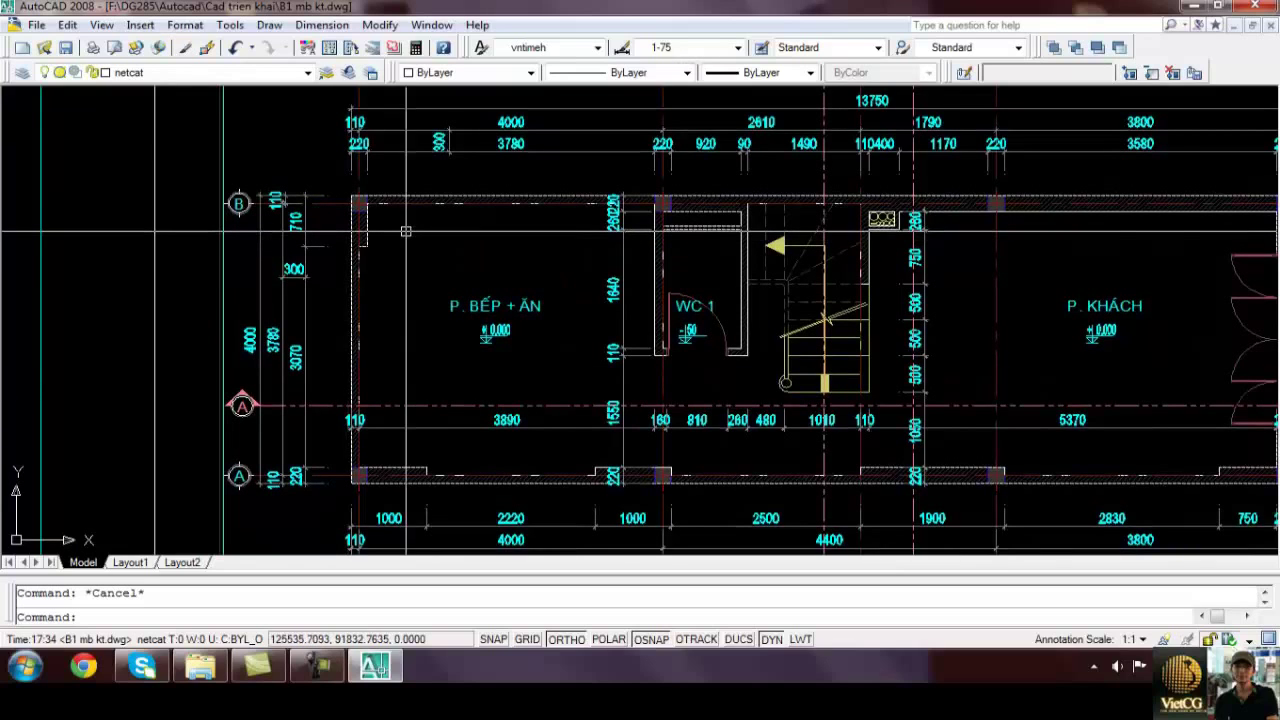
pyautogui.click(330, 204)
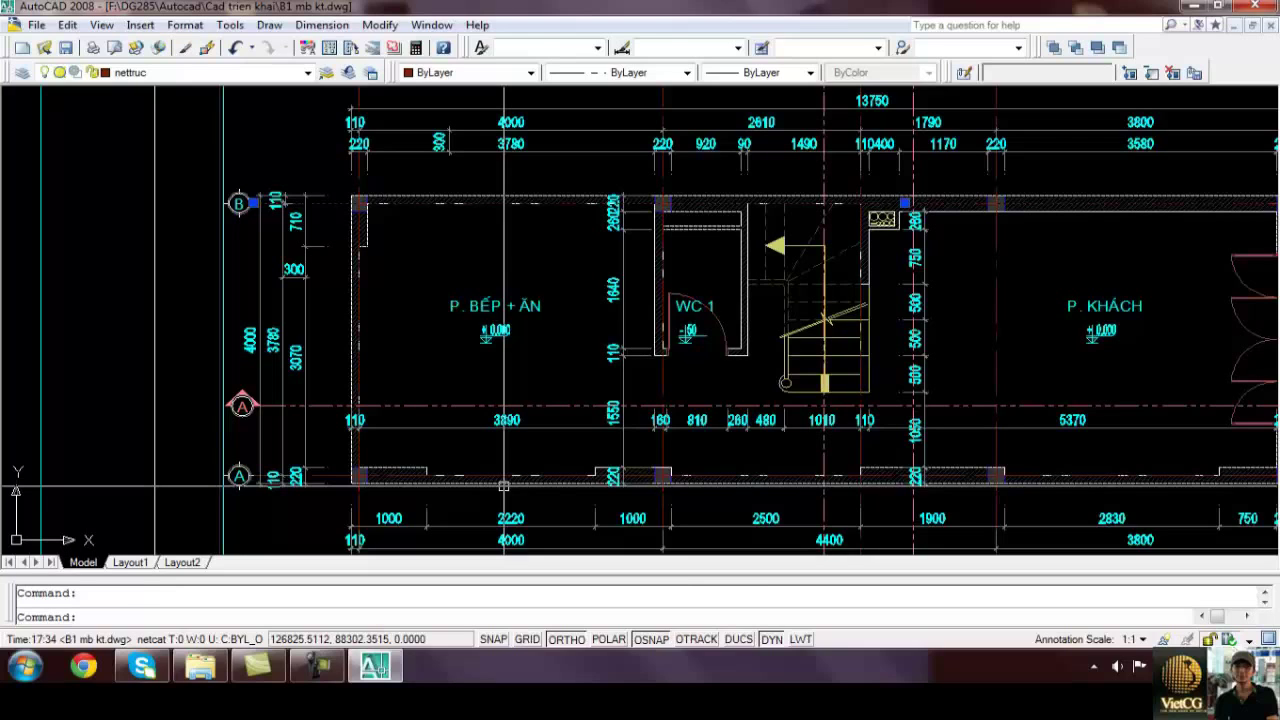
pyautogui.click(261, 265)
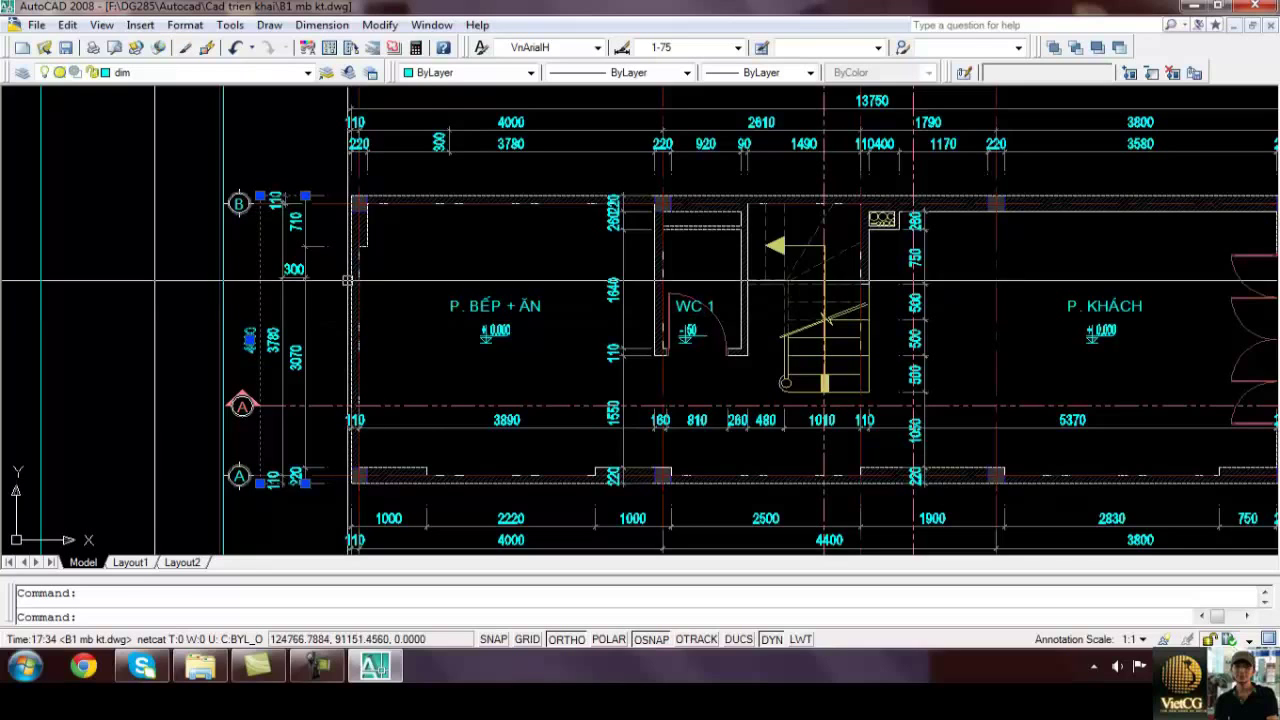
pyautogui.press('Escape')
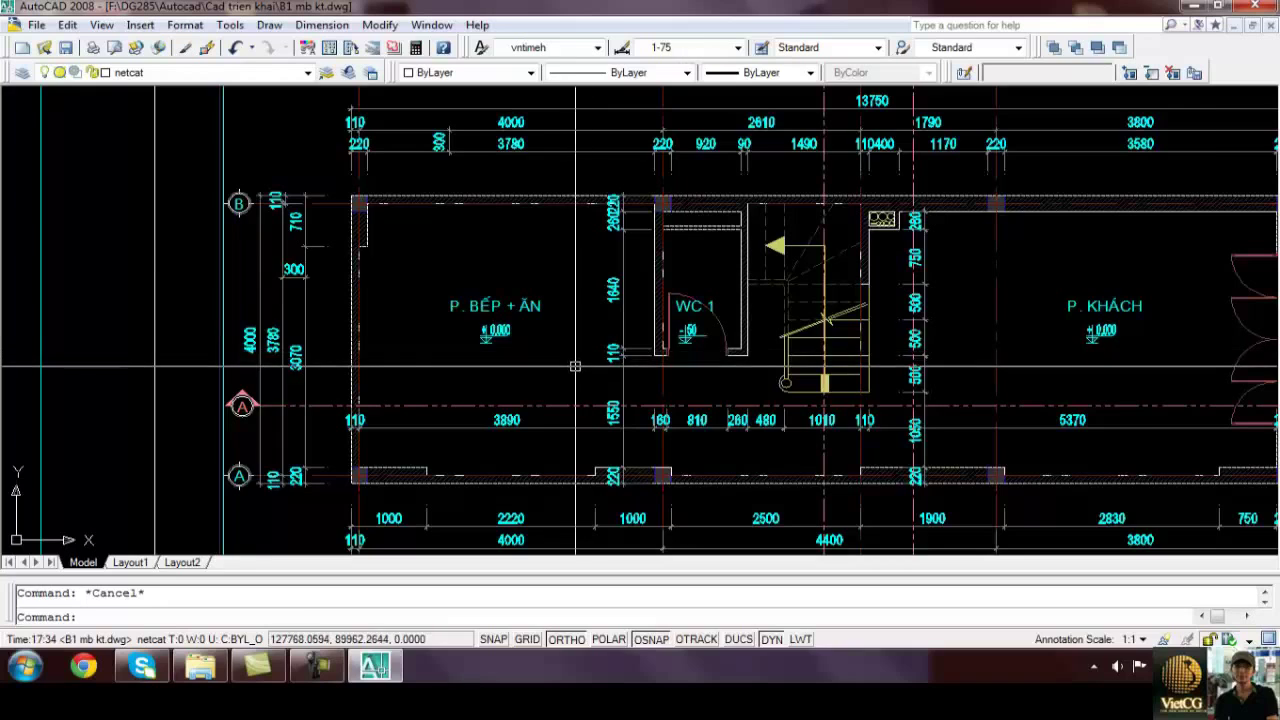
pyautogui.scroll(-2, 575, 366)
pyautogui.click(1163, 468)
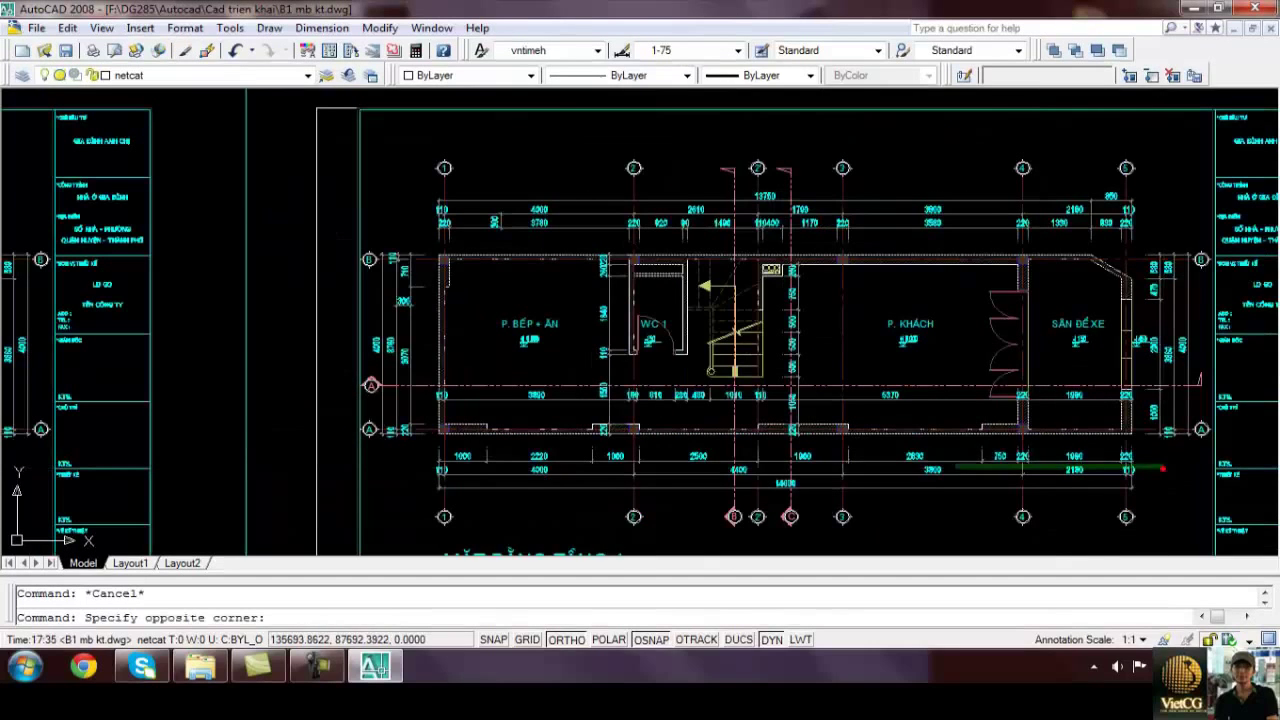
pyautogui.click(438, 447)
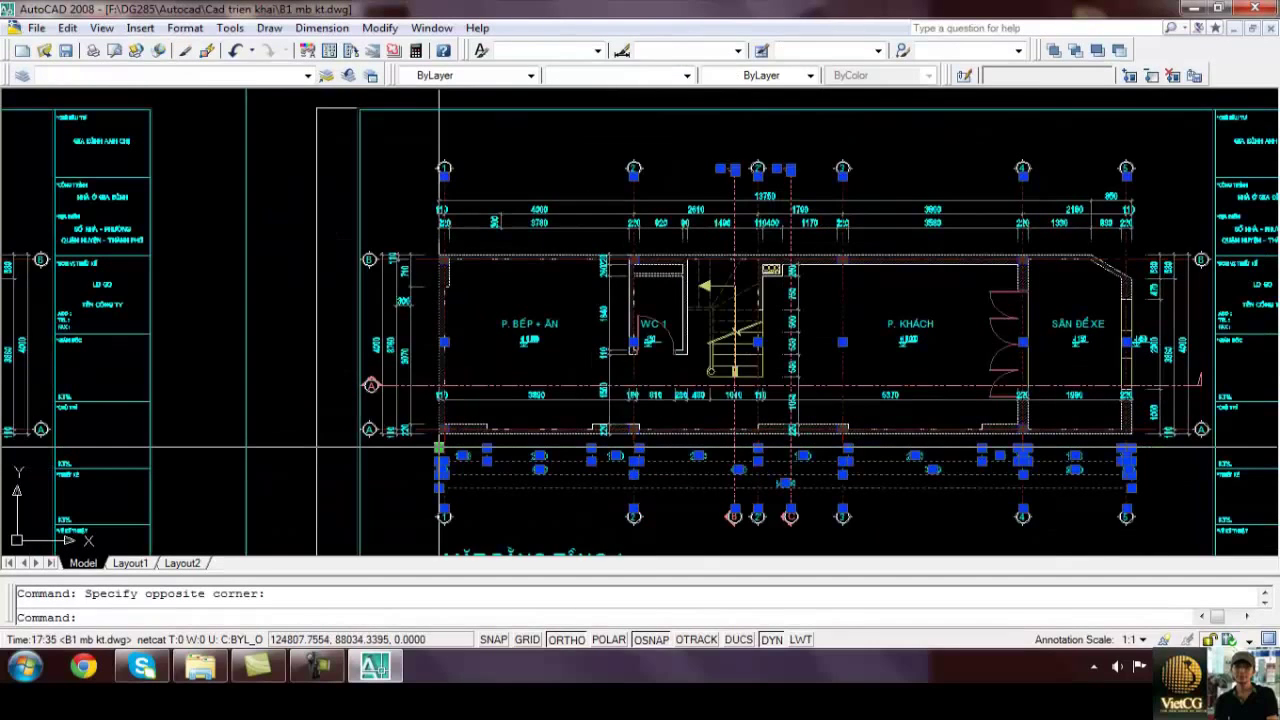
pyautogui.press('Escape')
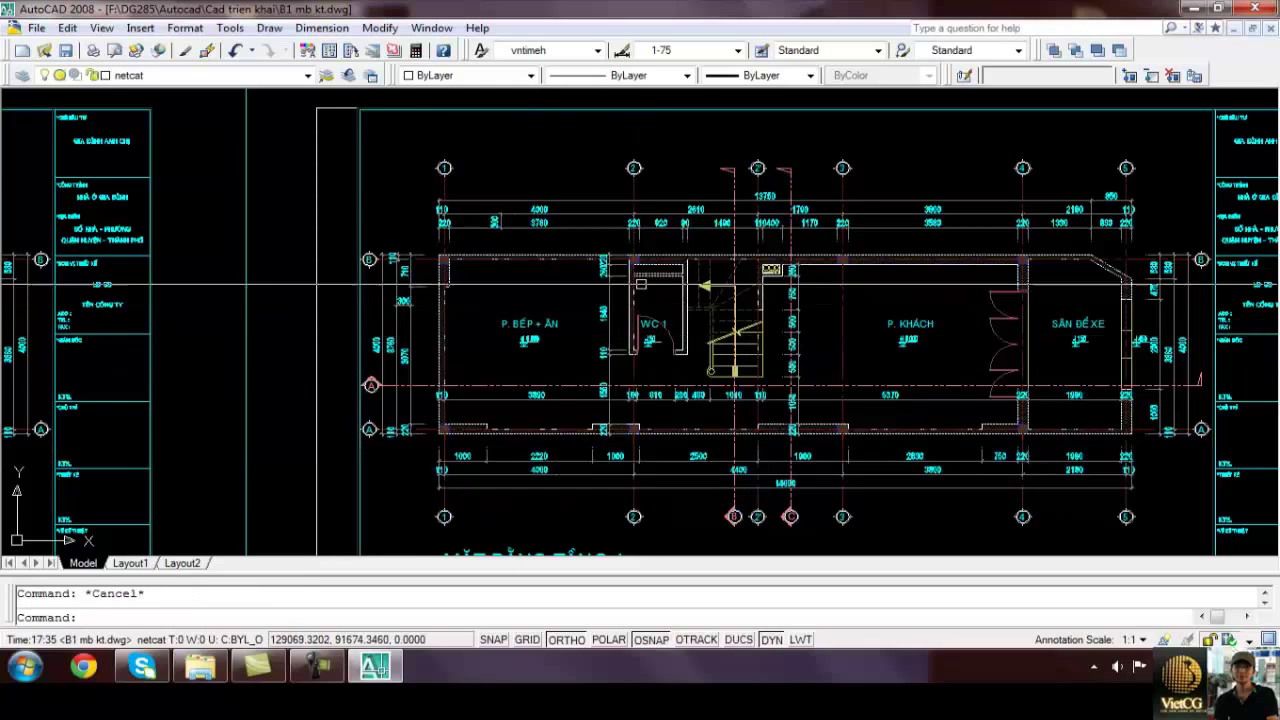
pyautogui.scroll(1, 648, 288)
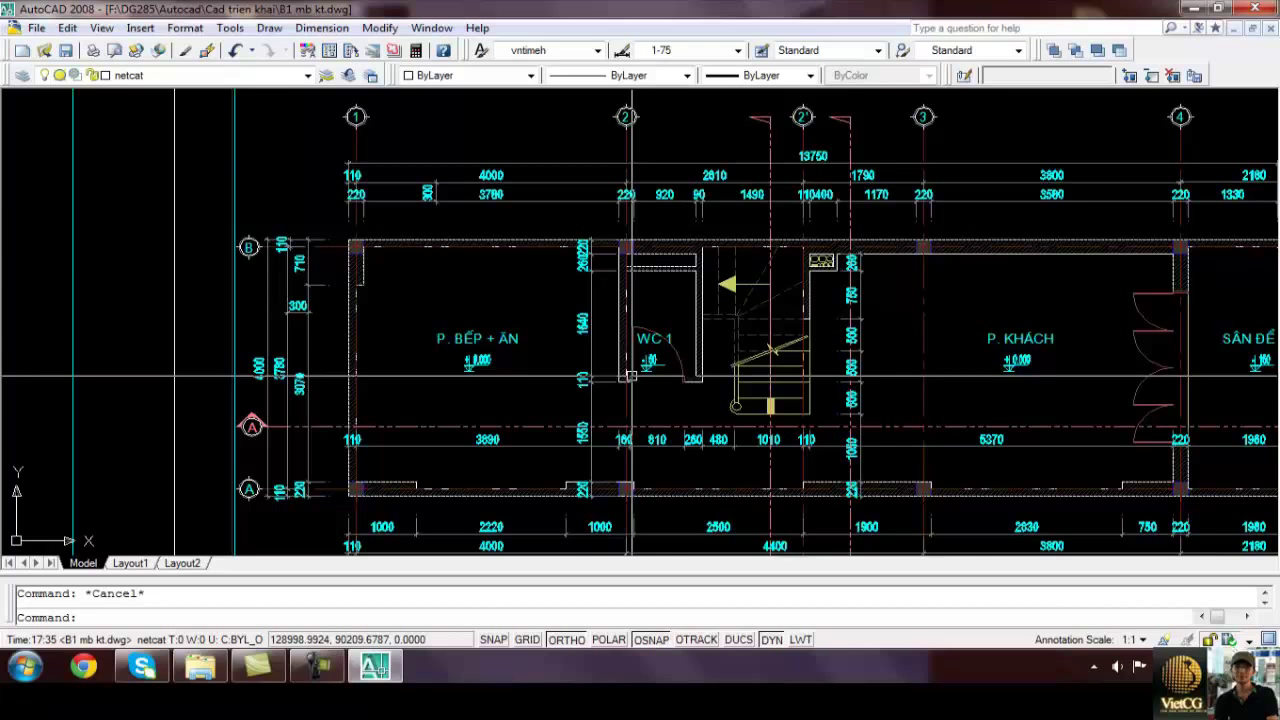
# Delete the short wall-thickness dimension above the 260 and stretch the 260 dimension to read 370
pyautogui.scroll(2, 631, 375)
pyautogui.scroll(3, 461, 203)
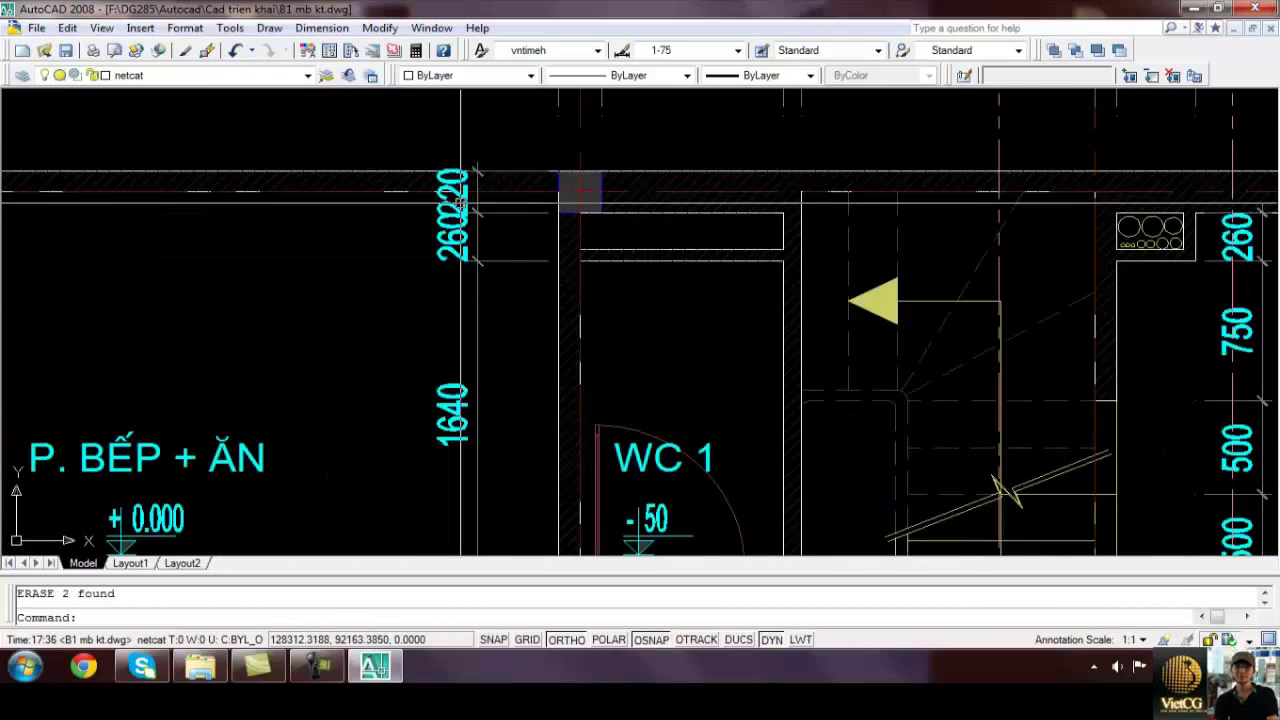
pyautogui.click(461, 200)
pyautogui.press('Escape')
pyautogui.click(460, 193)
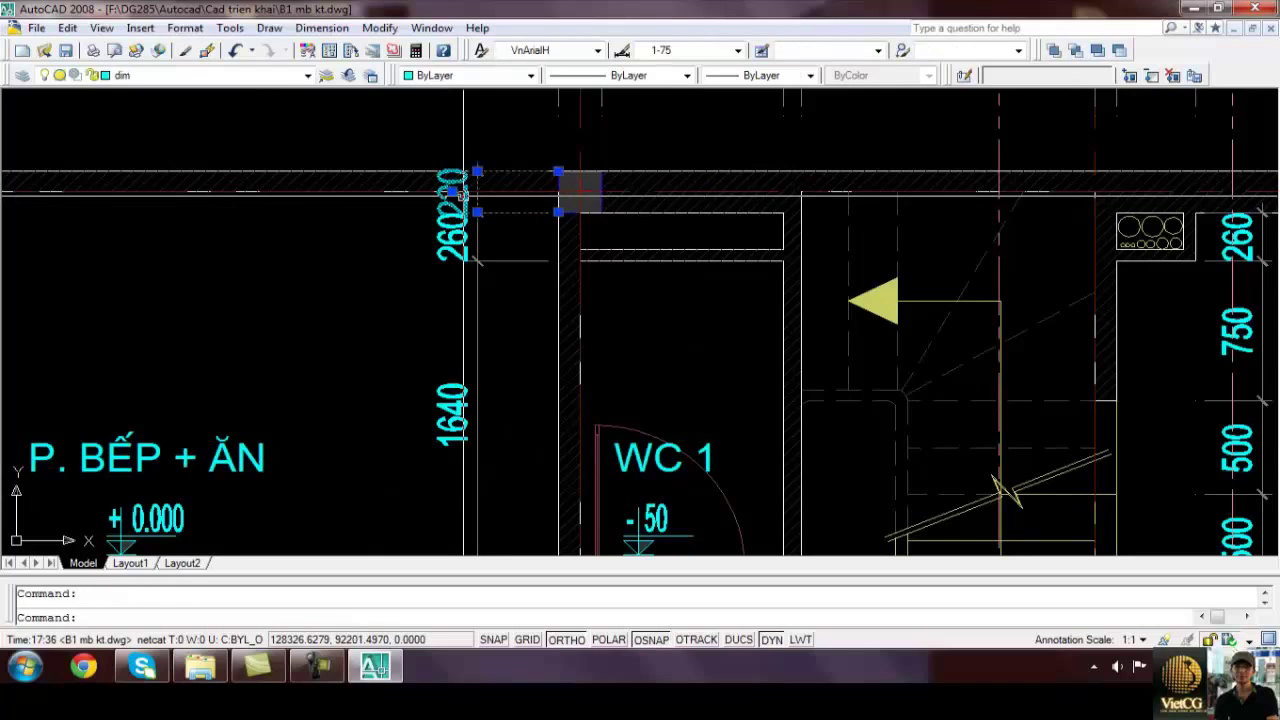
pyautogui.press('Delete')
pyautogui.click(490, 215)
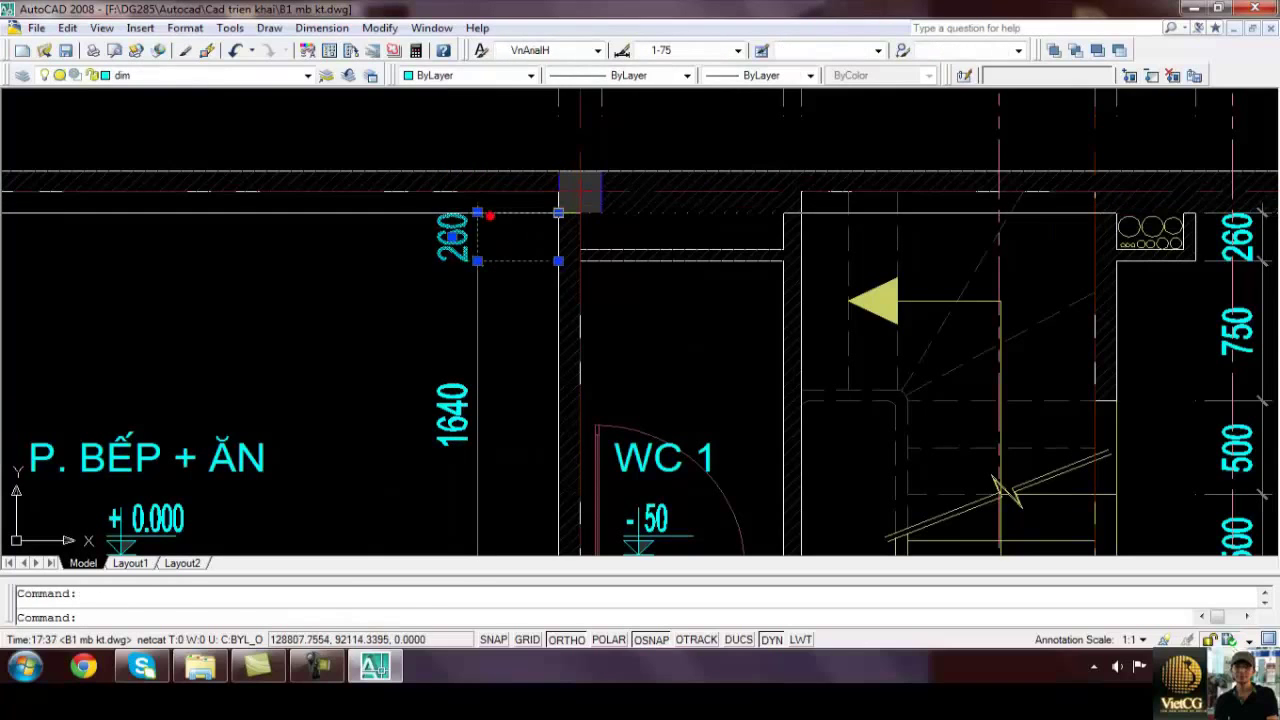
pyautogui.click(490, 193)
pyautogui.press('Escape')
# Delete the lower 220 dimension beside WC 1
pyautogui.scroll(-5, 500, 280)
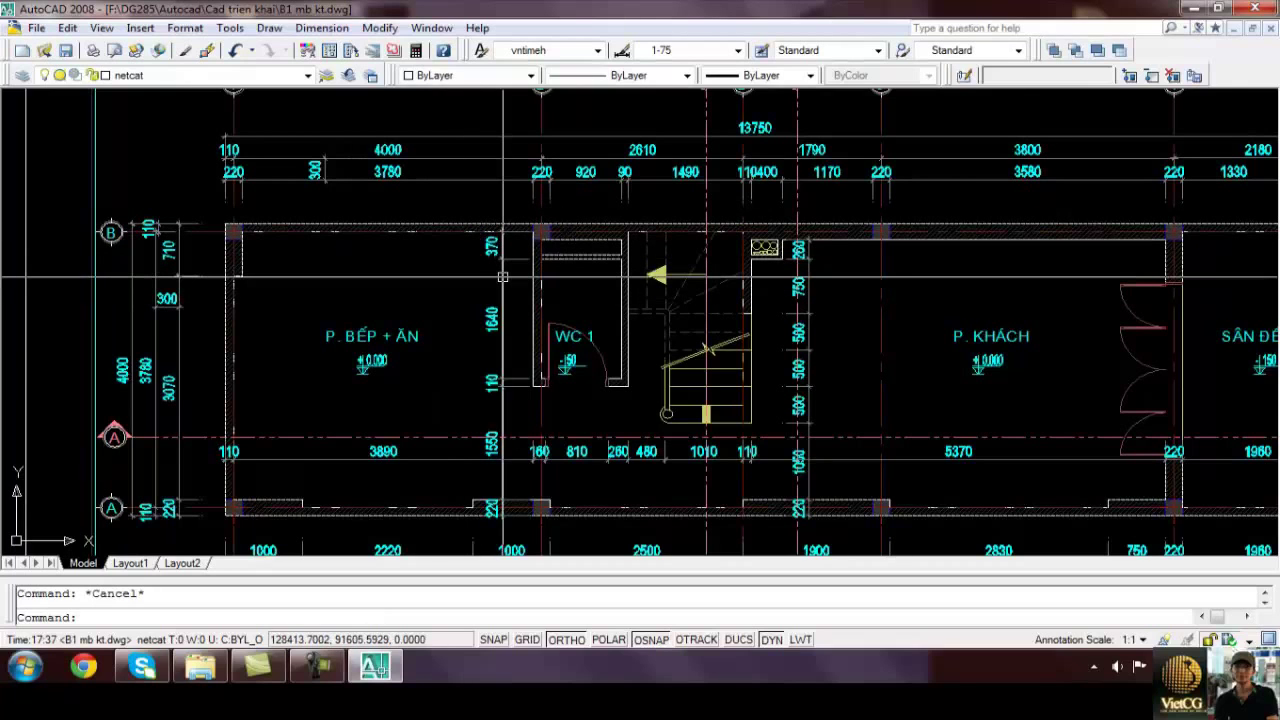
pyautogui.scroll(3, 500, 506)
pyautogui.click(499, 507)
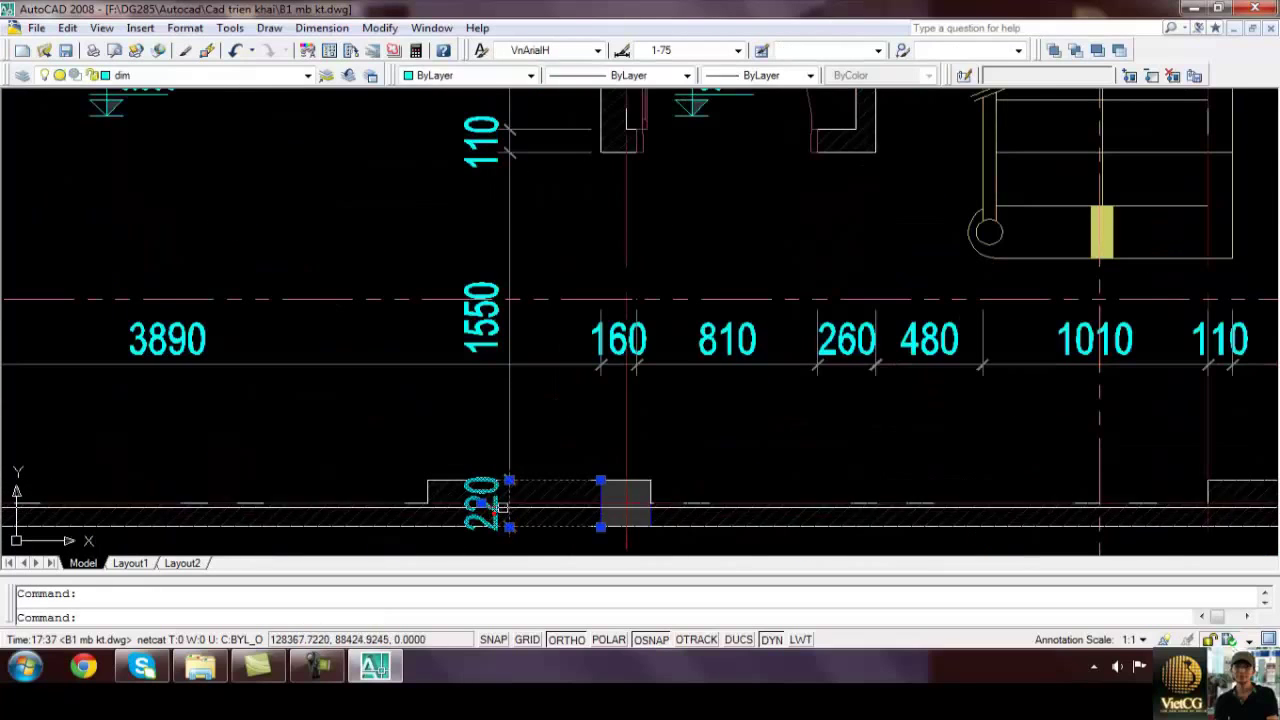
pyautogui.write('e')
pyautogui.press('Delete')
pyautogui.scroll(-4, 619, 416)
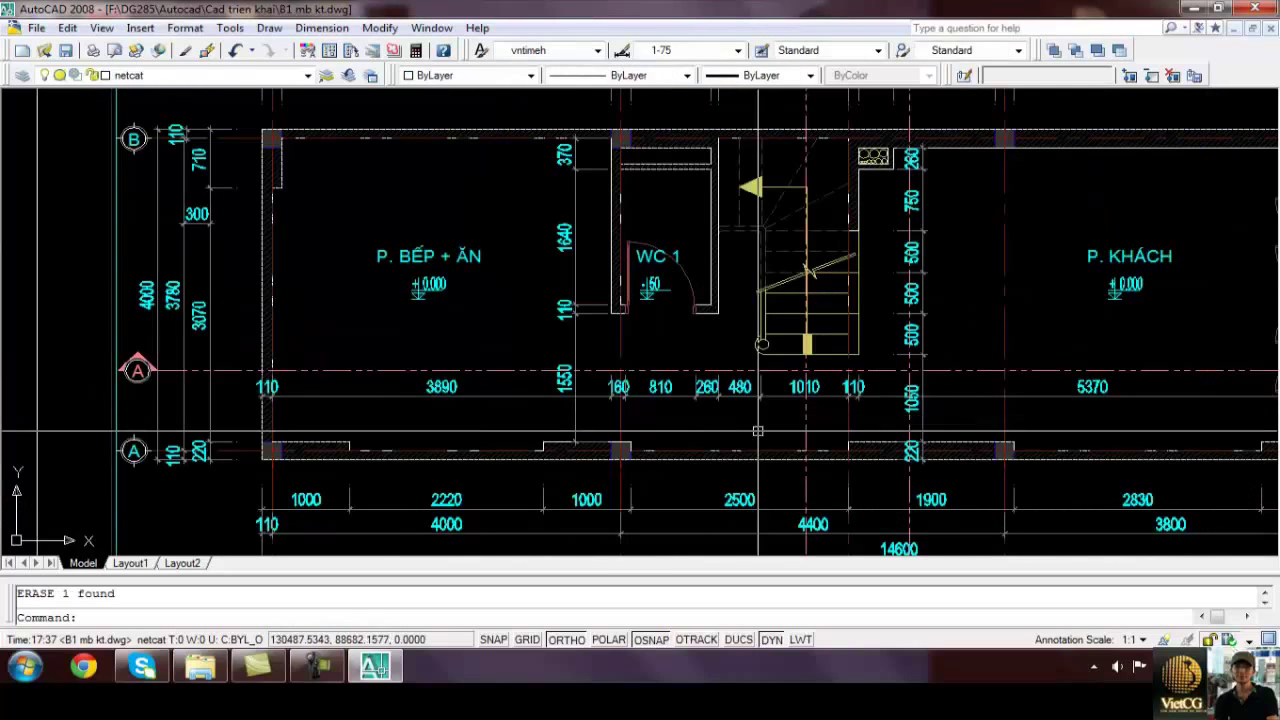
pyautogui.press('Escape')
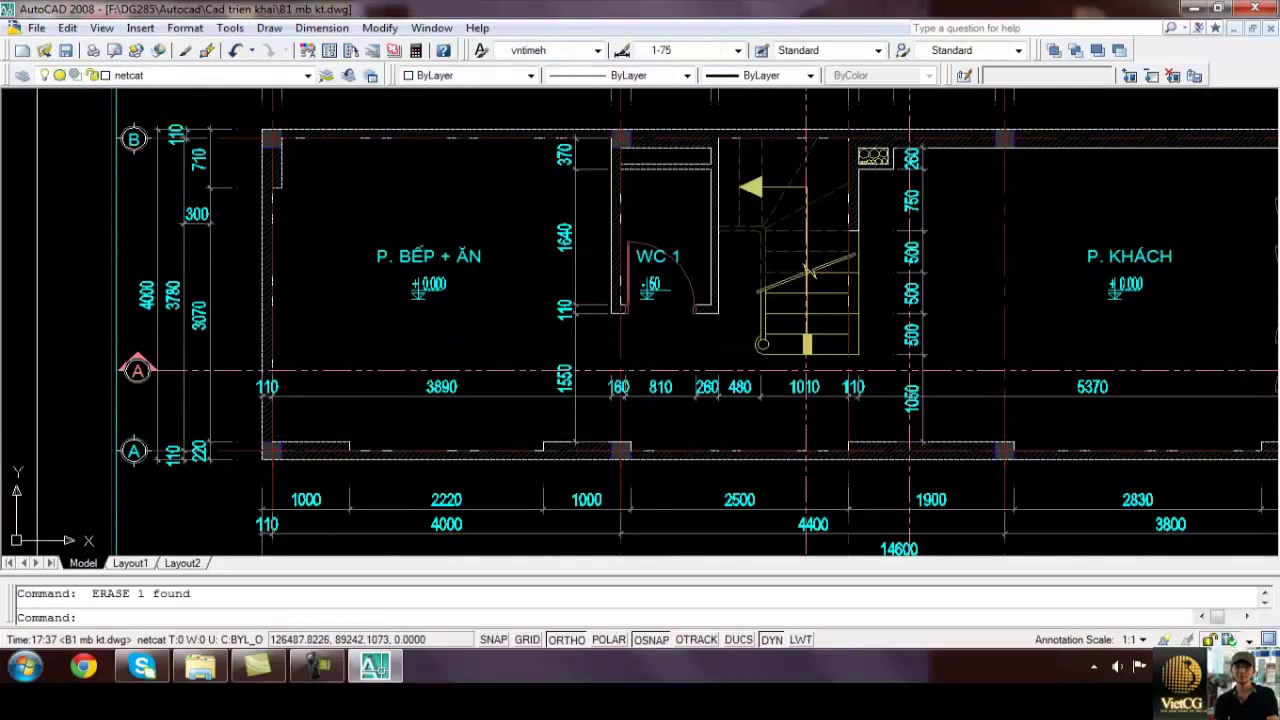
# Delete the two 220 dimensions on either side of the 1960 in the parking area
pyautogui.moveTo(1165, 385); pyautogui.dragTo(793, 364, button='middle')
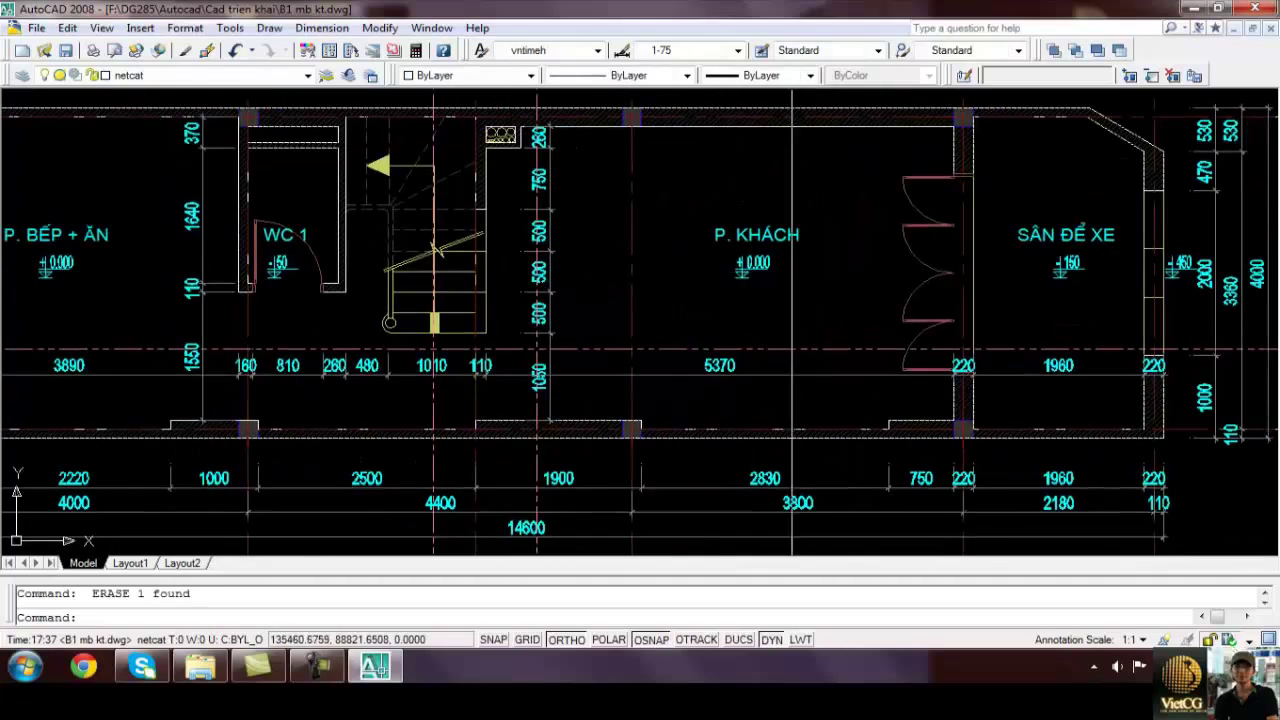
pyautogui.click(963, 365)
pyautogui.press('Delete')
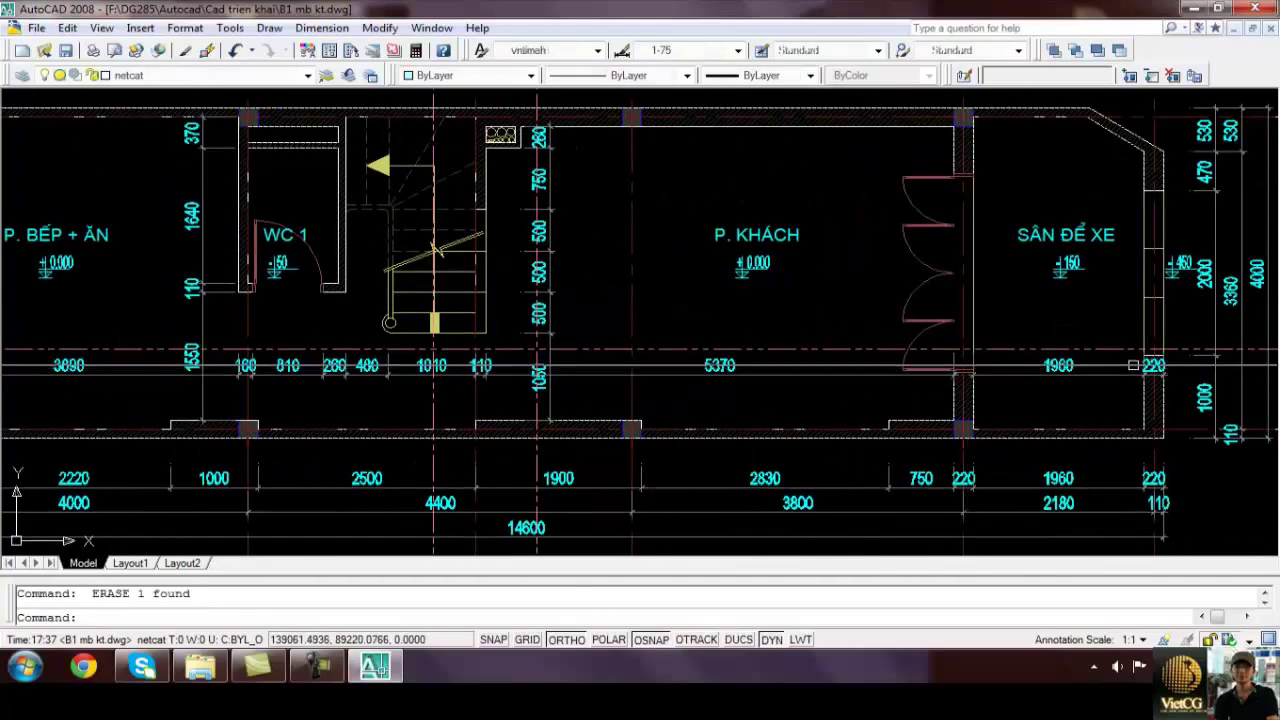
pyautogui.click(1155, 365)
pyautogui.press('Delete')
pyautogui.moveTo(250, 178); pyautogui.dragTo(615, 190, button='middle')
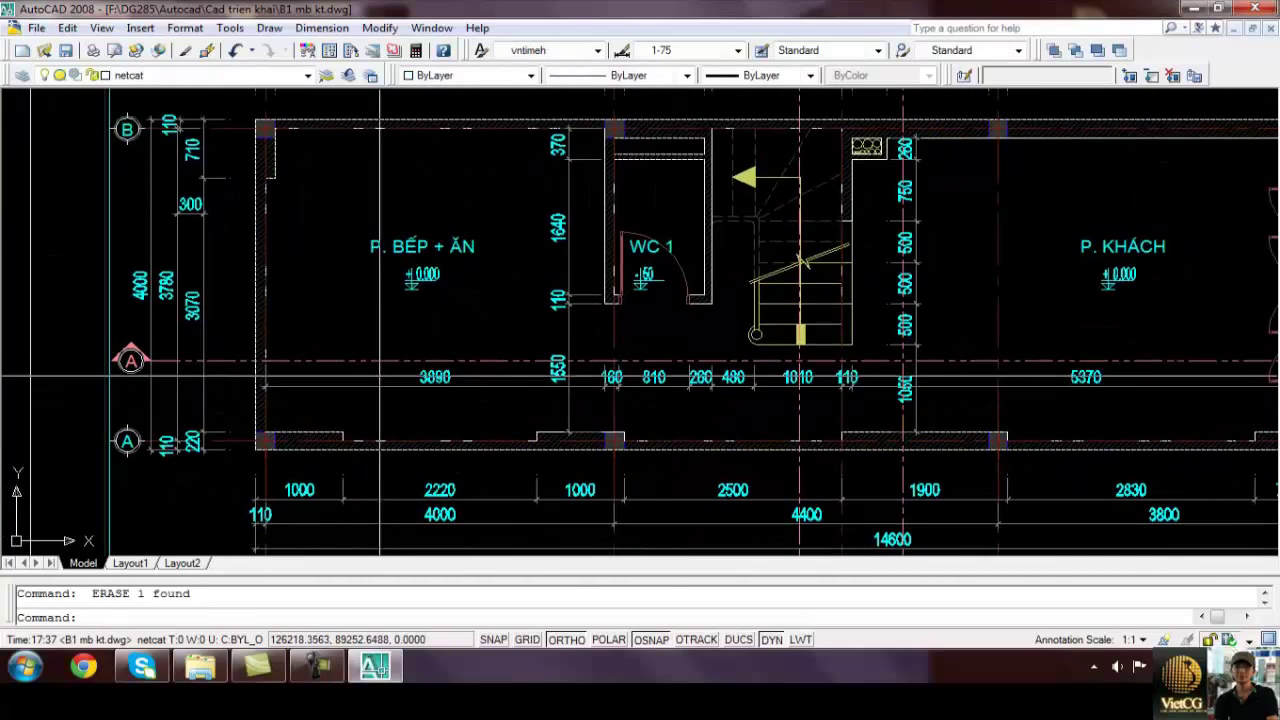
# Erase the 370 dimension at the top of WC 1
pyautogui.scroll(3, 613, 187)
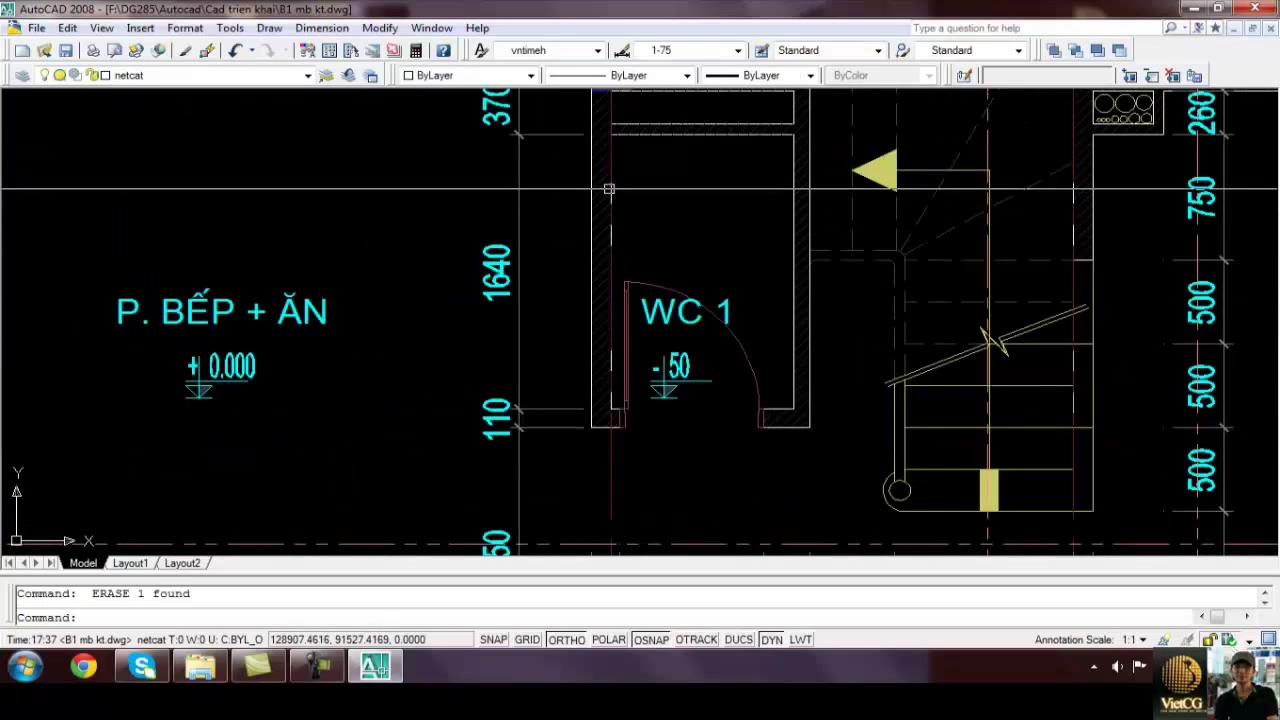
pyautogui.moveTo(609, 189); pyautogui.dragTo(606, 256, button='middle')
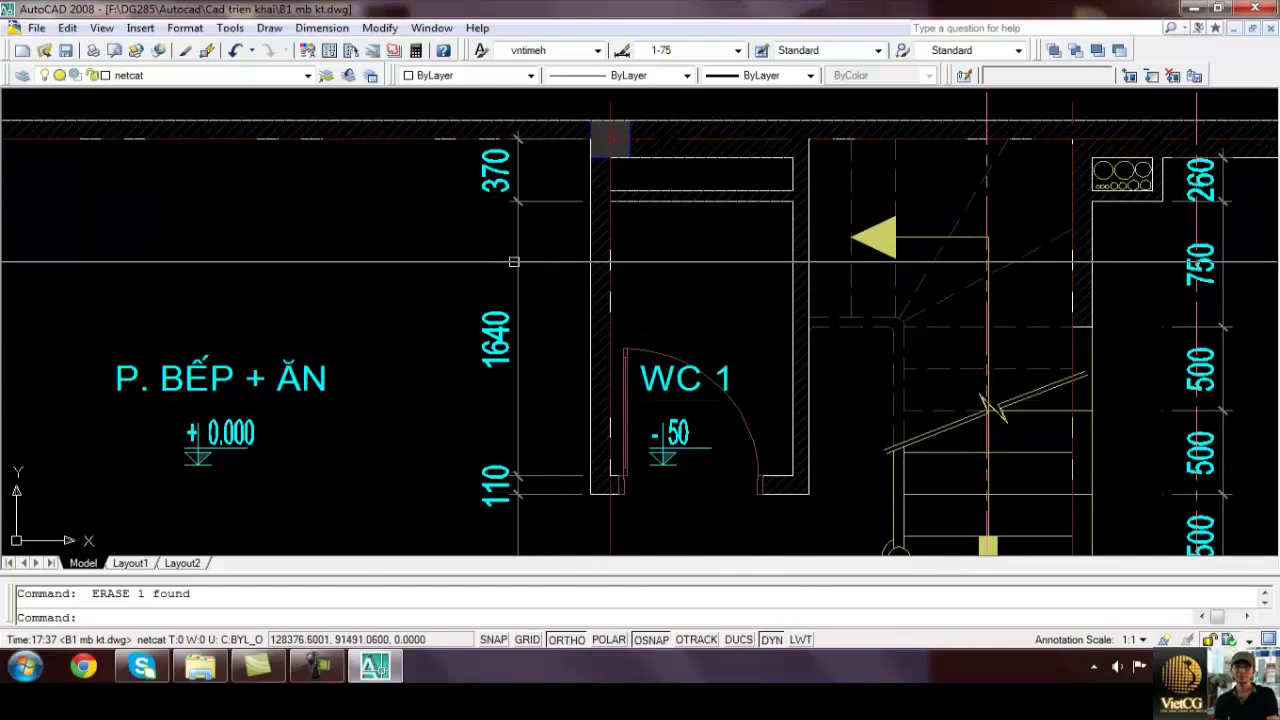
pyautogui.click(530, 235)
pyautogui.click(539, 193)
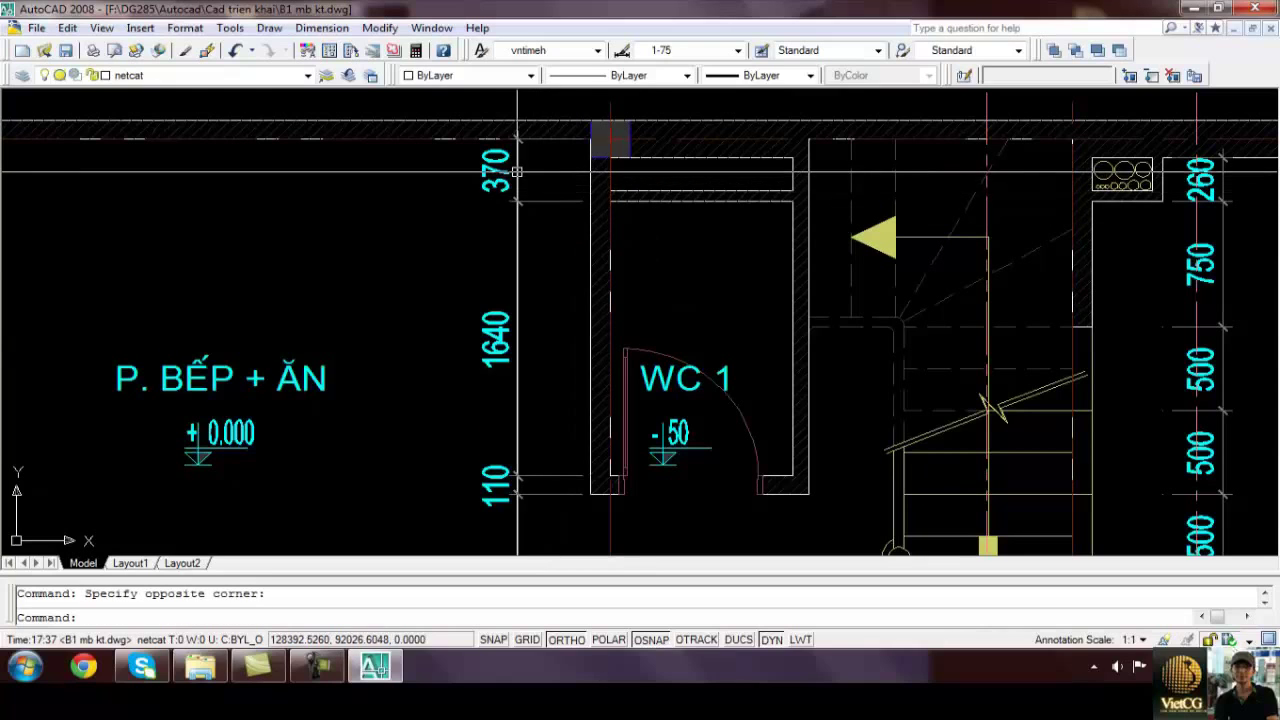
pyautogui.click(514, 183)
pyautogui.write('e')
pyautogui.press('Return')
pyautogui.write('e')
pyautogui.press('Escape')
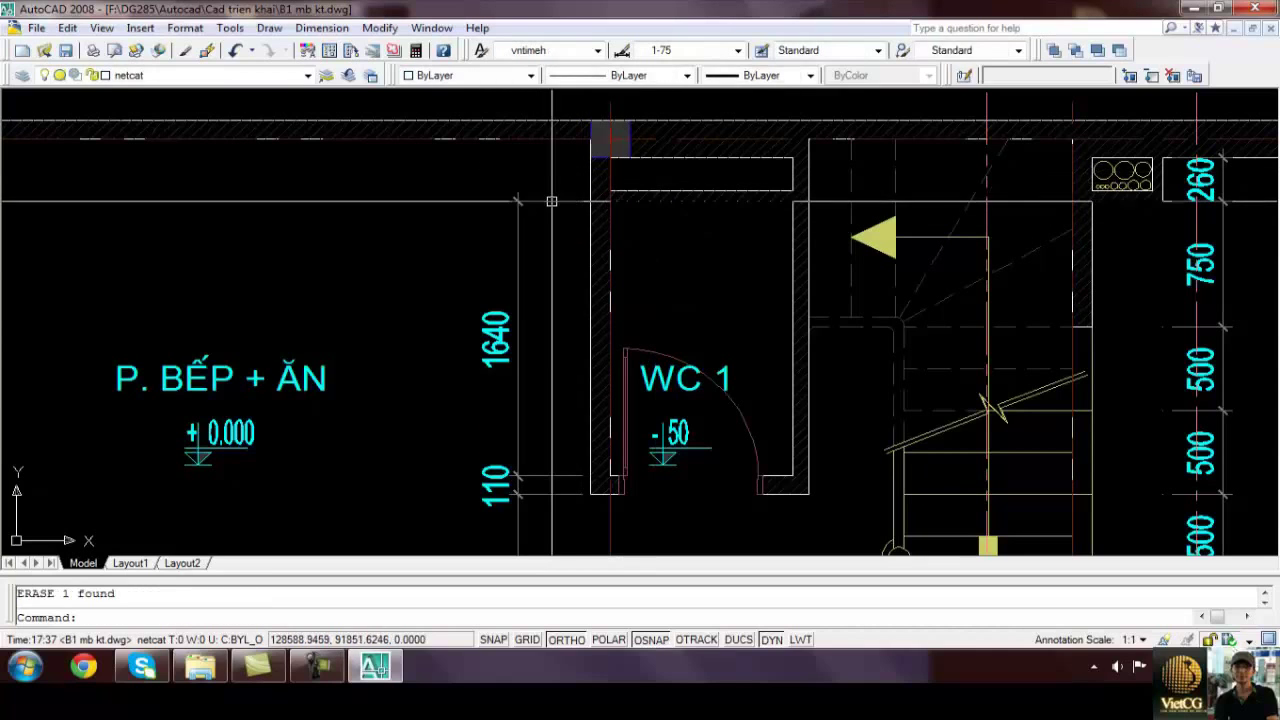
# Grip-stretch the top end of the 1640 dimension to the wall so it reads 2010
pyautogui.click(565, 200)
pyautogui.click(590, 200)
pyautogui.click(590, 138)
pyautogui.press('Escape')
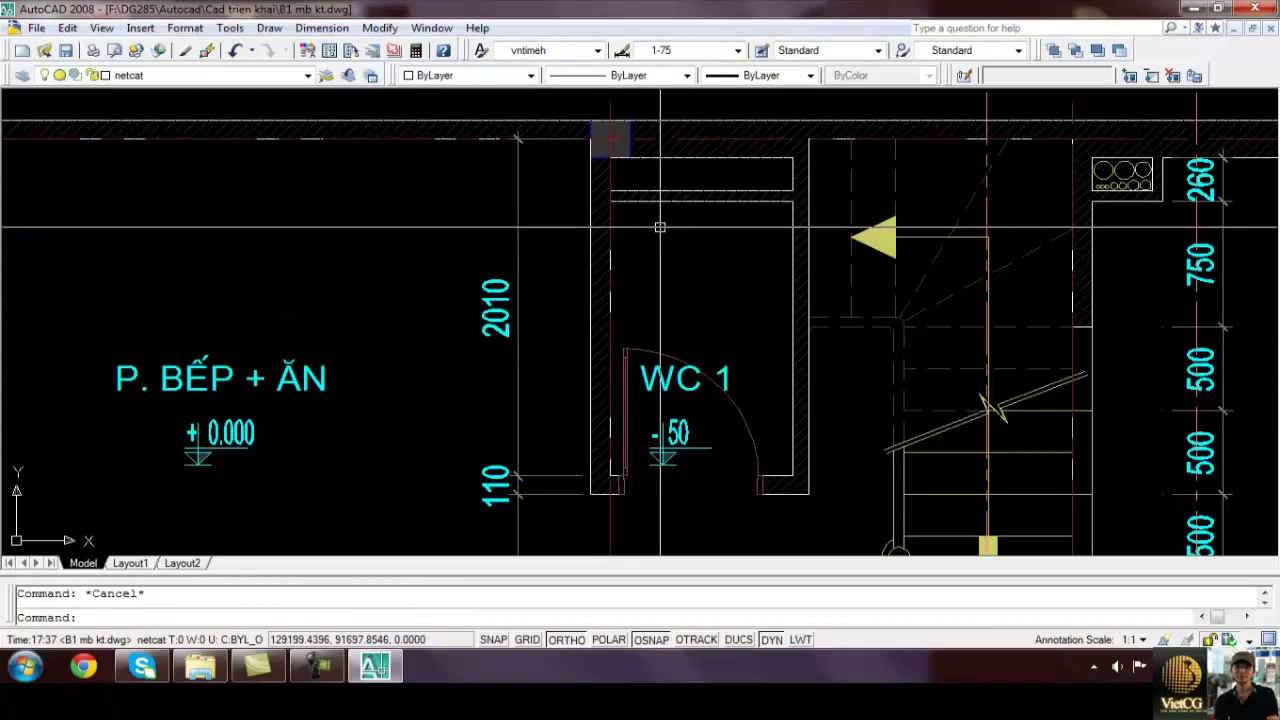
pyautogui.click(519, 194)
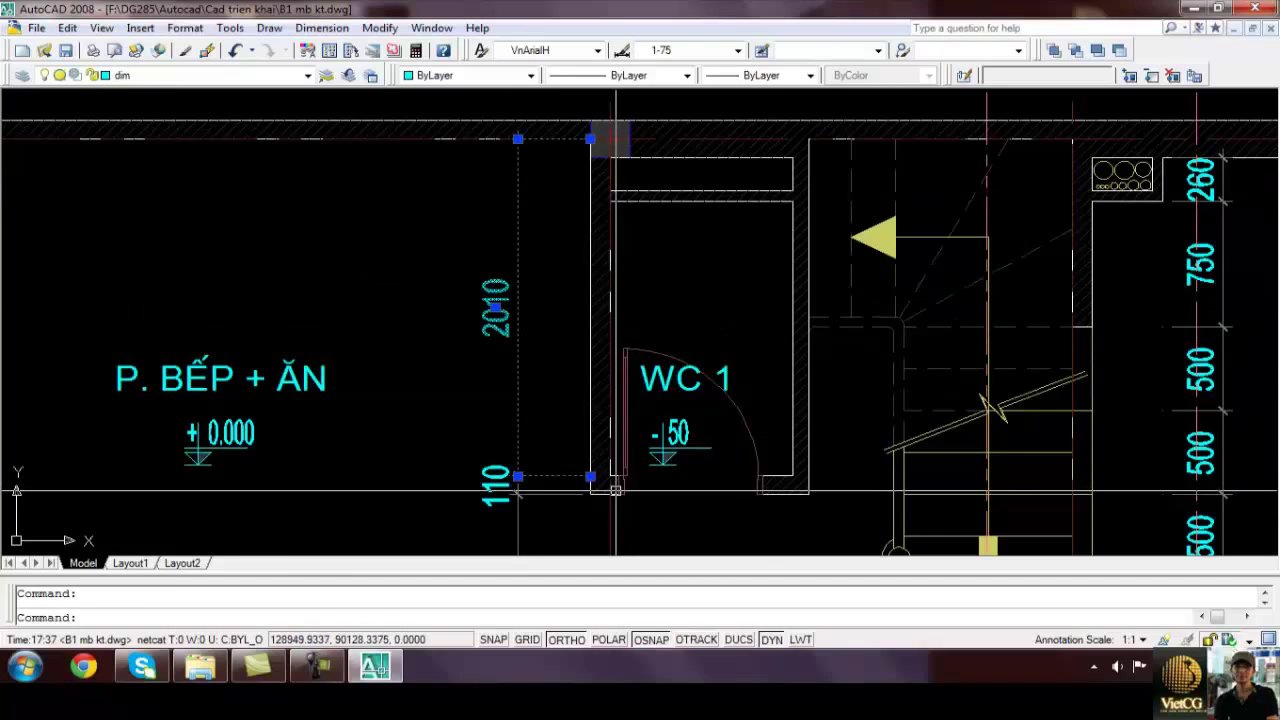
pyautogui.moveTo(620, 492); pyautogui.dragTo(632, 367, button='middle')
pyautogui.press('Escape')
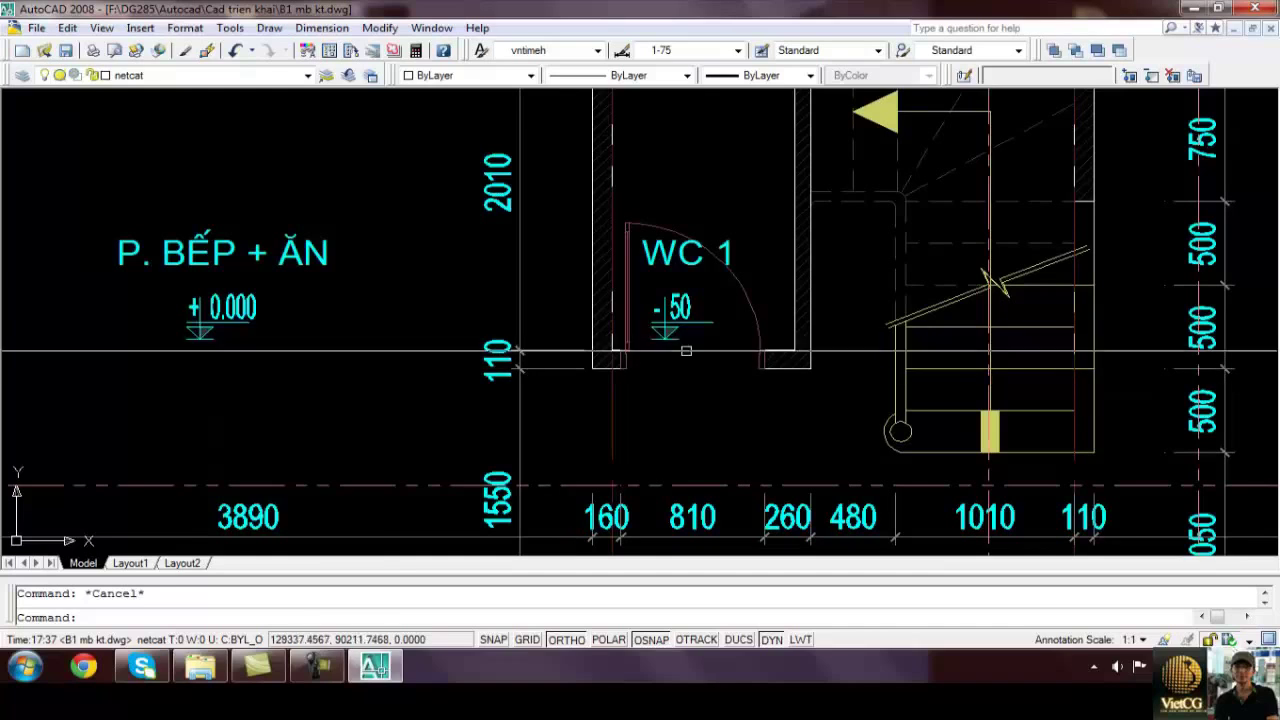
# Erase the 110 dimension and stretch the 2010 dimension's bottom end so it reads 2120
pyautogui.click(500, 358)
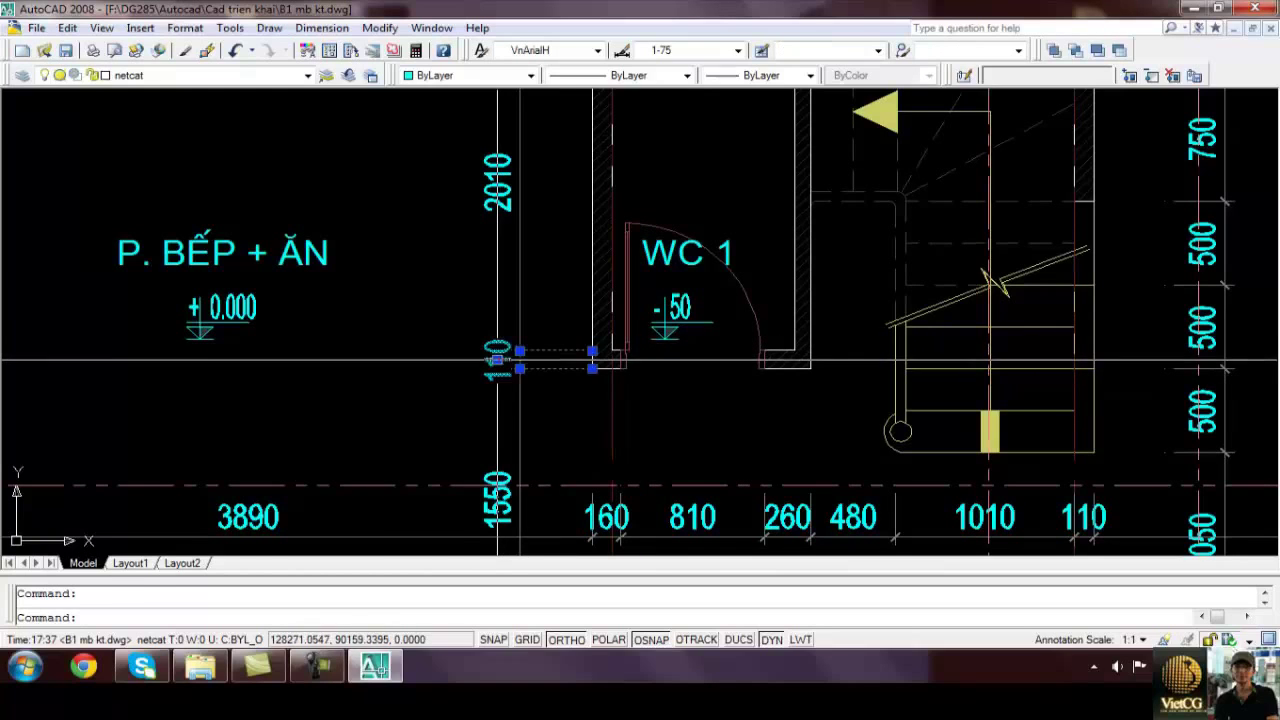
pyautogui.write('e')
pyautogui.press('Delete')
pyautogui.click(596, 353)
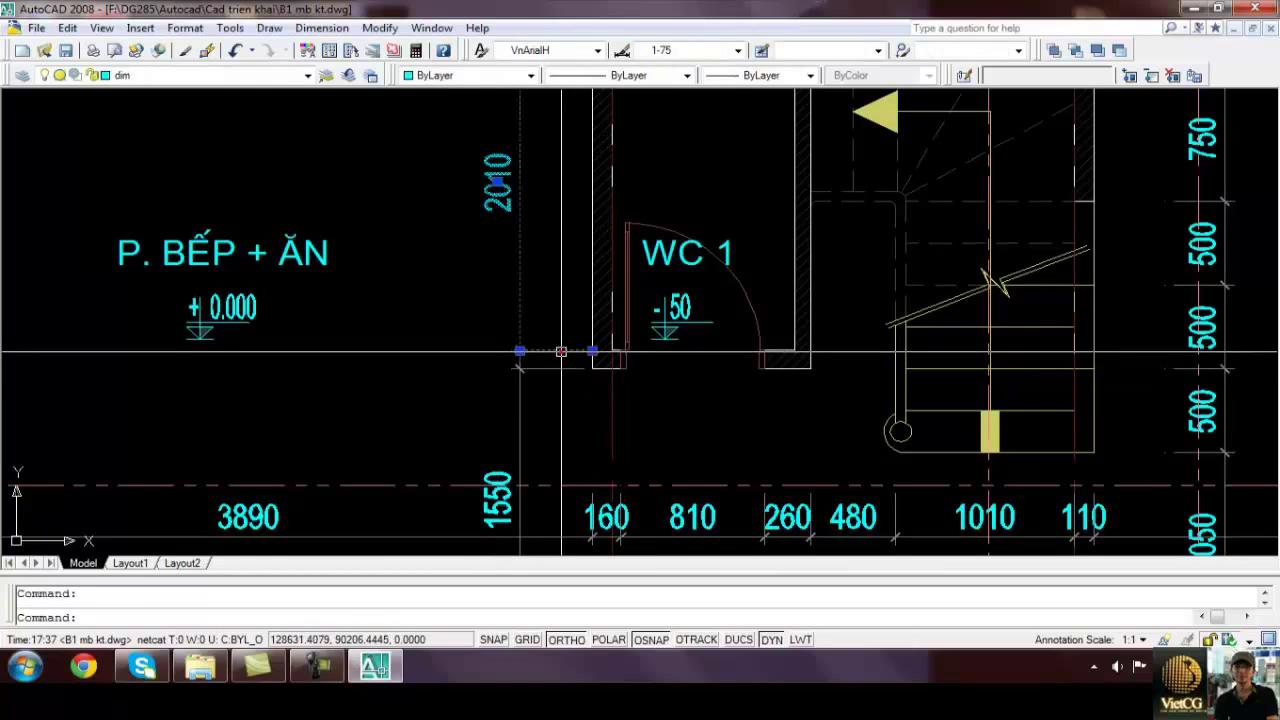
pyautogui.click(592, 351)
pyautogui.press('Return')
pyautogui.press('Escape')
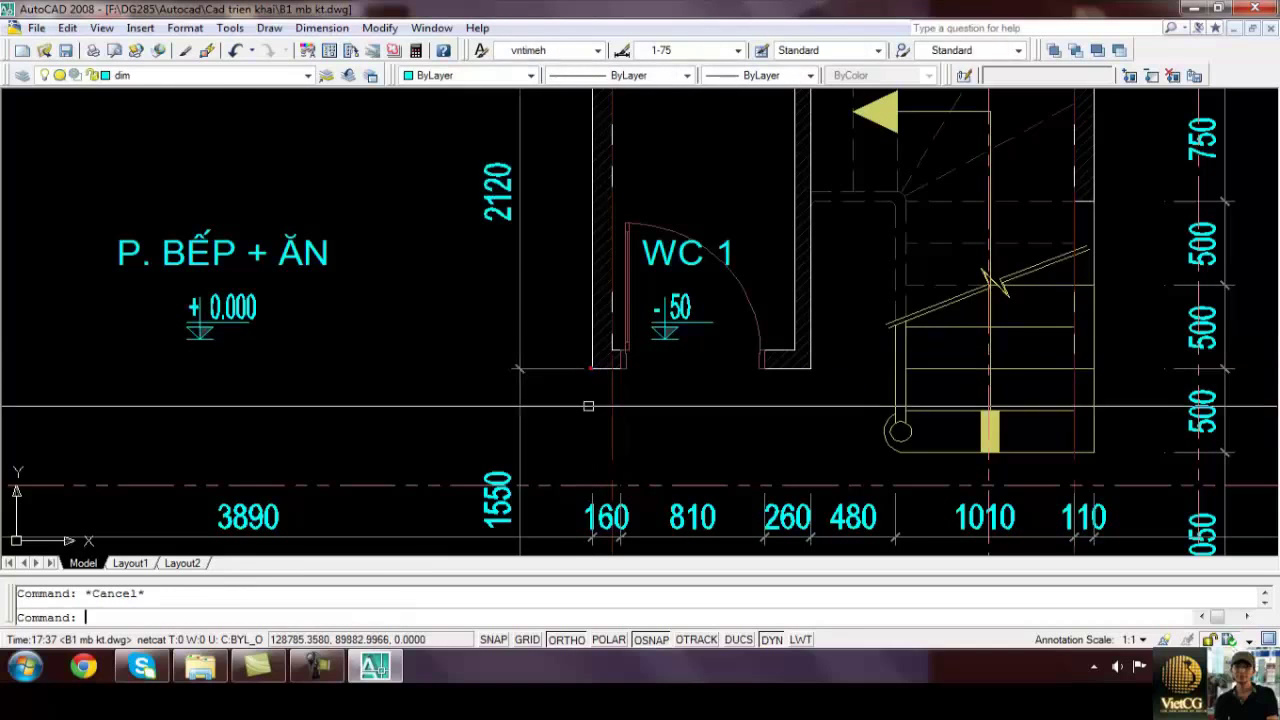
pyautogui.moveTo(576, 369); pyautogui.dragTo(582, 325, button='middle')
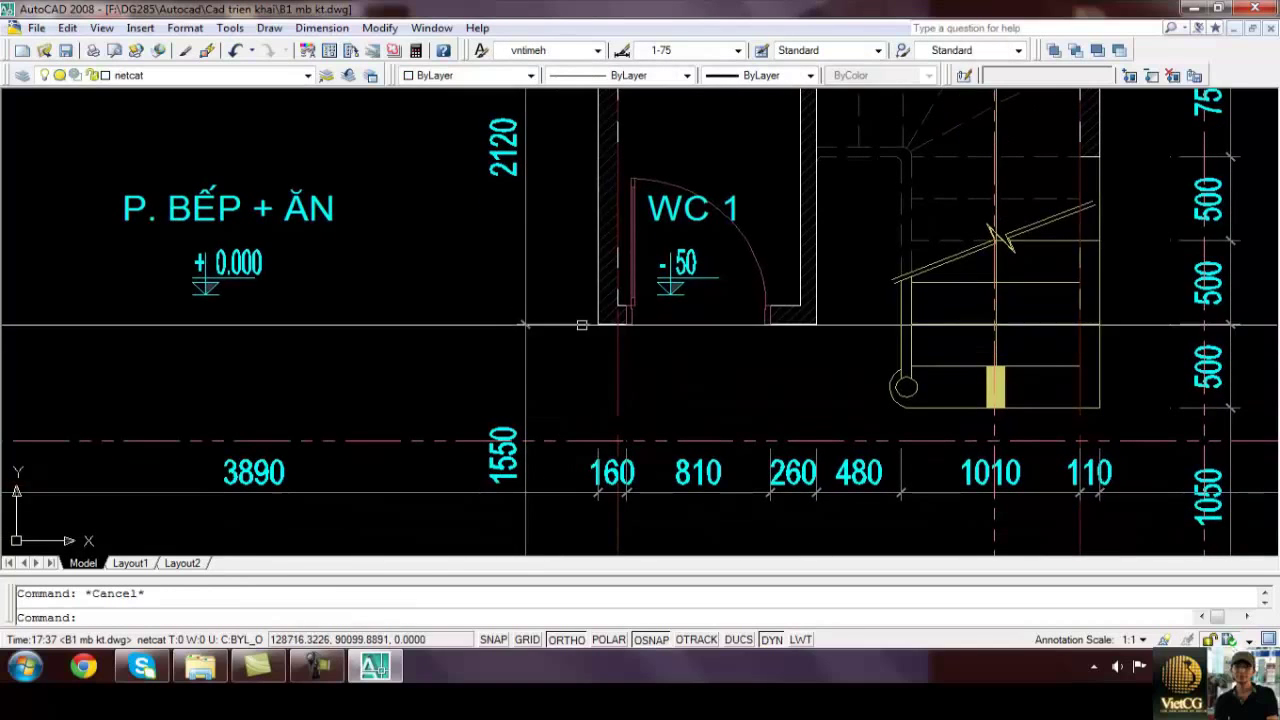
pyautogui.press('Escape')
# Add a 3890 linear dimension inside the kitchen-dining room from its left wall to the WC 1 wall corner
pyautogui.scroll(-2, 590, 400)
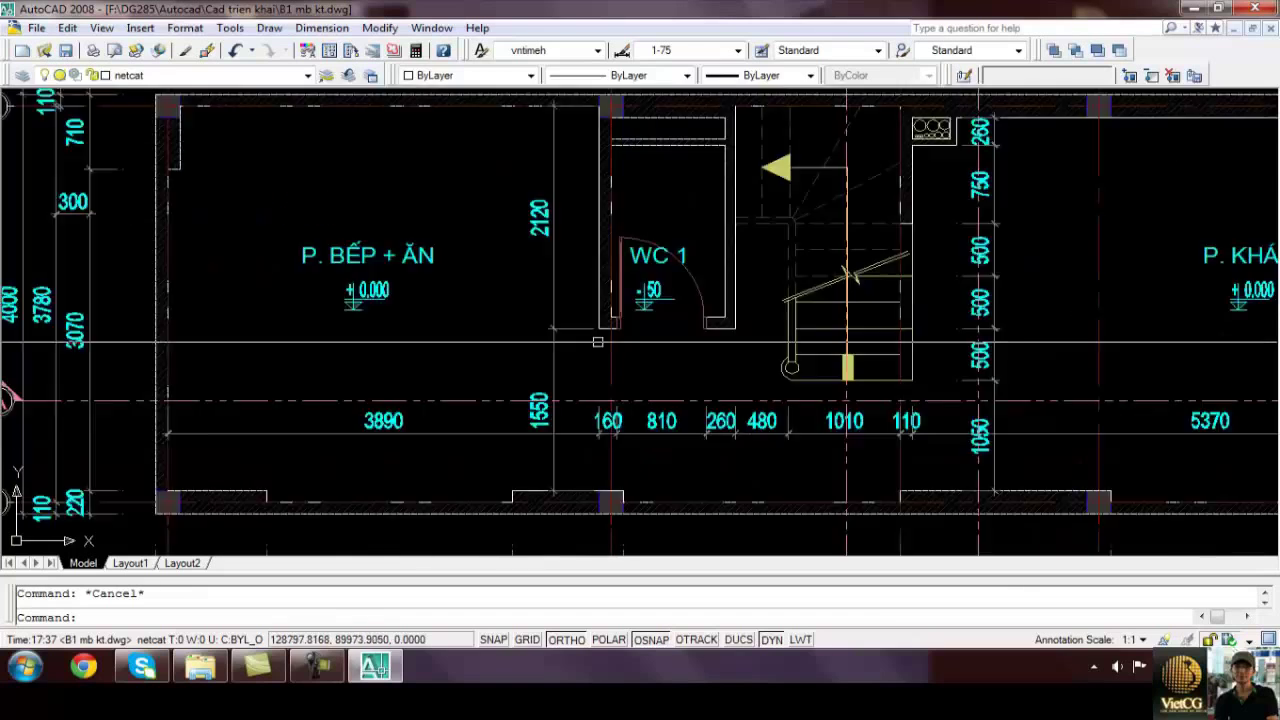
pyautogui.scroll(-3, 583, 441)
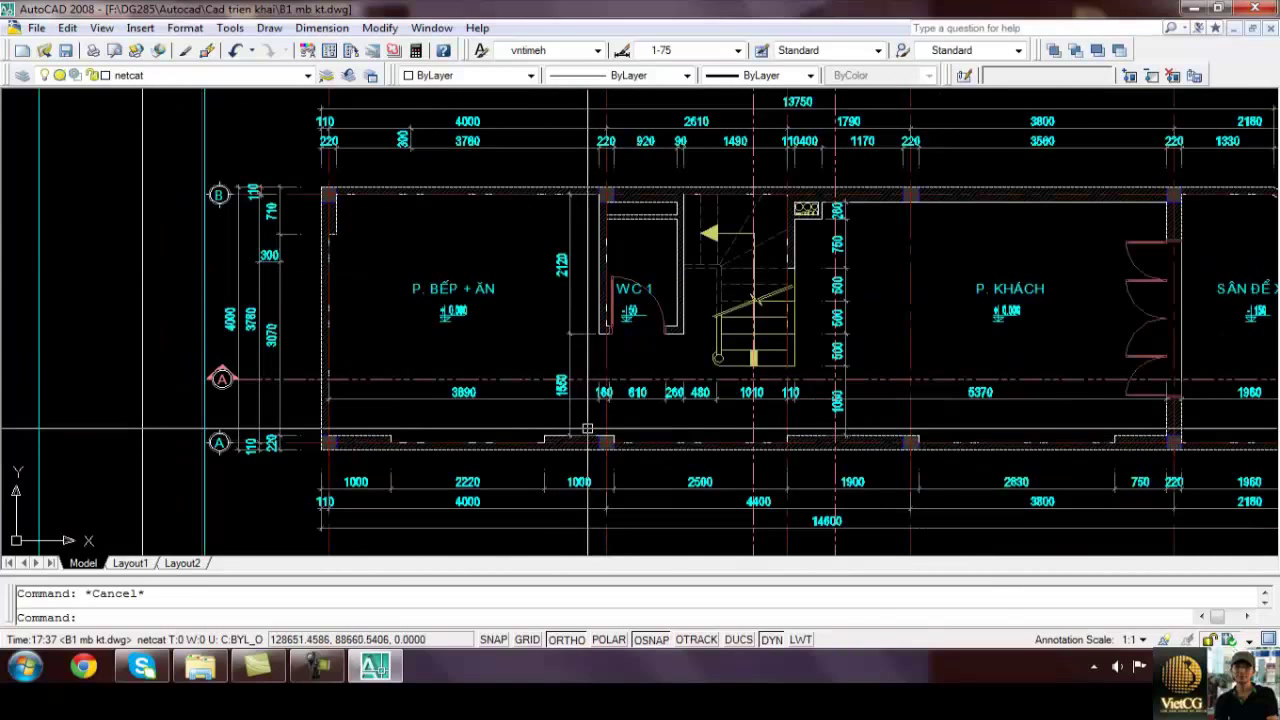
pyautogui.scroll(3, 586, 326)
pyautogui.scroll(2, 586, 326)
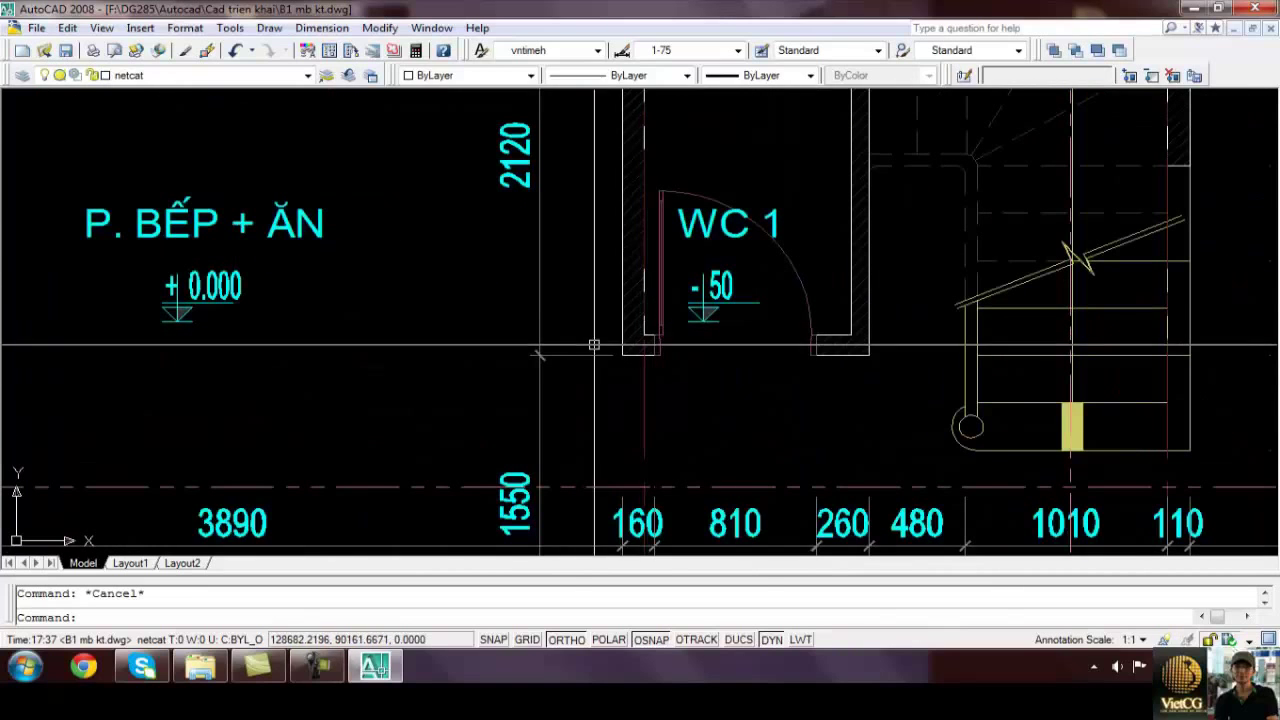
pyautogui.moveTo(621, 334); pyautogui.dragTo(573, 310, button='middle')
pyautogui.write('dimlinear')
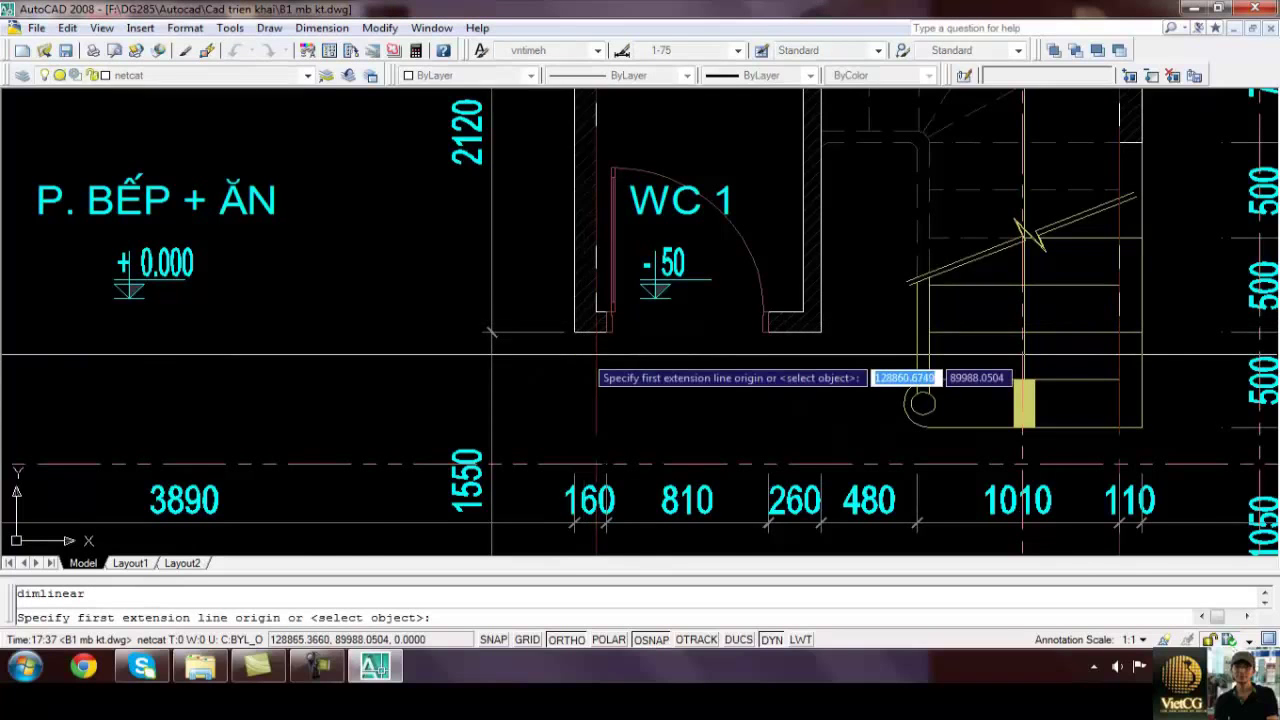
pyautogui.scroll(-1, 732, 357)
pyautogui.scroll(-4, 400, 415)
pyautogui.scroll(3, 400, 415)
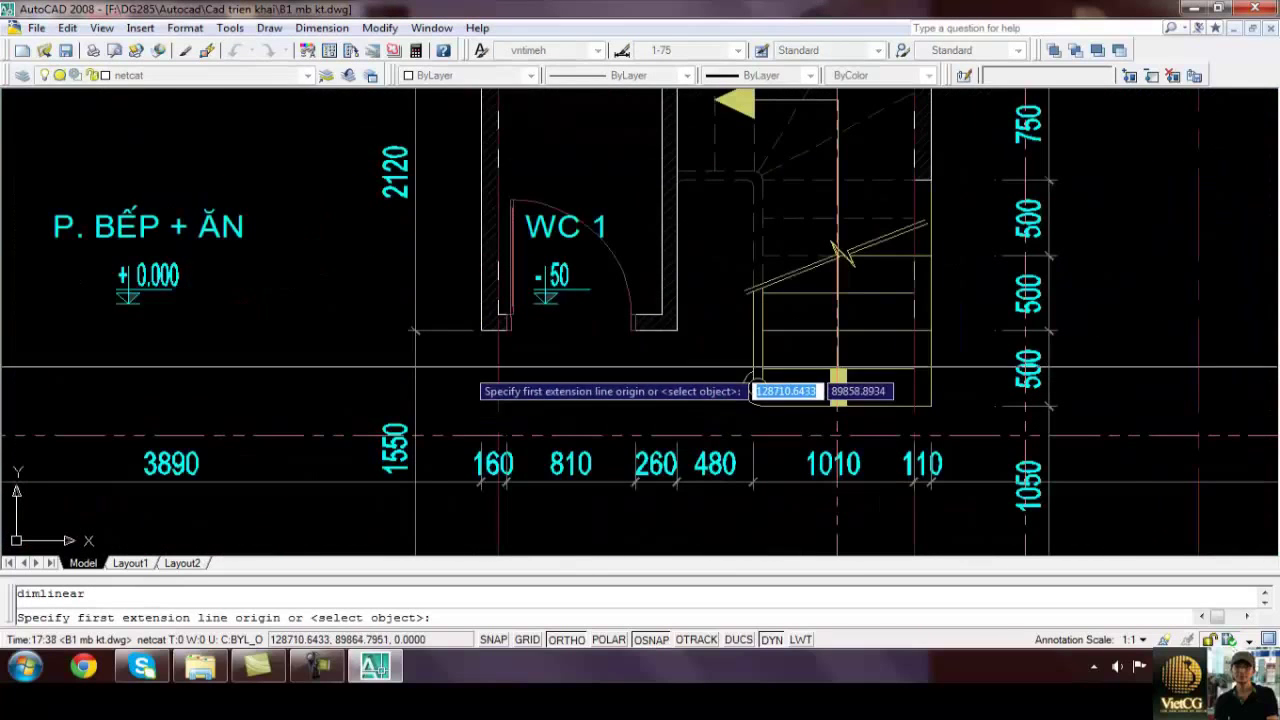
pyautogui.moveTo(359, 376); pyautogui.dragTo(788, 381, button='middle')
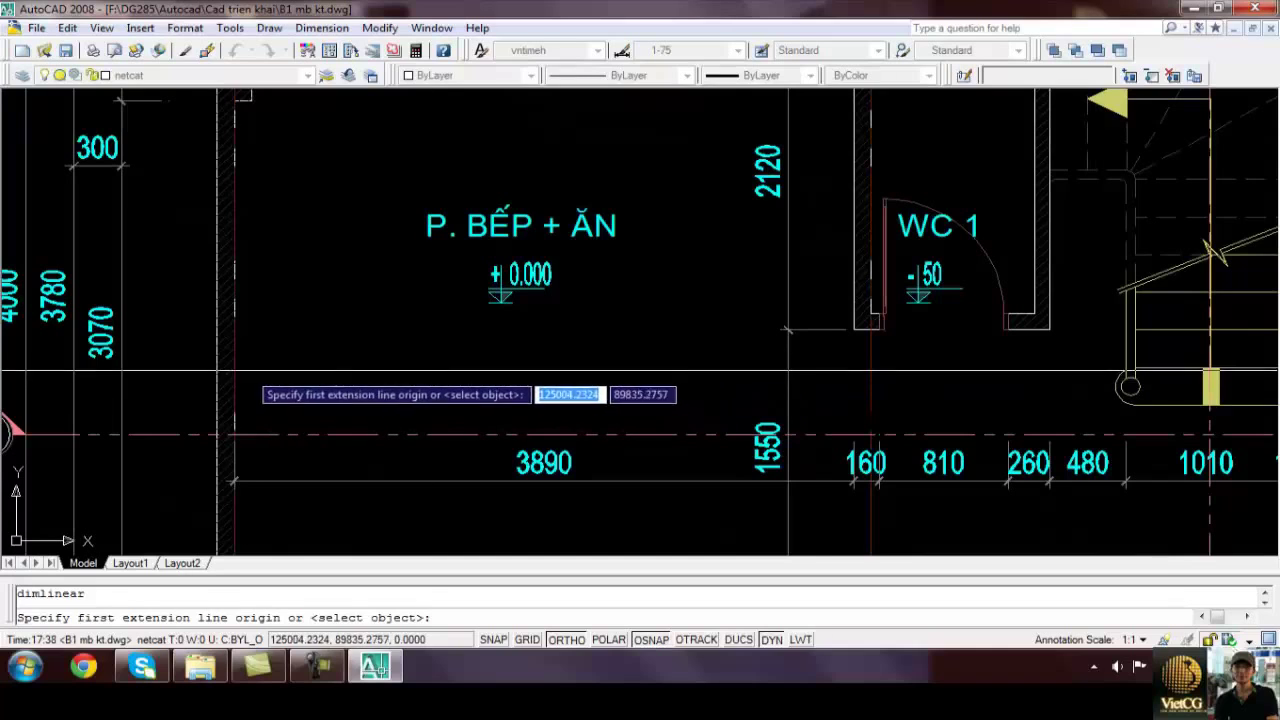
pyautogui.click(234, 368)
pyautogui.click(853, 329)
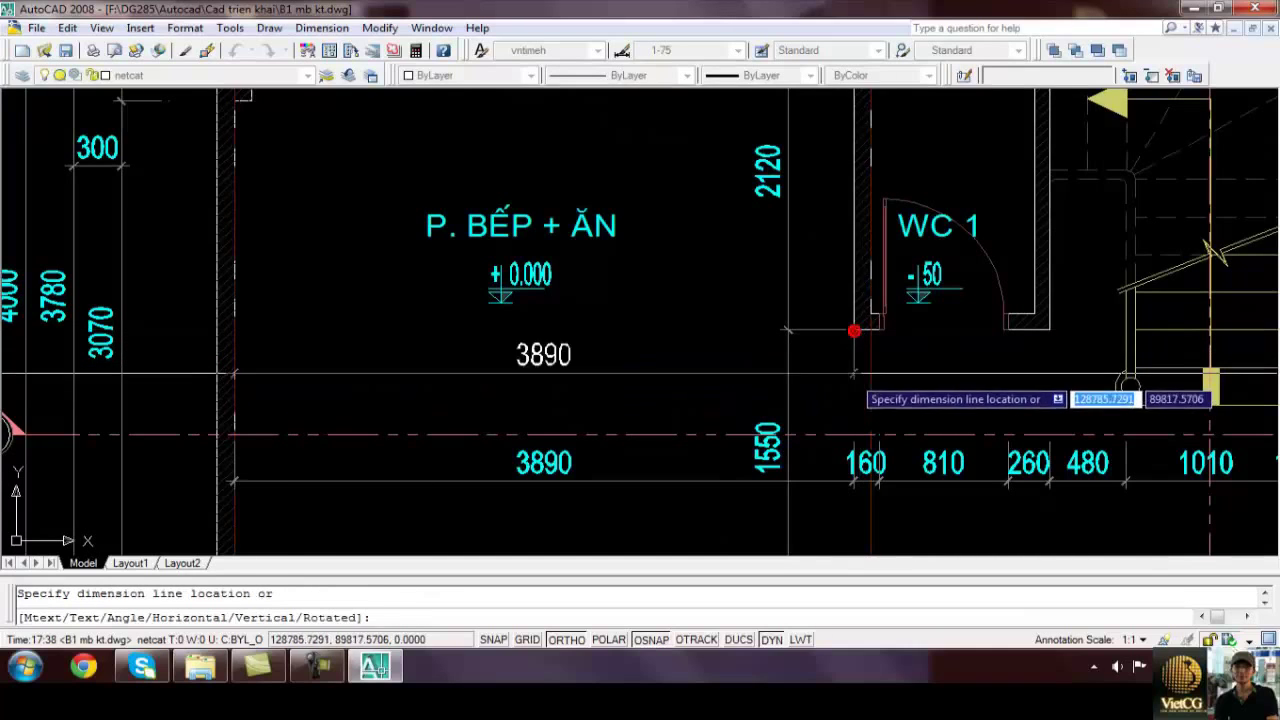
pyautogui.click(744, 373)
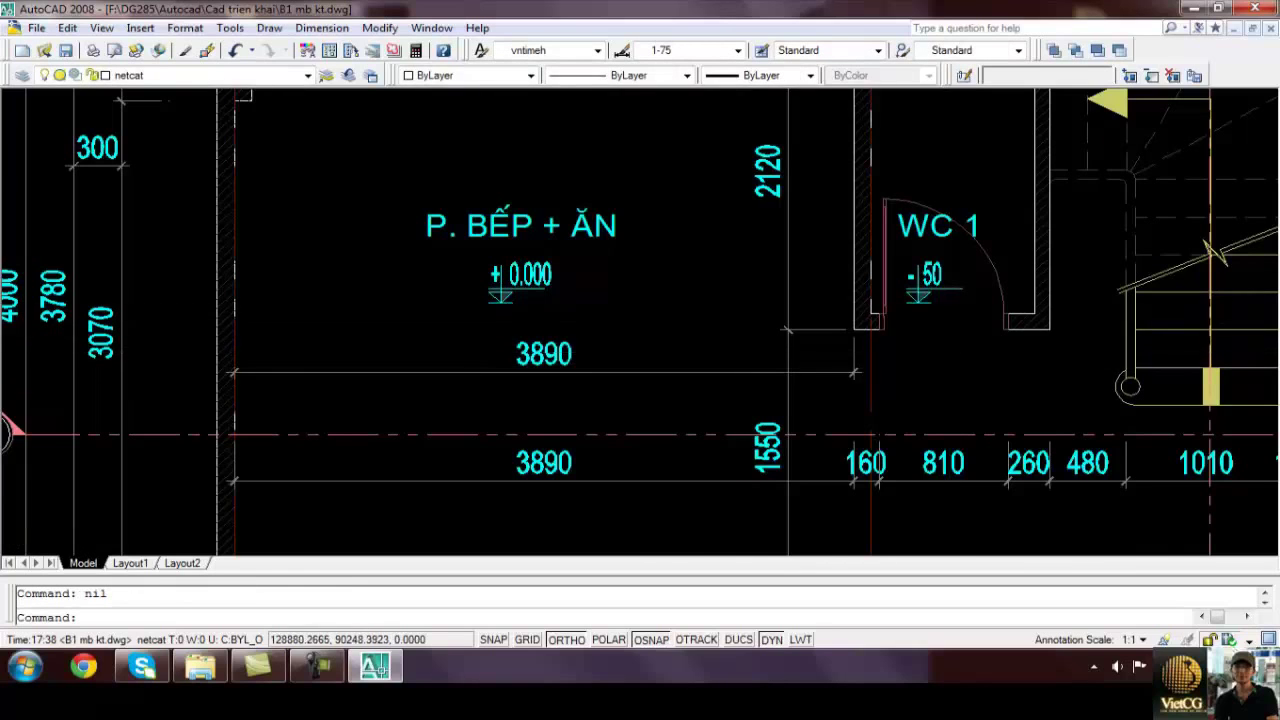
pyautogui.scroll(4, 870, 330)
pyautogui.write('dc')
pyautogui.press('Return')
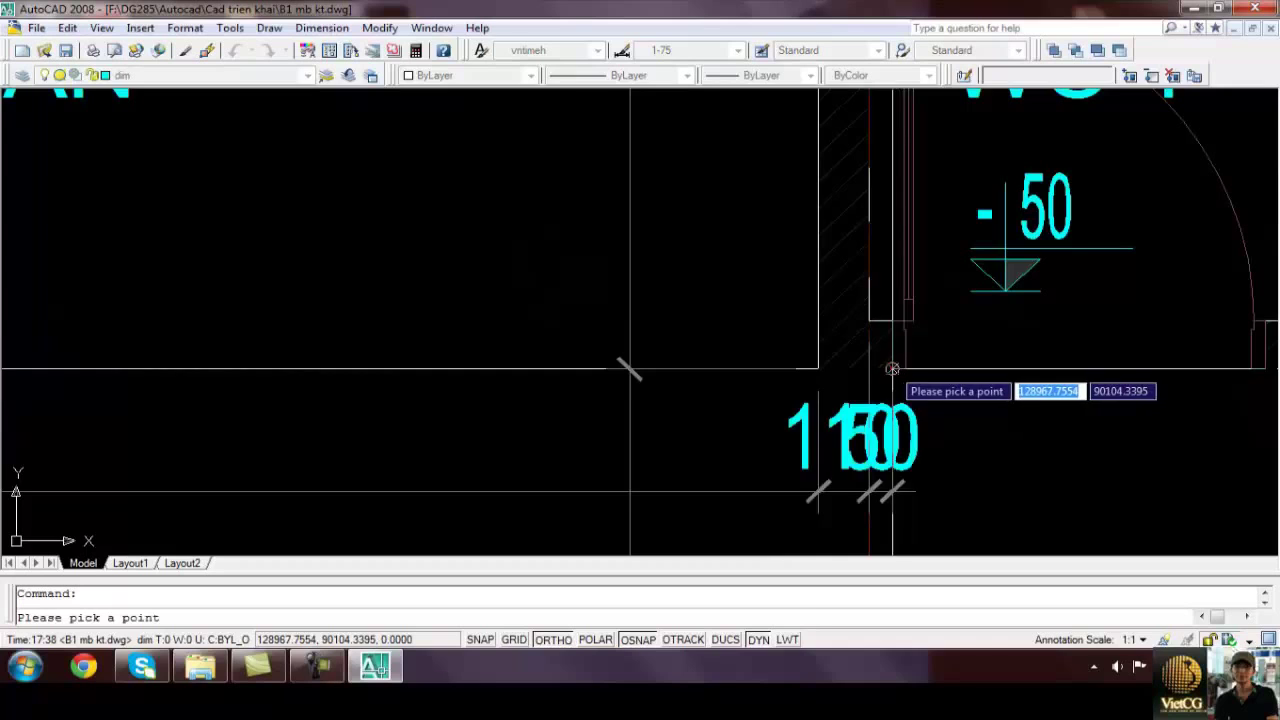
# Continue the inner chain with segments across the WC doorway to the right wall
pyautogui.moveTo(892, 369); pyautogui.dragTo(656, 338, button='middle')
pyautogui.click(1029, 337)
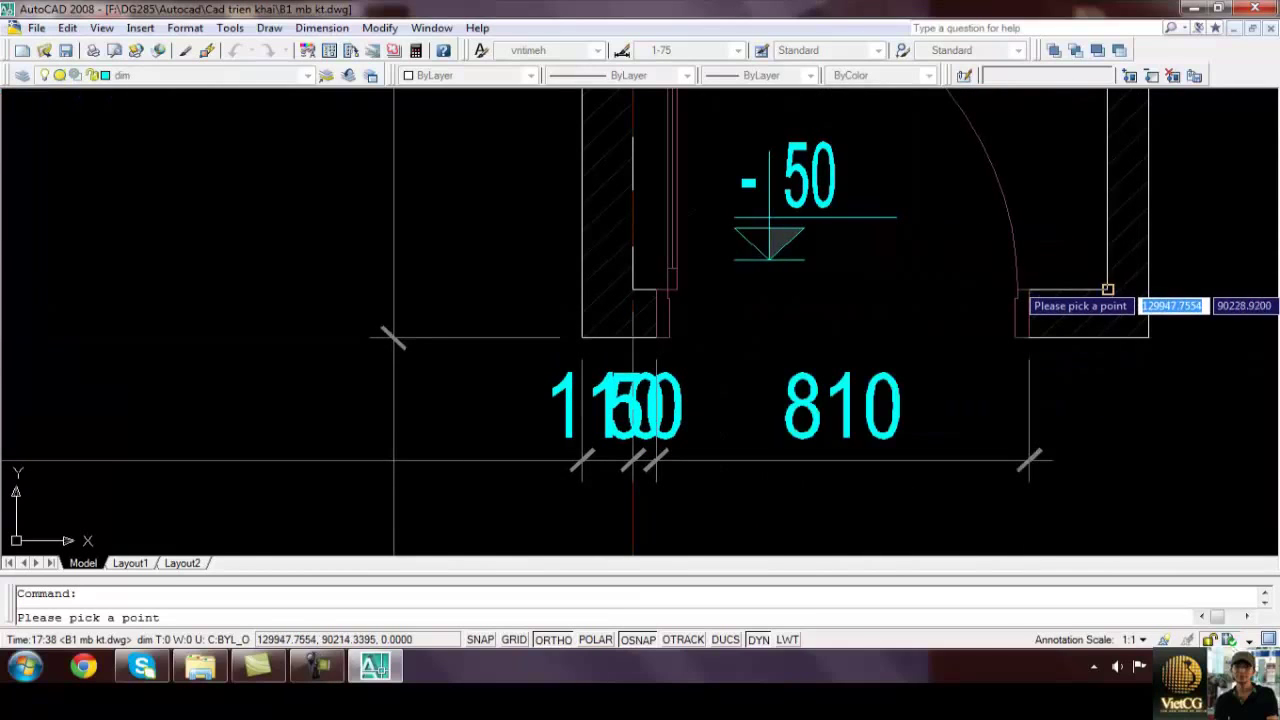
pyautogui.click(1107, 289)
pyautogui.click(1148, 337)
pyautogui.press('Escape')
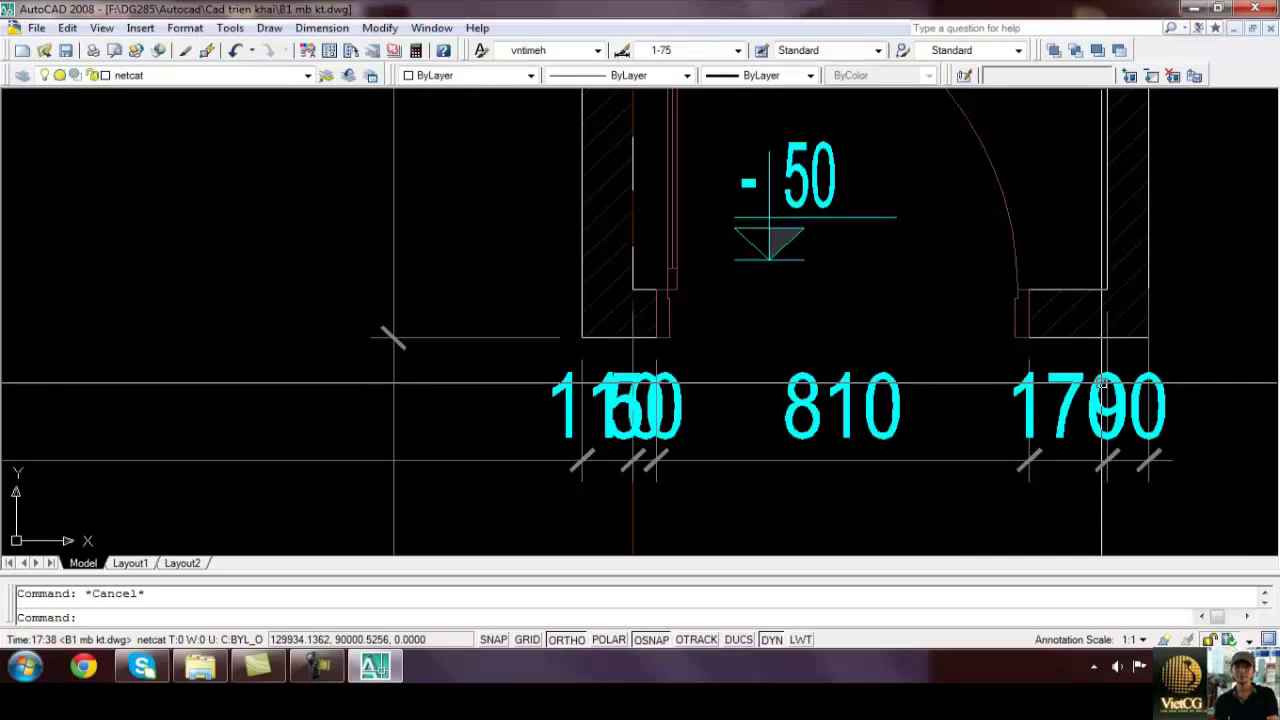
# Erase the overlapping 50 dimension in the inner chain
pyautogui.click(653, 403)
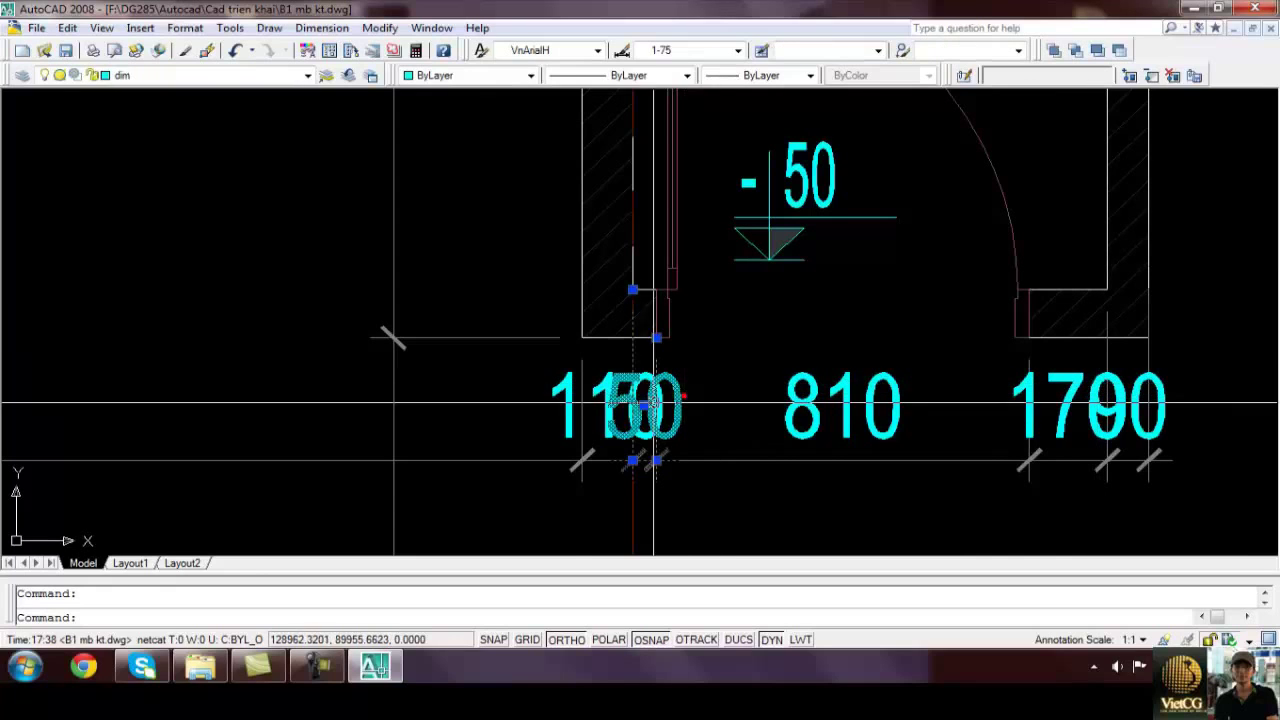
pyautogui.click(605, 403)
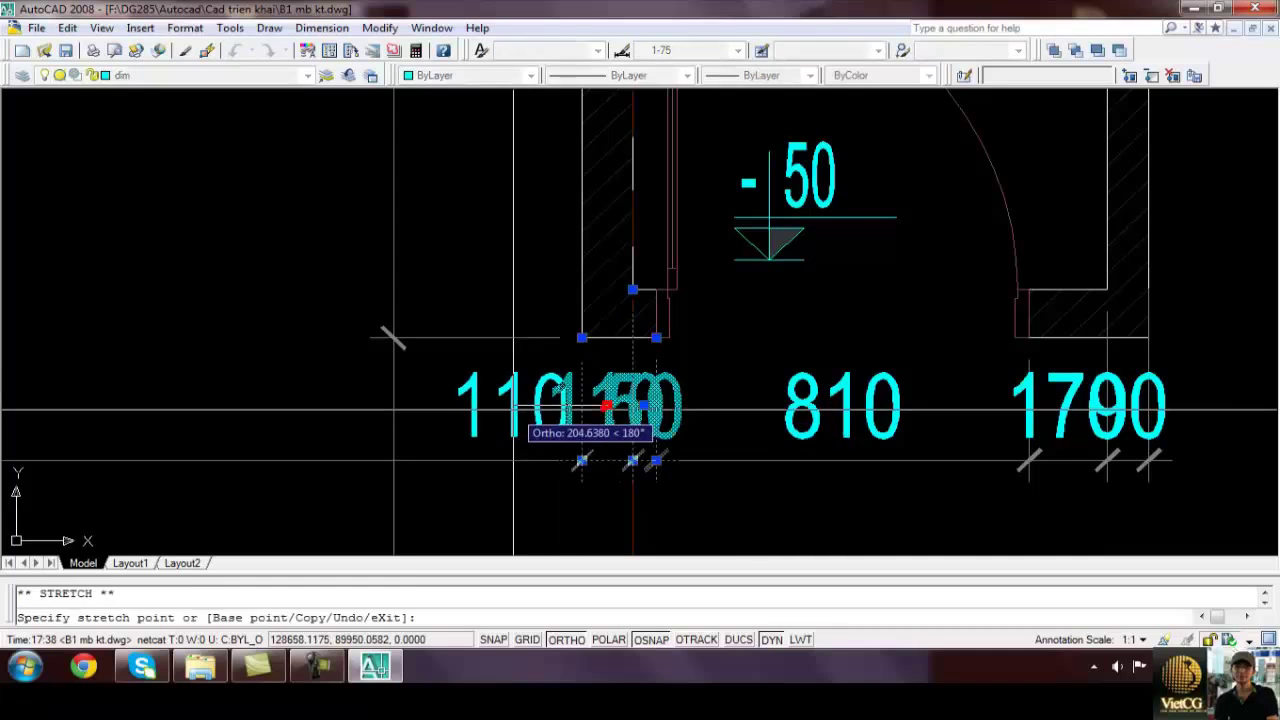
pyautogui.click(705, 425)
pyautogui.press('Escape')
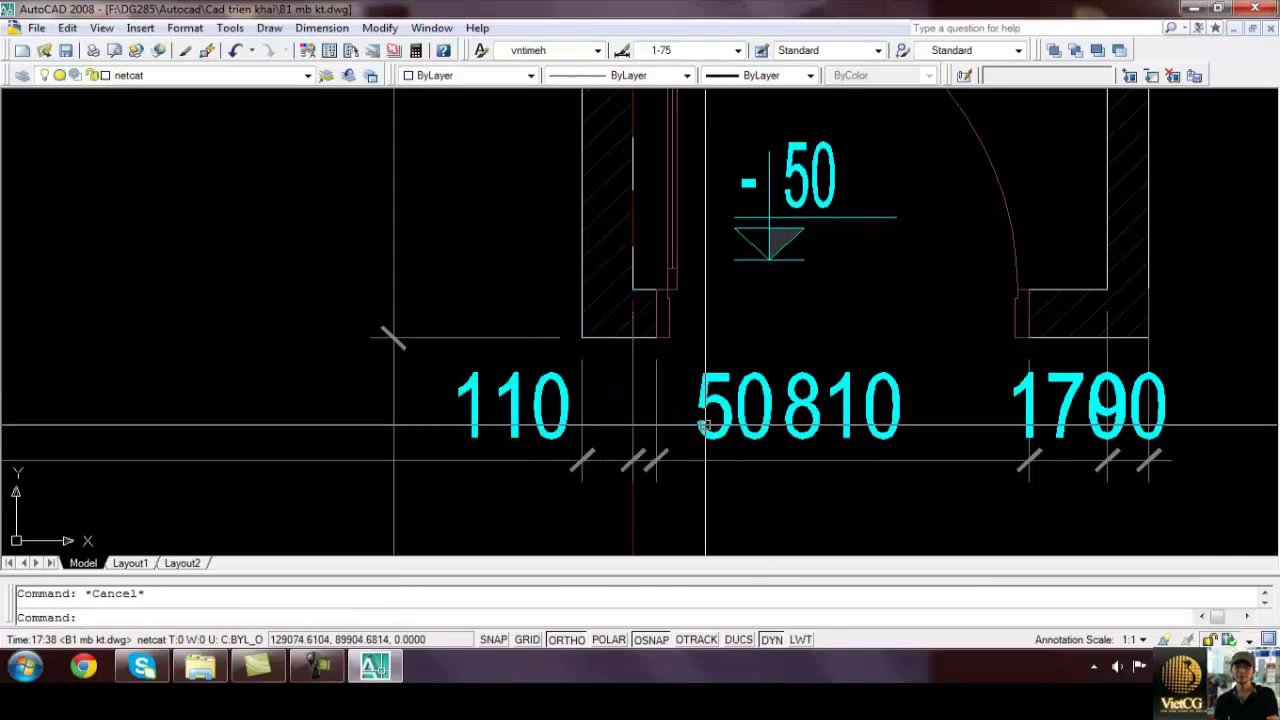
pyautogui.click(645, 400)
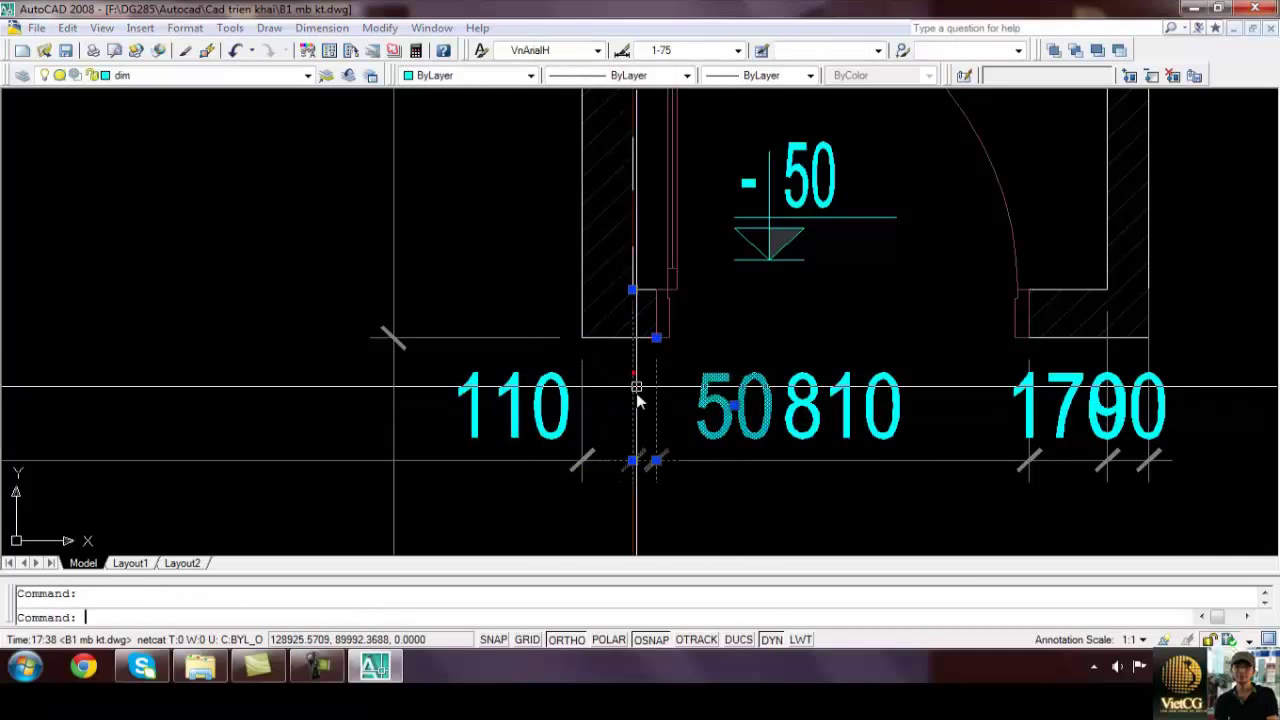
pyautogui.write('e')
pyautogui.press('Return')
# Stretch the 110 dimension so it reads 160
pyautogui.click(587, 409)
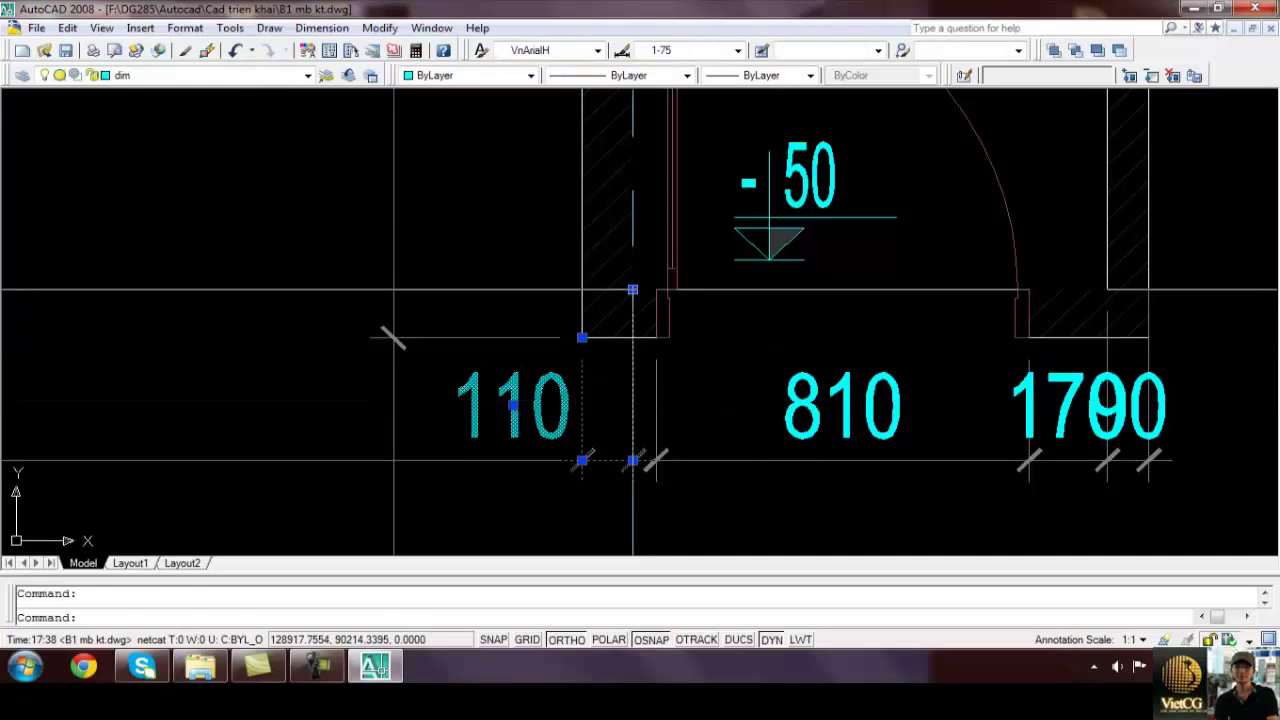
pyautogui.click(632, 290)
pyautogui.click(653, 290)
pyautogui.press('Escape')
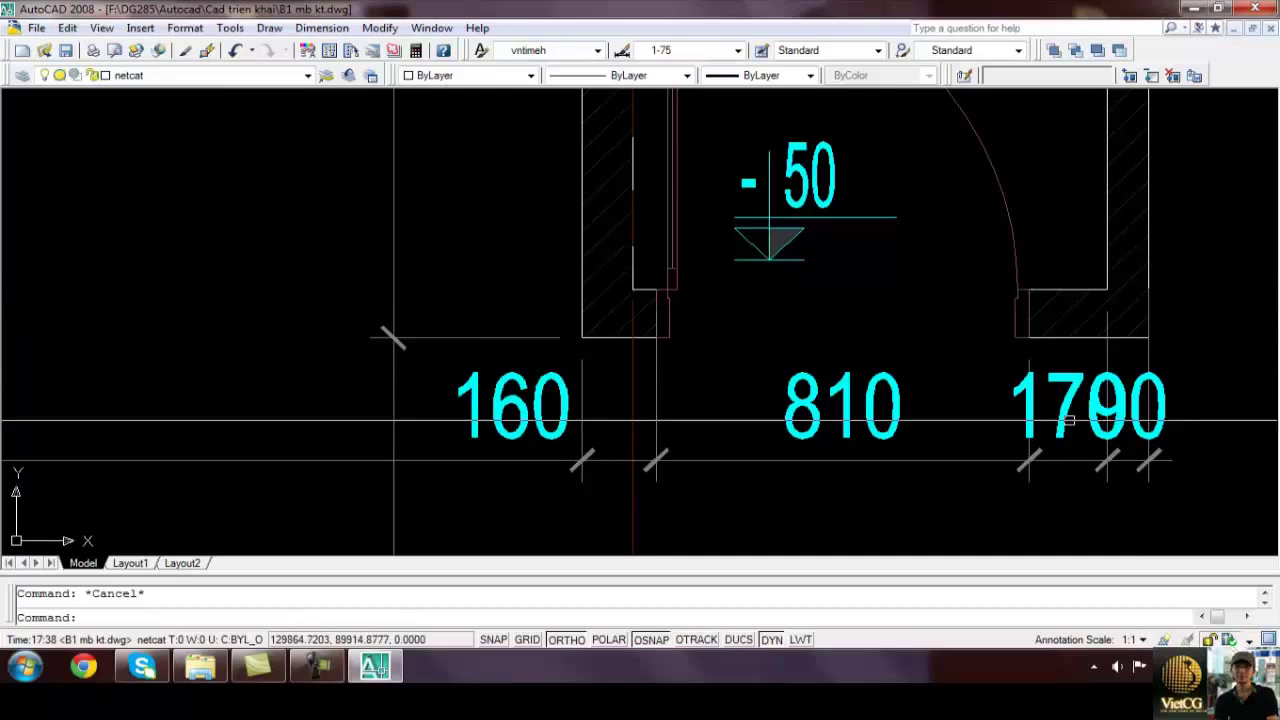
# Delete the overlapping 90 dimension and stretch the 170 dimension to the wall to read 260
pyautogui.click(1138, 393)
pyautogui.press('Delete')
pyautogui.click(1112, 378)
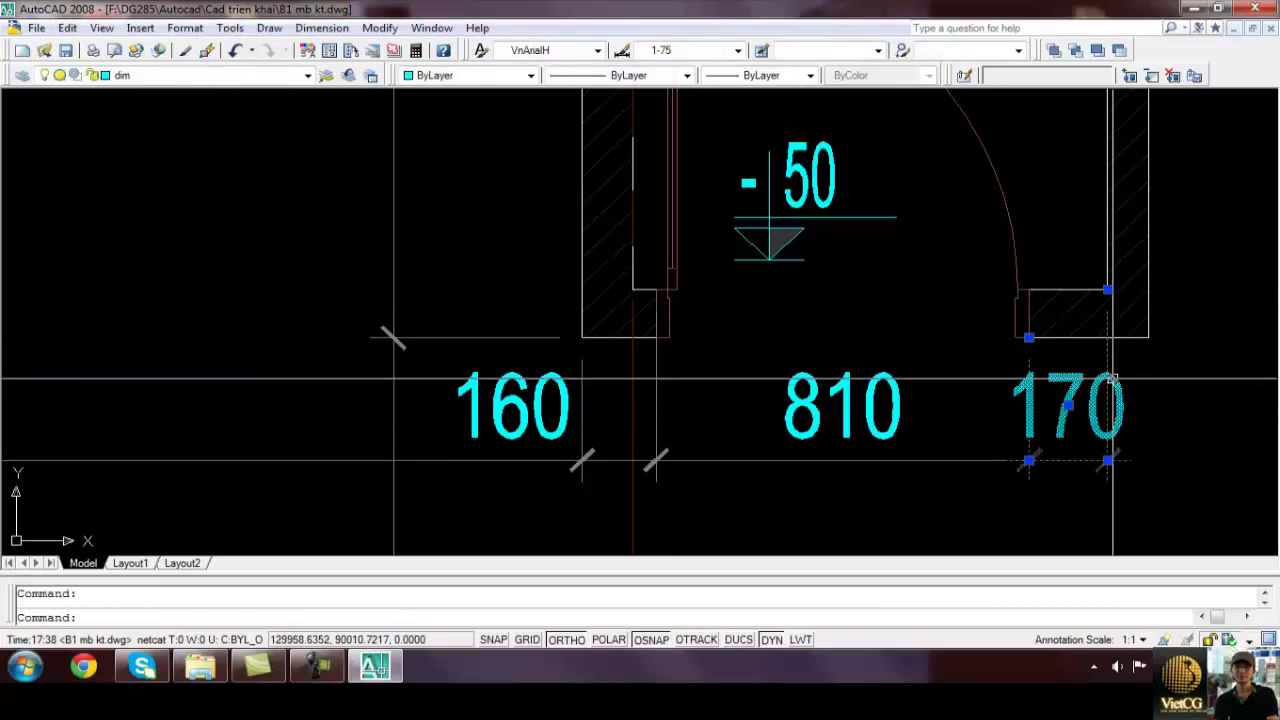
pyautogui.click(1110, 292)
pyautogui.click(1148, 290)
pyautogui.press('Escape')
pyautogui.moveTo(1093, 359); pyautogui.dragTo(844, 400, button='middle')
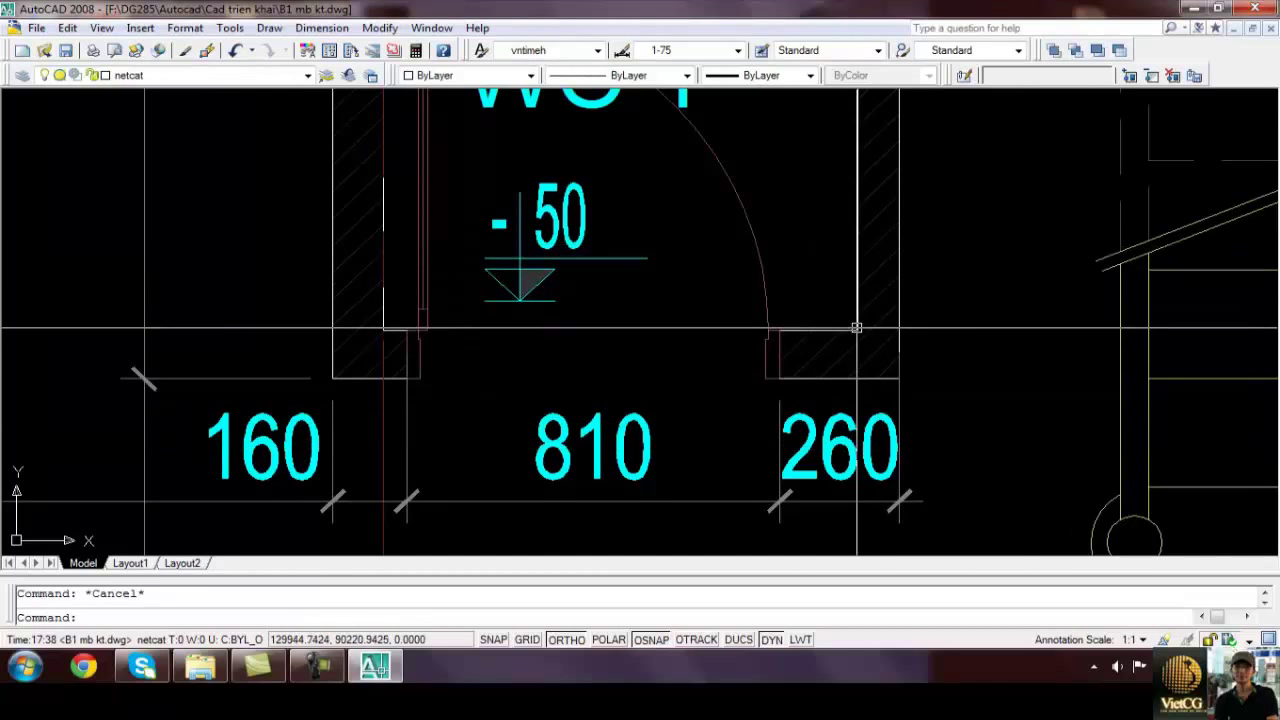
pyautogui.moveTo(789, 420); pyautogui.dragTo(745, 358, button='middle')
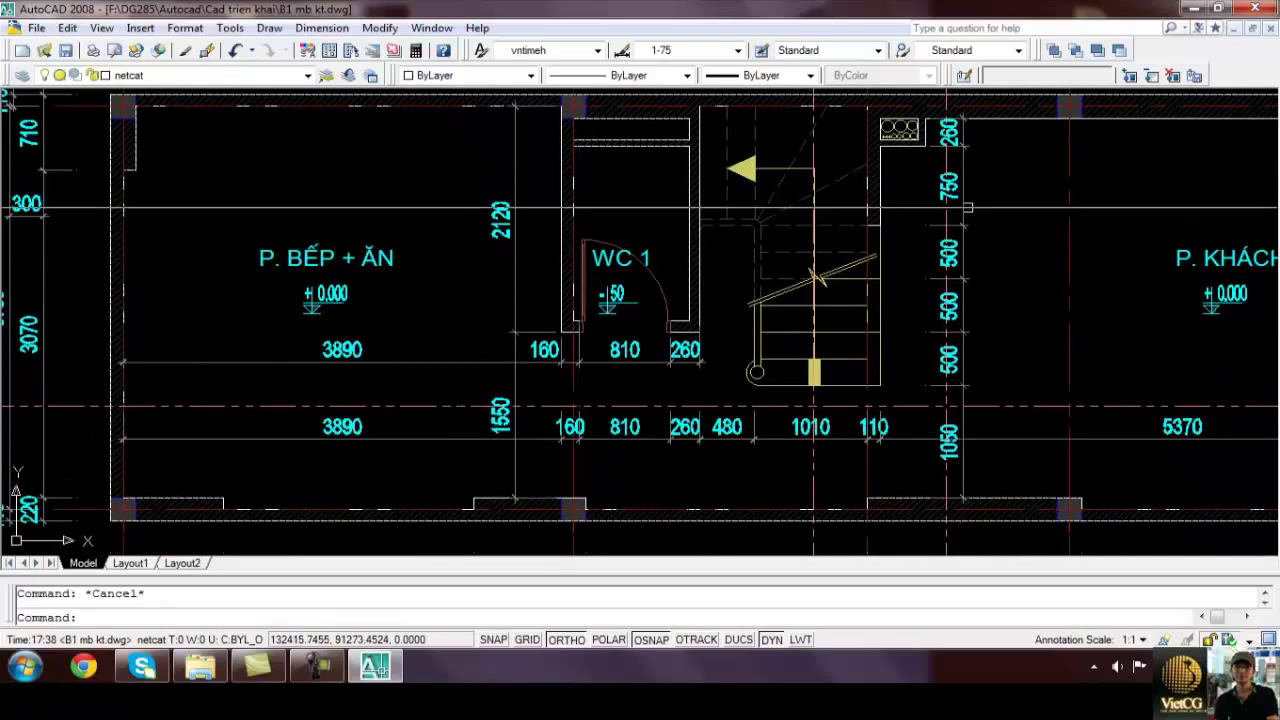
# Add a 331 linear dimension (DLI) across the small box beside the stair
pyautogui.scroll(5, 929, 135)
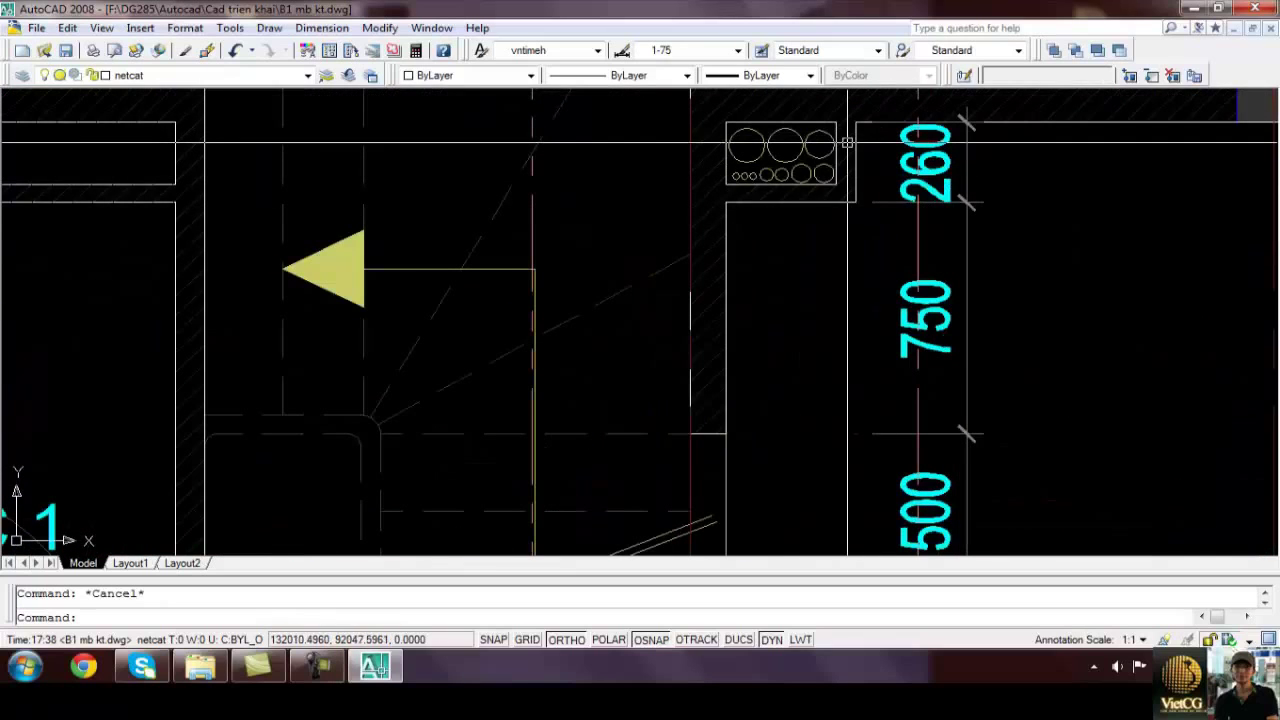
pyautogui.moveTo(847, 143); pyautogui.dragTo(853, 230, button='middle')
pyautogui.click(666, 118)
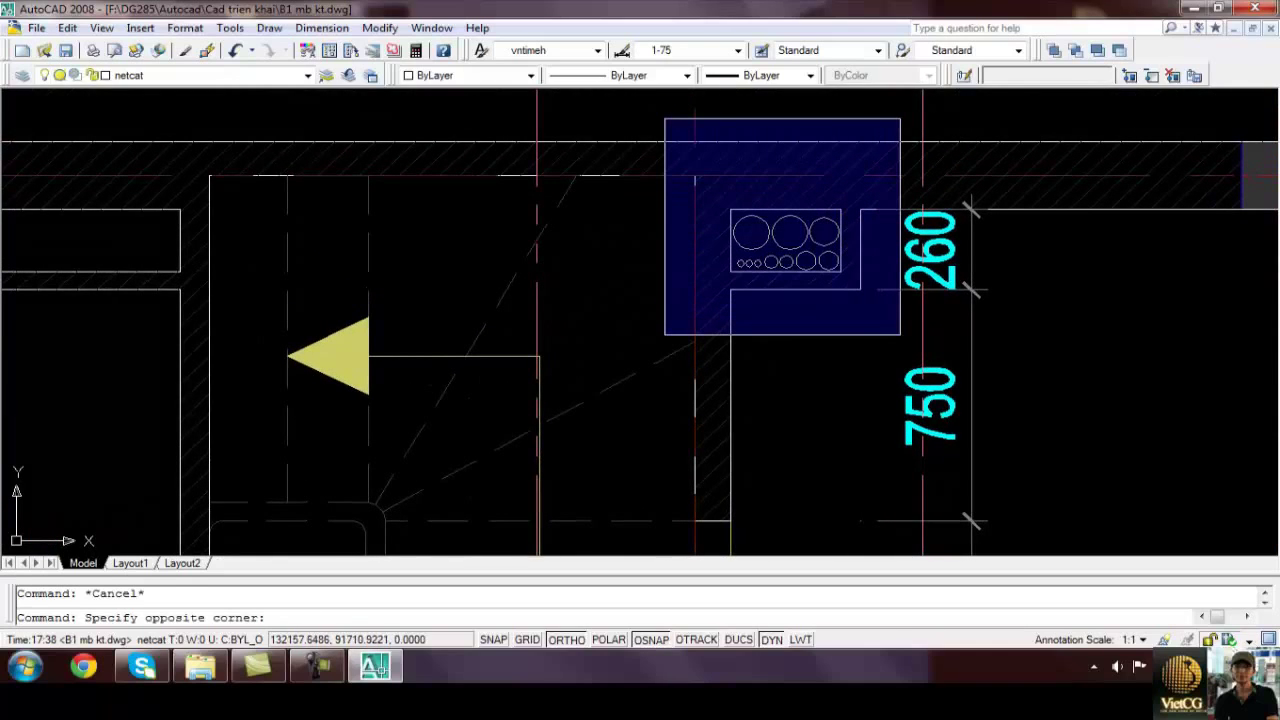
pyautogui.press('Escape')
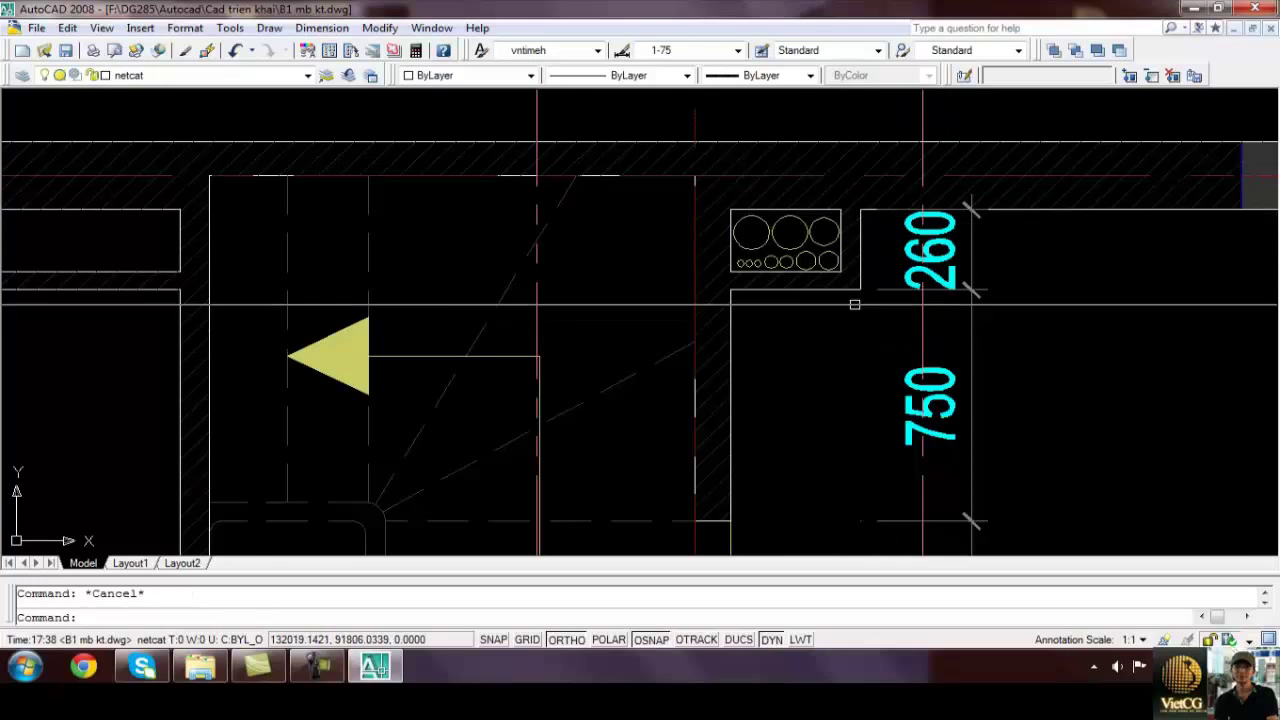
pyautogui.write('dli')
pyautogui.press('Return')
pyautogui.click(731, 290)
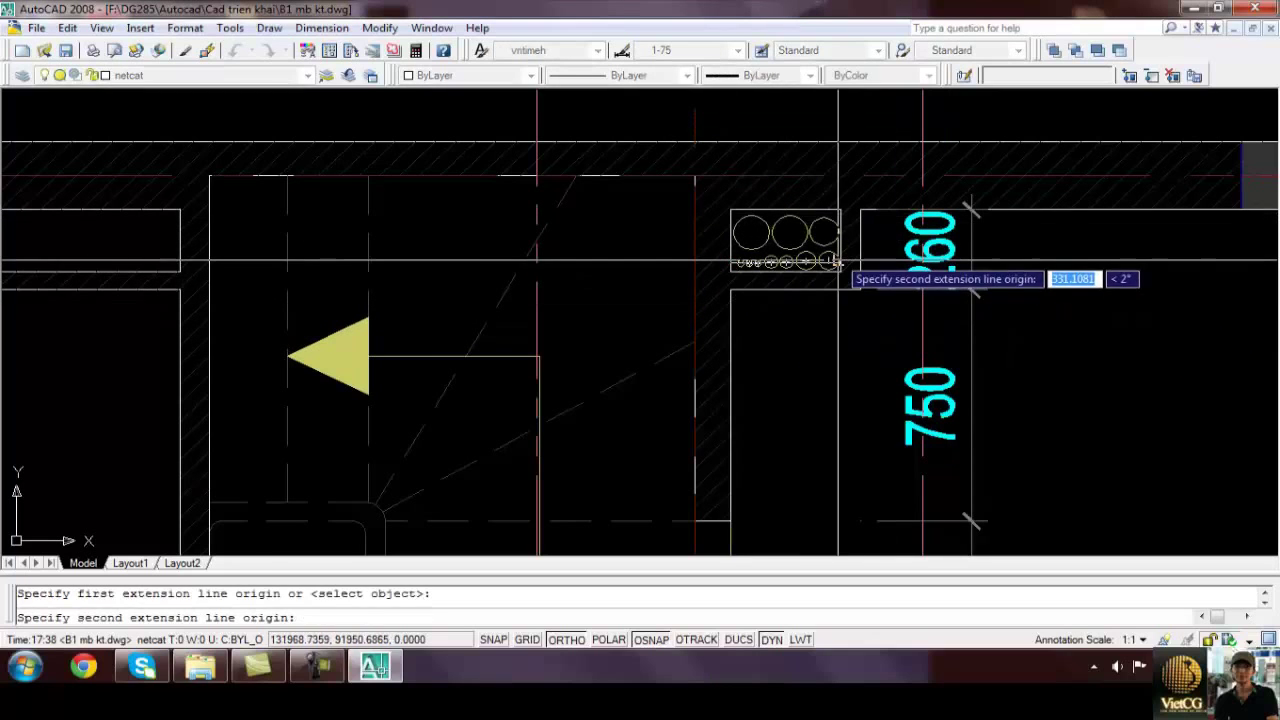
pyautogui.click(836, 262)
pyautogui.click(825, 368)
# Add a 69 dimension from the box's right edge to the wall corner
pyautogui.press('Return')
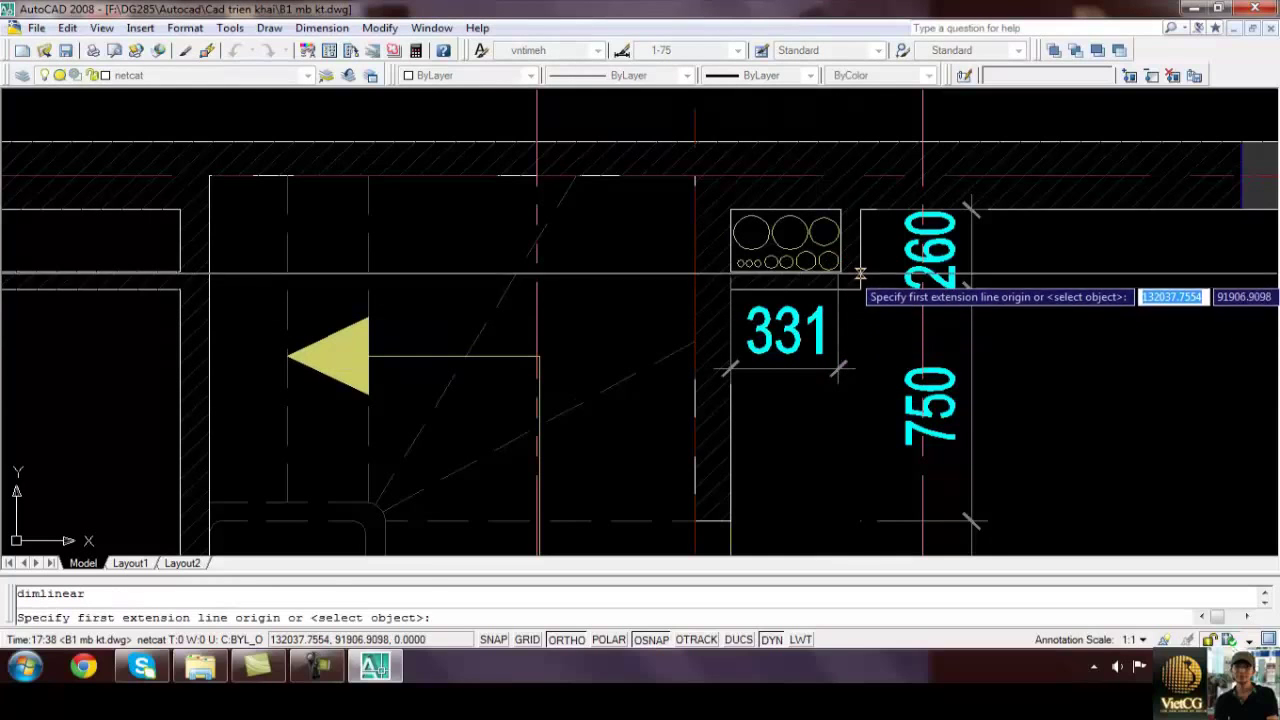
pyautogui.click(860, 272)
pyautogui.click(838, 368)
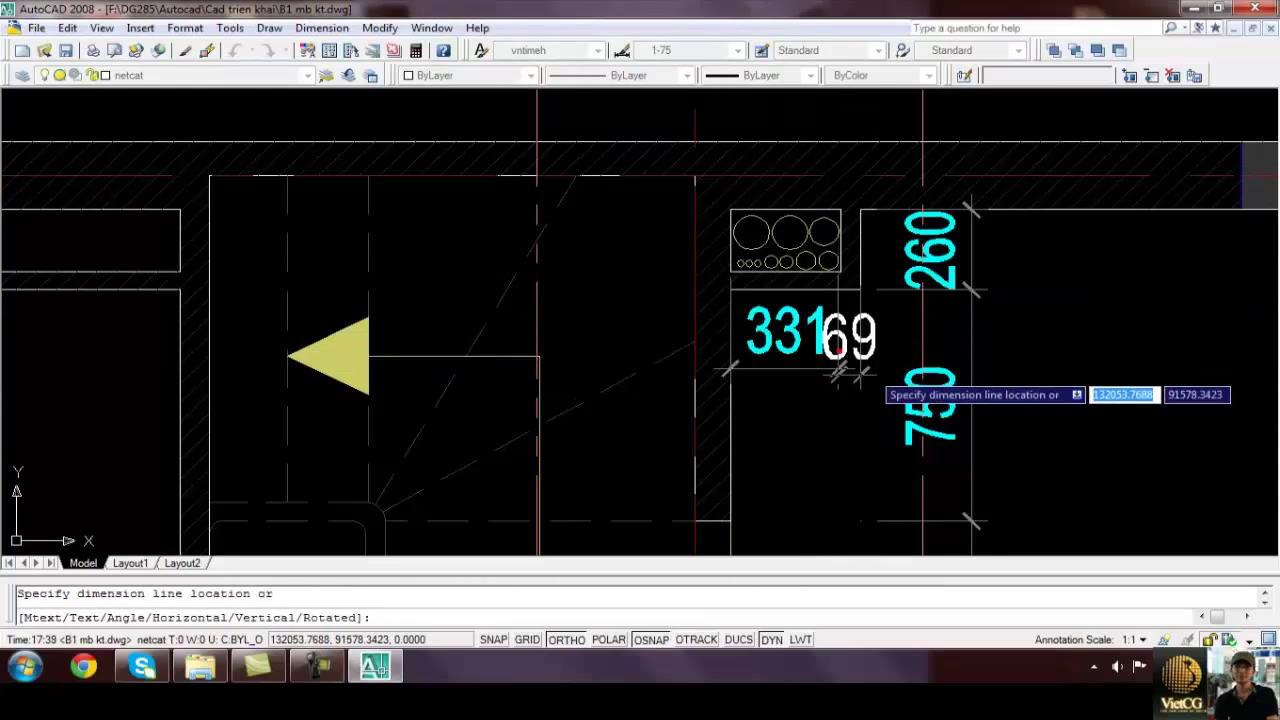
pyautogui.click(838, 368)
# Grip-stretch the box dimensions so they read 340 and 60
pyautogui.scroll(5, 846, 297)
pyautogui.moveTo(846, 297); pyautogui.dragTo(811, 289)
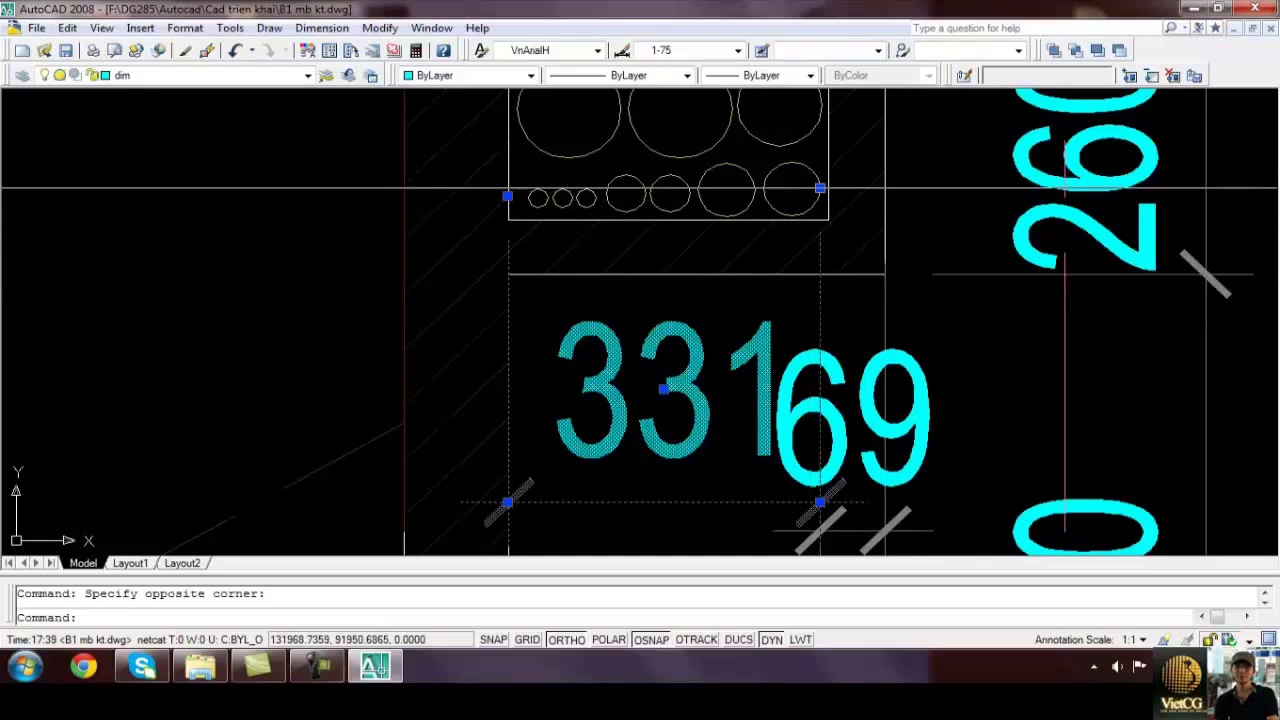
pyautogui.click(820, 187)
pyautogui.click(837, 231)
pyautogui.scroll(-4, 838, 332)
pyautogui.click(846, 350)
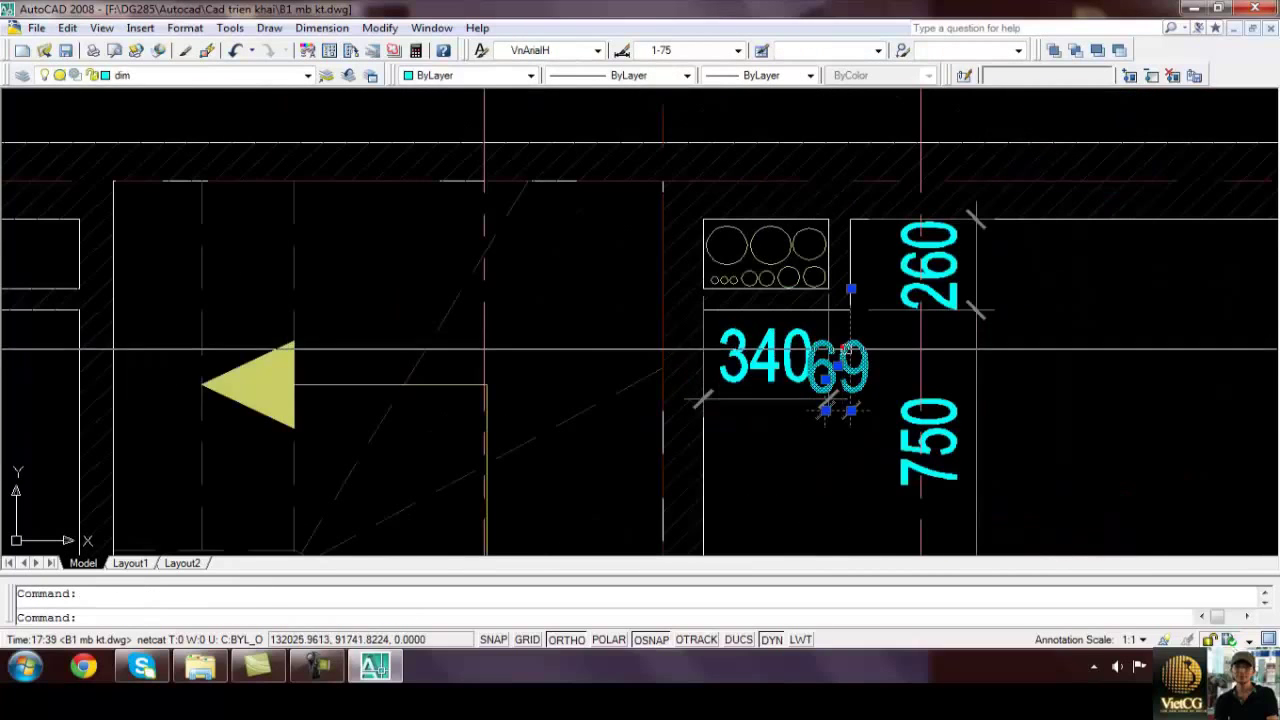
pyautogui.scroll(3, 846, 350)
pyautogui.click(818, 402)
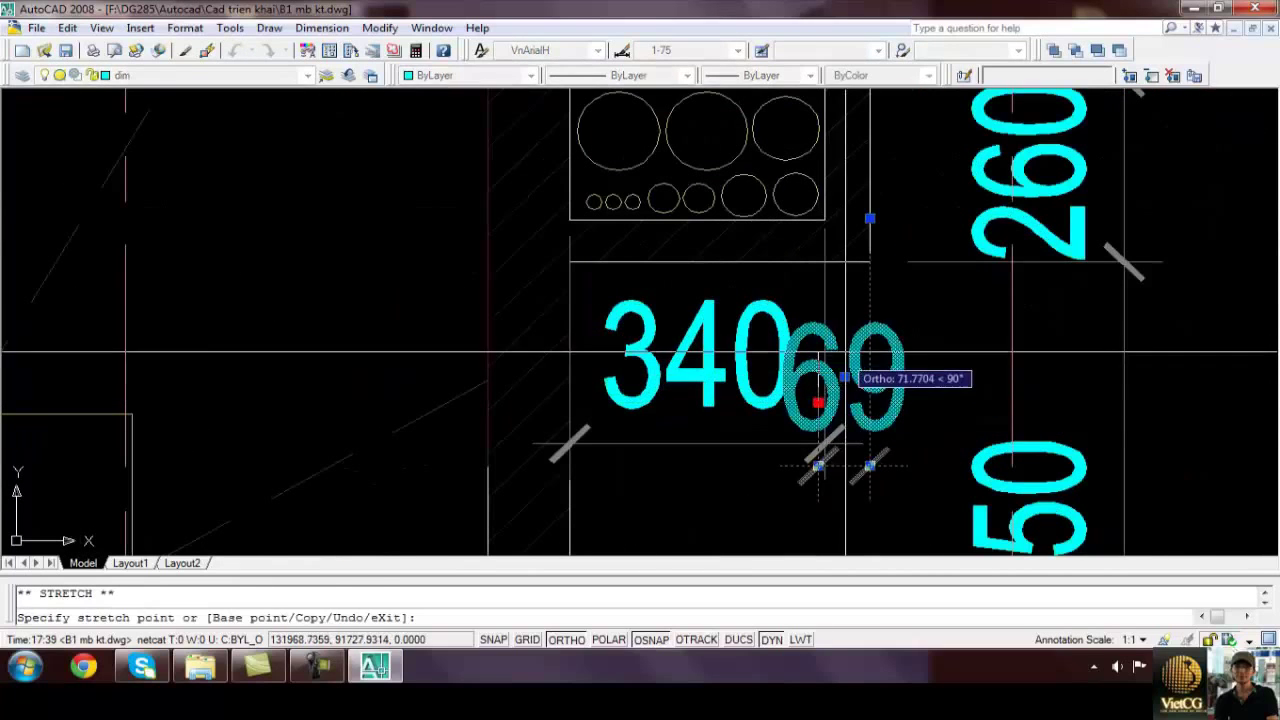
pyautogui.click(825, 296)
pyautogui.scroll(-5, 837, 345)
pyautogui.press('Escape')
# Delete the 60 dimension and stretch the 340 dimension to the wall so it reads 400
pyautogui.click(840, 345)
pyautogui.press('Delete')
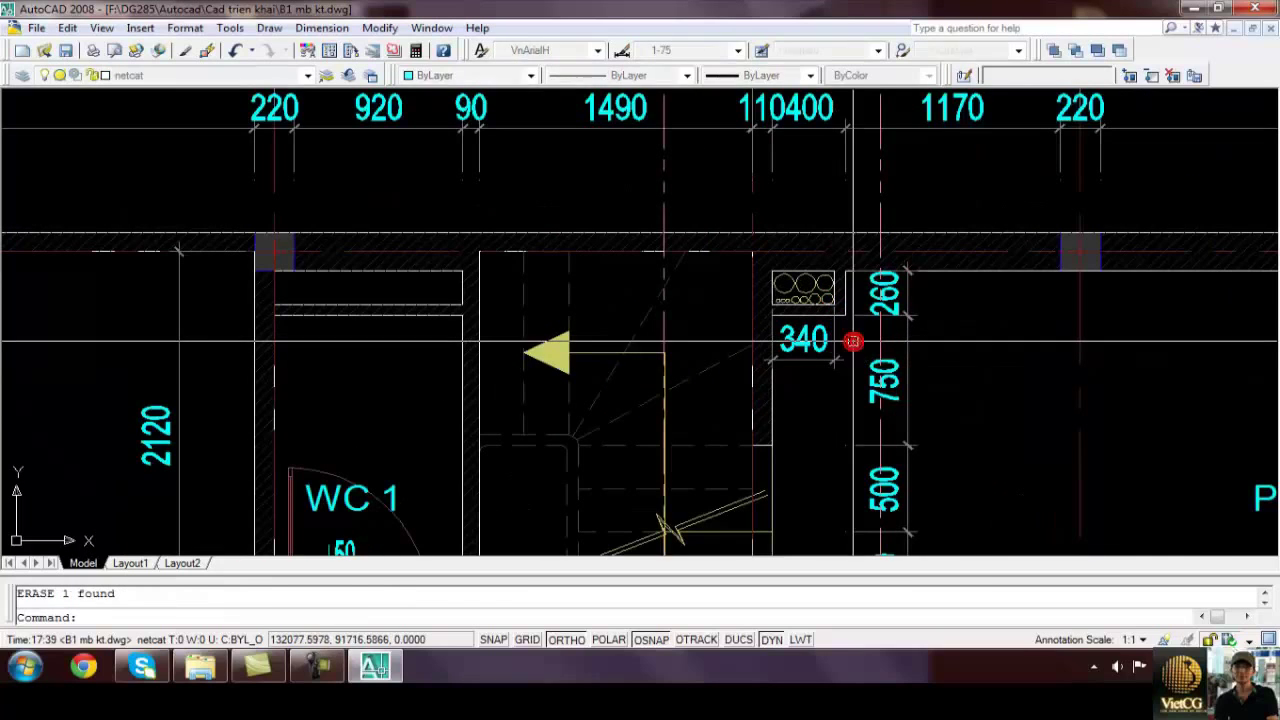
pyautogui.click(851, 340)
pyautogui.click(836, 323)
pyautogui.click(836, 299)
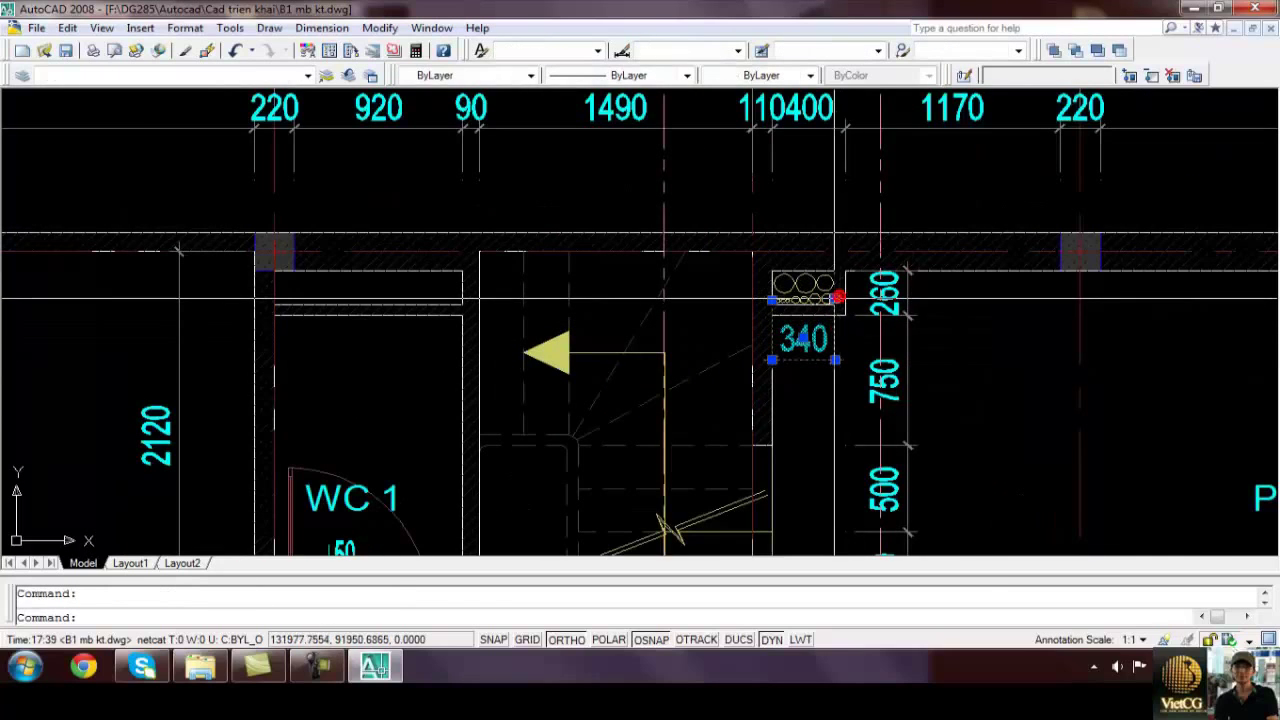
pyautogui.click(846, 300)
pyautogui.press('Escape')
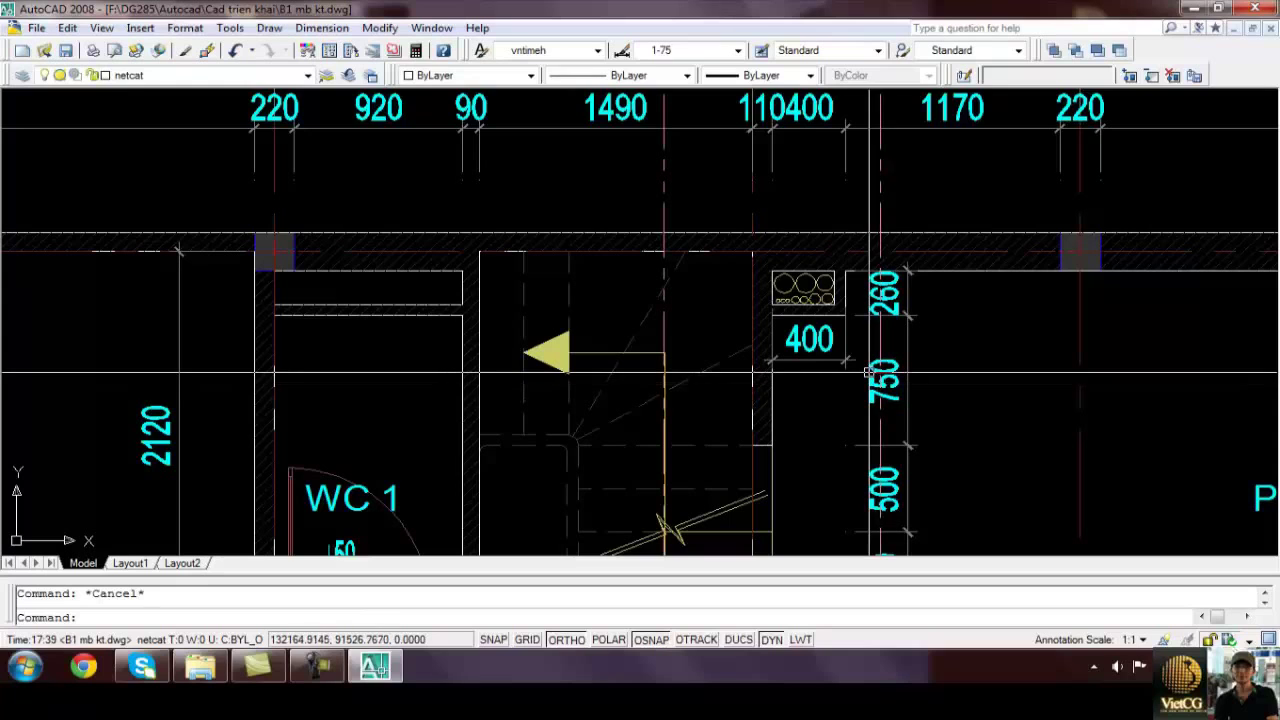
pyautogui.moveTo(870, 372); pyautogui.dragTo(757, 395, button='middle')
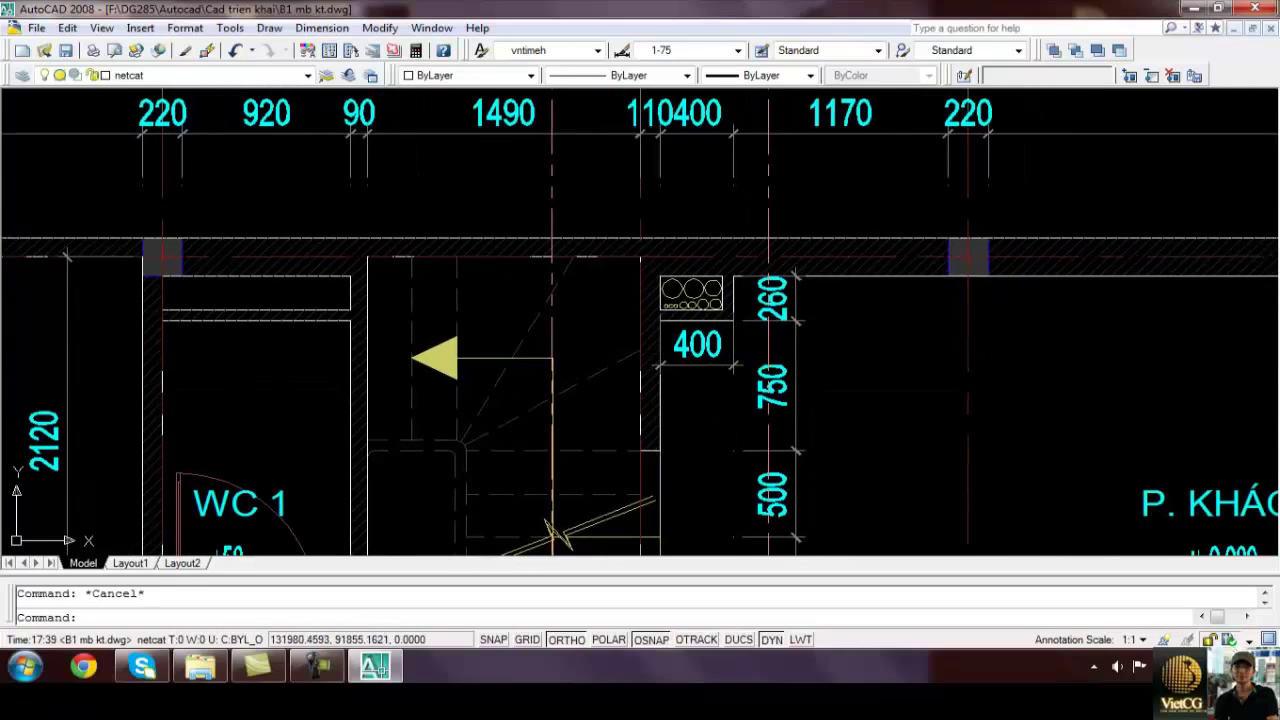
pyautogui.scroll(-2, 757, 399)
pyautogui.scroll(-2, 757, 399)
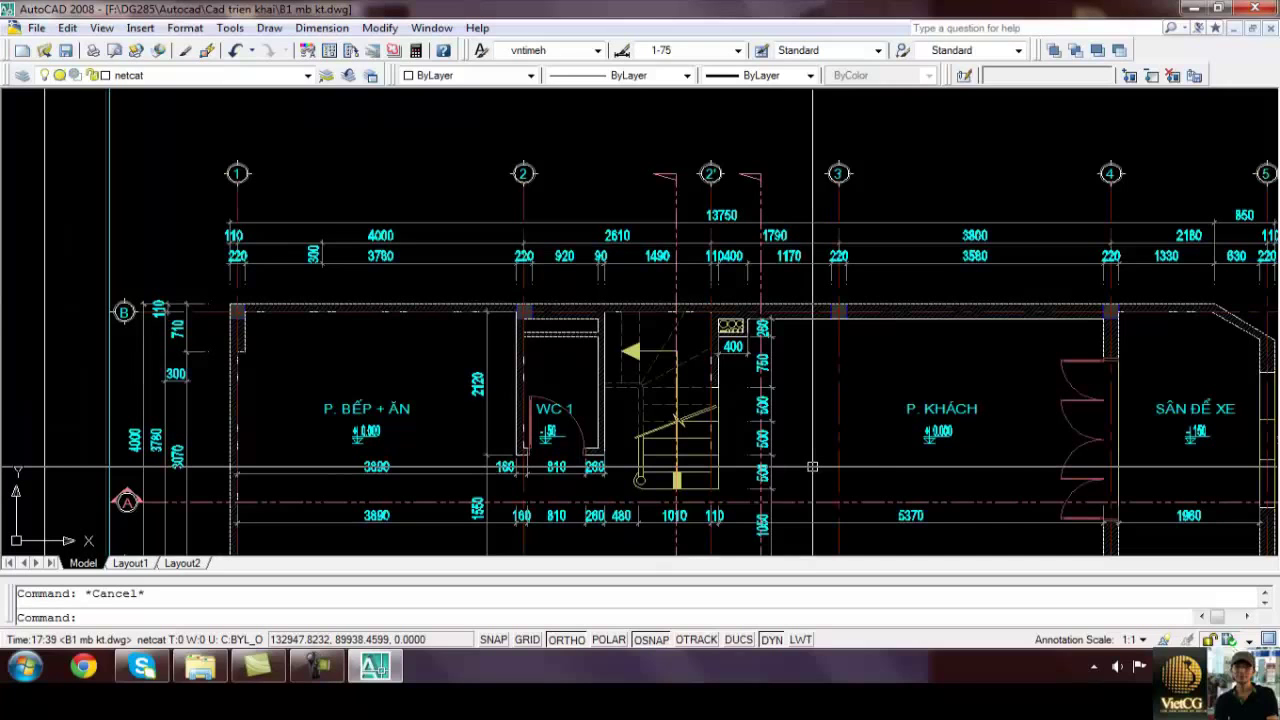
pyautogui.moveTo(812, 466); pyautogui.dragTo(850, 390, button='middle')
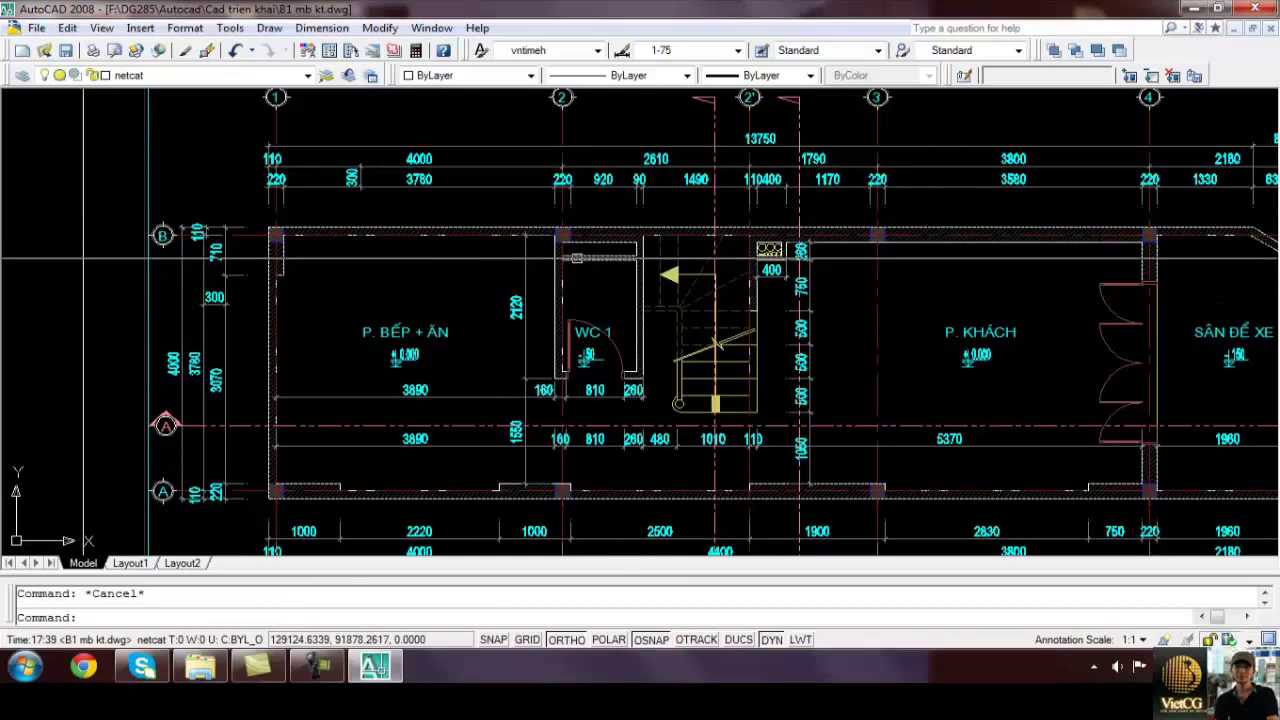
pyautogui.scroll(4, 609, 265)
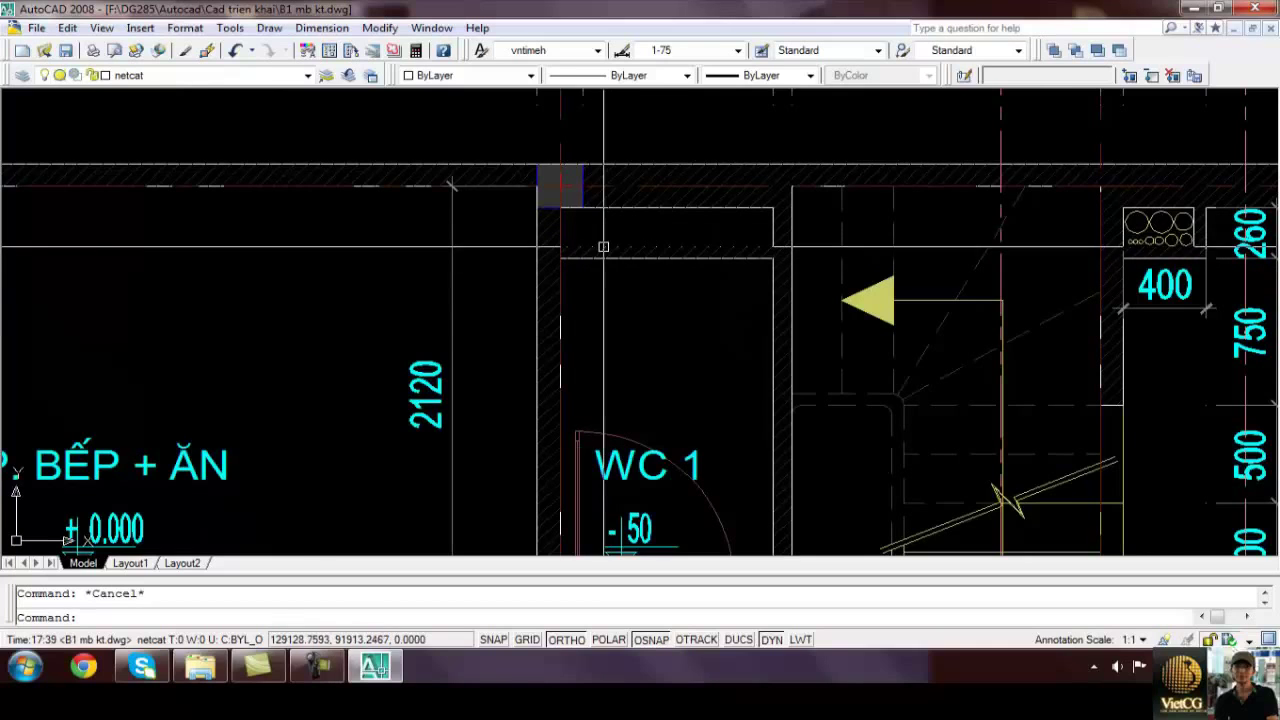
pyautogui.scroll(-2, 536, 200)
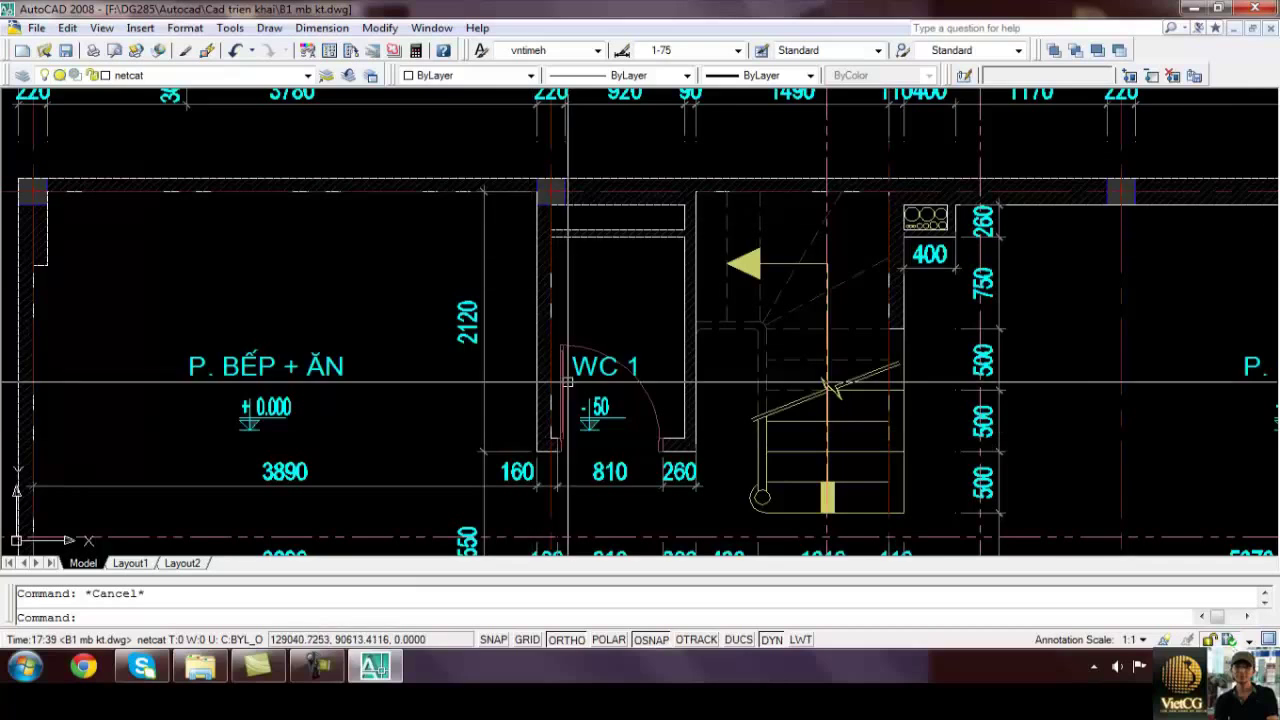
pyautogui.moveTo(567, 382); pyautogui.dragTo(407, 345, button='middle')
pyautogui.scroll(-2, 663, 314)
pyautogui.scroll(3, 720, 235)
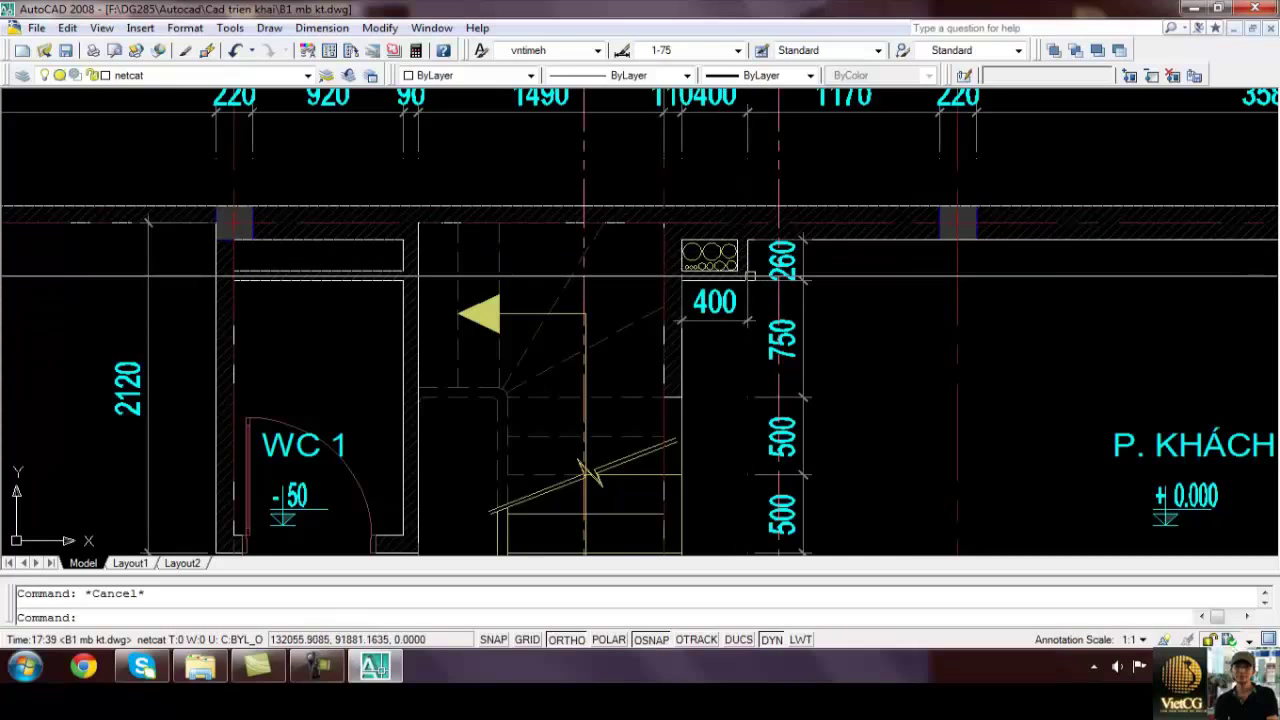
pyautogui.scroll(-5, 757, 250)
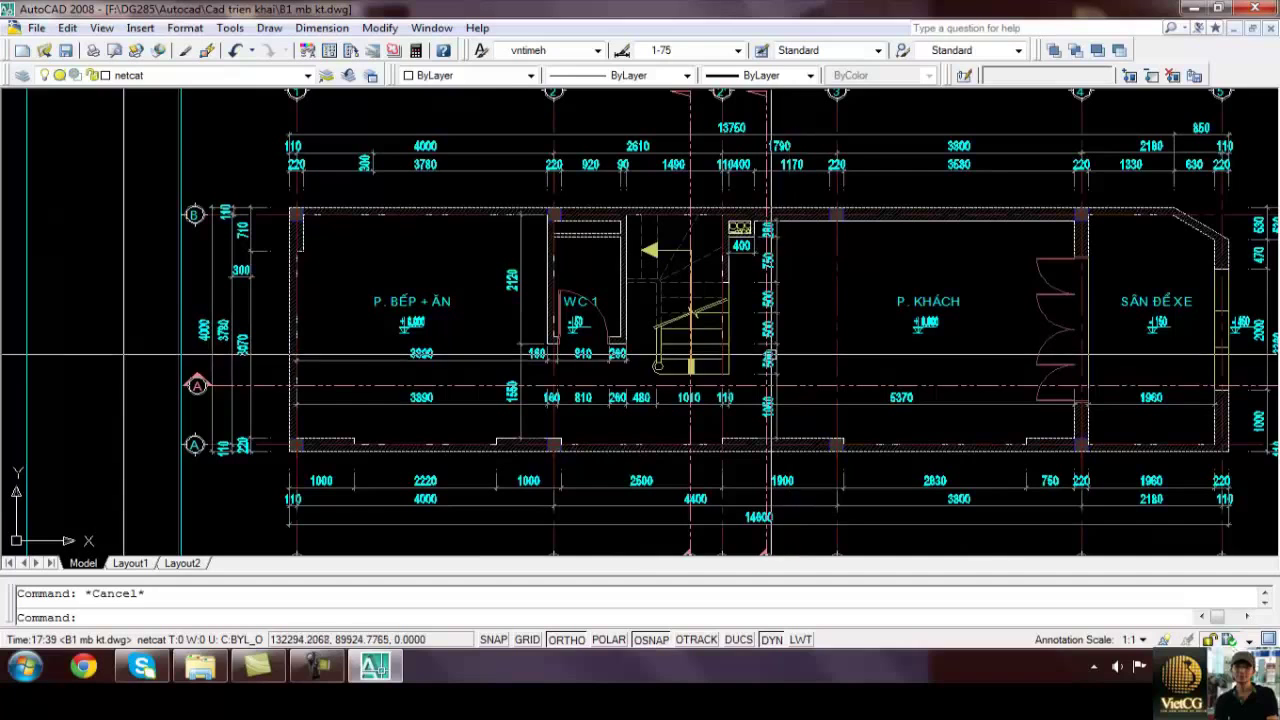
pyautogui.scroll(2, 619, 399)
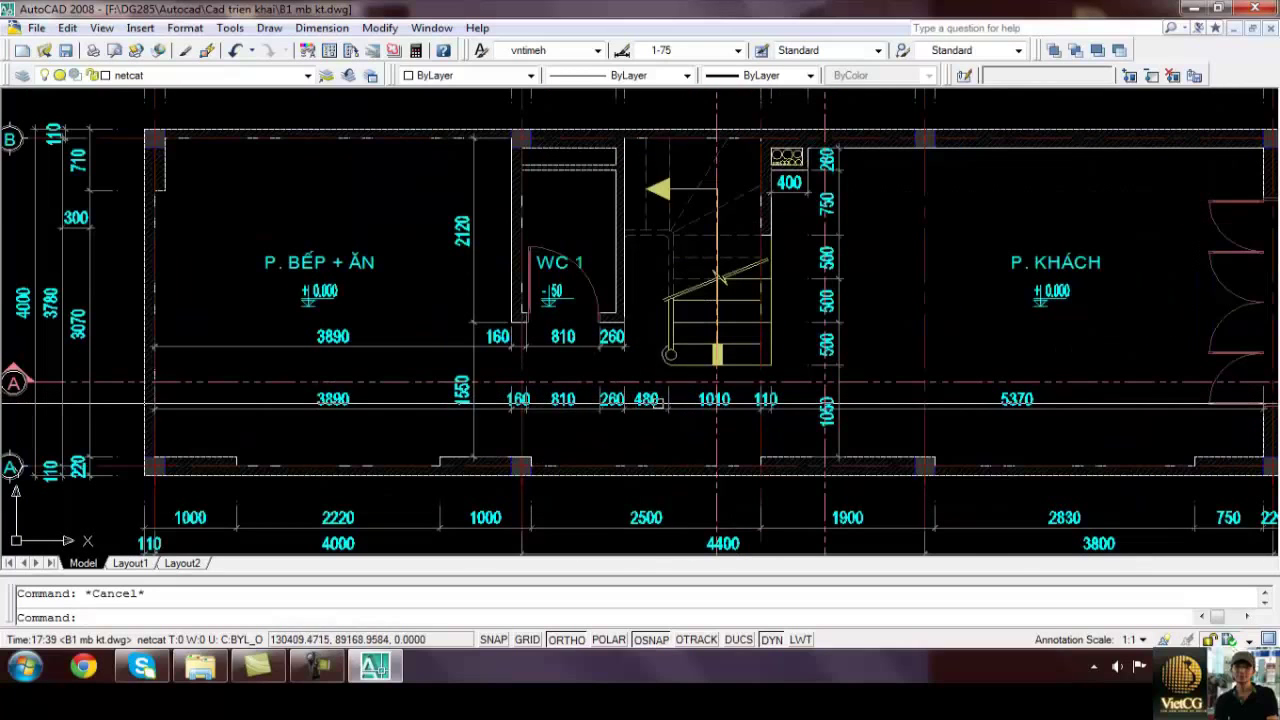
pyautogui.scroll(-2, 662, 405)
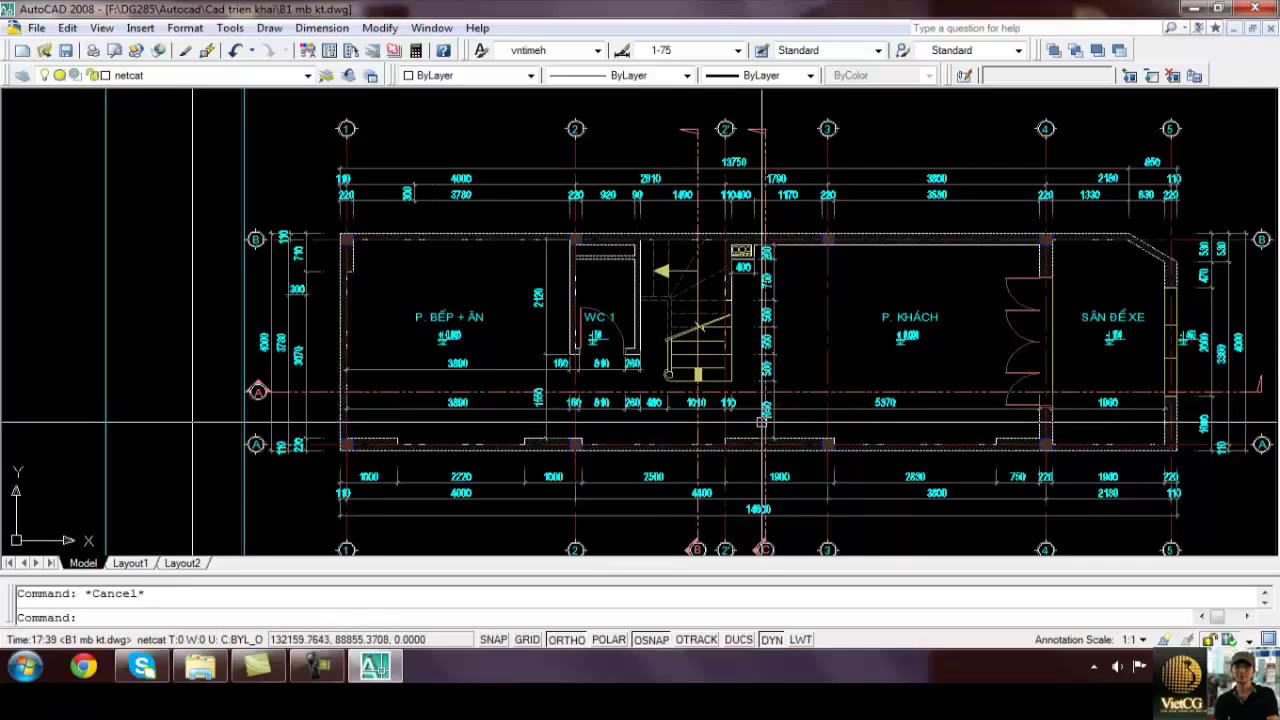
# Isolate the dimension layer and erase the duplicate inner 160/810/260 dimension row
pyautogui.press('Return')
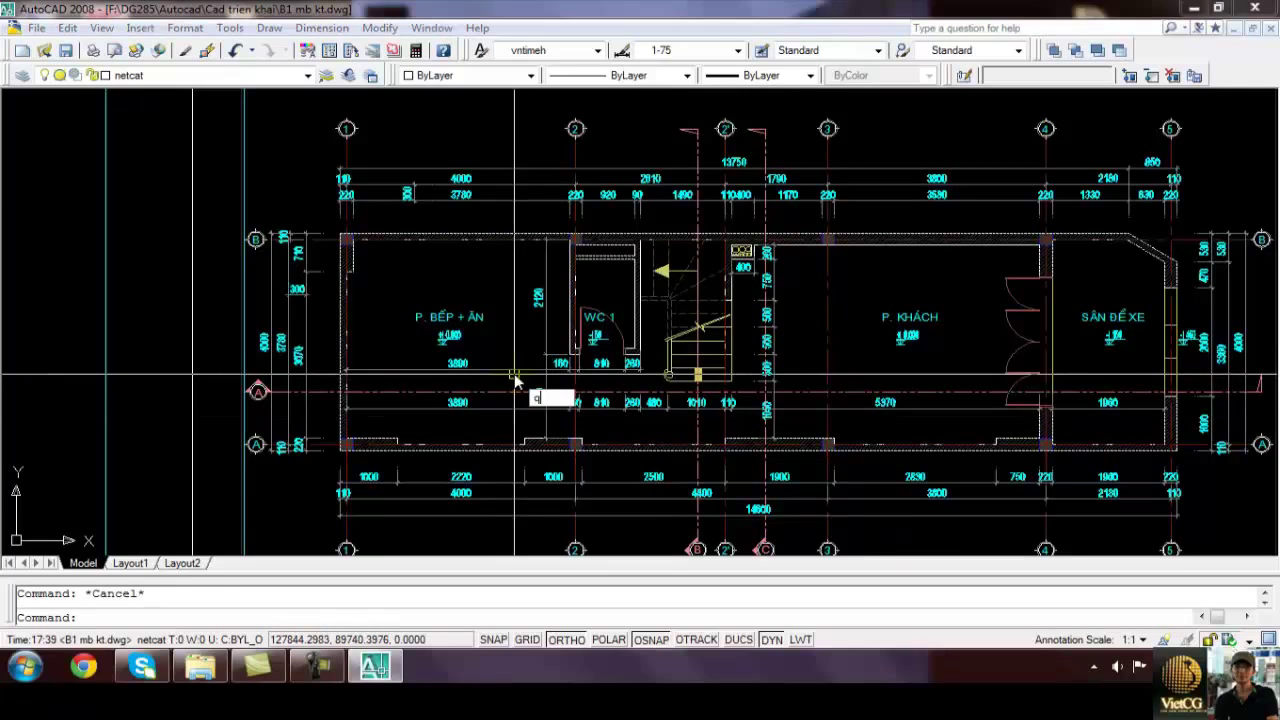
pyautogui.click(513, 370)
pyautogui.press('Return')
pyautogui.click(668, 378)
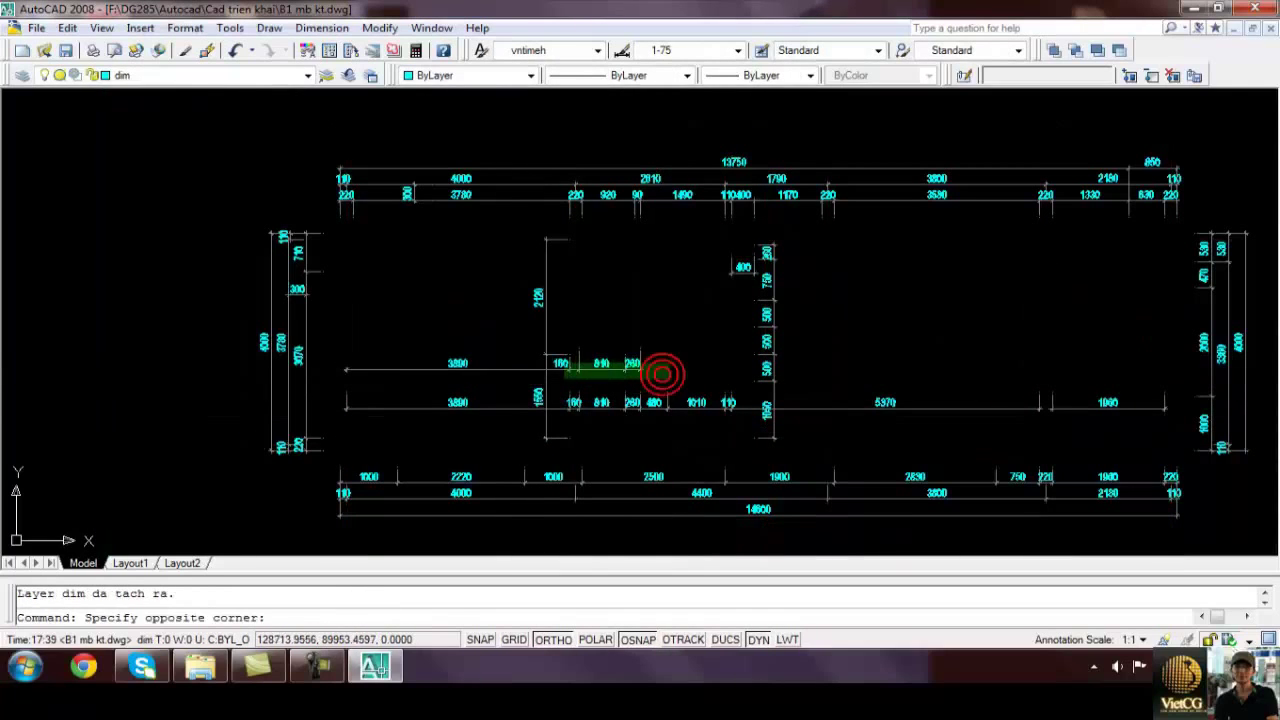
pyautogui.click(530, 370)
pyautogui.press('Delete')
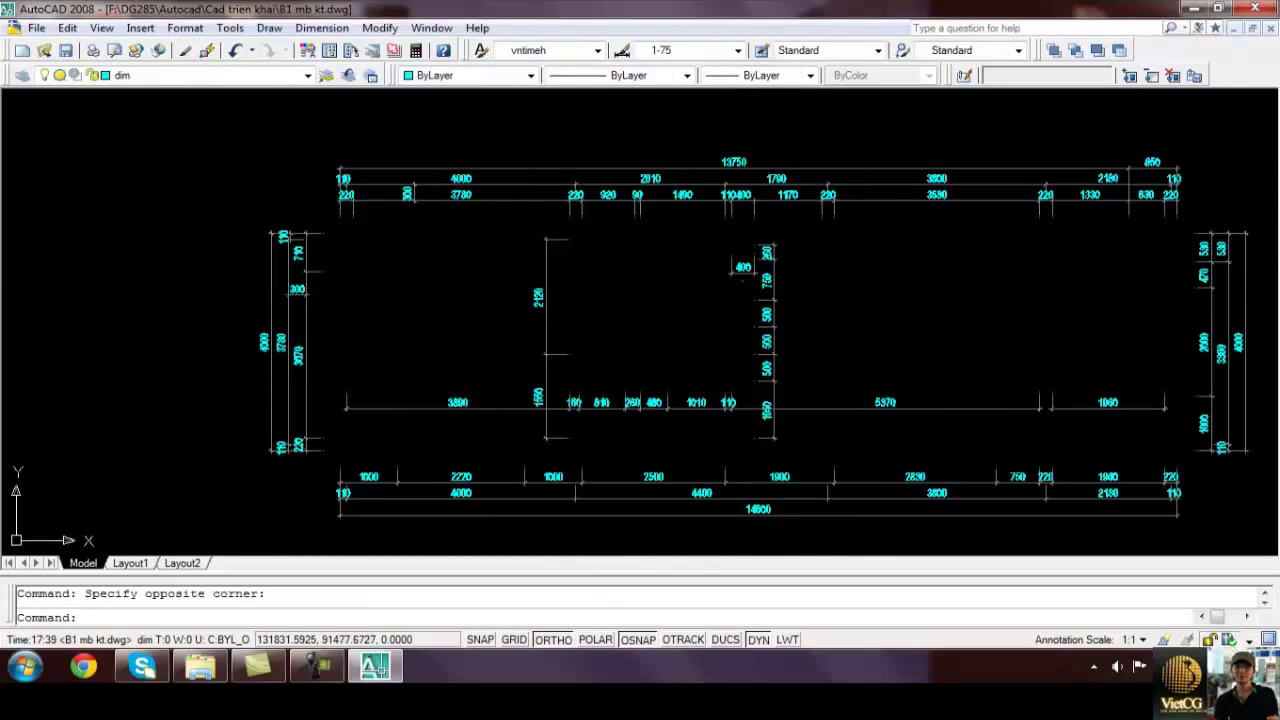
pyautogui.press('Escape')
# Move the 5370 dimension into line with the interior chain
pyautogui.moveTo(1054, 418); pyautogui.dragTo(885, 397, button='middle')
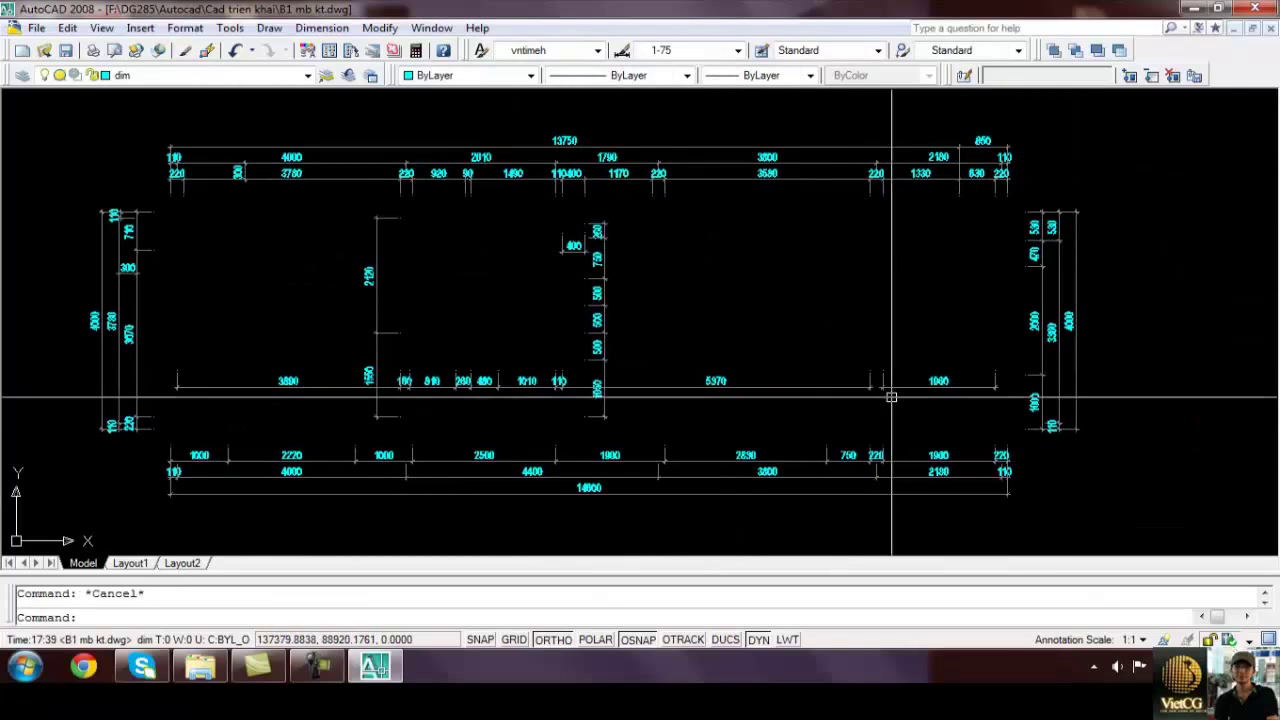
pyautogui.click(813, 410)
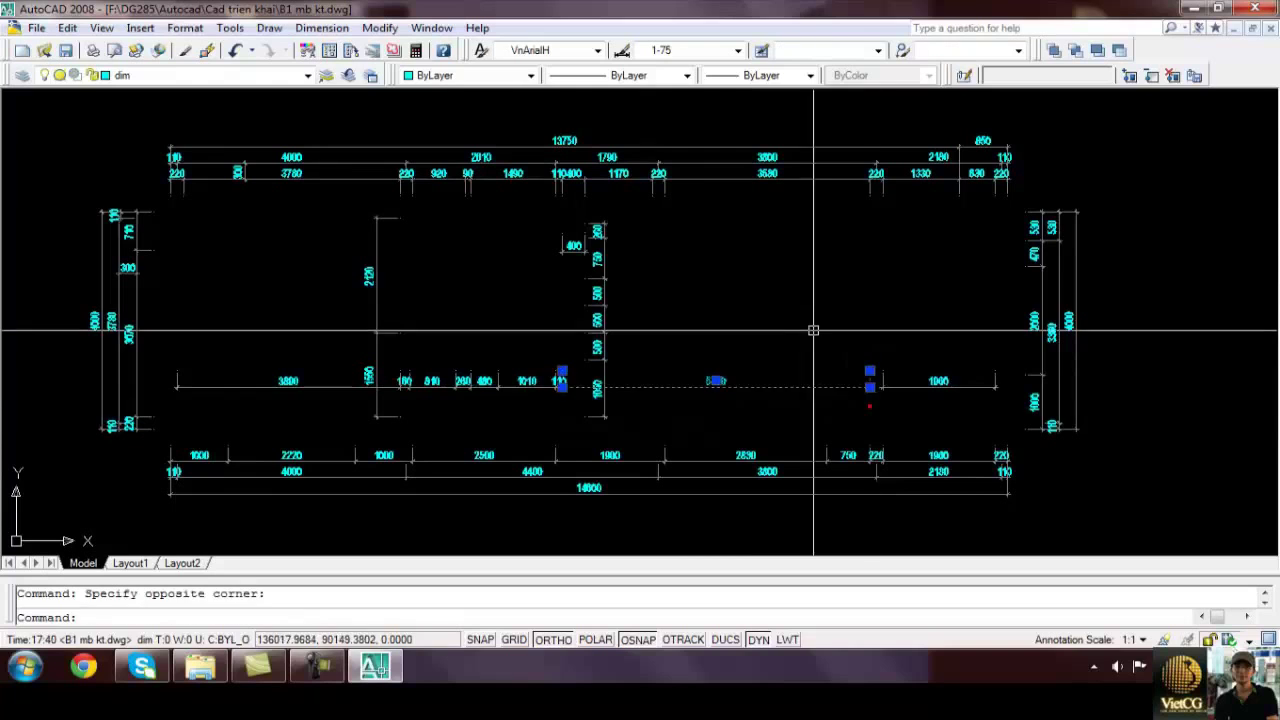
pyautogui.click(843, 414)
pyautogui.write('m')
pyautogui.press('Return')
pyautogui.click(818, 425)
pyautogui.click(818, 410)
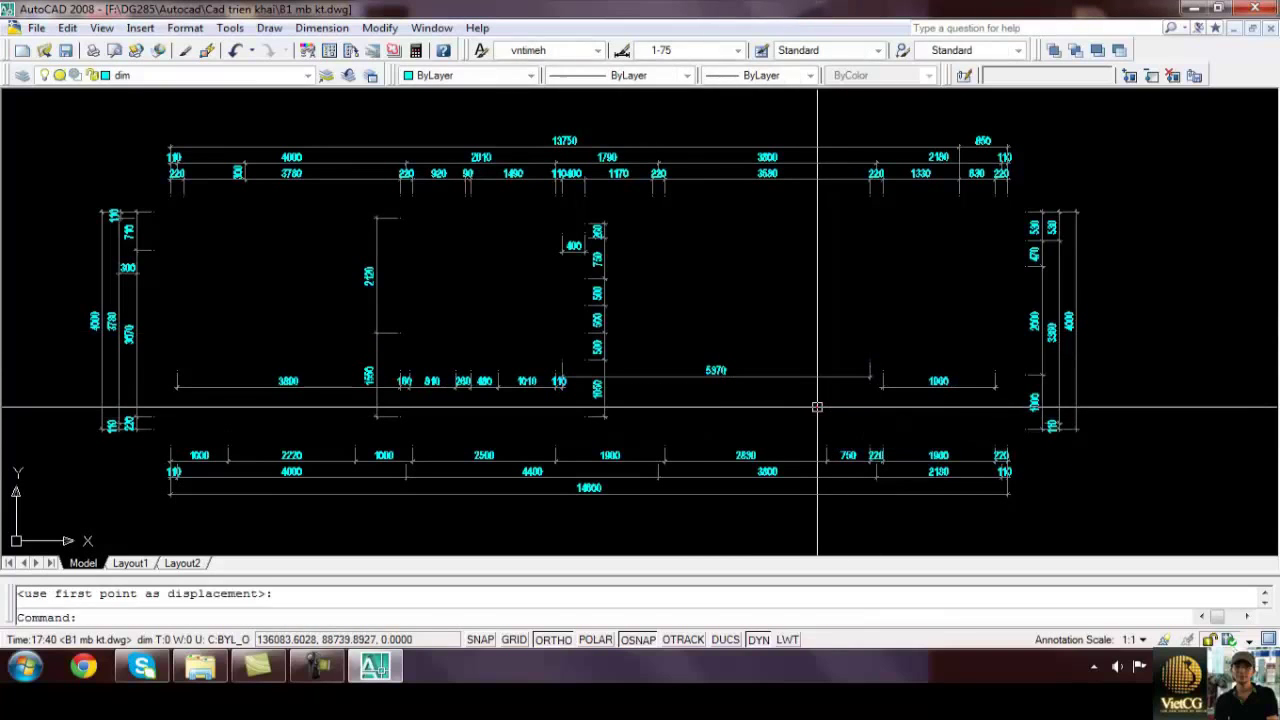
pyautogui.press('Return')
# Move the 3890 dimension into line with the same chain
pyautogui.press('Return')
pyautogui.click(310, 326)
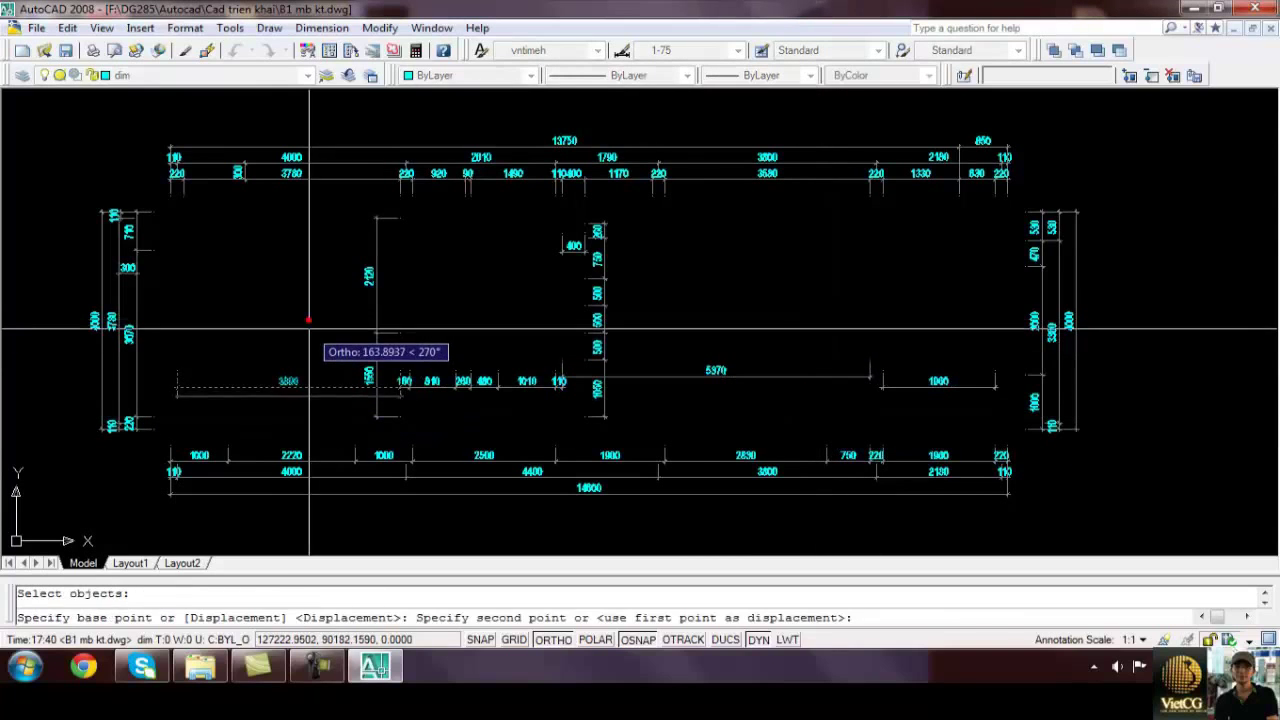
pyautogui.click(310, 335)
pyautogui.press('Return')
pyautogui.click(944, 405)
pyautogui.press('Return')
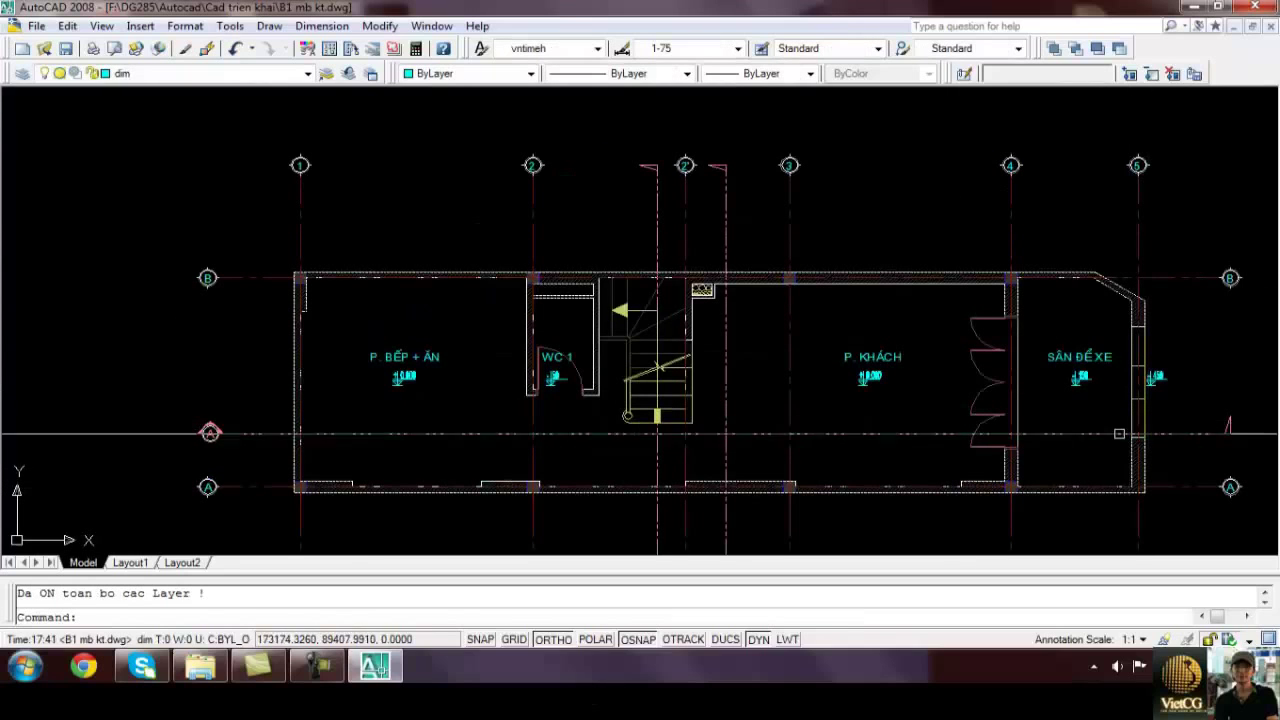
# Draw a rectangle with REC around the plan, from its top-left to bottom-right corner
pyautogui.moveTo(1055, 395); pyautogui.dragTo(1044, 373, button='middle')
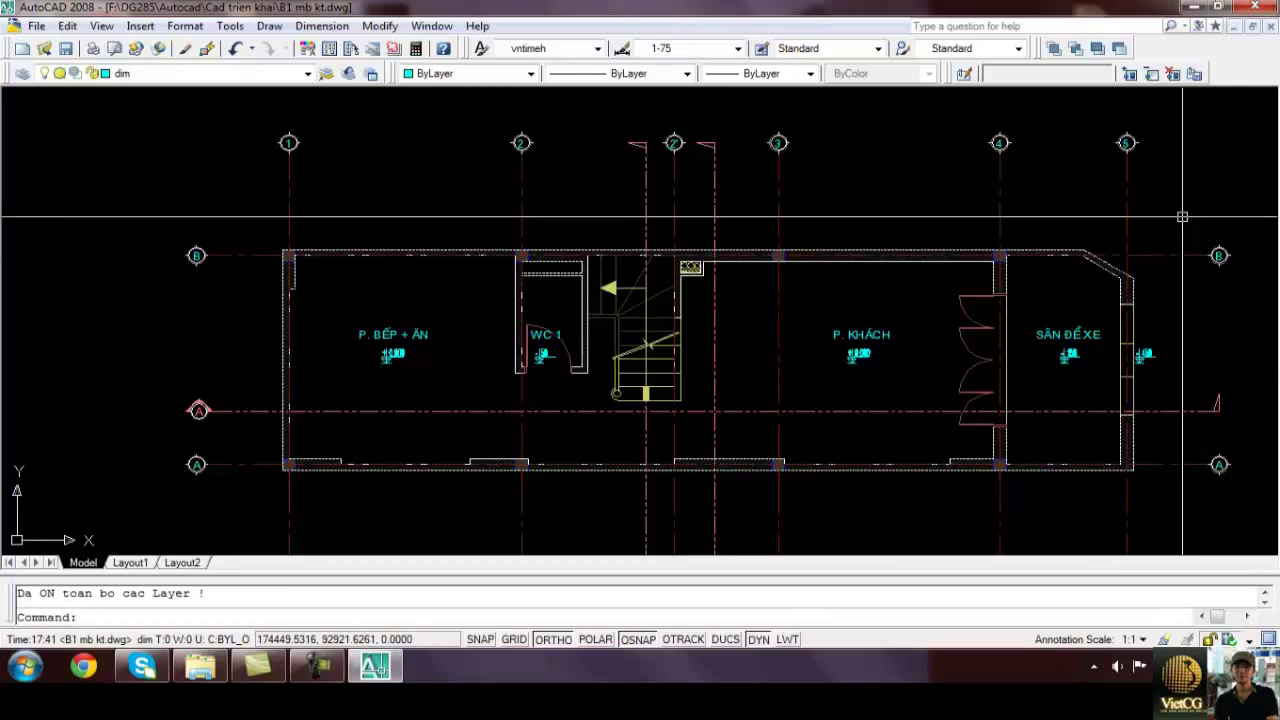
pyautogui.press('Escape')
pyautogui.write('rec')
pyautogui.press('Return')
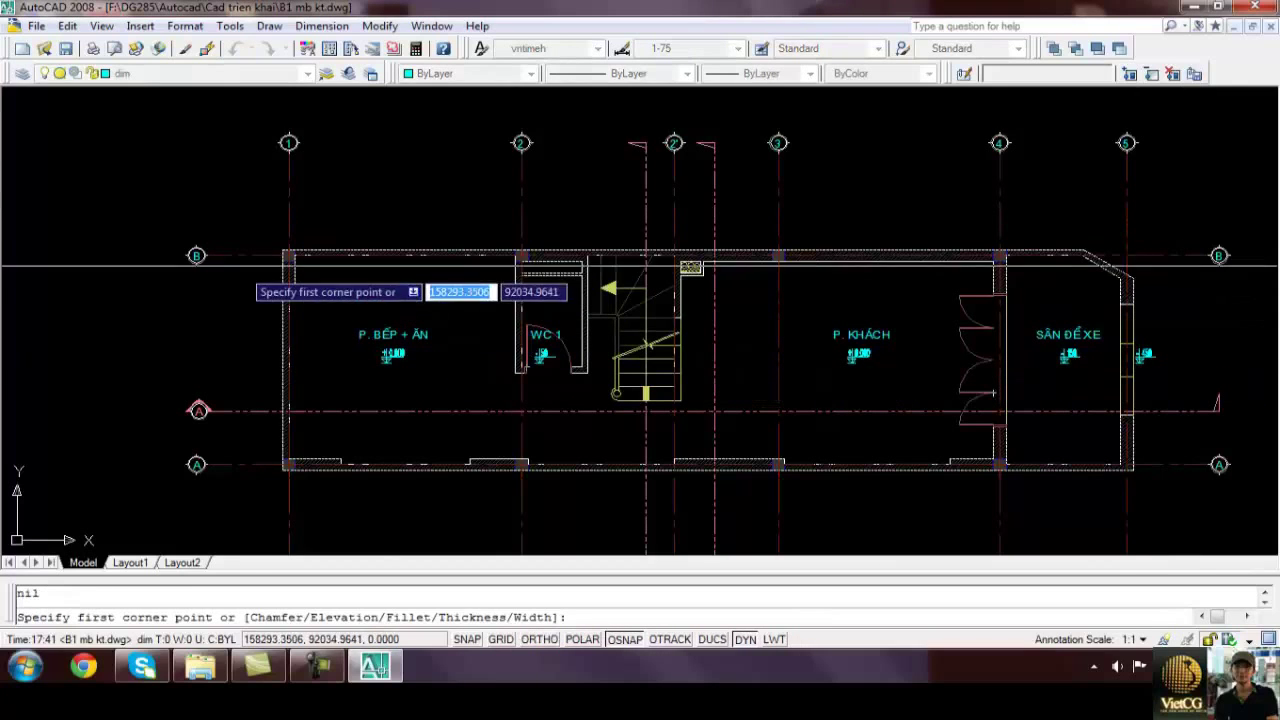
pyautogui.click(282, 250)
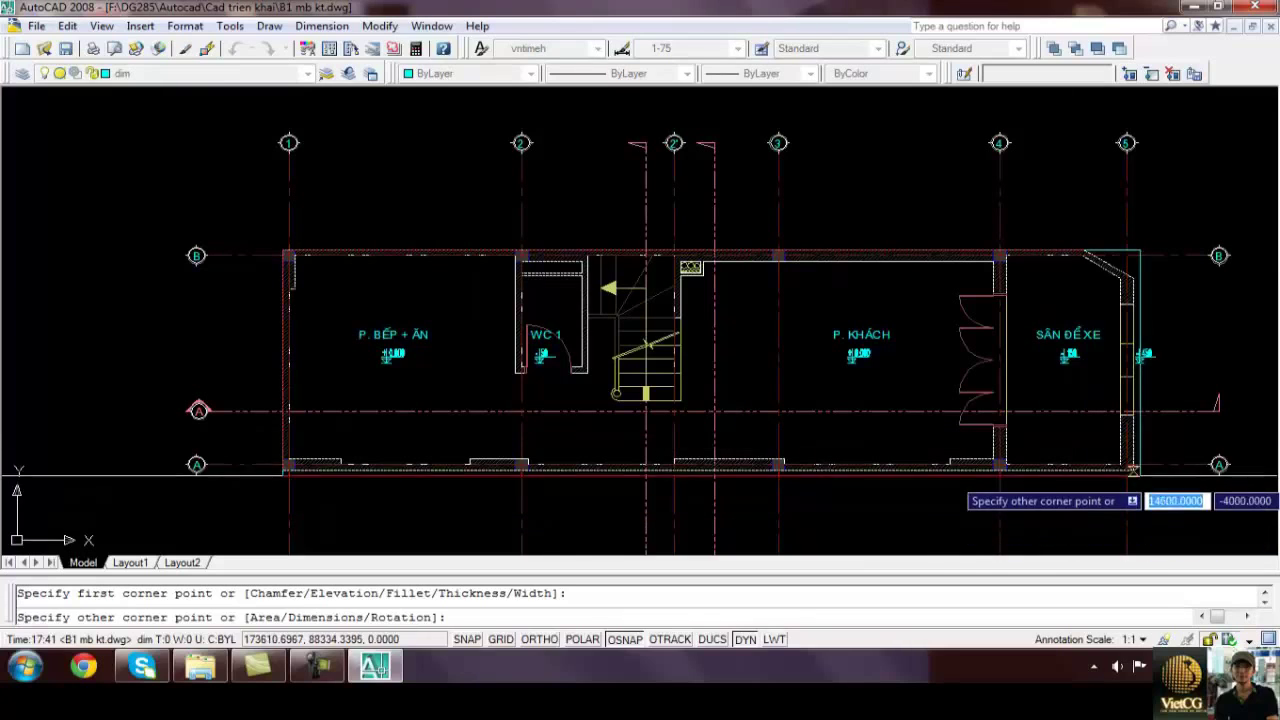
pyautogui.click(1171, 460)
# Offset the outline rectangle 450 outward as a dimension guide
pyautogui.press('Escape')
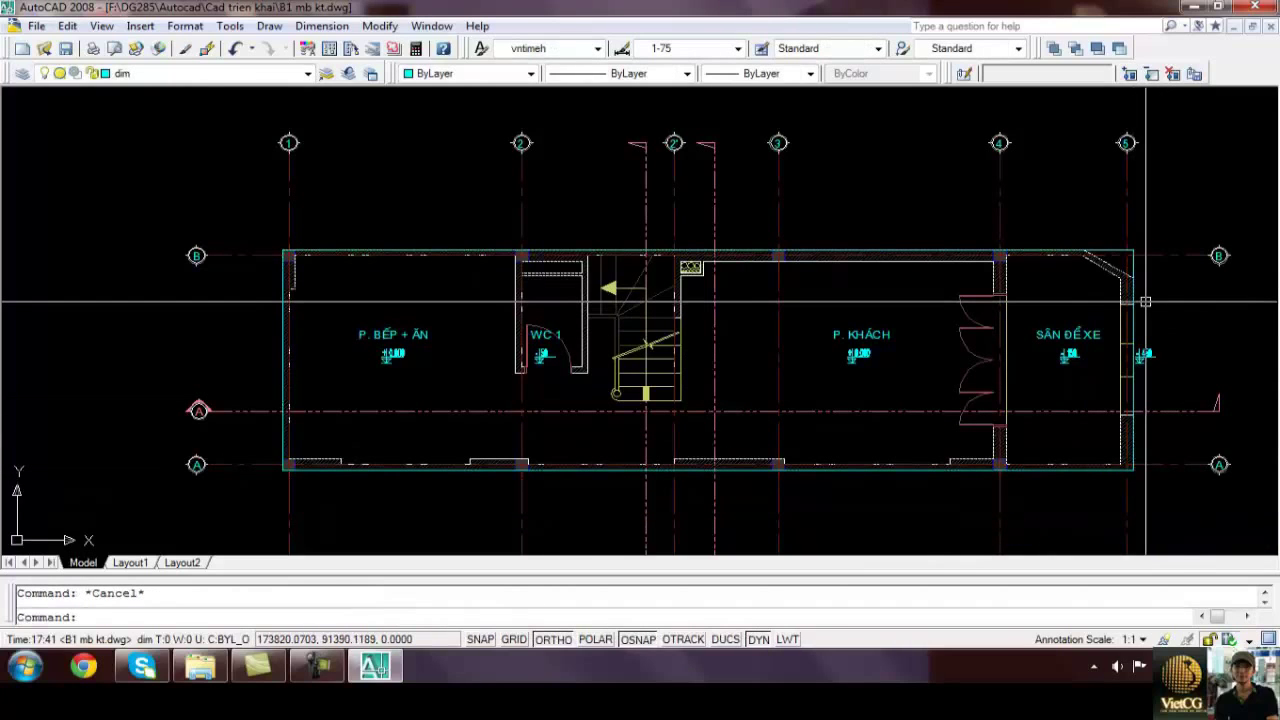
pyautogui.write('o')
pyautogui.press('Return')
pyautogui.press('Escape')
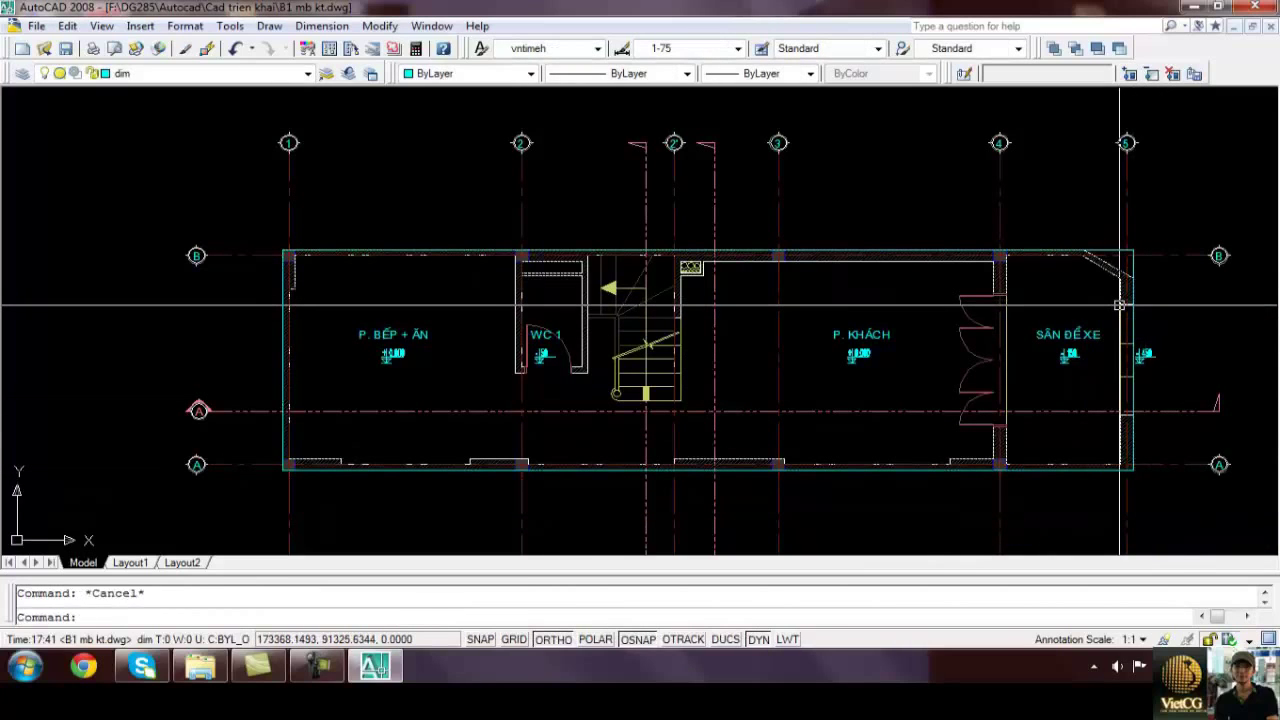
pyautogui.moveTo(1173, 322); pyautogui.dragTo(1043, 323, button='middle')
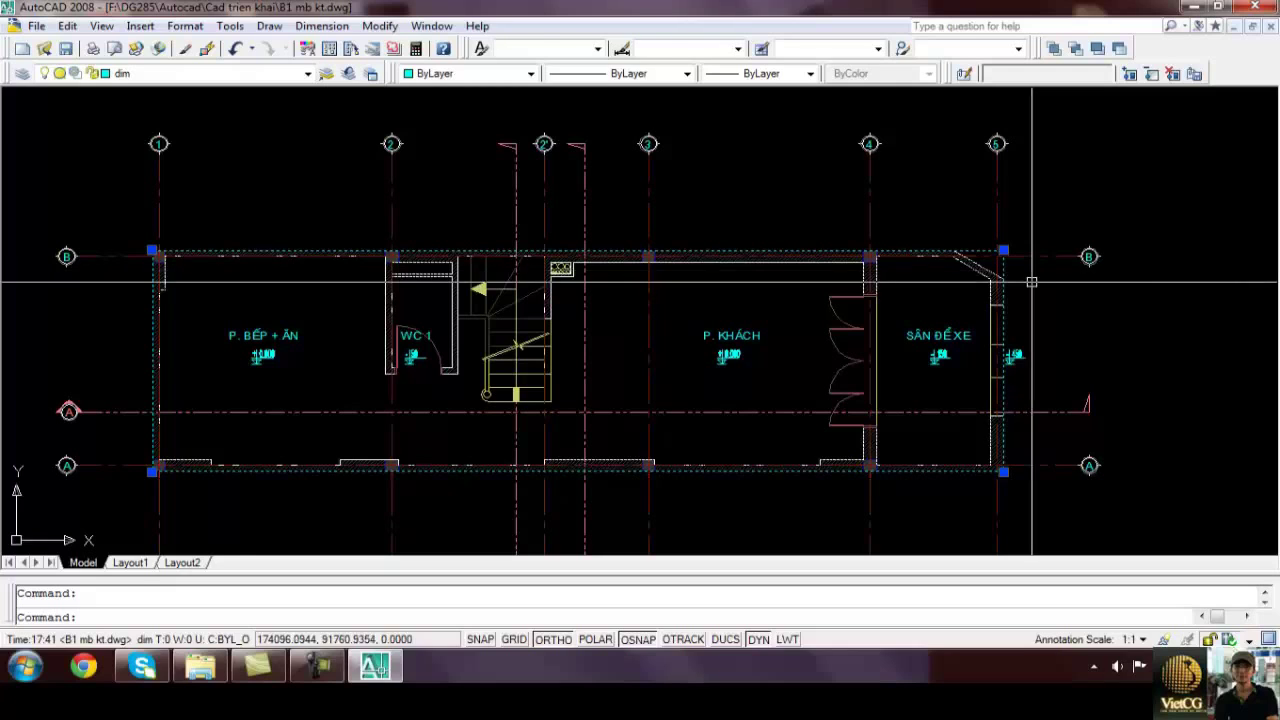
pyautogui.click(1004, 270)
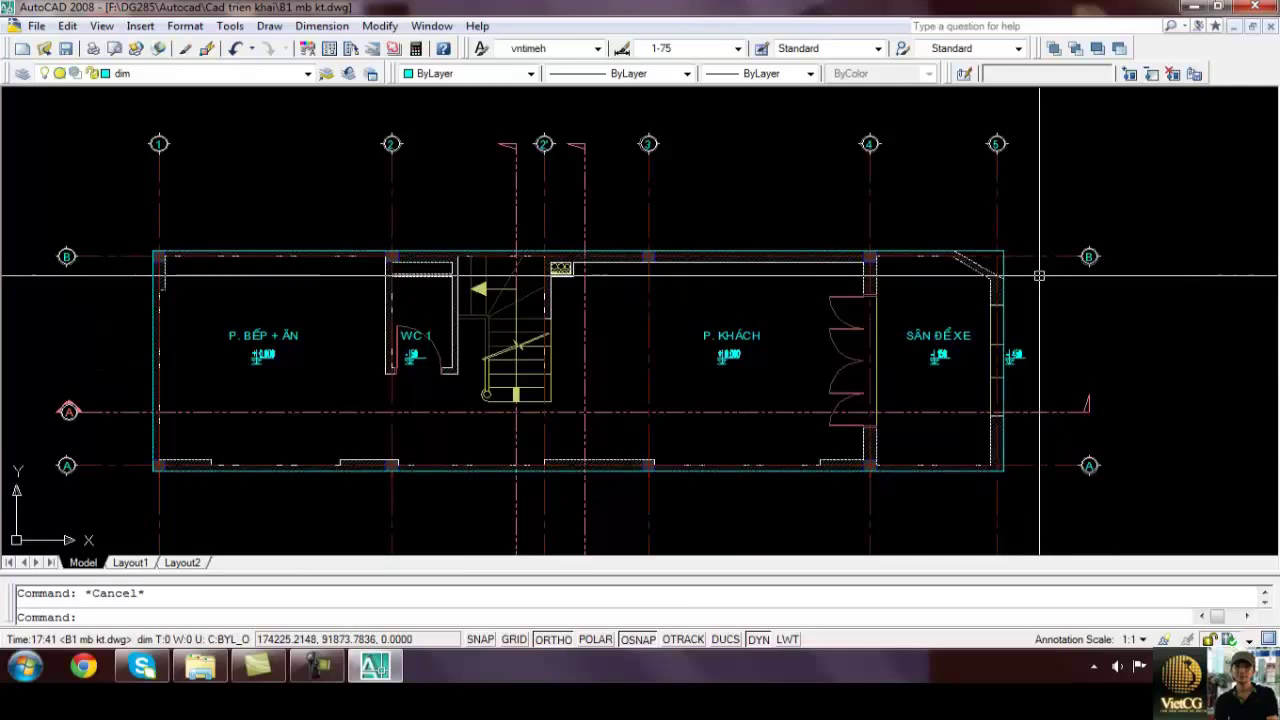
pyautogui.write('o')
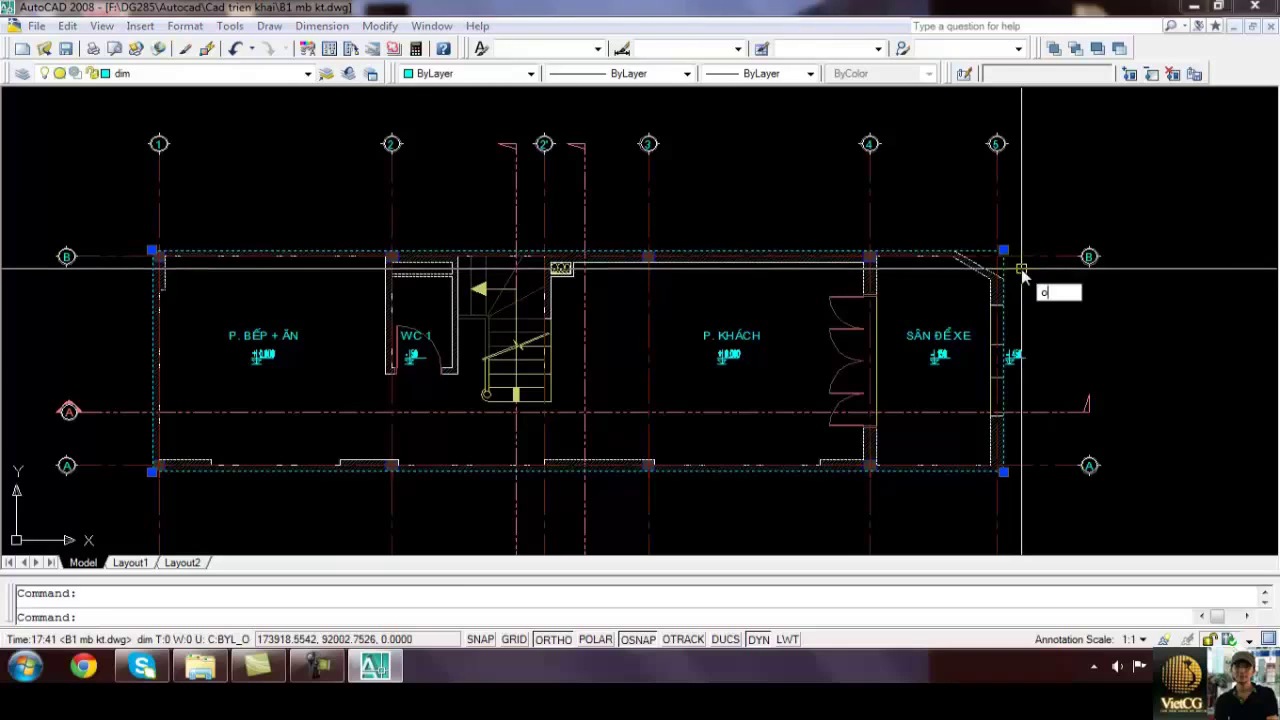
pyautogui.press('Return')
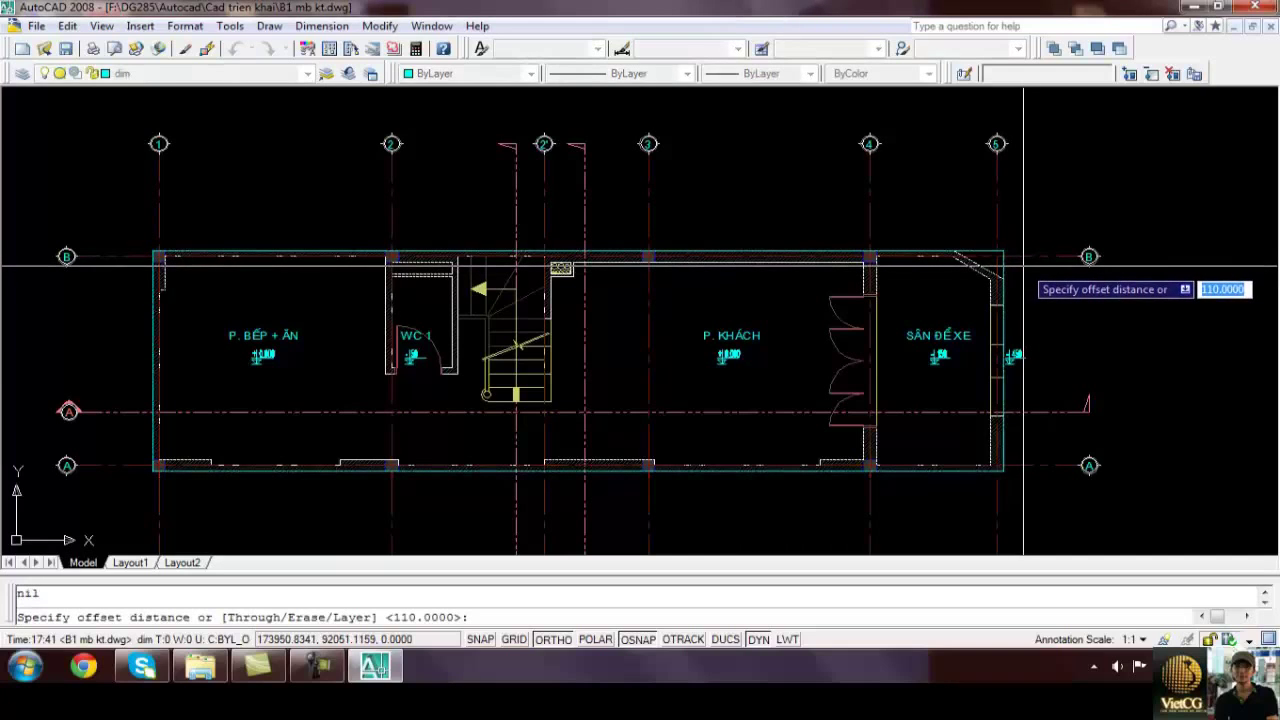
pyautogui.write('450')
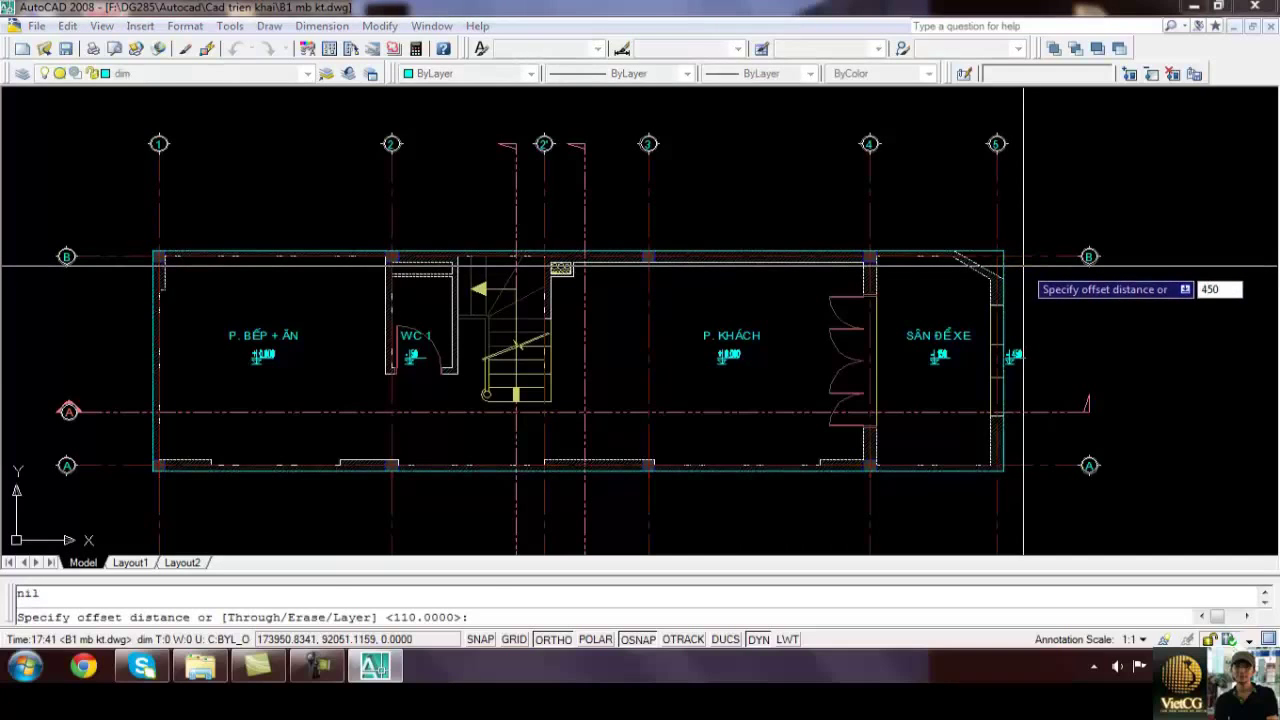
pyautogui.press('Return')
pyautogui.click(930, 253)
pyautogui.click(1045, 262)
pyautogui.press('Escape')
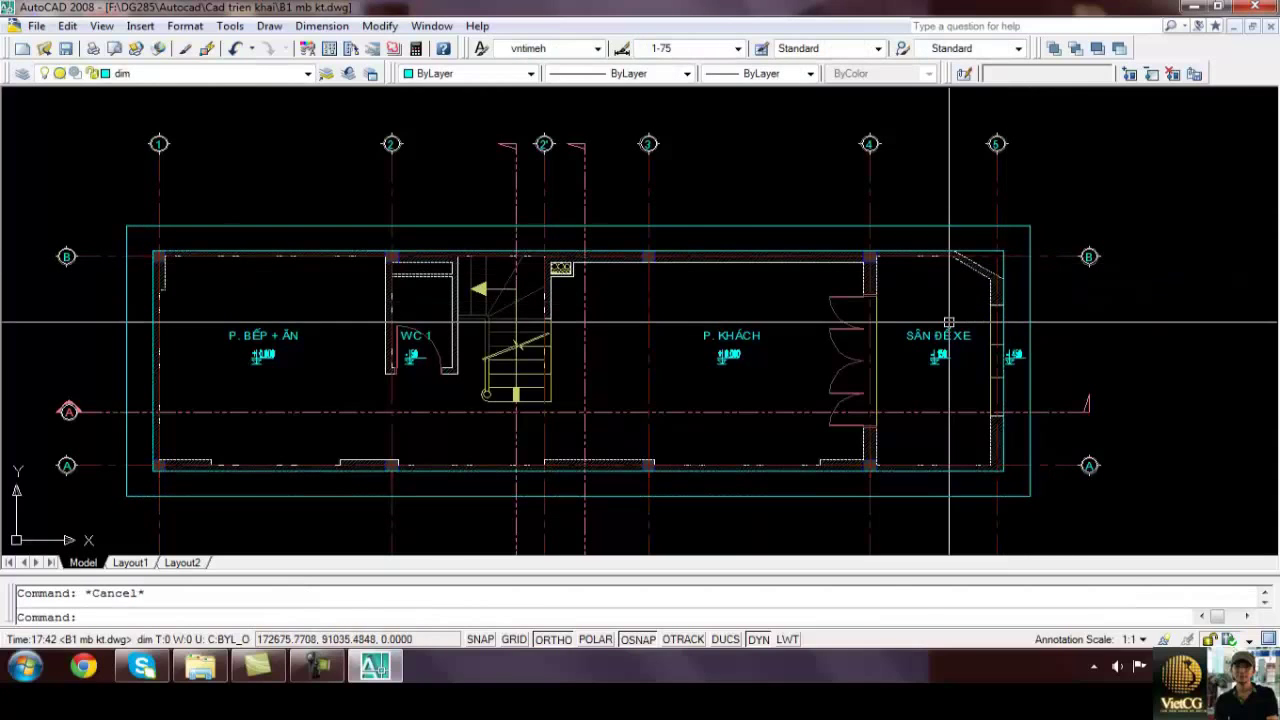
pyautogui.write('d')
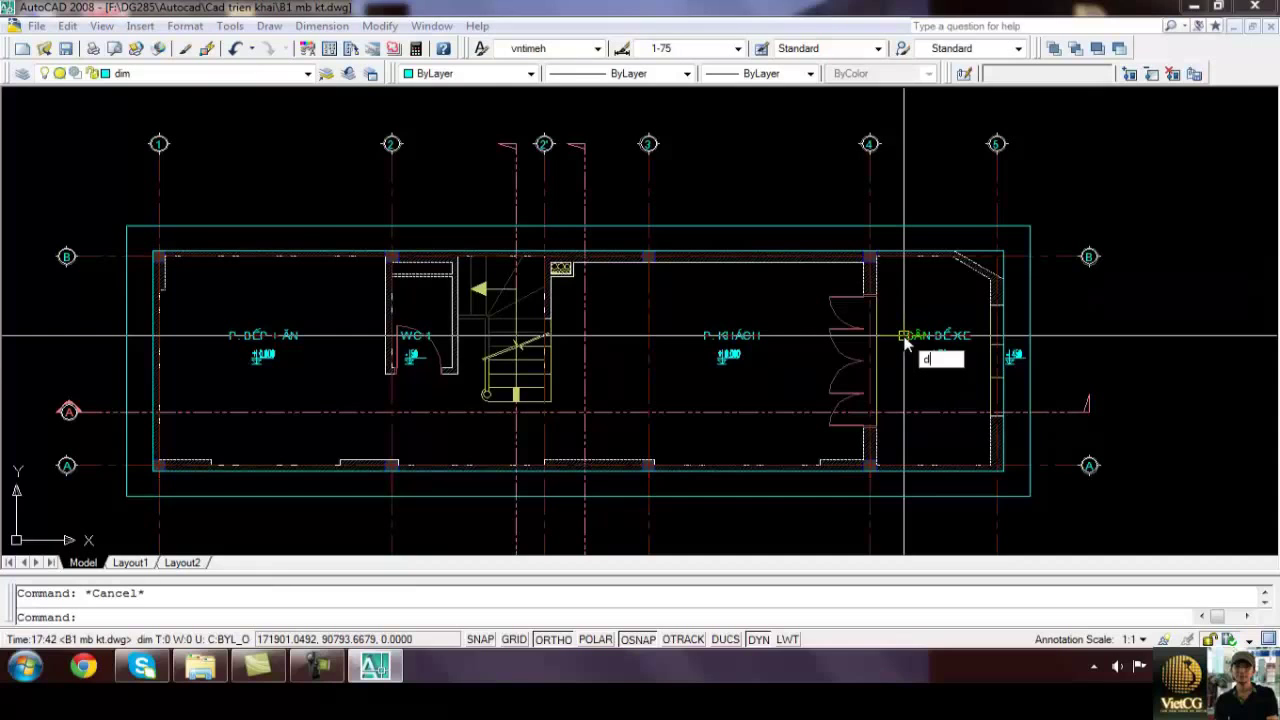
pyautogui.press('Return')
# Dimension the 220 left wall thickness below the bottom wall
pyautogui.moveTo(440, 455); pyautogui.dragTo(568, 408, button='middle')
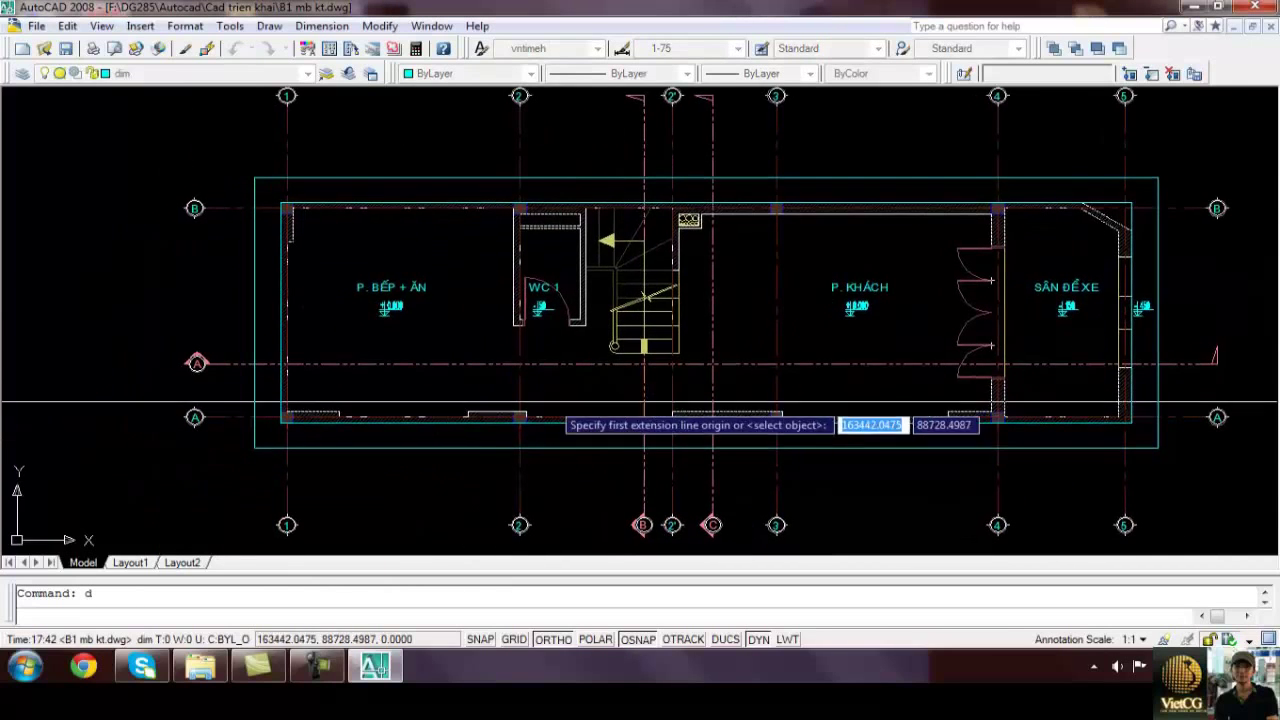
pyautogui.press('Escape')
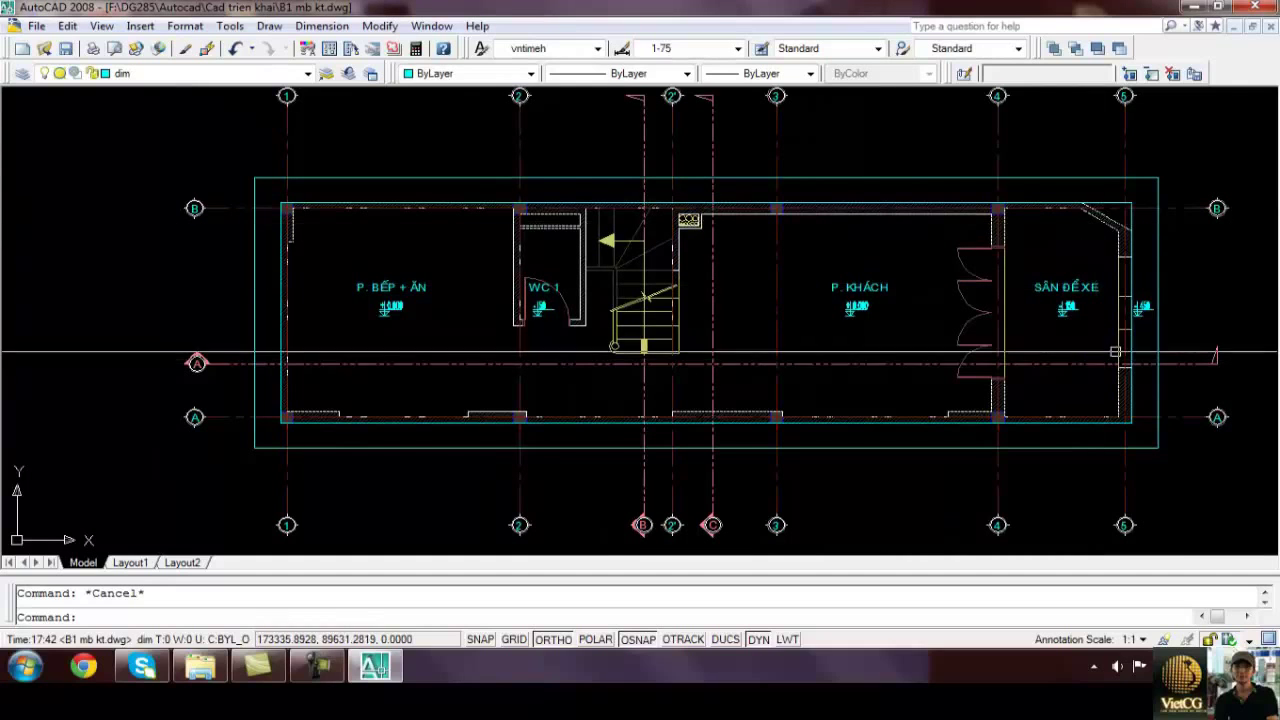
pyautogui.click(1158, 340)
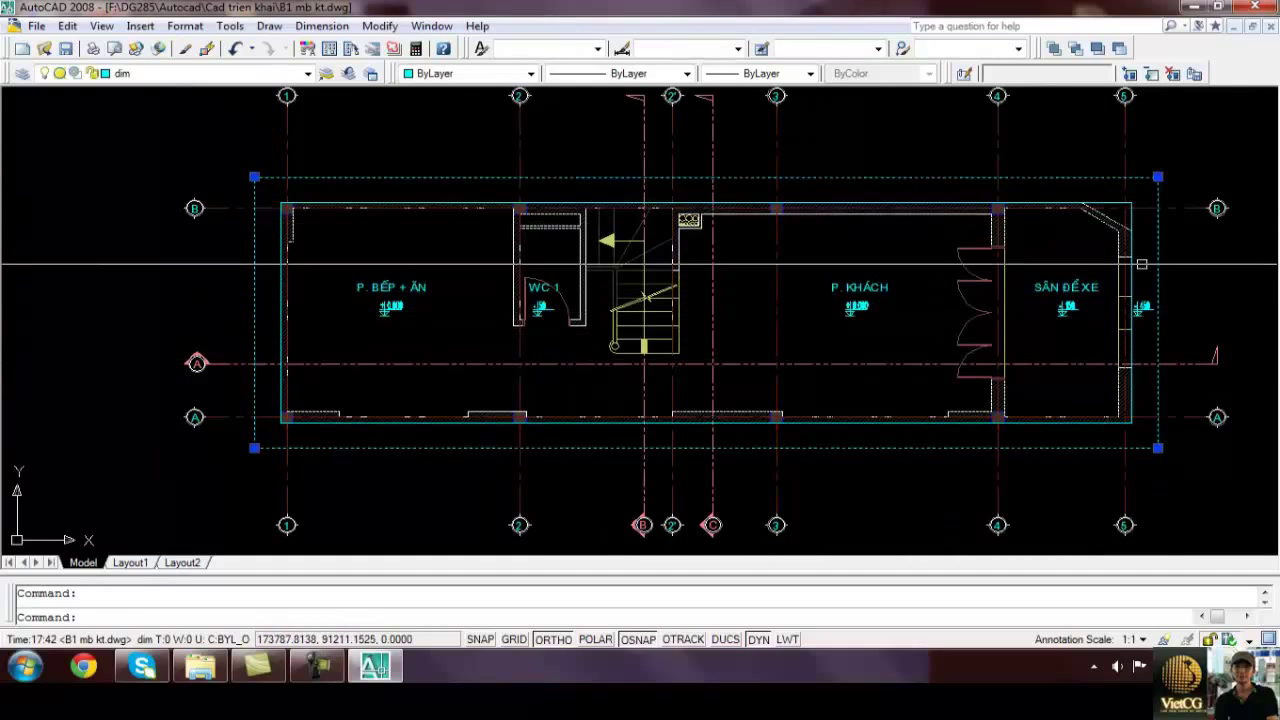
pyautogui.press('Escape')
pyautogui.write('d')
pyautogui.press('Return')
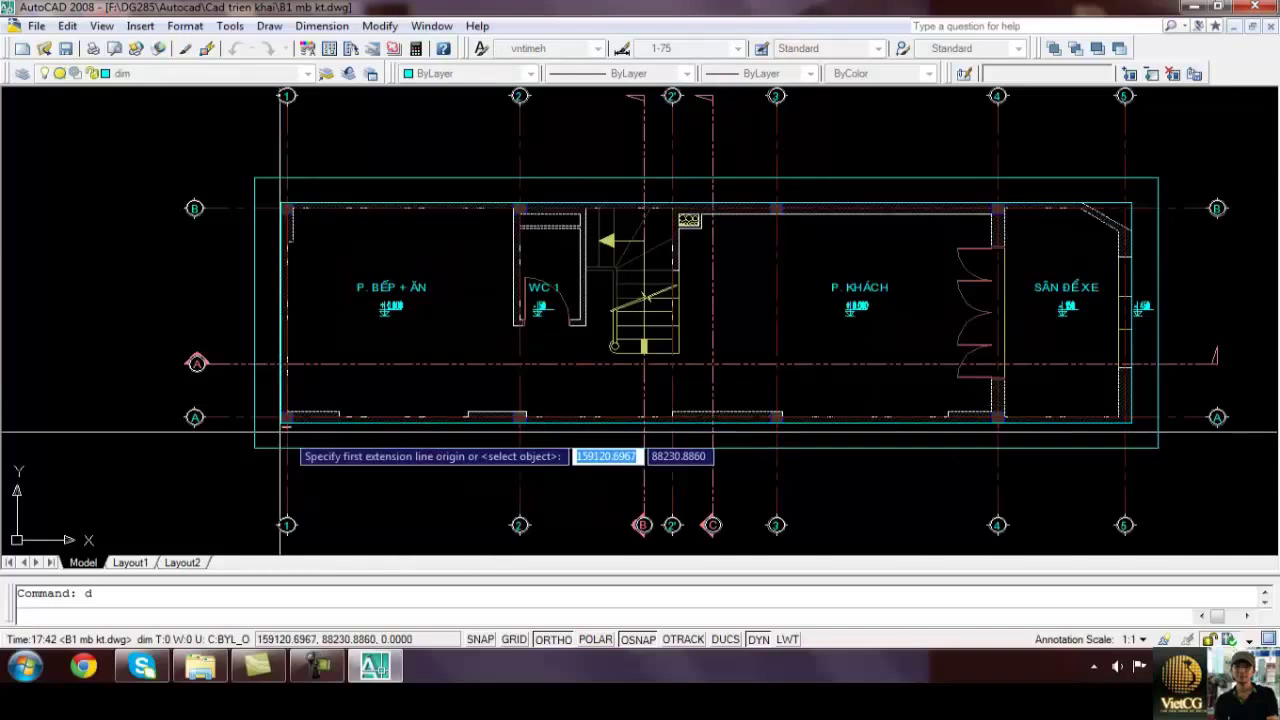
pyautogui.scroll(3, 283, 426)
pyautogui.click(291, 408)
pyautogui.click(300, 418)
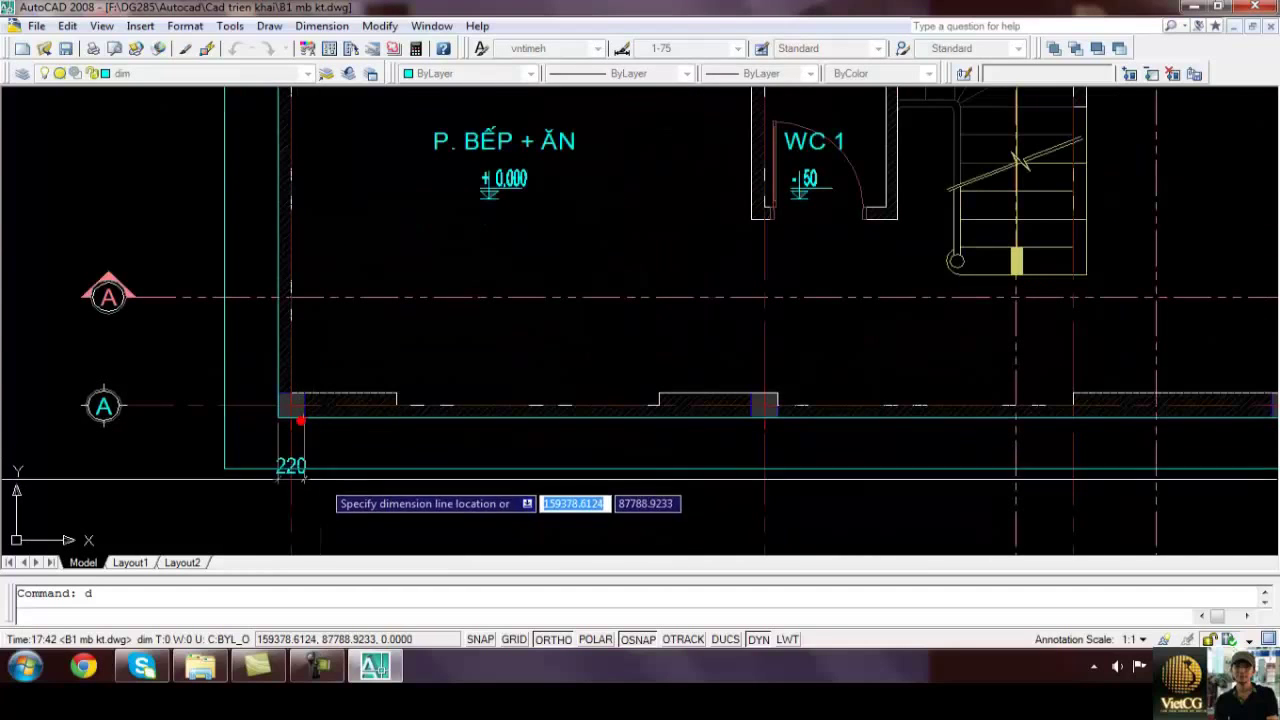
pyautogui.click(330, 468)
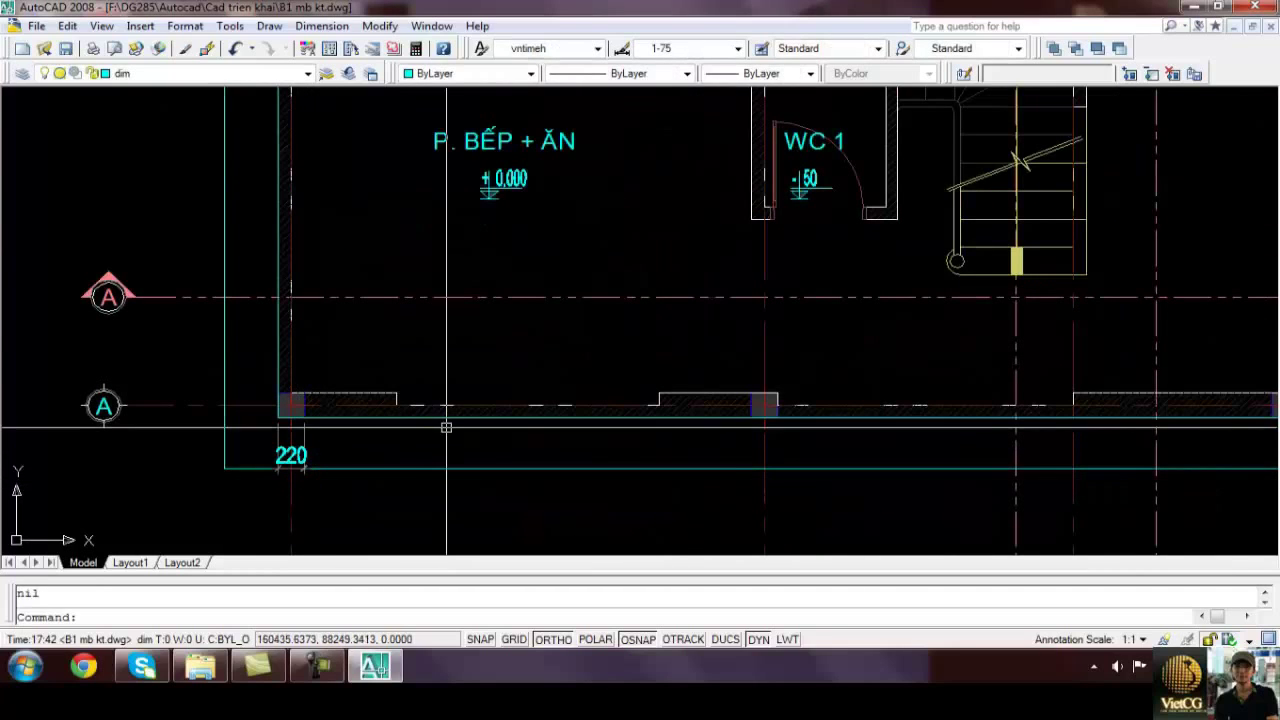
# Continue the bottom chain with 780, 2220, 1000 and 2500 segments
pyautogui.press('Return')
pyautogui.click(397, 392)
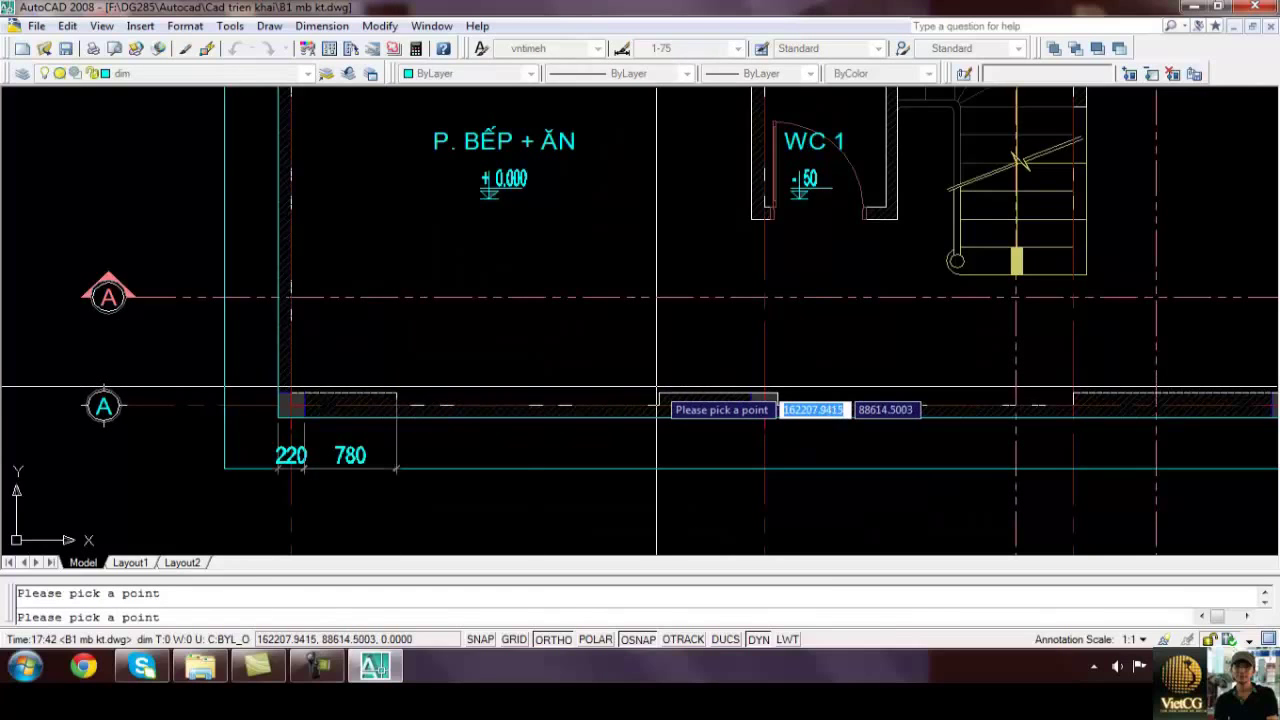
pyautogui.click(658, 392)
pyautogui.click(779, 392)
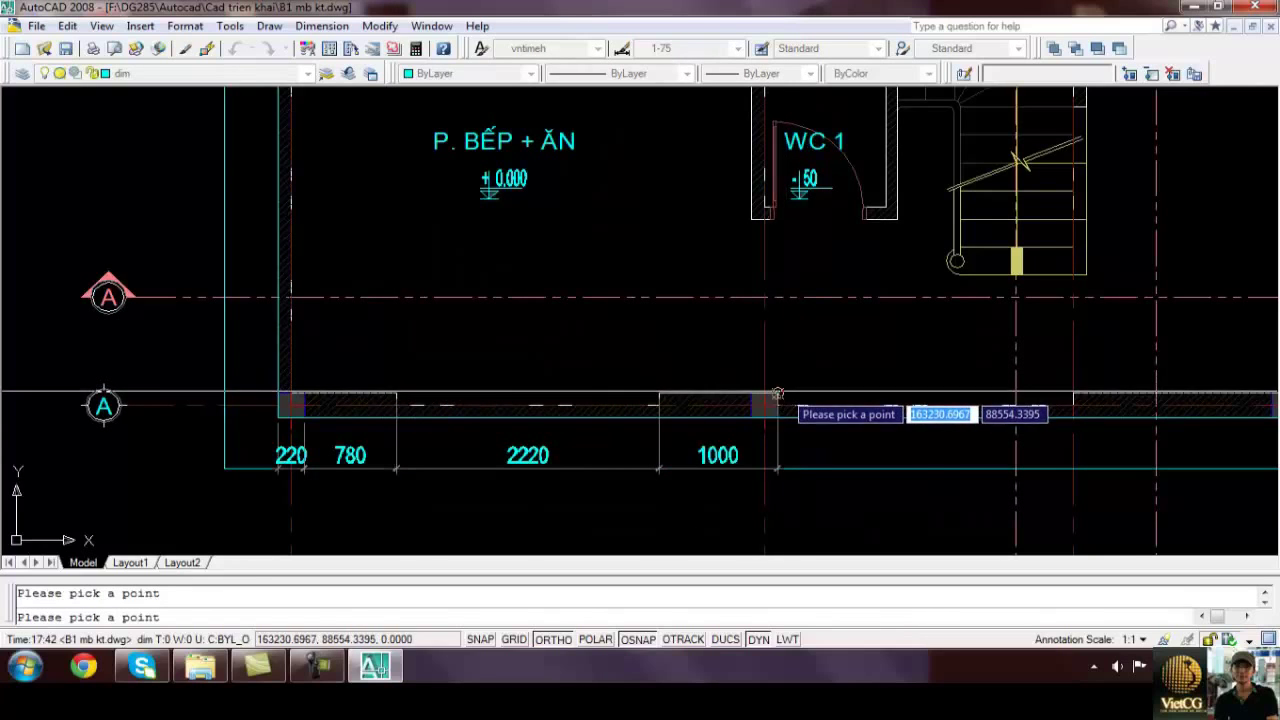
pyautogui.click(1073, 392)
# Extend the bottom chain with 1900, 2830, 220, 1960 and a final 220
pyautogui.moveTo(1271, 397); pyautogui.dragTo(831, 436, button='middle')
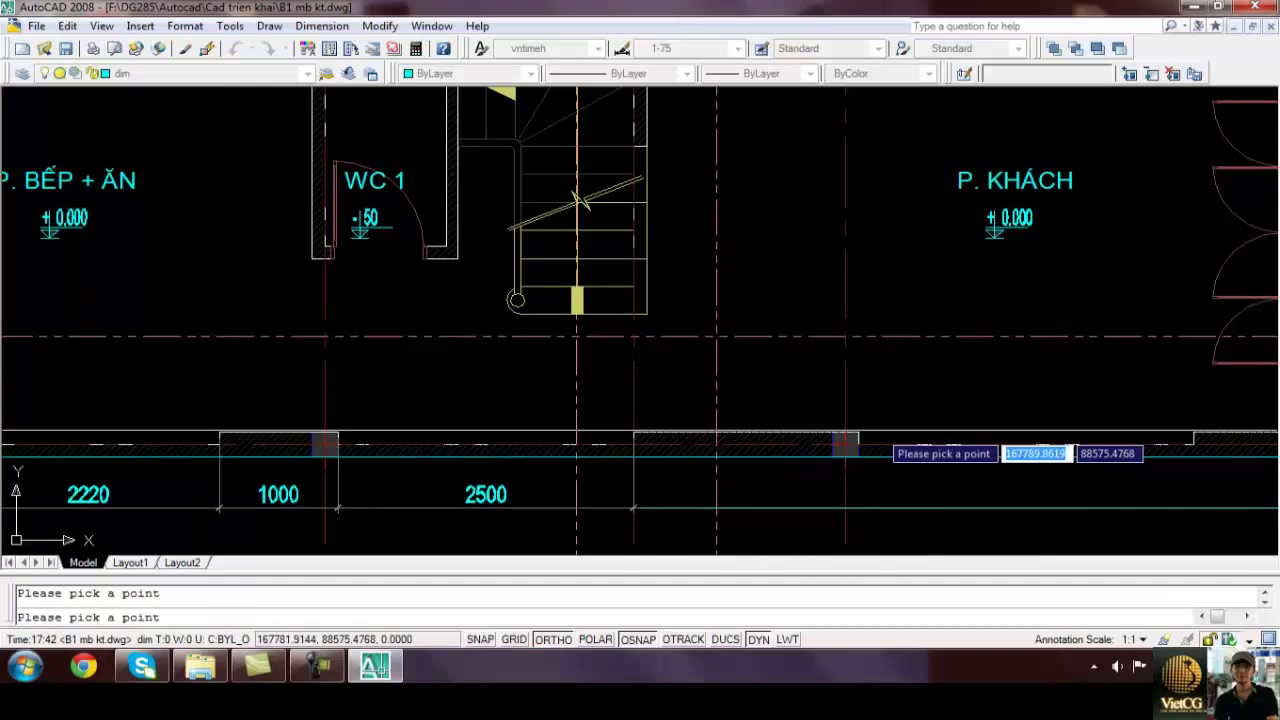
pyautogui.click(859, 437)
pyautogui.moveTo(1128, 440); pyautogui.dragTo(753, 440, button='middle')
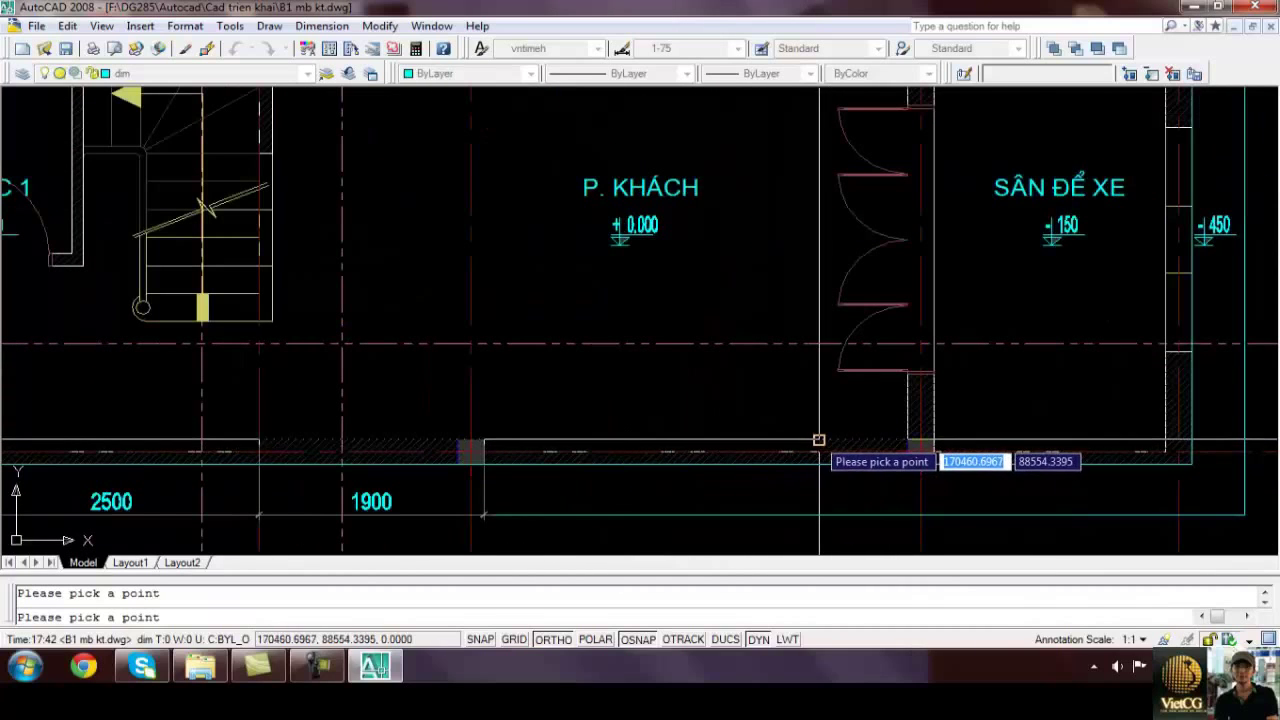
pyautogui.click(817, 439)
pyautogui.click(934, 435)
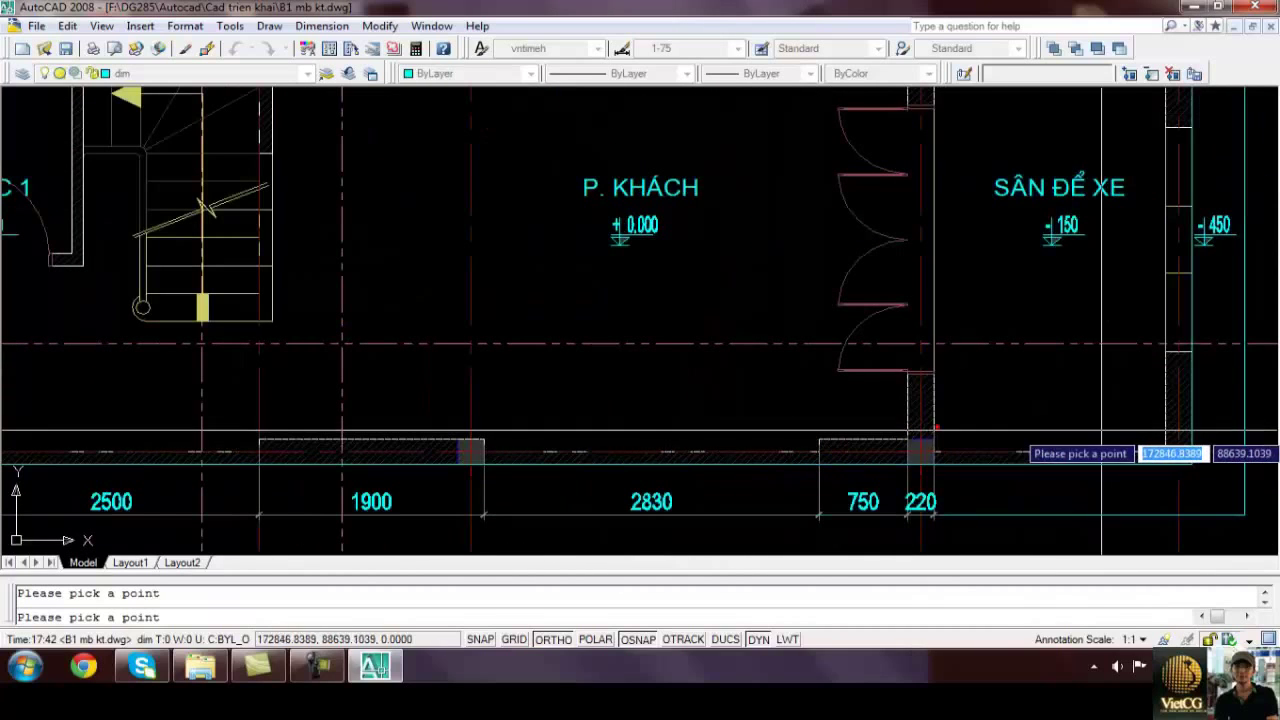
pyautogui.click(1165, 430)
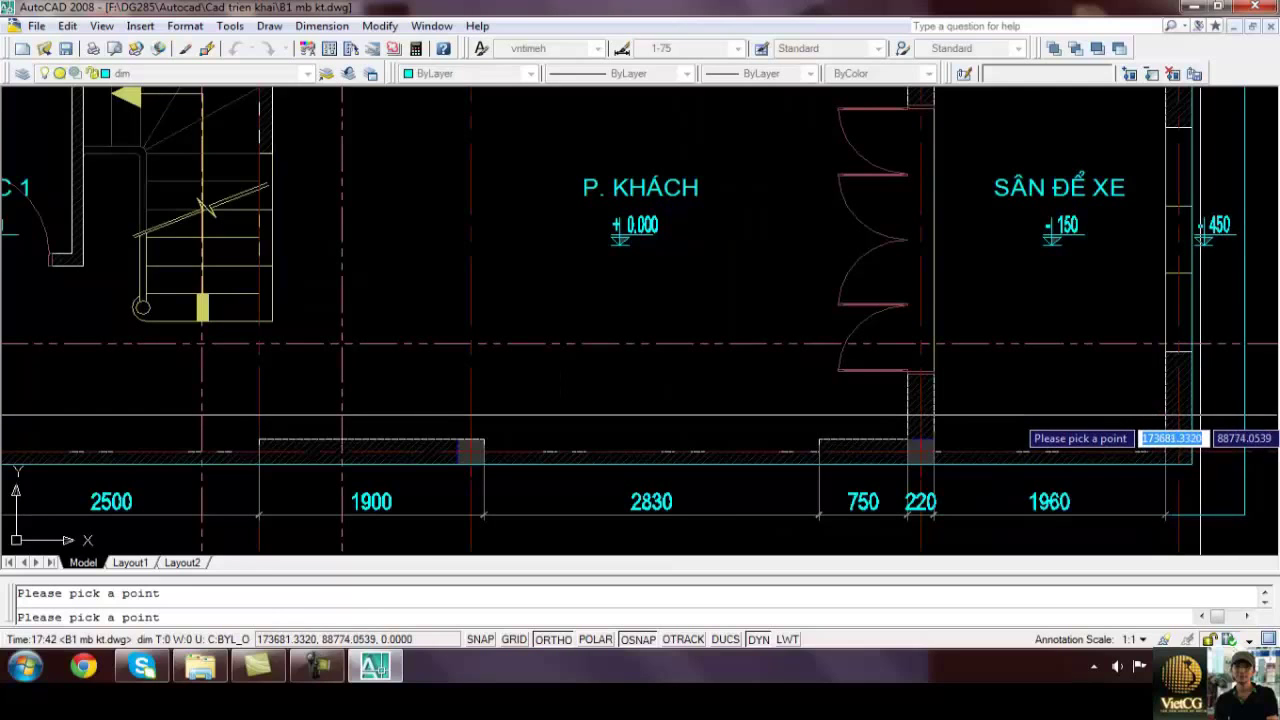
pyautogui.click(1190, 435)
pyautogui.press('Return')
# Start the axis row with a 110 dimension from the left wall corner to axis 1
pyautogui.moveTo(1187, 447); pyautogui.dragTo(1131, 341, button='middle')
pyautogui.scroll(-2, 1131, 341)
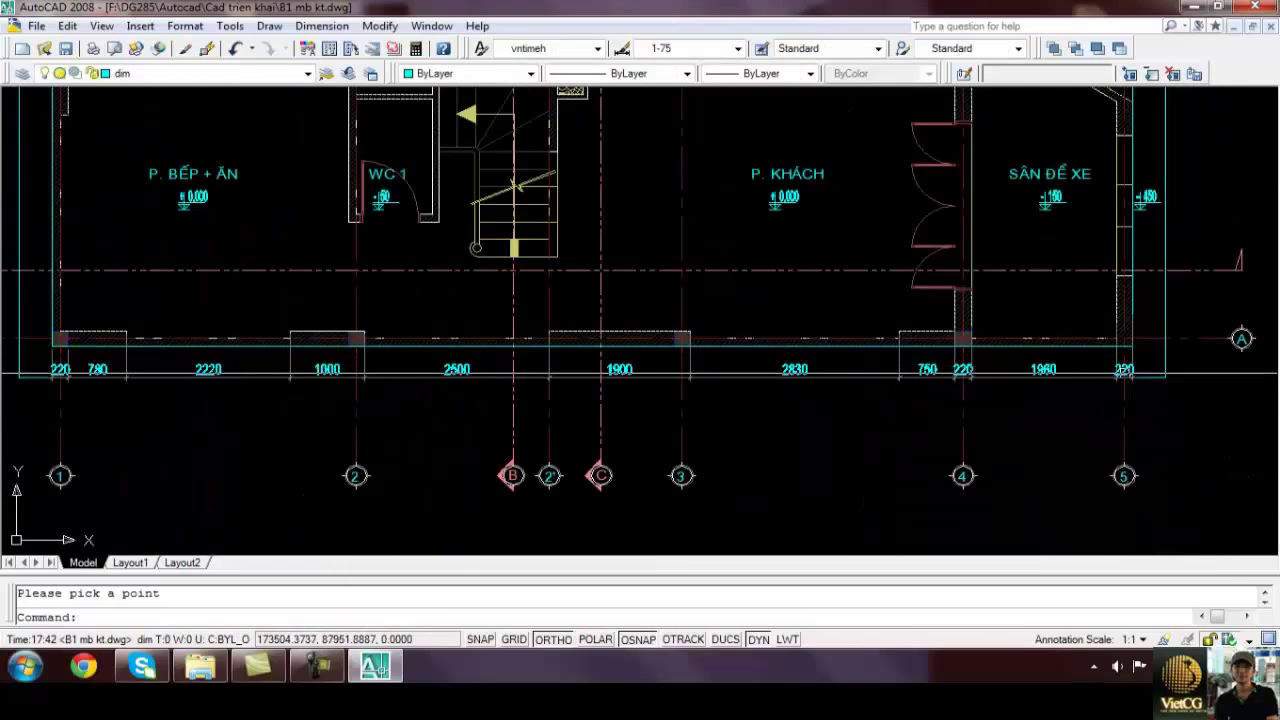
pyautogui.moveTo(816, 388); pyautogui.dragTo(870, 388, button='middle')
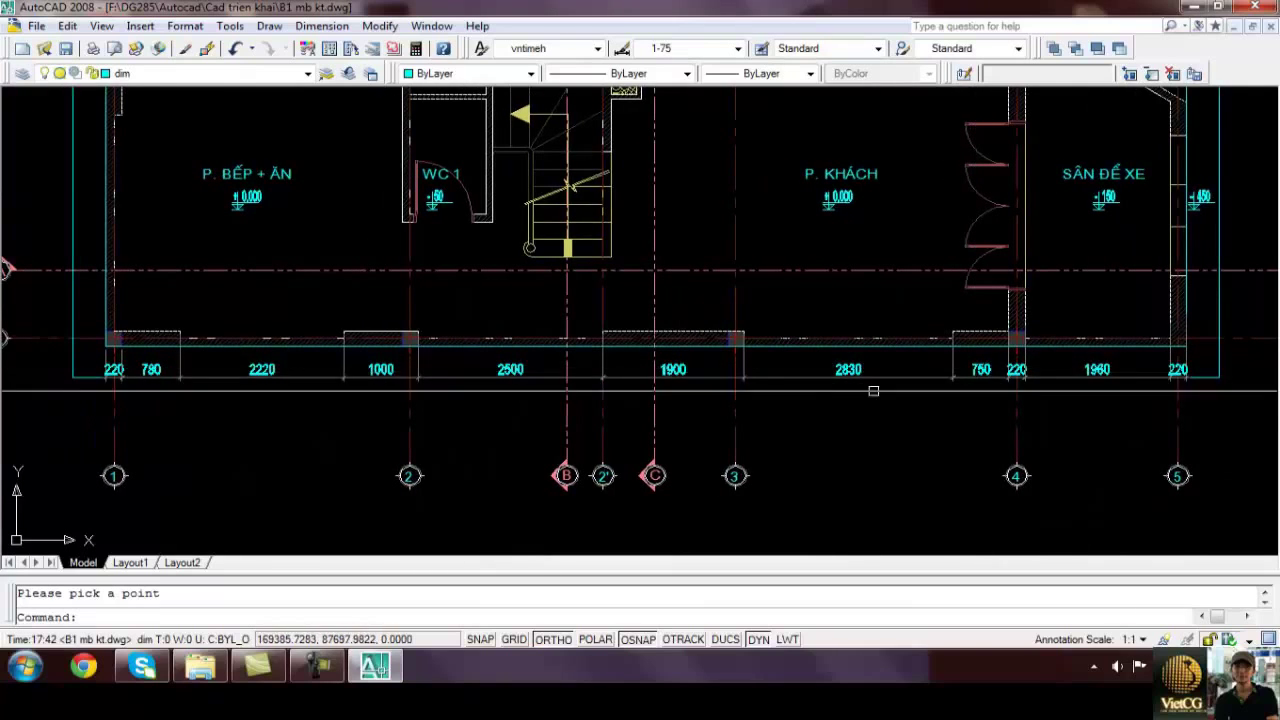
pyautogui.moveTo(567, 370); pyautogui.dragTo(705, 361, button='middle')
pyautogui.press('Escape')
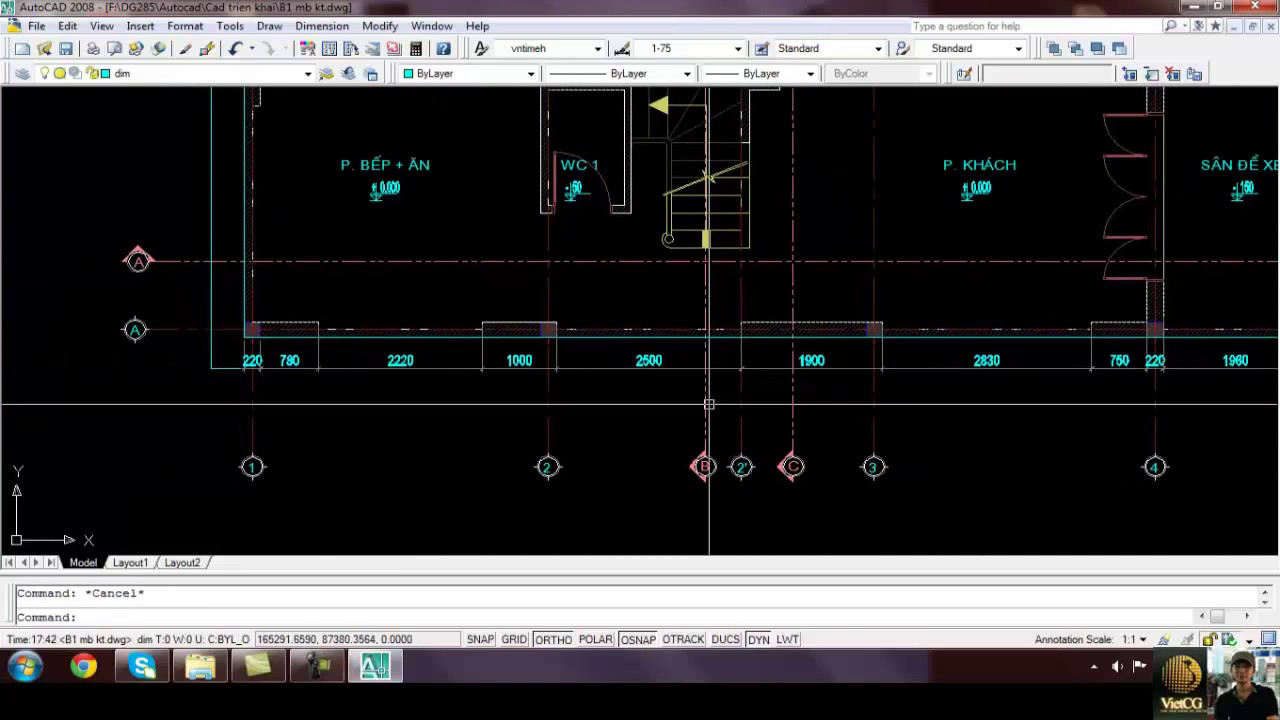
pyautogui.write('d')
pyautogui.press('Return')
pyautogui.scroll(2, 250, 345)
pyautogui.scroll(3, 250, 345)
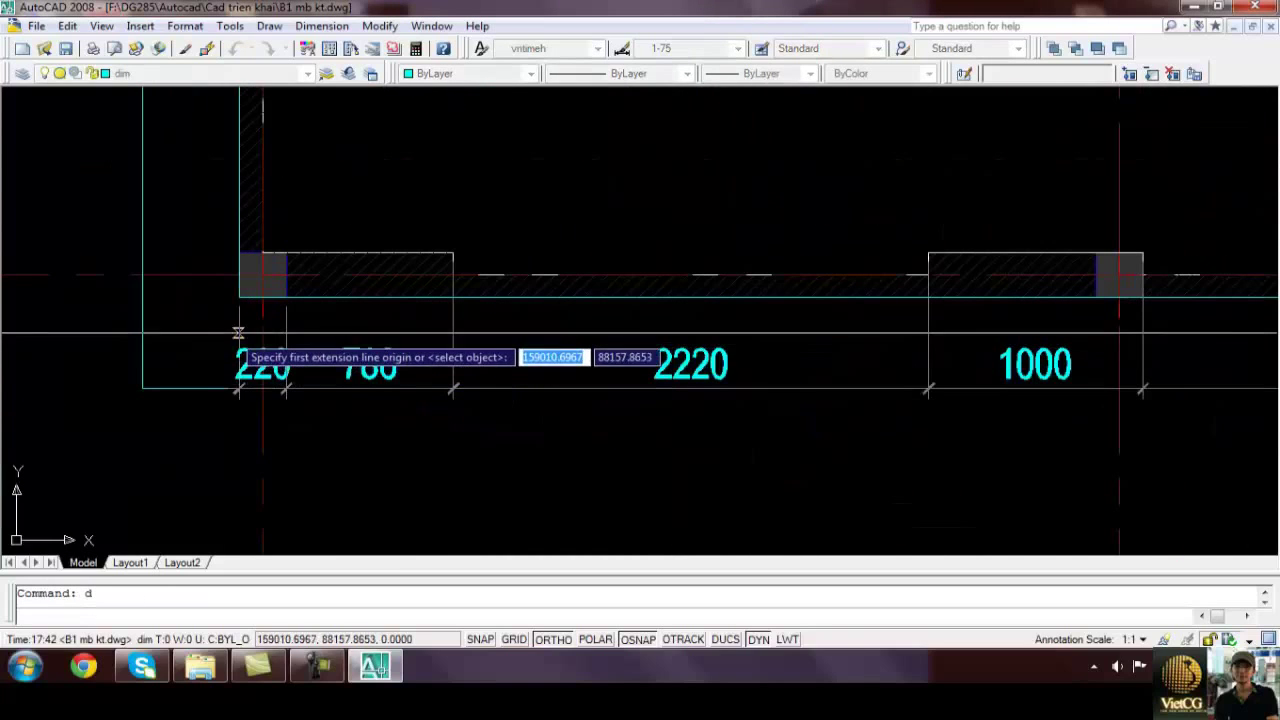
pyautogui.click(240, 332)
pyautogui.click(260, 332)
pyautogui.click(323, 476)
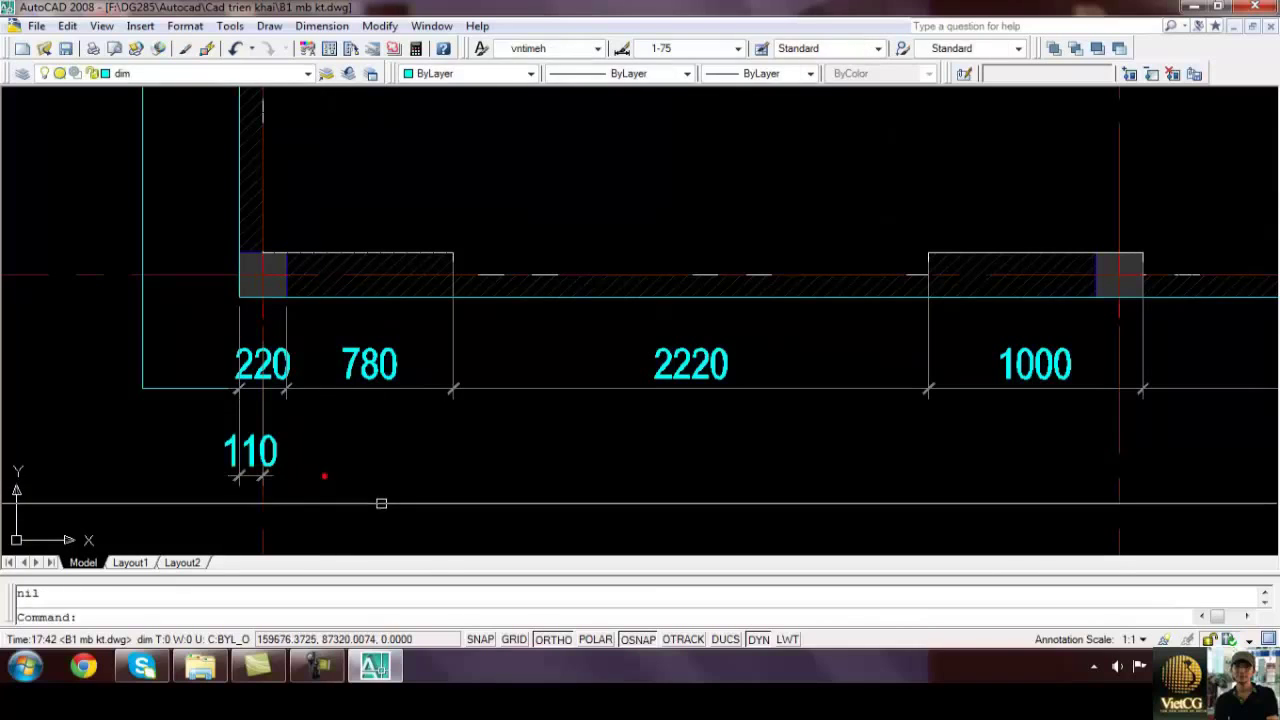
# Continue the axis-to-axis row along the bottom wall, including the 3800 span
pyautogui.write('d')
pyautogui.press('Return')
pyautogui.scroll(-7, 382, 508)
pyautogui.scroll(1, 640, 500)
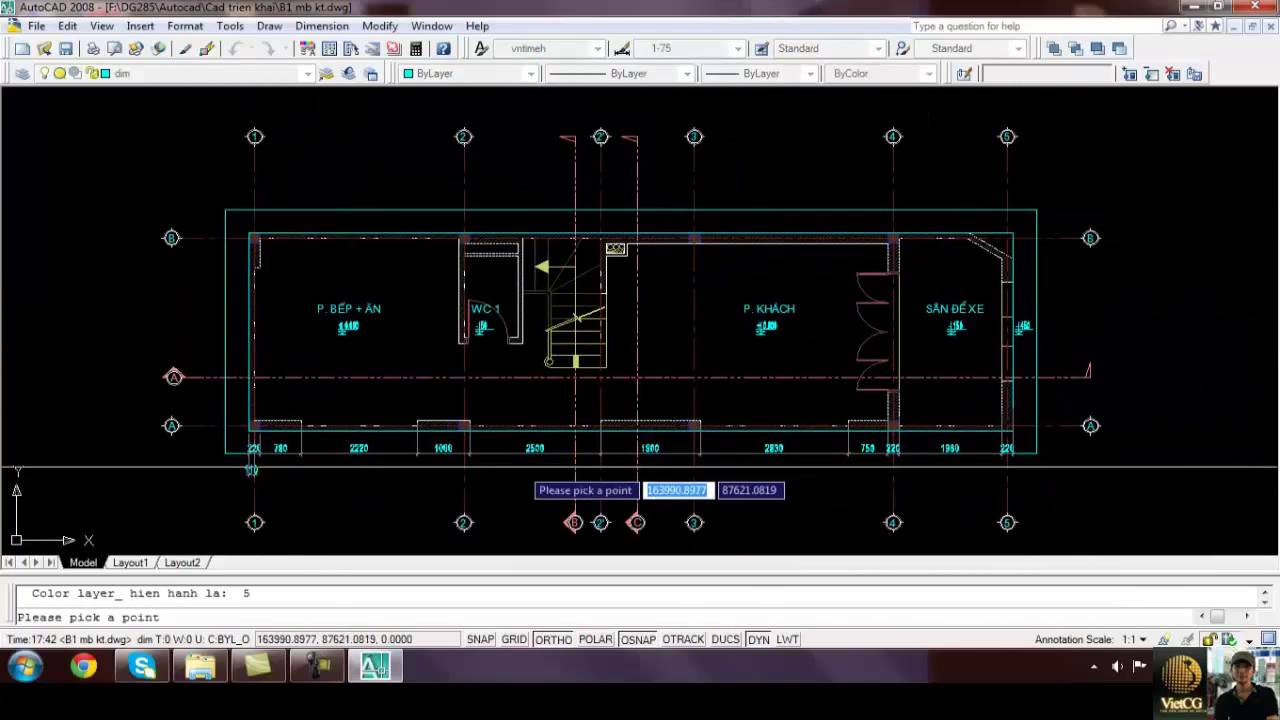
pyautogui.scroll(3, 605, 452)
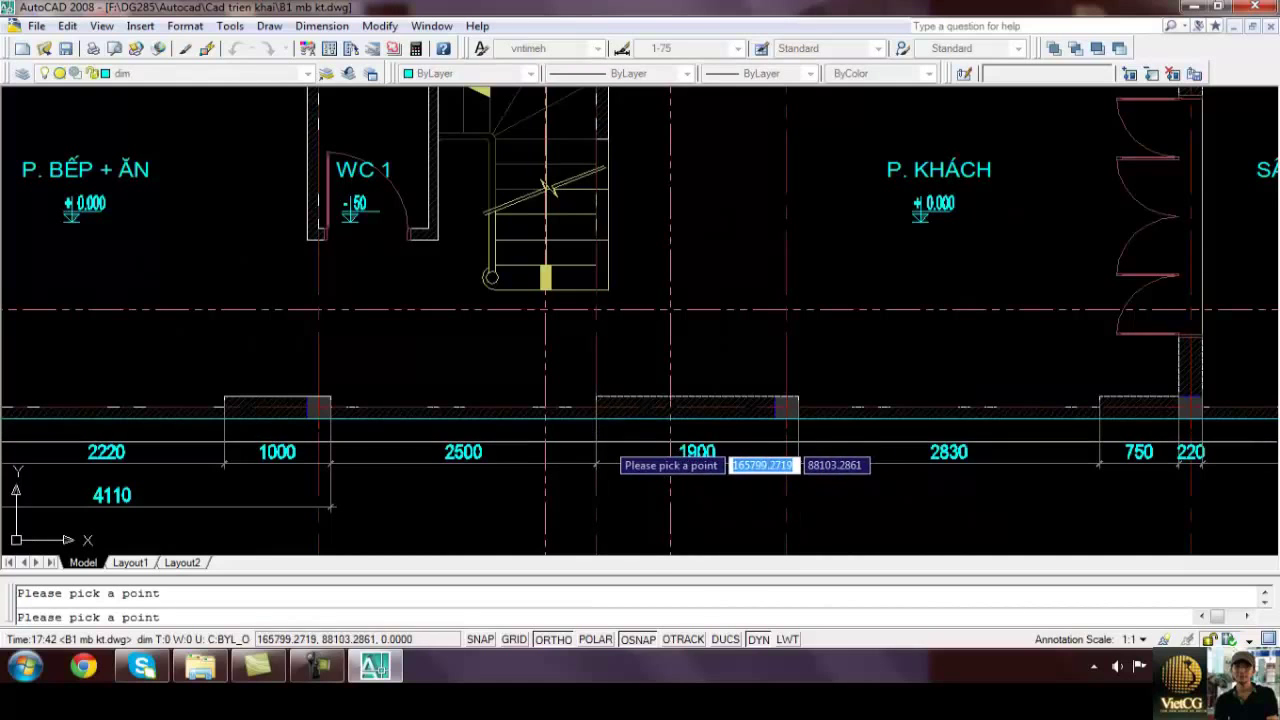
pyautogui.moveTo(1008, 457); pyautogui.dragTo(780, 441, button='middle')
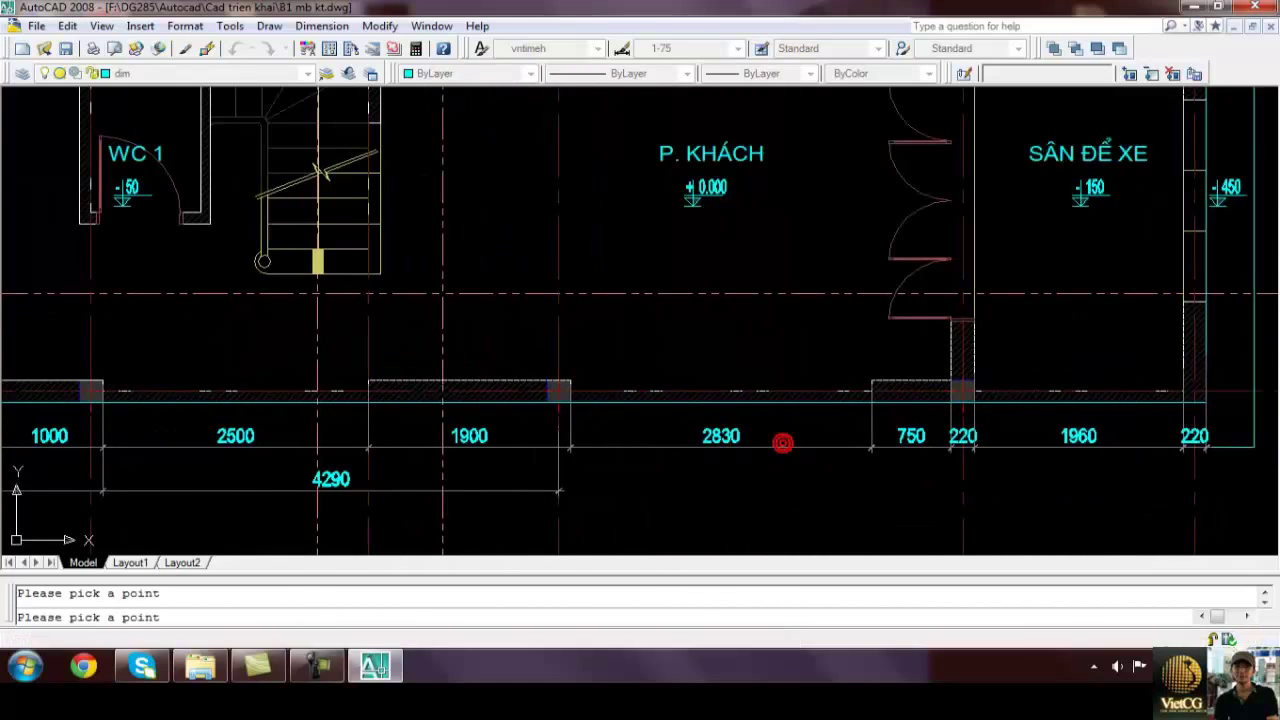
pyautogui.click(973, 441)
pyautogui.moveTo(1195, 414); pyautogui.dragTo(1045, 431, button='middle')
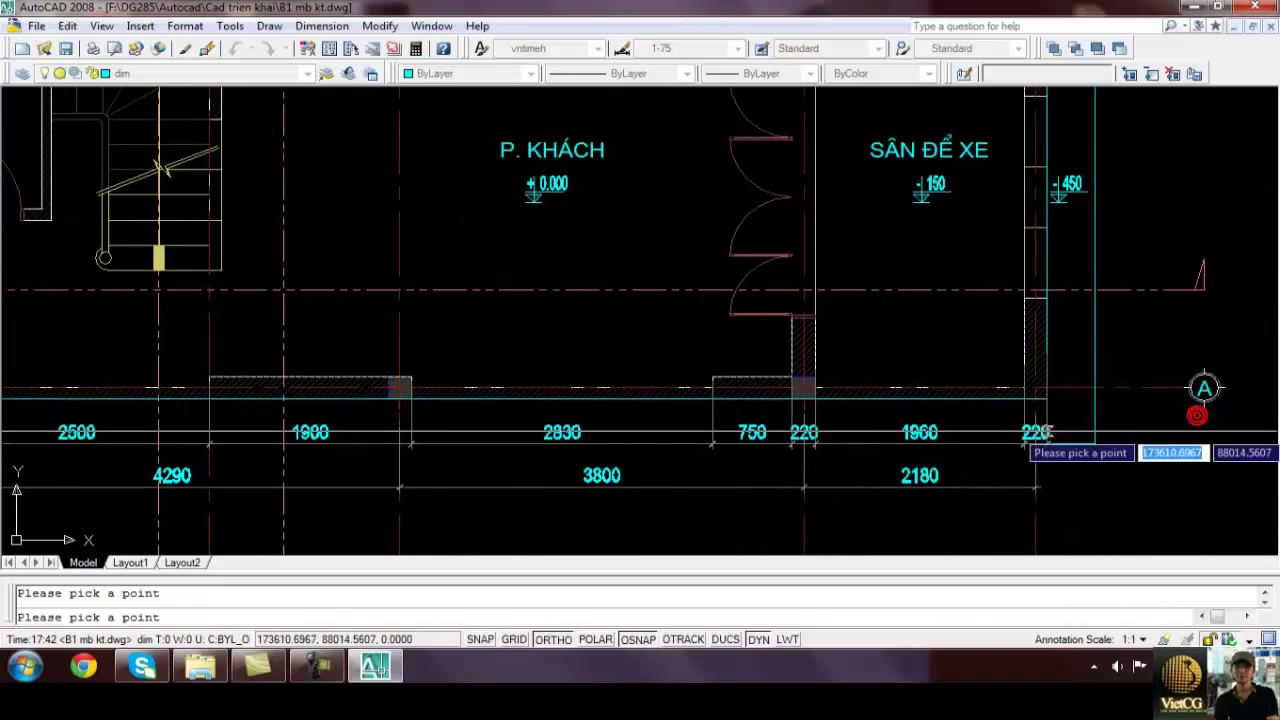
pyautogui.press('Return')
# Grip-move the shared 4110/4290 point onto axis 2, giving 4000 and 4400
pyautogui.moveTo(36, 517); pyautogui.dragTo(530, 438, button='middle')
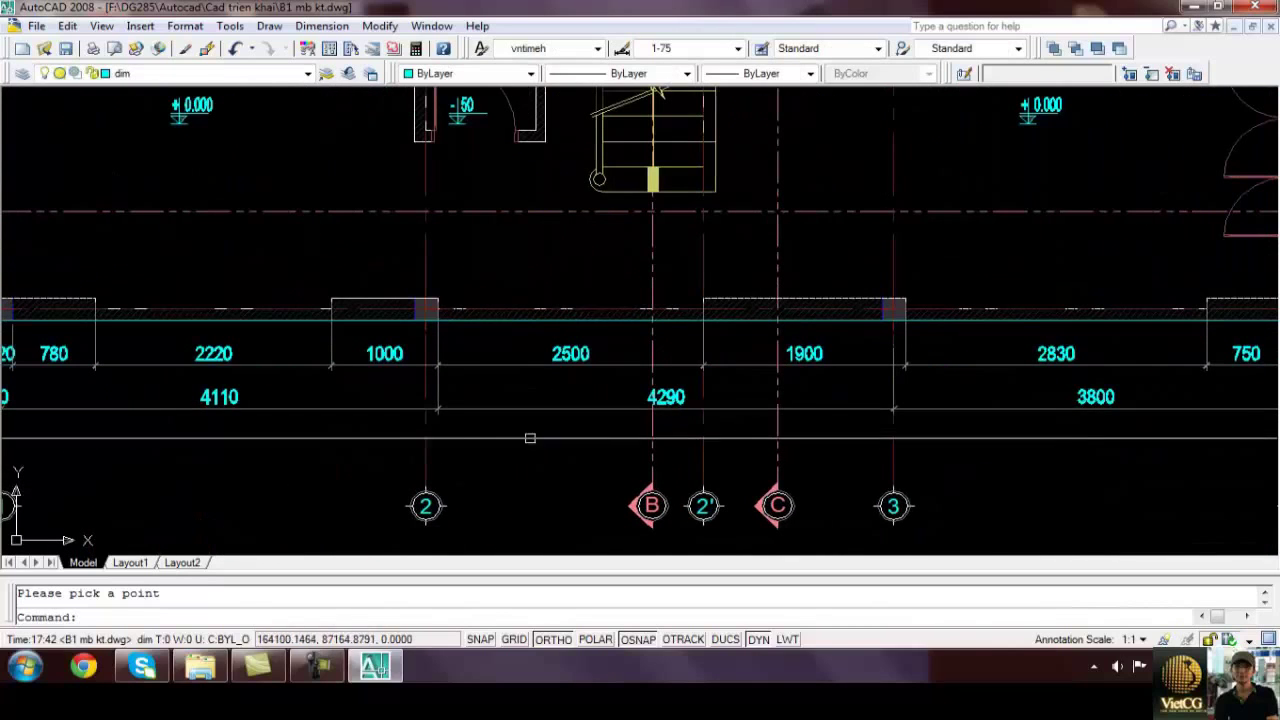
pyautogui.moveTo(437, 407); pyautogui.dragTo(509, 416, button='middle')
pyautogui.click(530, 430)
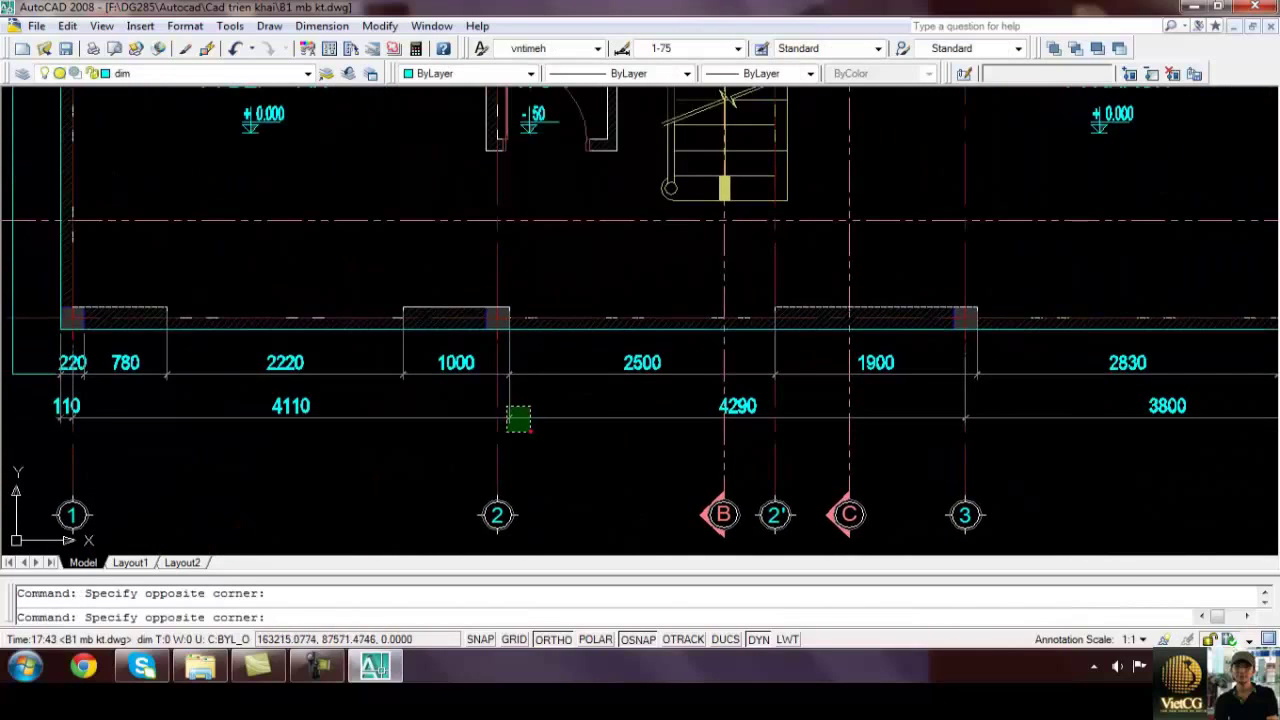
pyautogui.click(508, 411)
pyautogui.click(509, 345)
pyautogui.click(497, 345)
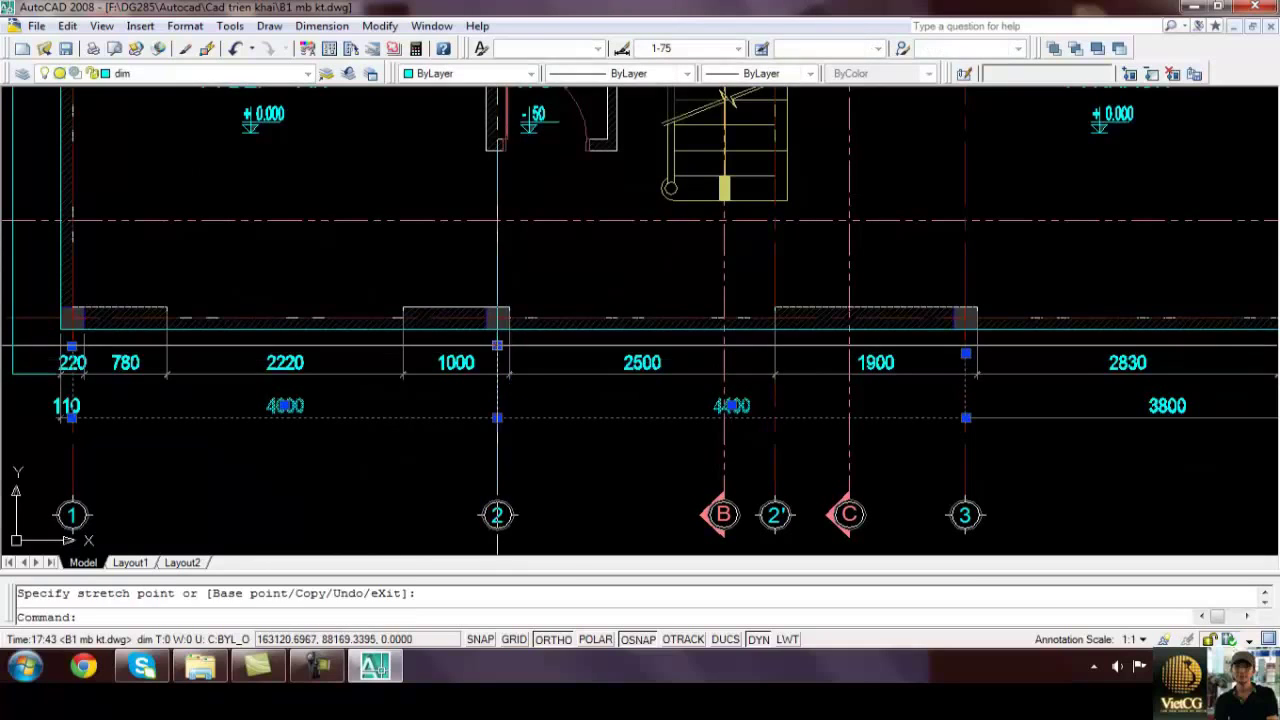
pyautogui.press('Escape')
# Add the overall 14600 dimension below the bottom wall
pyautogui.scroll(-5, 843, 418)
pyautogui.scroll(1, 817, 428)
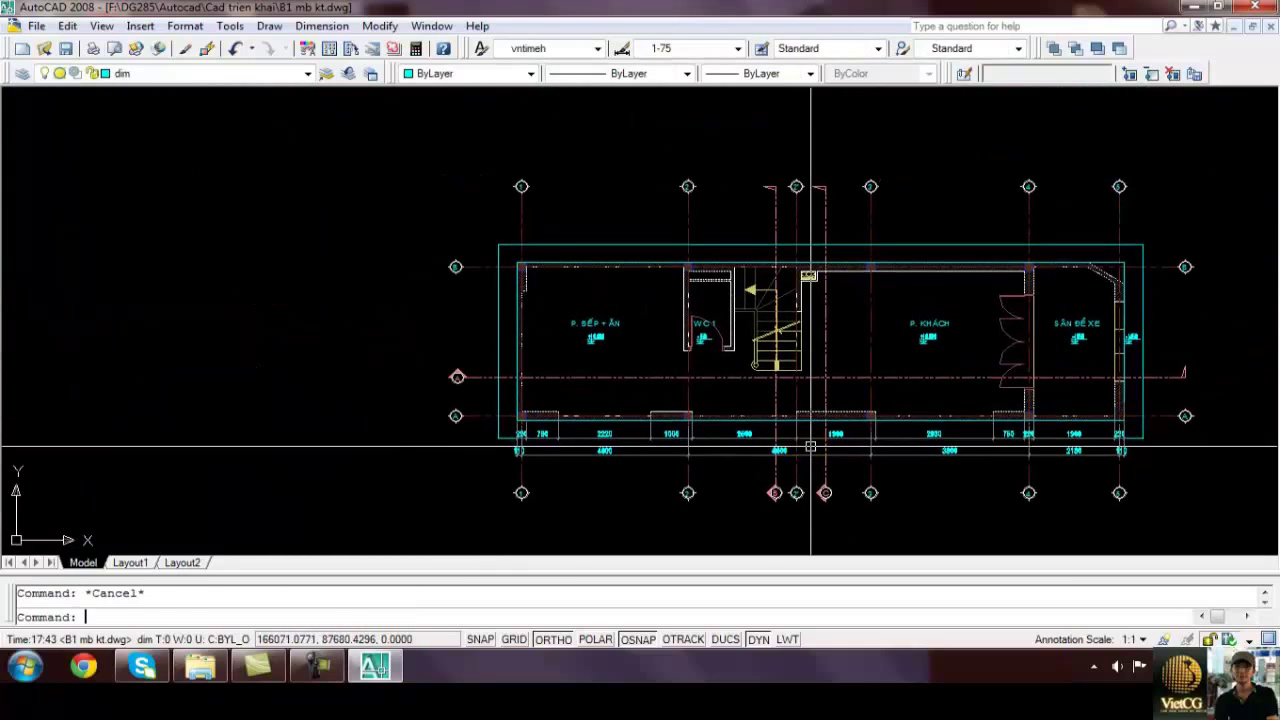
pyautogui.write('d')
pyautogui.press('Return')
pyautogui.scroll(4, 521, 428)
pyautogui.click(488, 386)
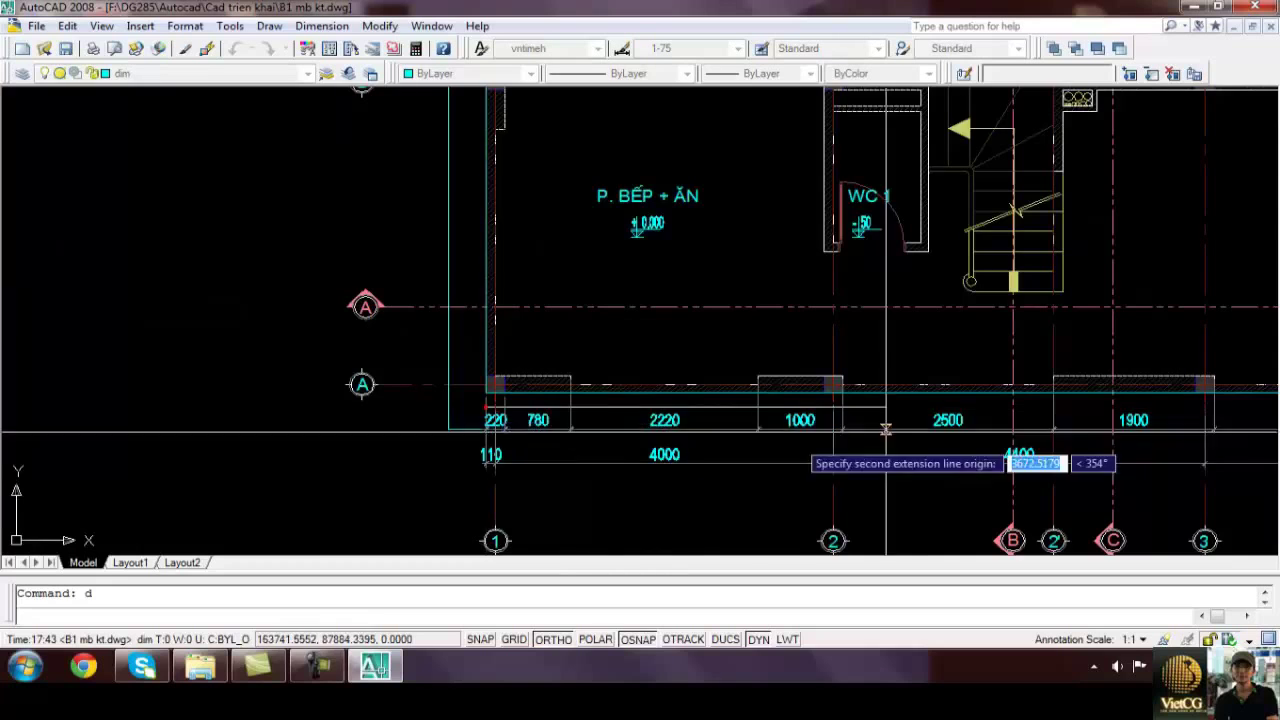
pyautogui.moveTo(1240, 425)
pyautogui.mouseDown(button='middle')
pyautogui.moveTo(790, 425)
pyautogui.moveTo(945, 420)
pyautogui.mouseUp(button='middle')
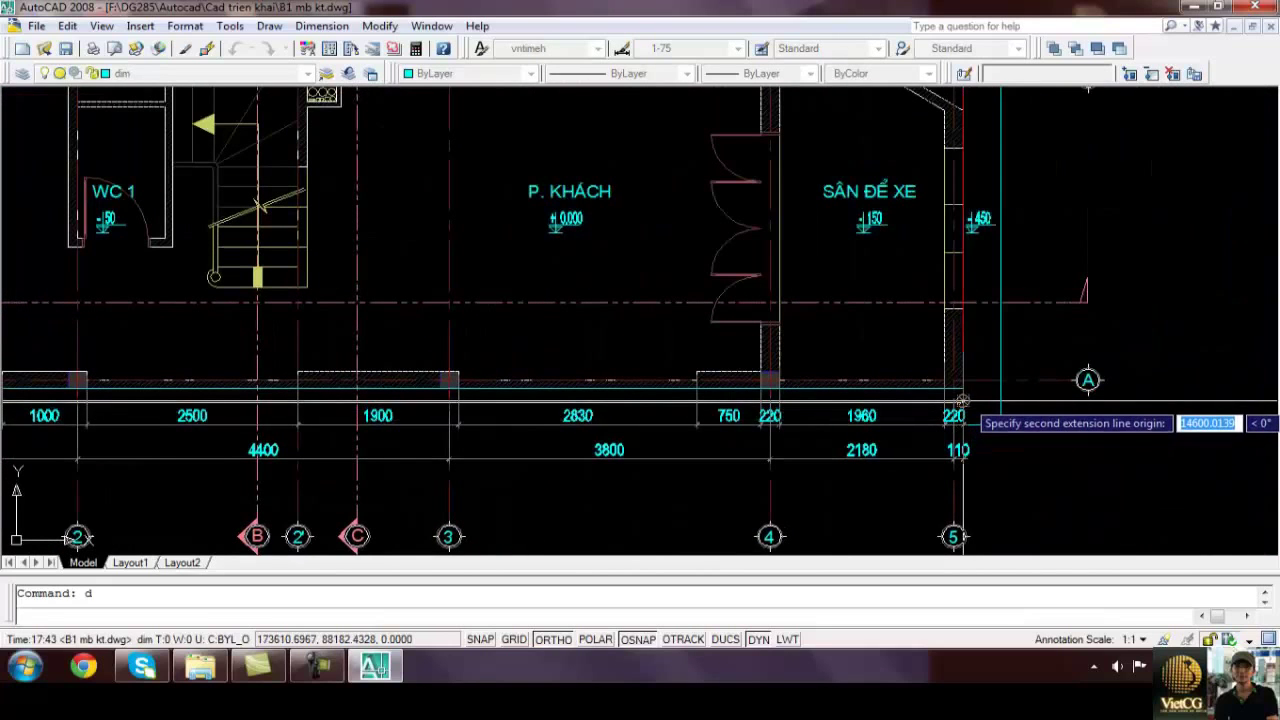
pyautogui.click(961, 400)
pyautogui.click(965, 490)
pyautogui.press('Escape')
pyautogui.scroll(-5, 585, 437)
# Dimension the top wall from the left corner: 220, 3780 and 220 at axis 2
pyautogui.scroll(2, 585, 425)
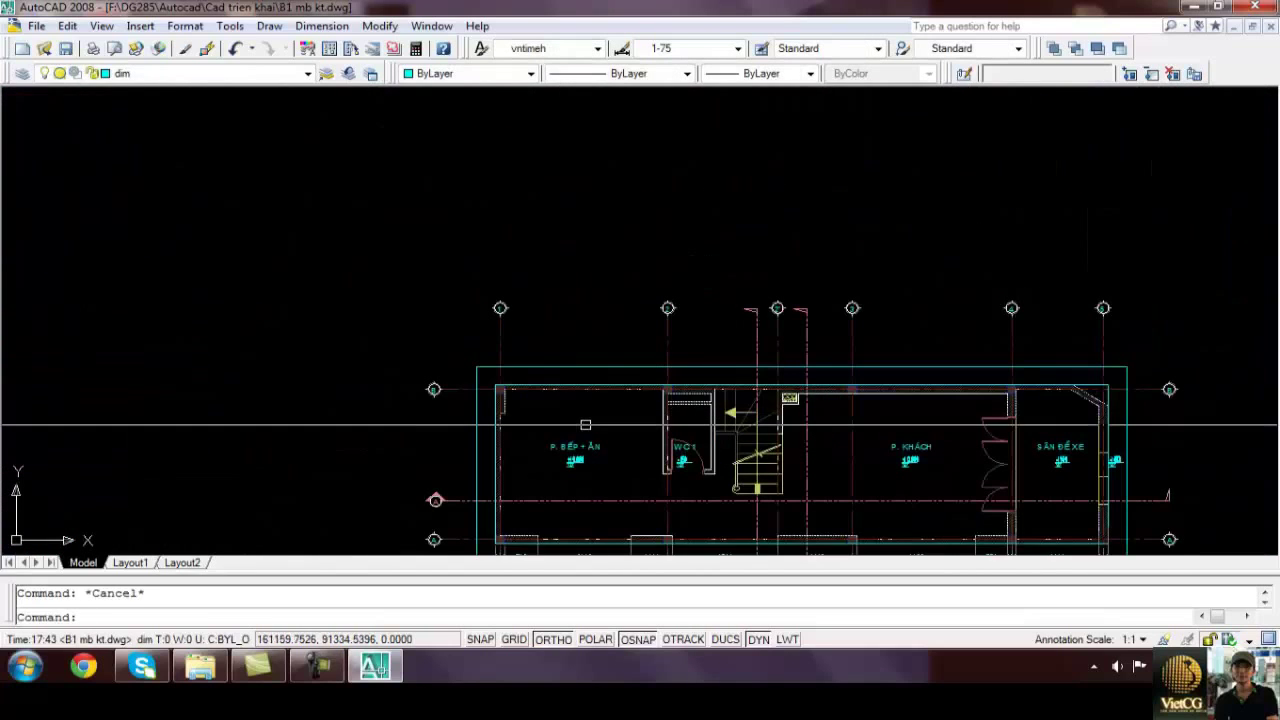
pyautogui.write('d')
pyautogui.press('Return')
pyautogui.scroll(3, 511, 396)
pyautogui.click(490, 384)
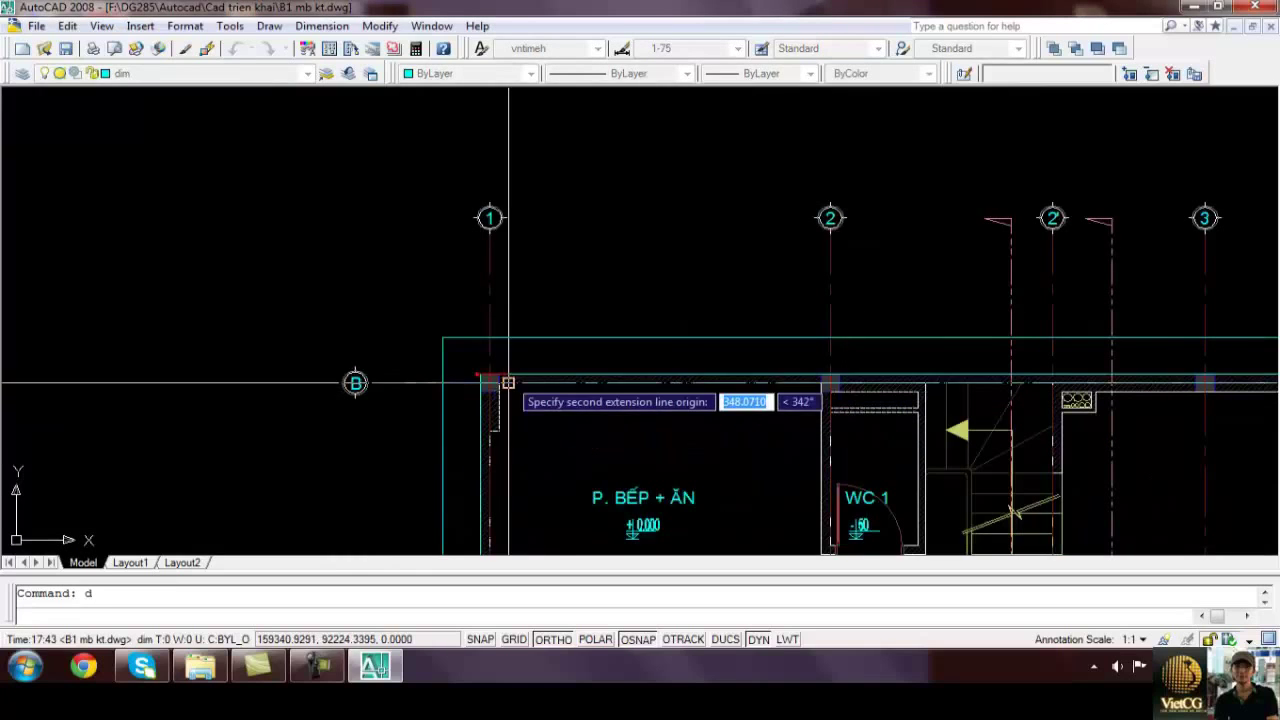
pyautogui.click(500, 383)
pyautogui.click(512, 338)
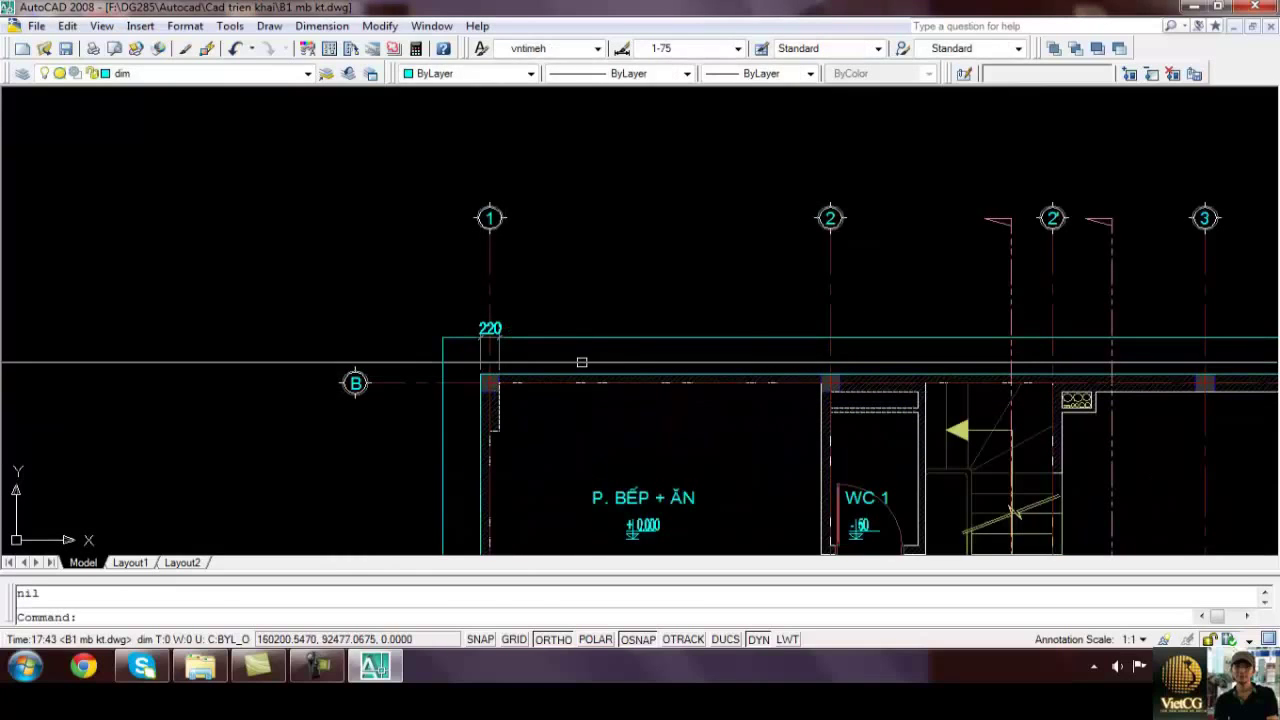
pyautogui.press('Return')
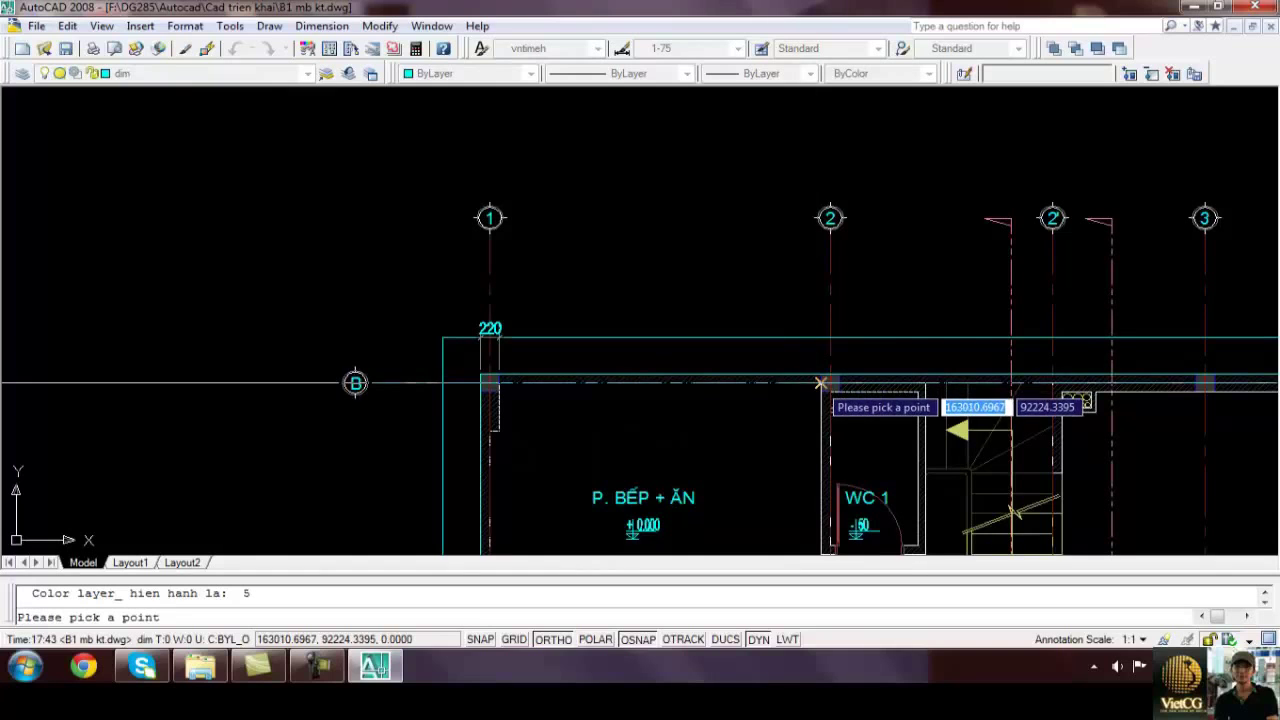
pyautogui.click(820, 383)
pyautogui.click(840, 383)
# Continue the top chain across the stair with 920, 90, 1490, 110 and 1570 segments
pyautogui.moveTo(921, 389); pyautogui.dragTo(773, 392, button='middle')
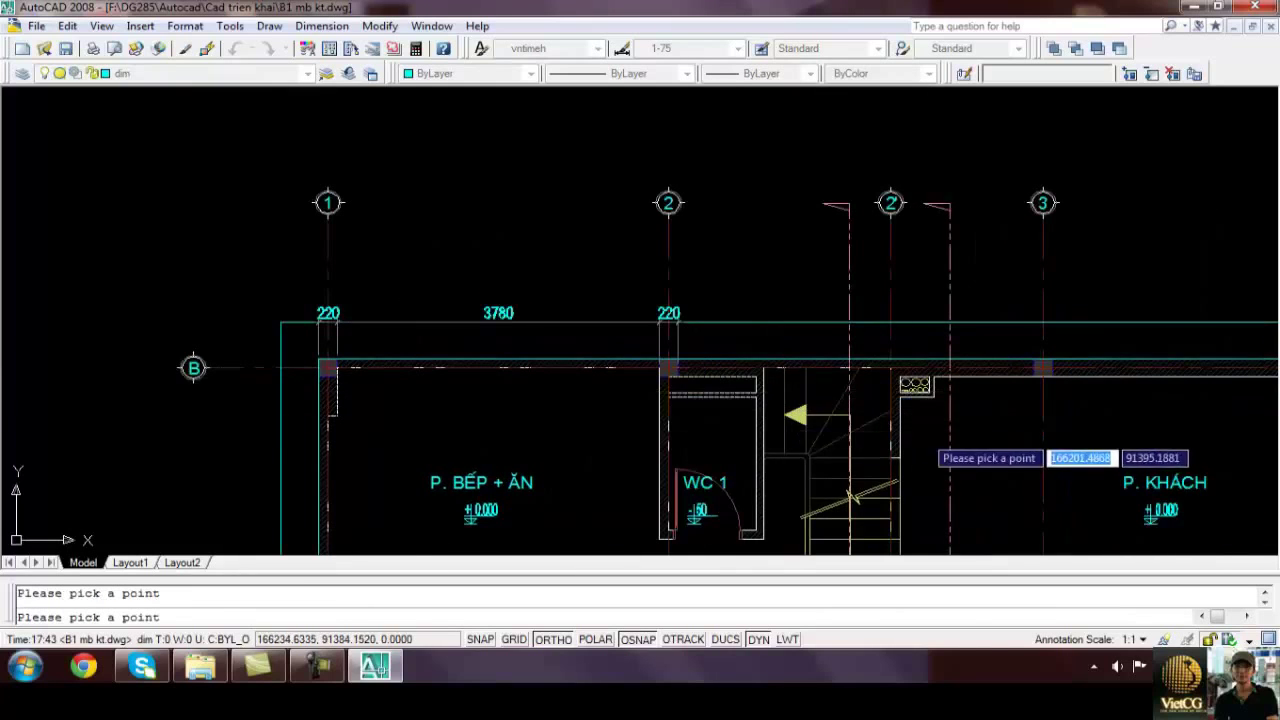
pyautogui.moveTo(932, 438); pyautogui.dragTo(716, 329, button='middle')
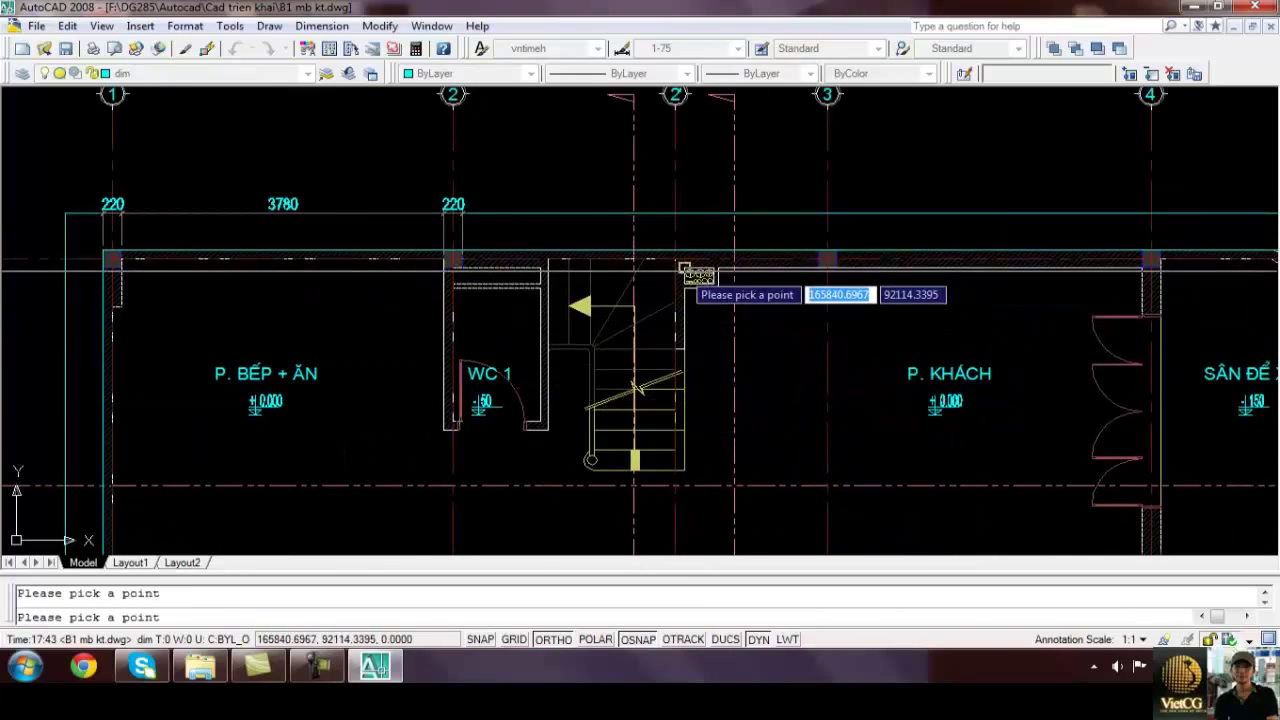
pyautogui.click(540, 268)
pyautogui.click(548, 268)
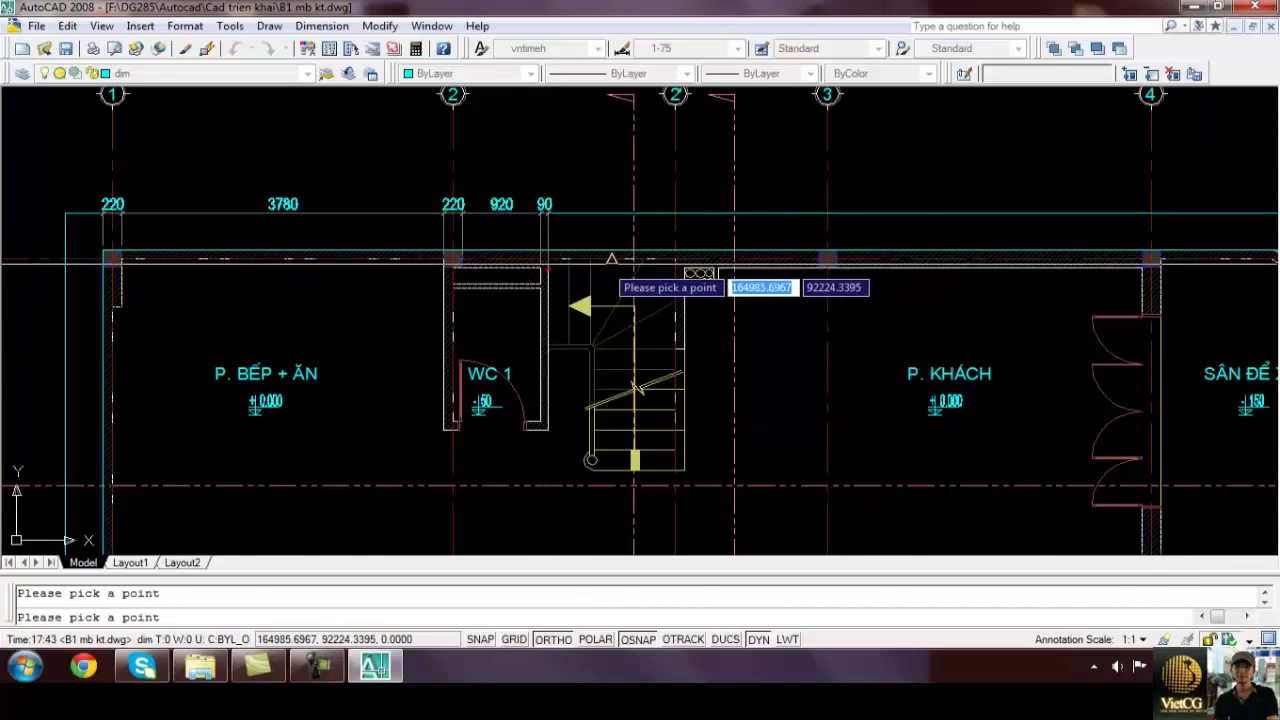
pyautogui.scroll(3, 615, 266)
pyautogui.click(729, 268)
pyautogui.click(747, 268)
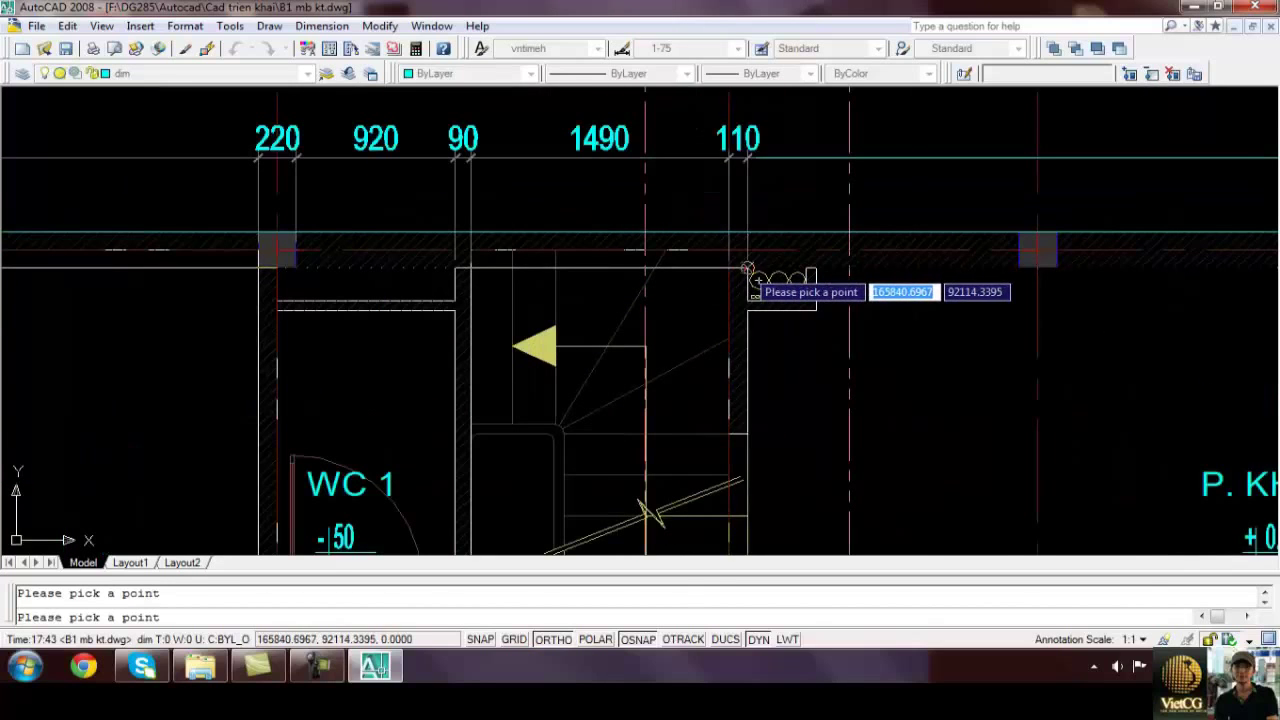
pyautogui.moveTo(752, 270); pyautogui.dragTo(611, 300, button='middle')
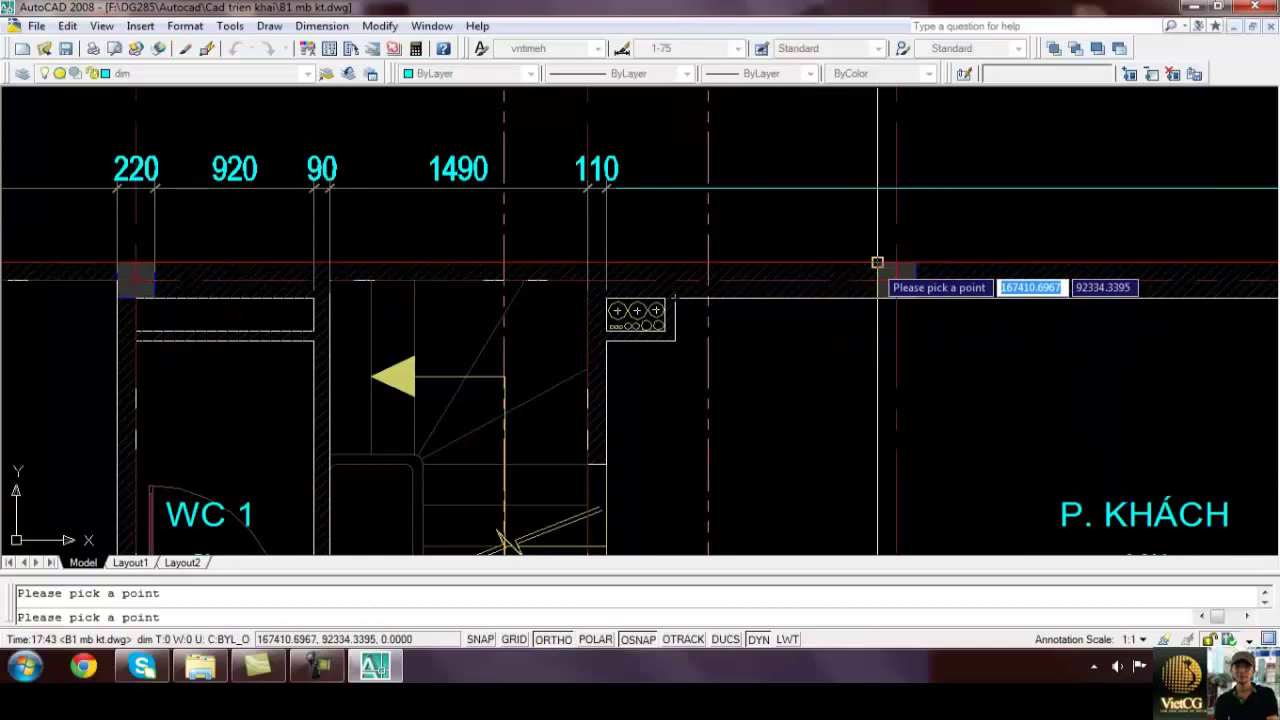
pyautogui.moveTo(877, 262); pyautogui.dragTo(652, 300, button='middle')
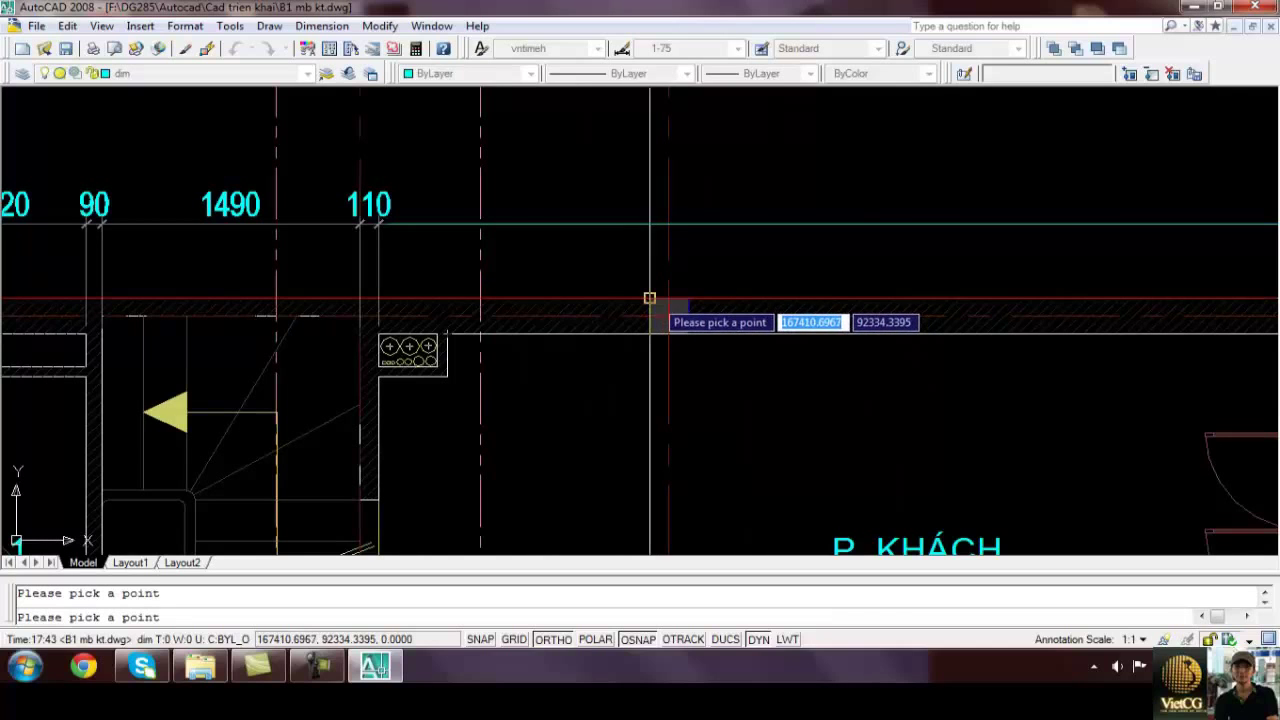
pyautogui.click(651, 299)
# Finish the top chain with 3580, 220, 1960 and 220 up to grid 5
pyautogui.moveTo(1120, 310); pyautogui.dragTo(664, 346, button='middle')
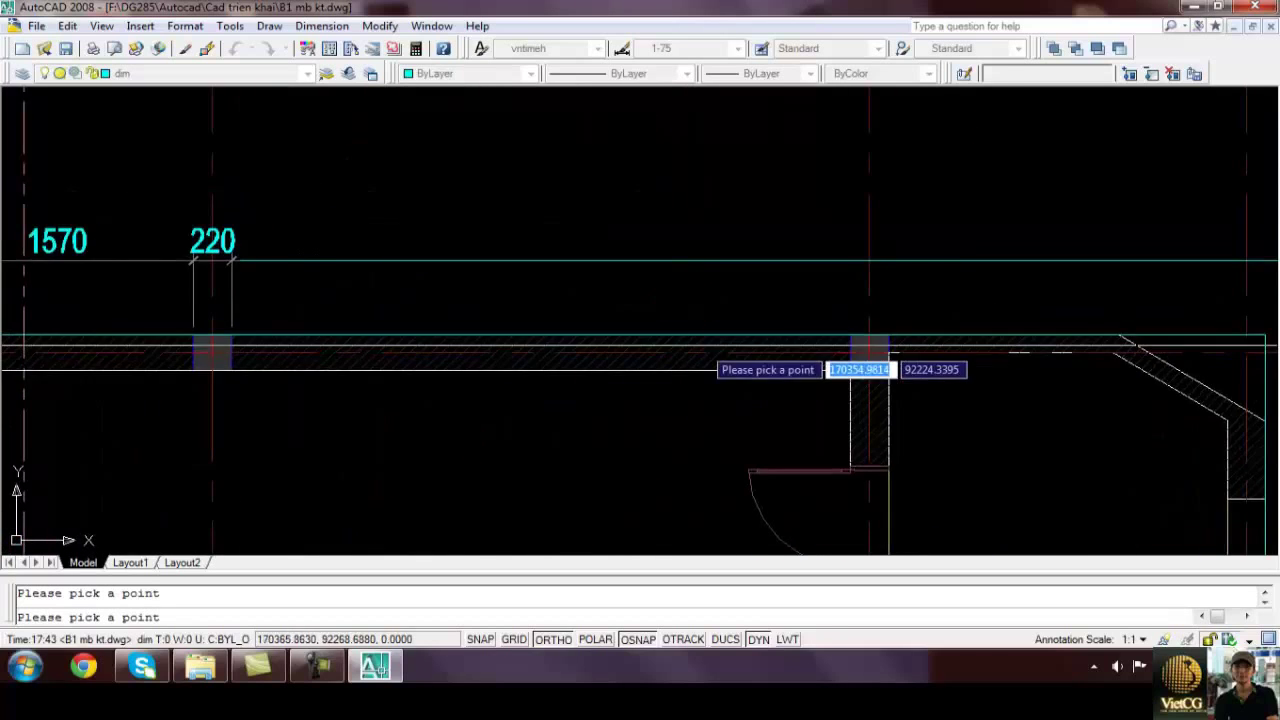
pyautogui.scroll(-2, 575, 348)
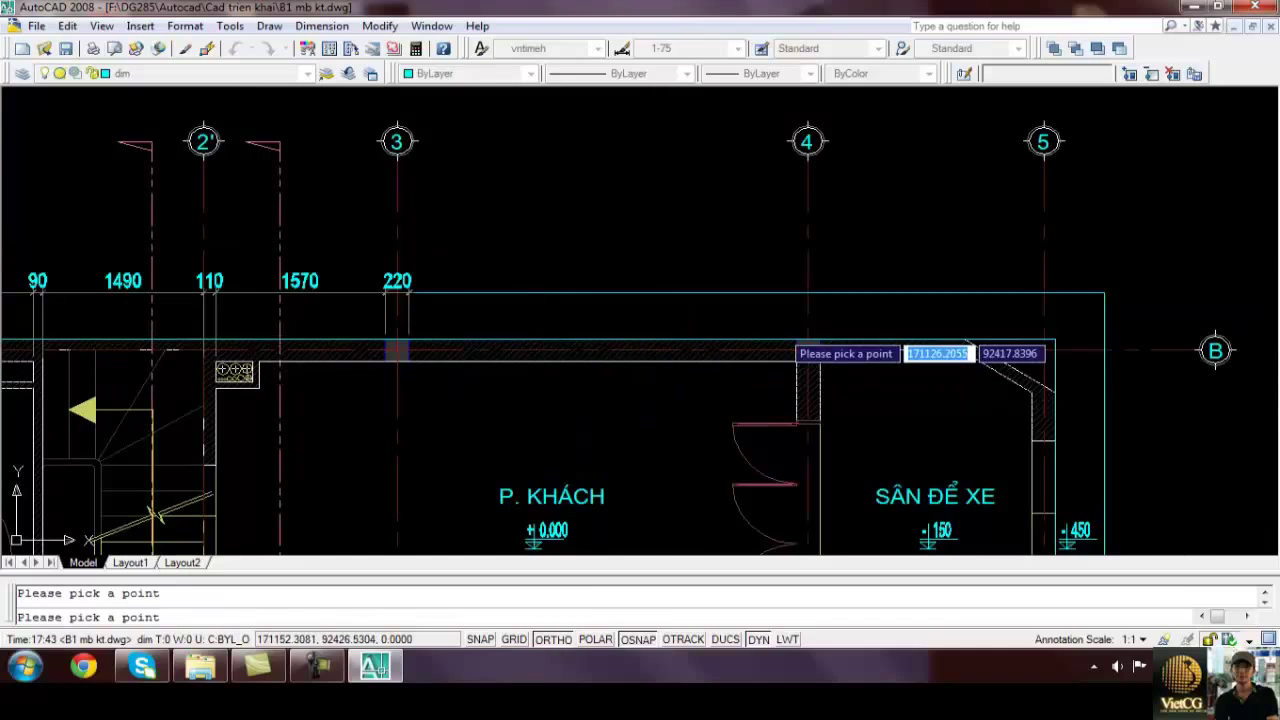
pyautogui.click(797, 362)
pyautogui.click(819, 360)
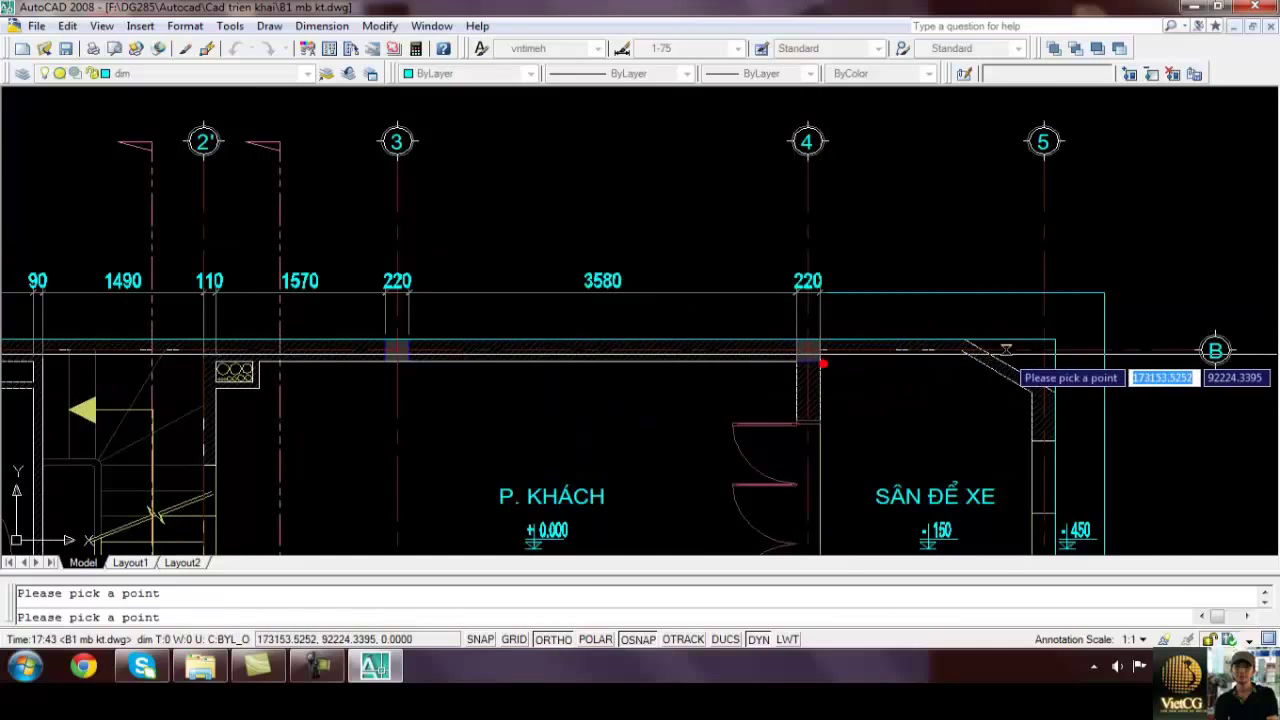
pyautogui.click(1031, 392)
pyautogui.click(1055, 392)
pyautogui.press('Escape')
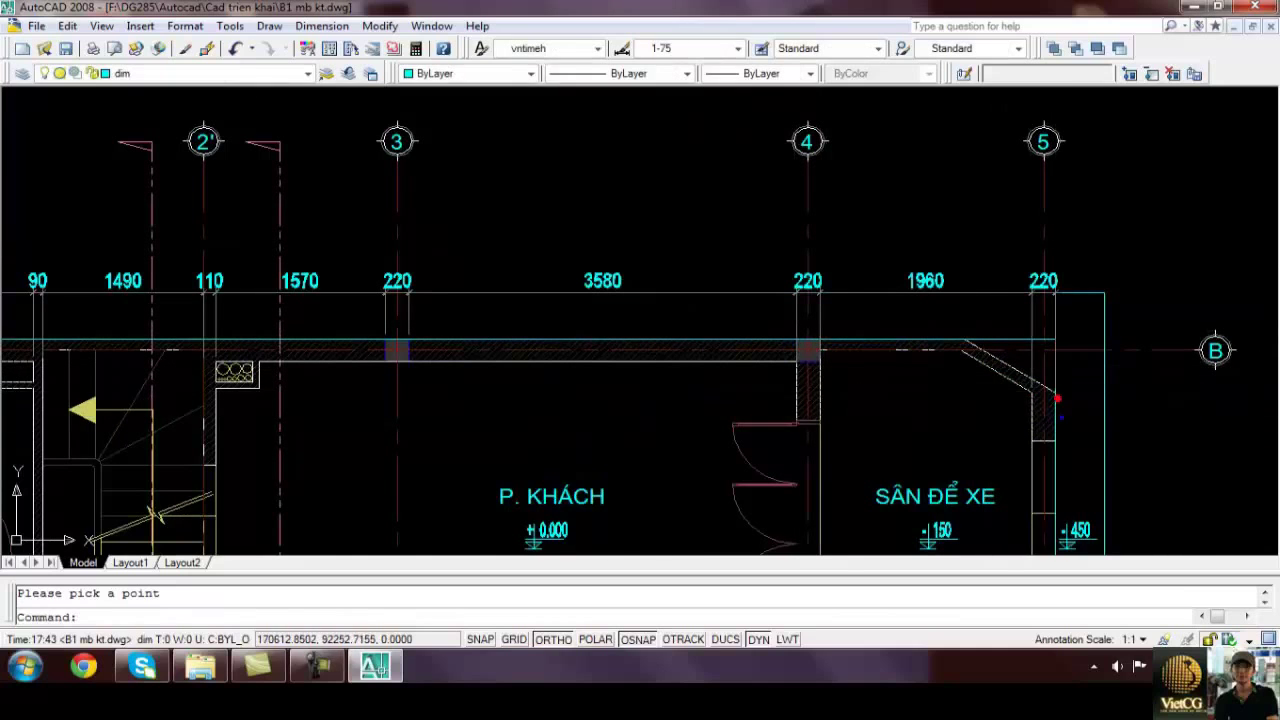
pyautogui.moveTo(561, 328); pyautogui.dragTo(671, 326, button='middle')
pyautogui.scroll(-2, 671, 326)
pyautogui.write('d')
pyautogui.press('space')
# Dimension 110 from the outer wall face to grid 1, then continue 4000 to grid 2
pyautogui.moveTo(165, 345); pyautogui.dragTo(406, 334, button='middle')
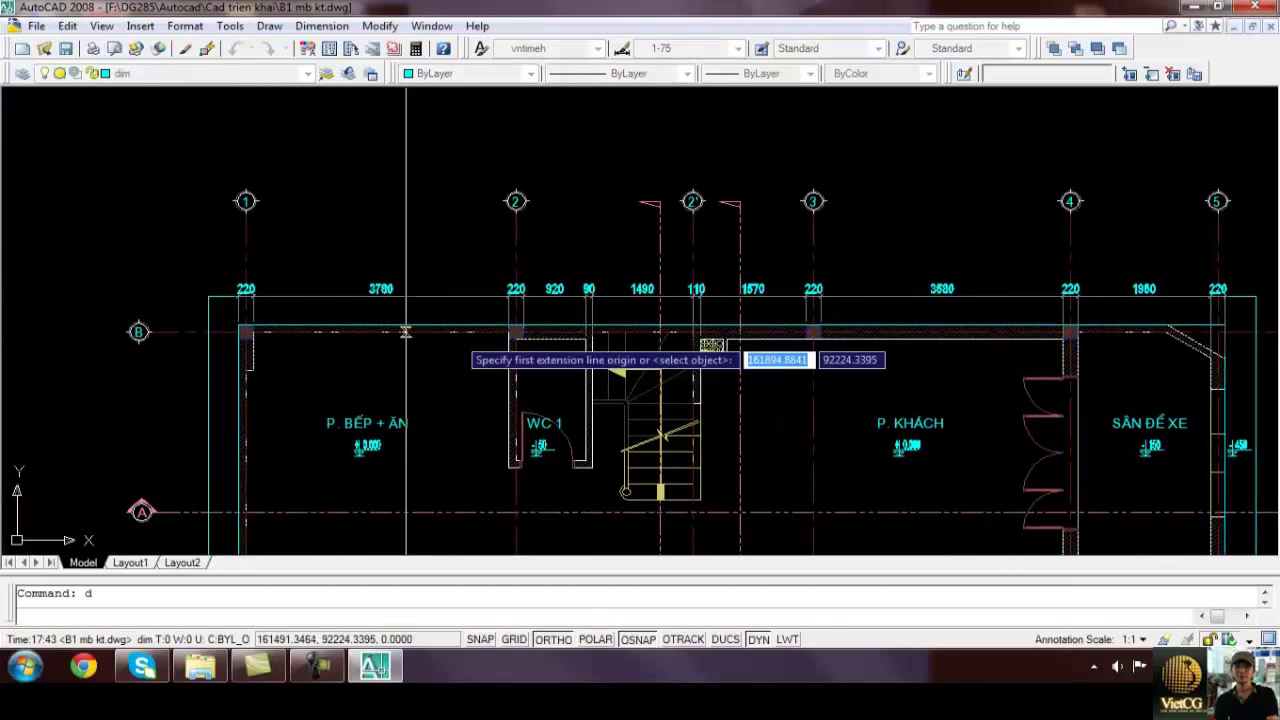
pyautogui.click(238, 305)
pyautogui.click(246, 307)
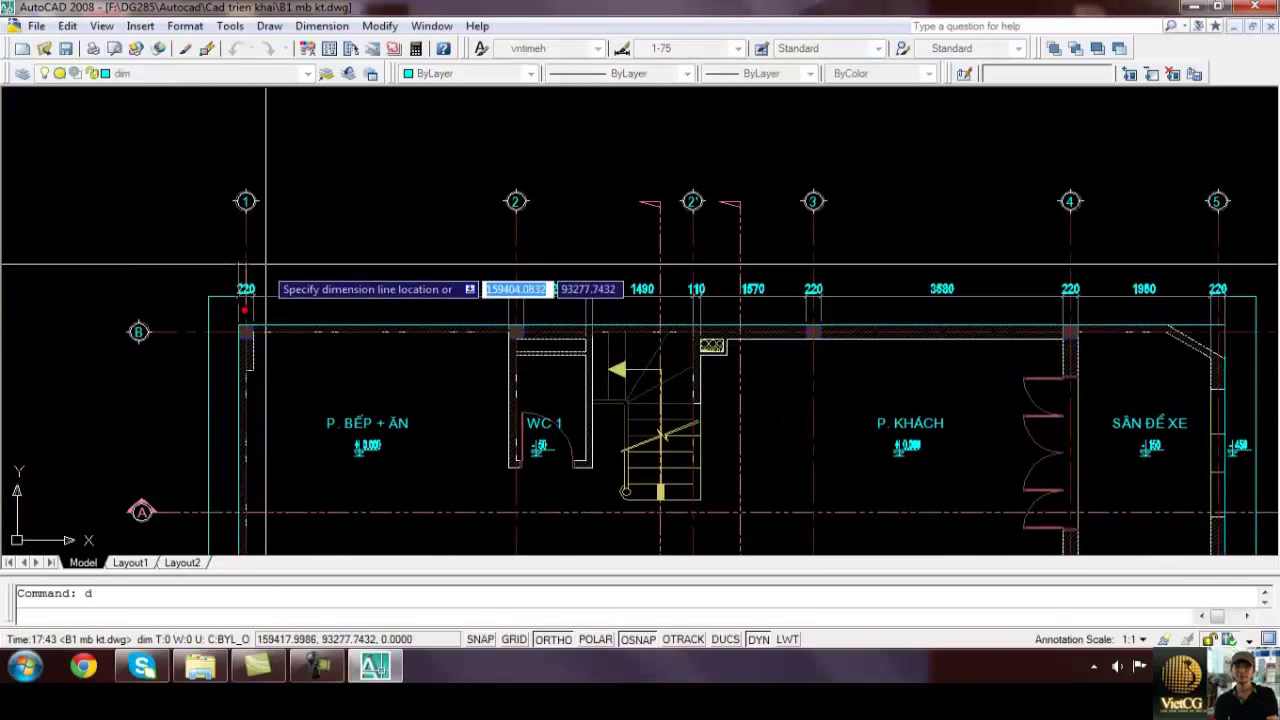
pyautogui.click(242, 262)
pyautogui.write('d')
pyautogui.press('space')
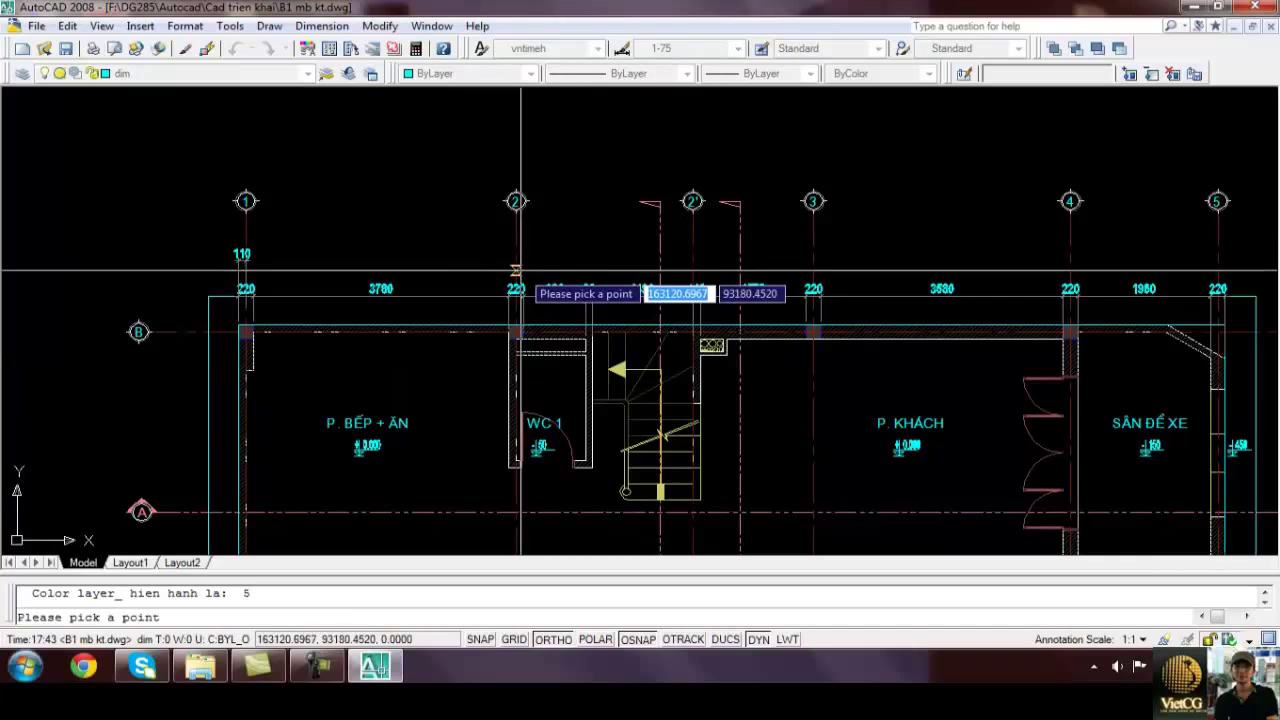
pyautogui.click(514, 262)
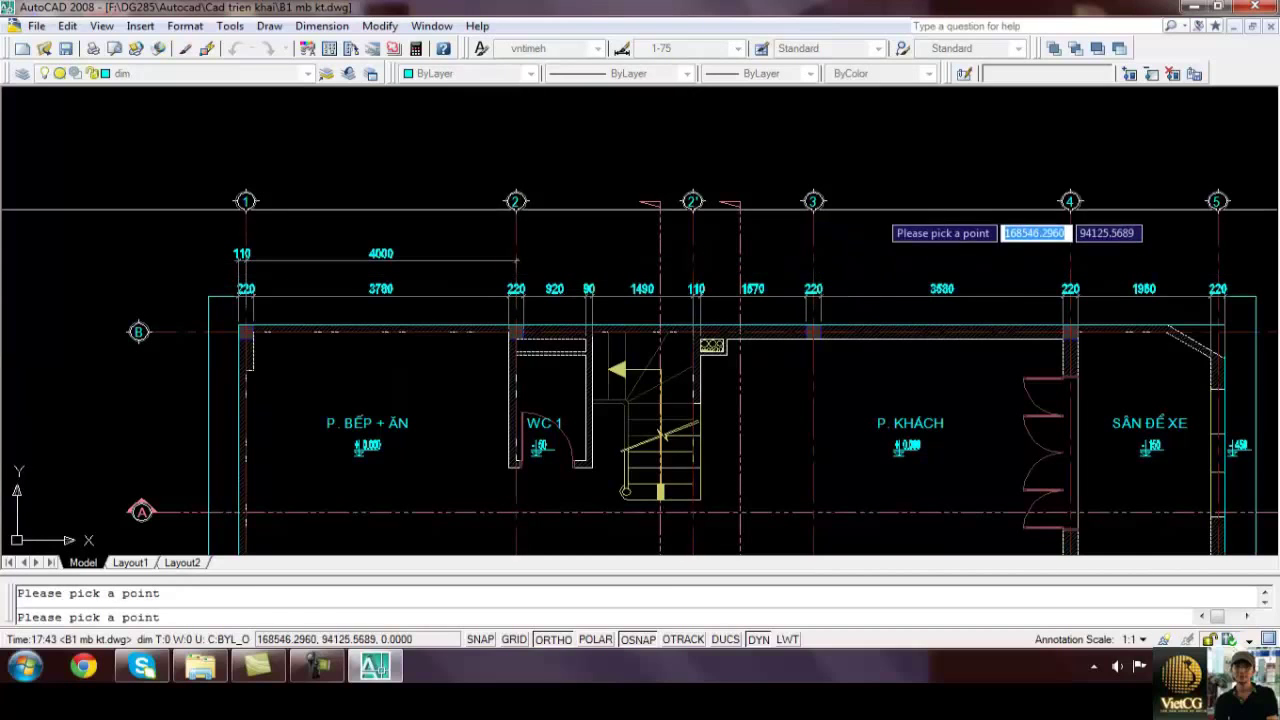
# Continue the axis row with 2610, 1790, 3800 and 2180 through grids 2', 3, 4 and 5
pyautogui.scroll(3, 697, 201)
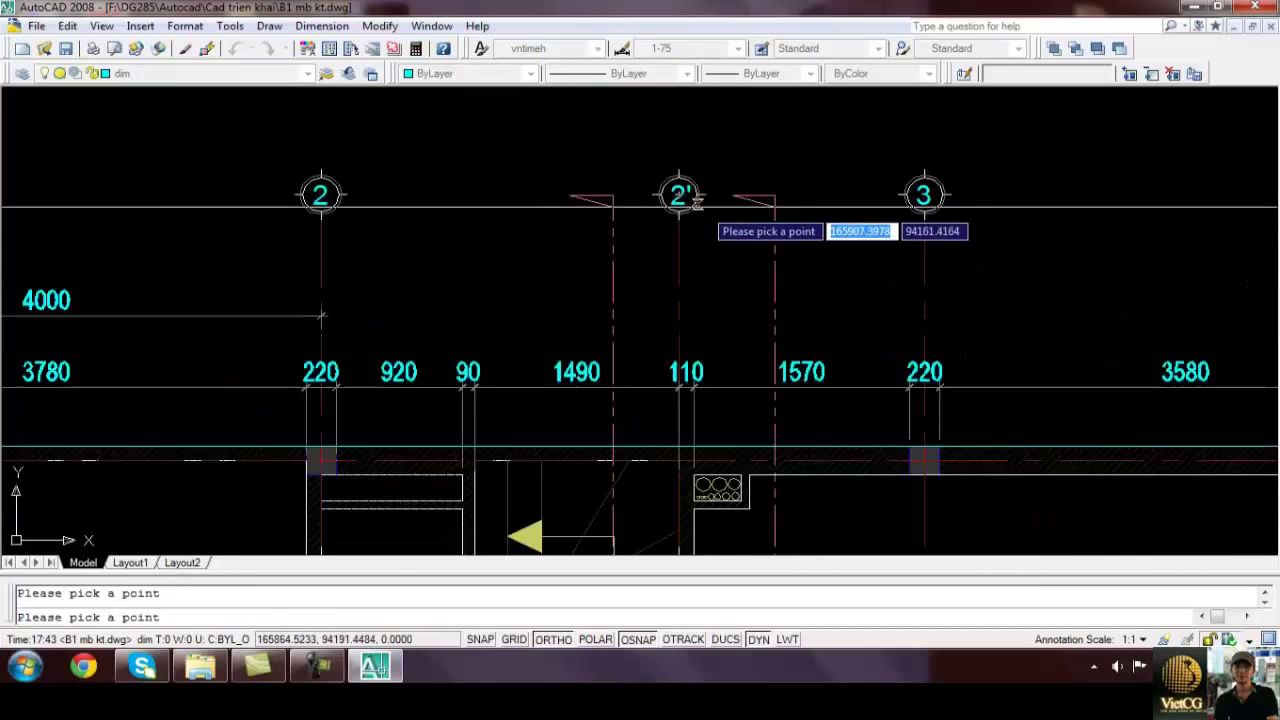
pyautogui.scroll(2, 680, 196)
pyautogui.scroll(-3, 667, 214)
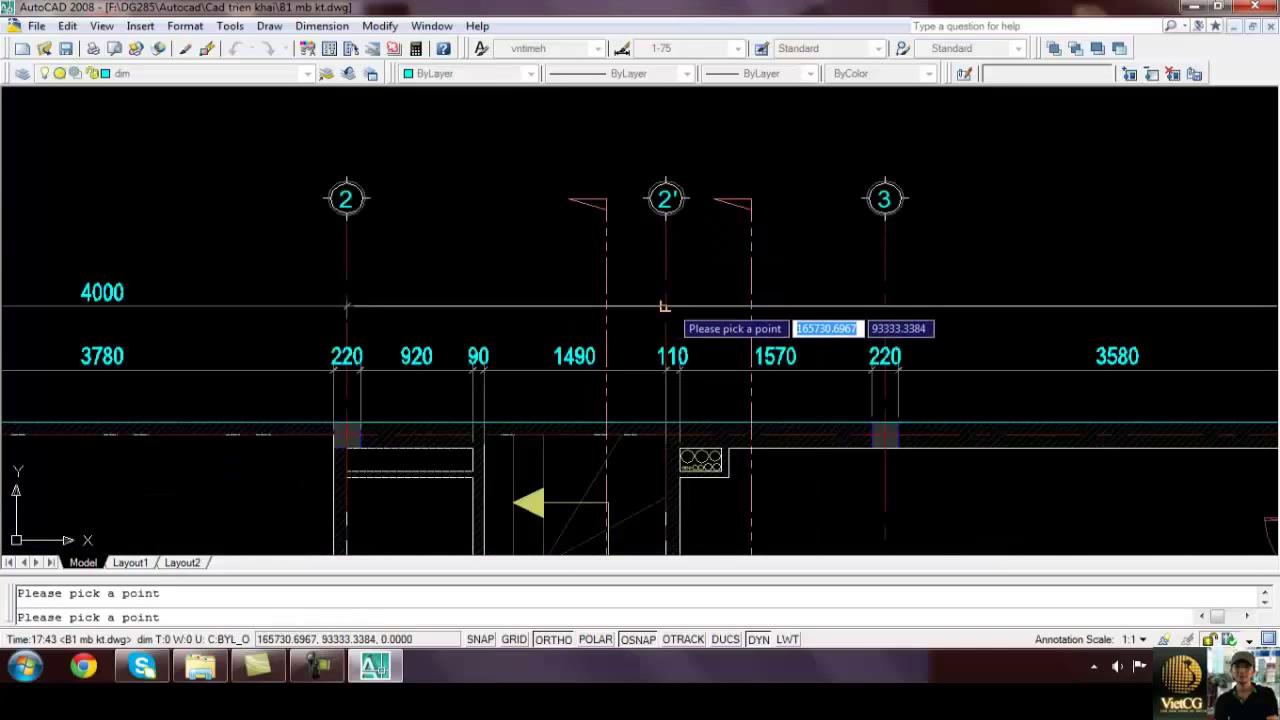
pyautogui.click(666, 328)
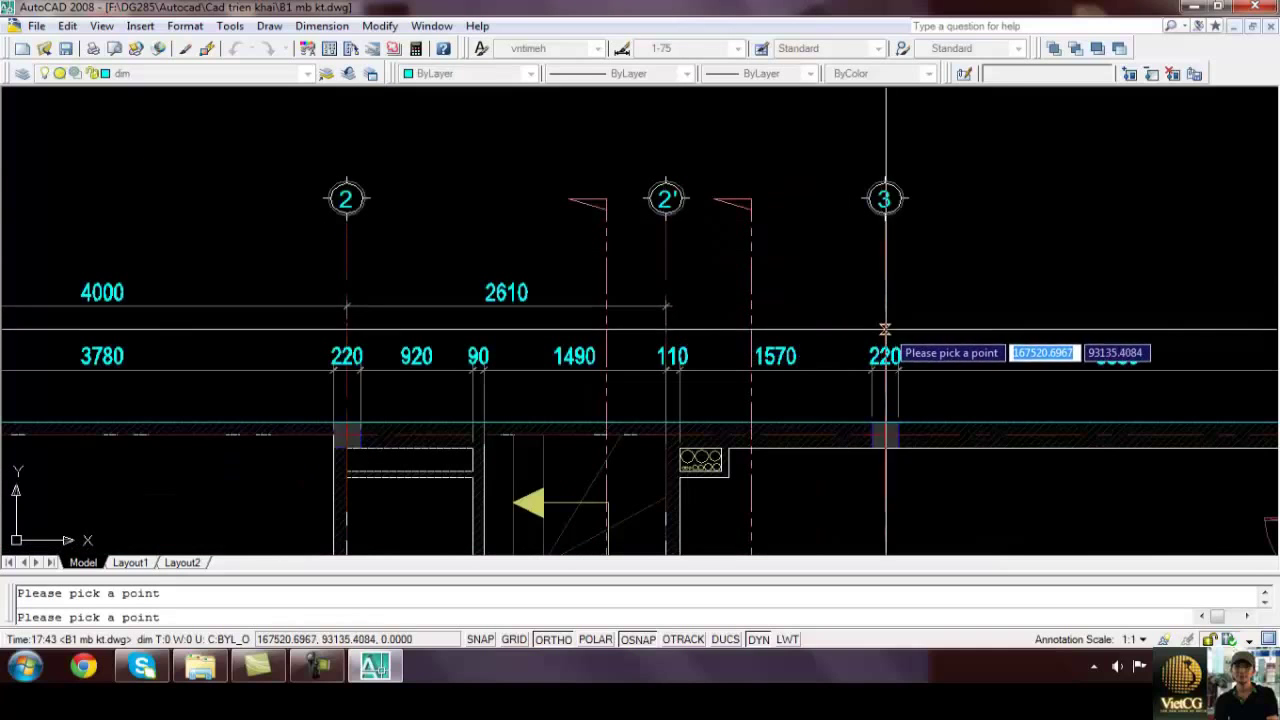
pyautogui.click(884, 330)
pyautogui.moveTo(949, 320); pyautogui.dragTo(495, 320, button='middle')
pyautogui.click(896, 331)
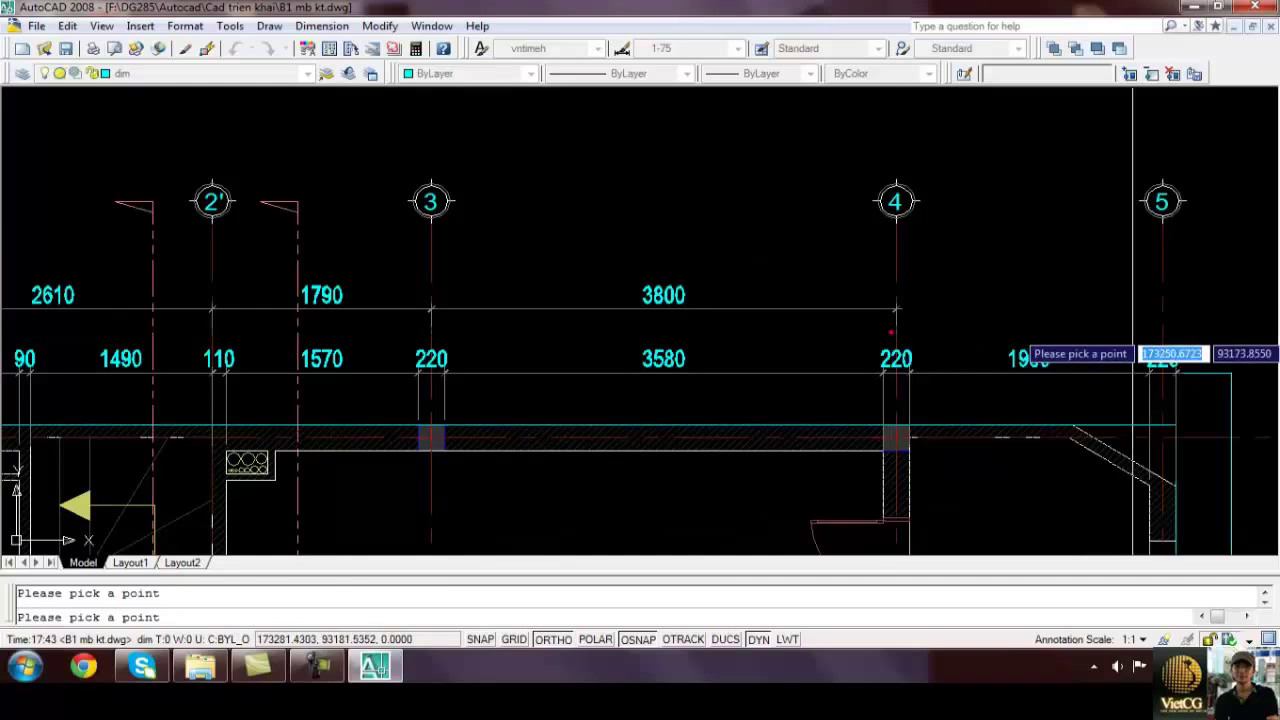
pyautogui.click(1162, 331)
pyautogui.press('Return')
pyautogui.scroll(-5, 1105, 405)
pyautogui.scroll(2, 1105, 405)
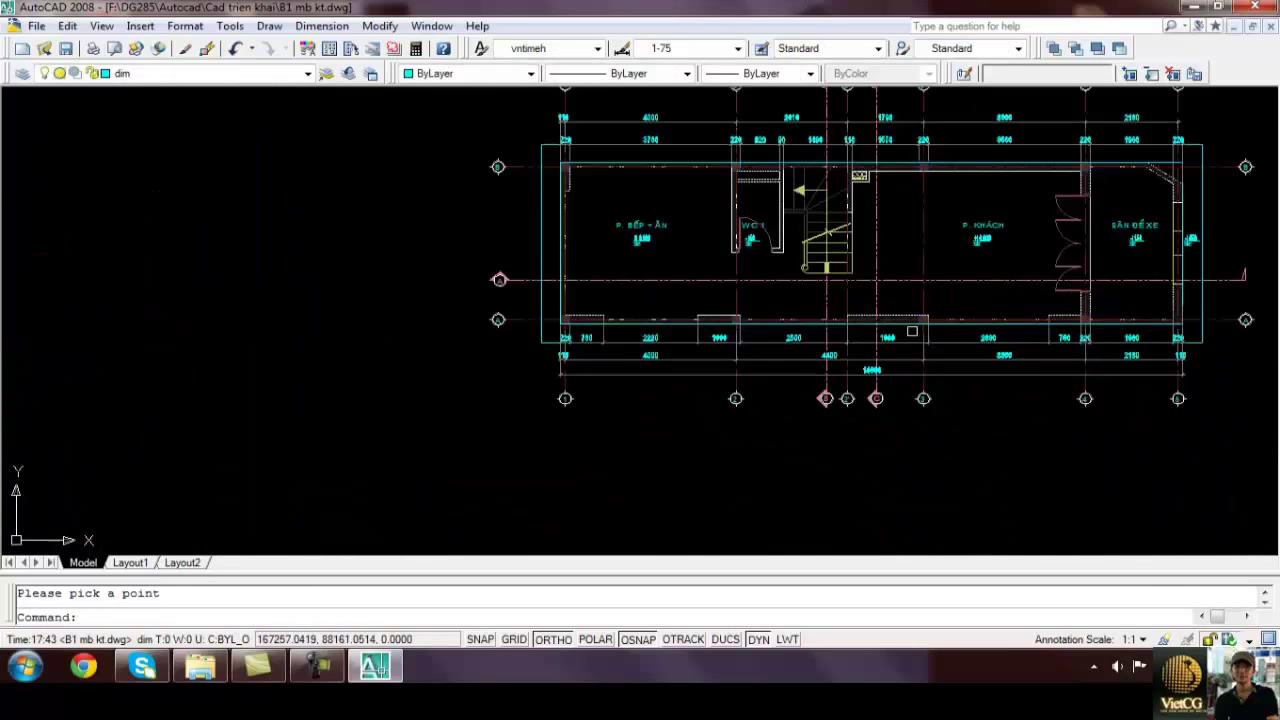
pyautogui.scroll(2, 778, 386)
pyautogui.click(736, 374)
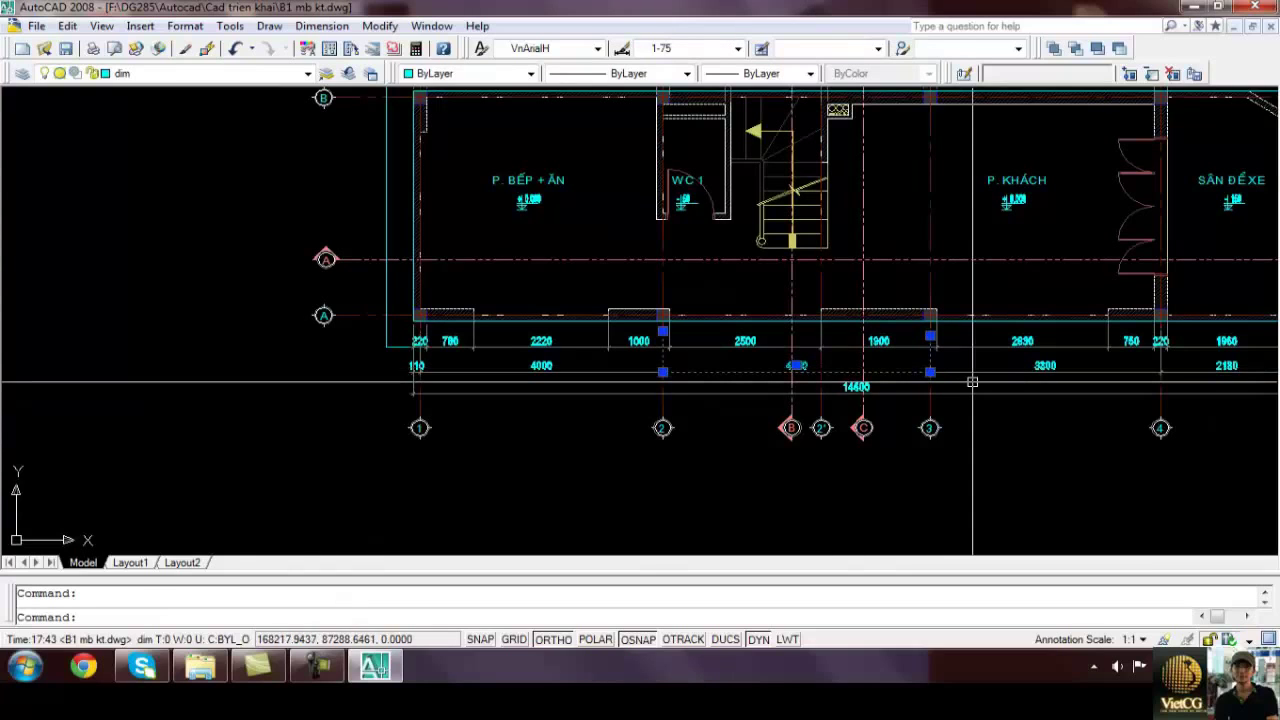
pyautogui.click(663, 412)
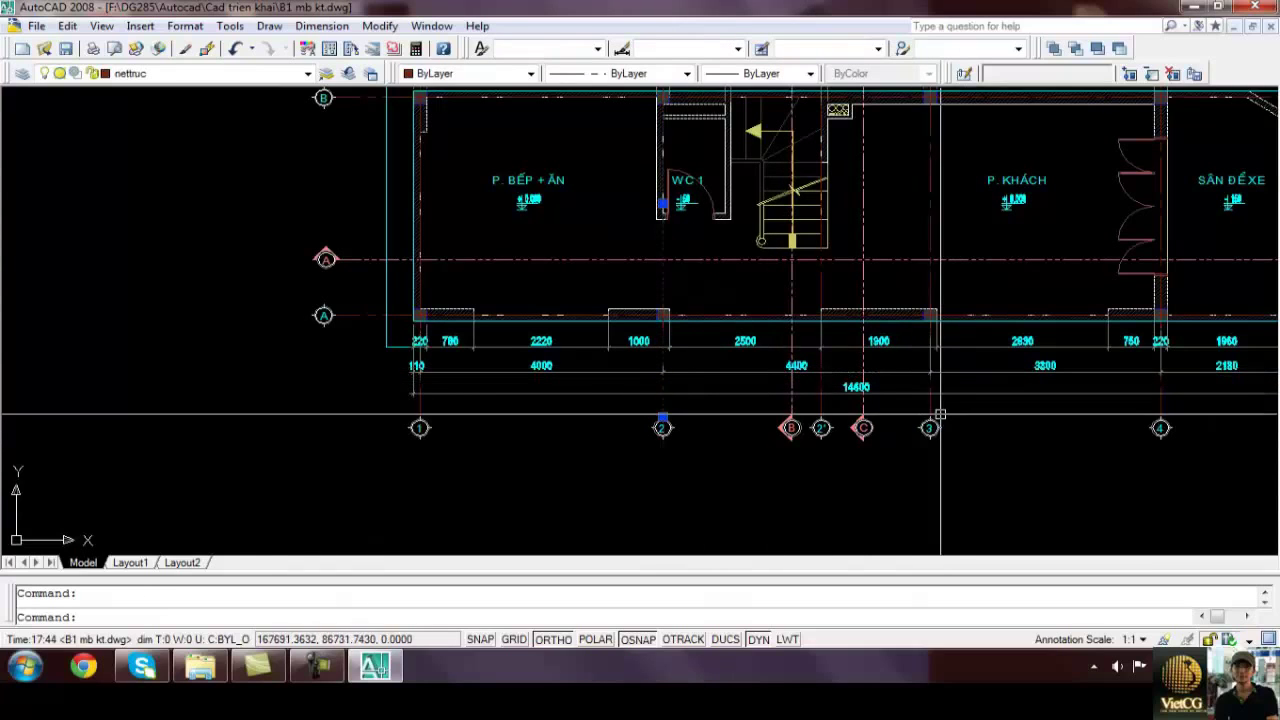
pyautogui.press('Escape')
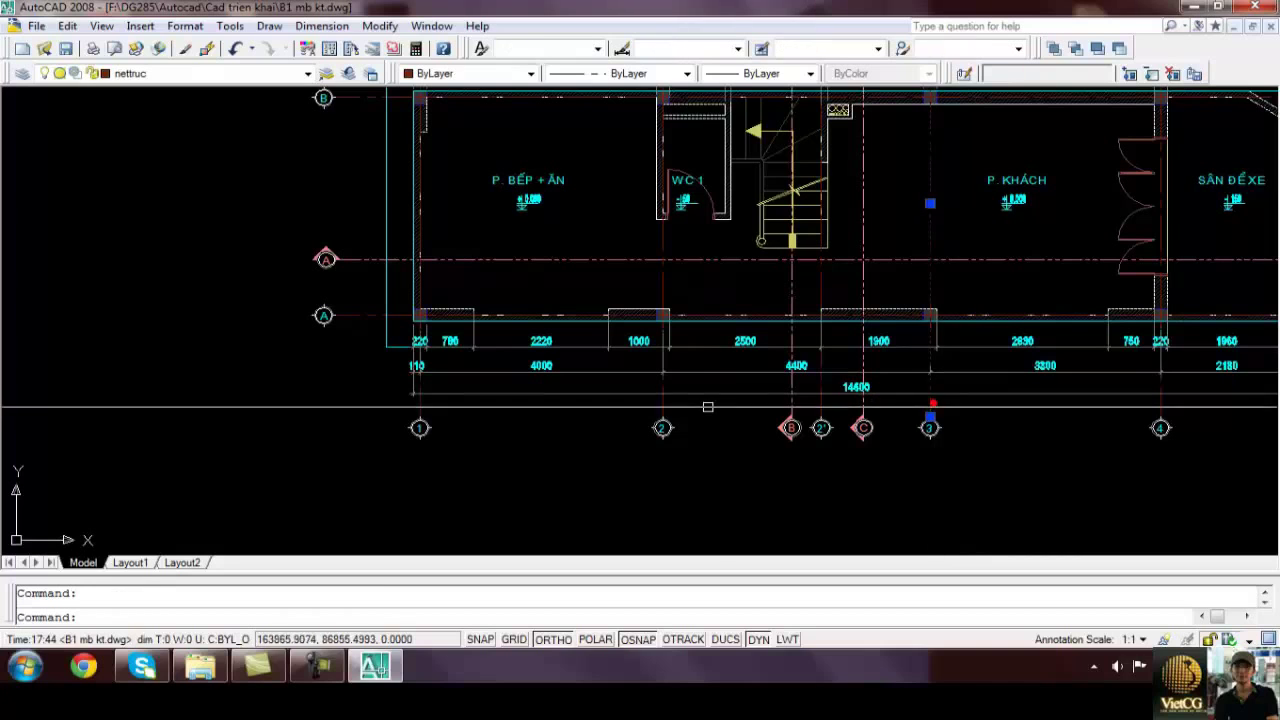
pyautogui.press('Escape')
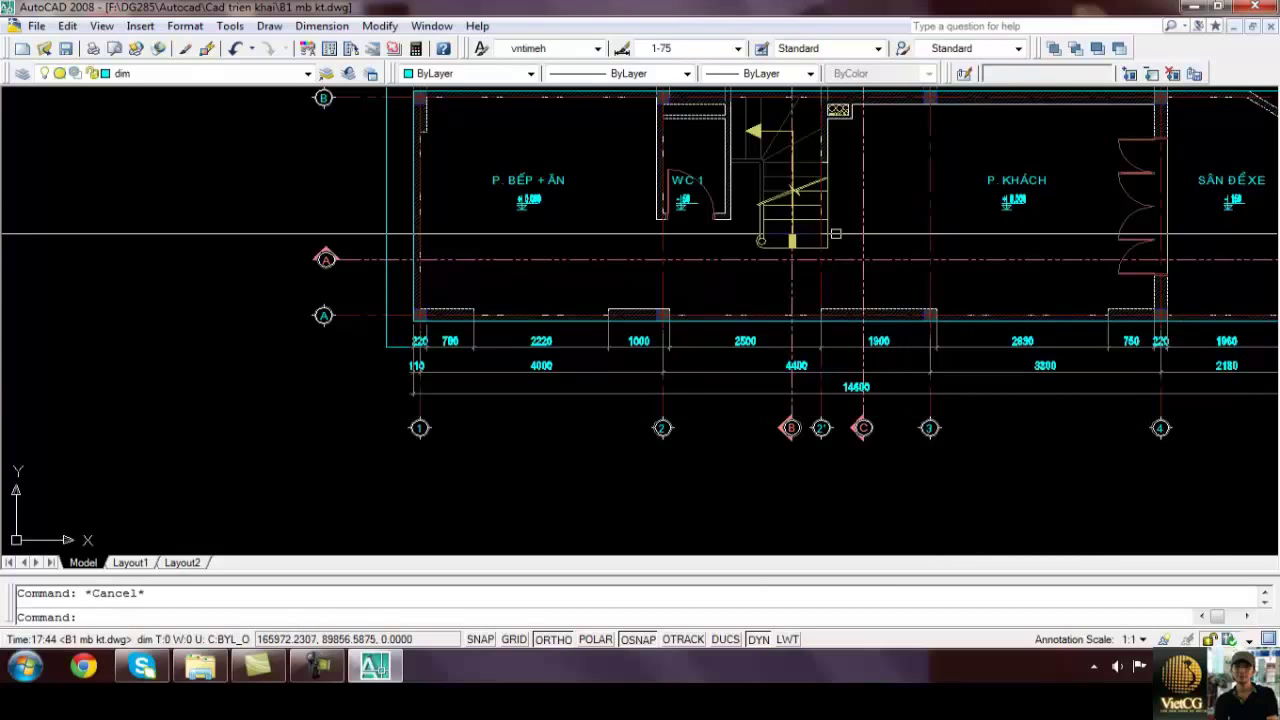
pyautogui.moveTo(796, 90); pyautogui.dragTo(776, 243, button='middle')
pyautogui.moveTo(860, 454); pyautogui.dragTo(820, 274, button='middle')
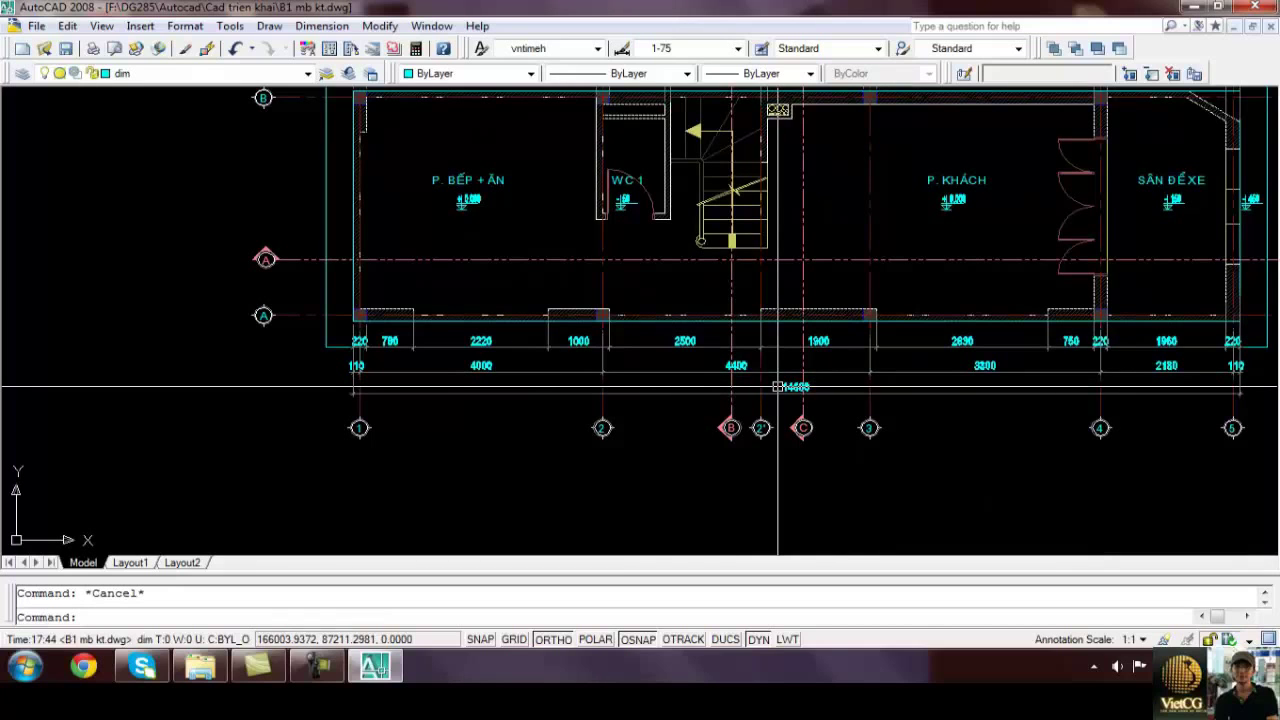
pyautogui.moveTo(778, 386); pyautogui.dragTo(769, 518, button='middle')
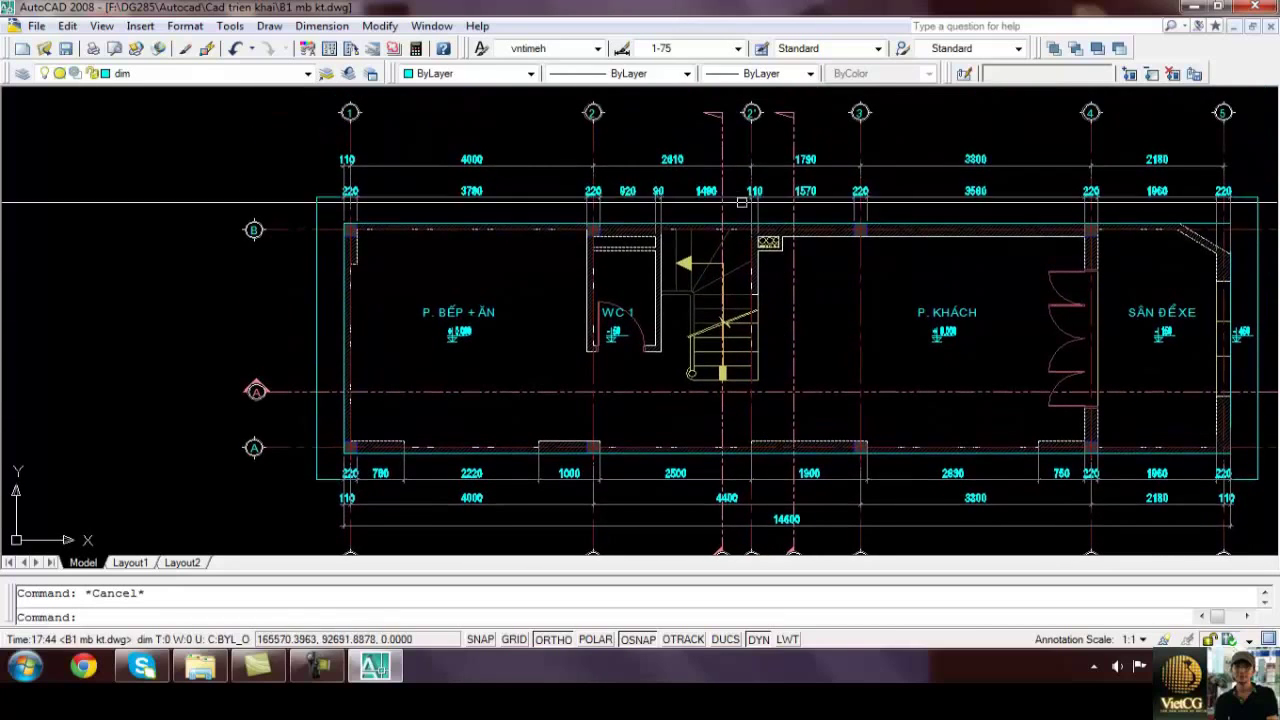
pyautogui.click(745, 165)
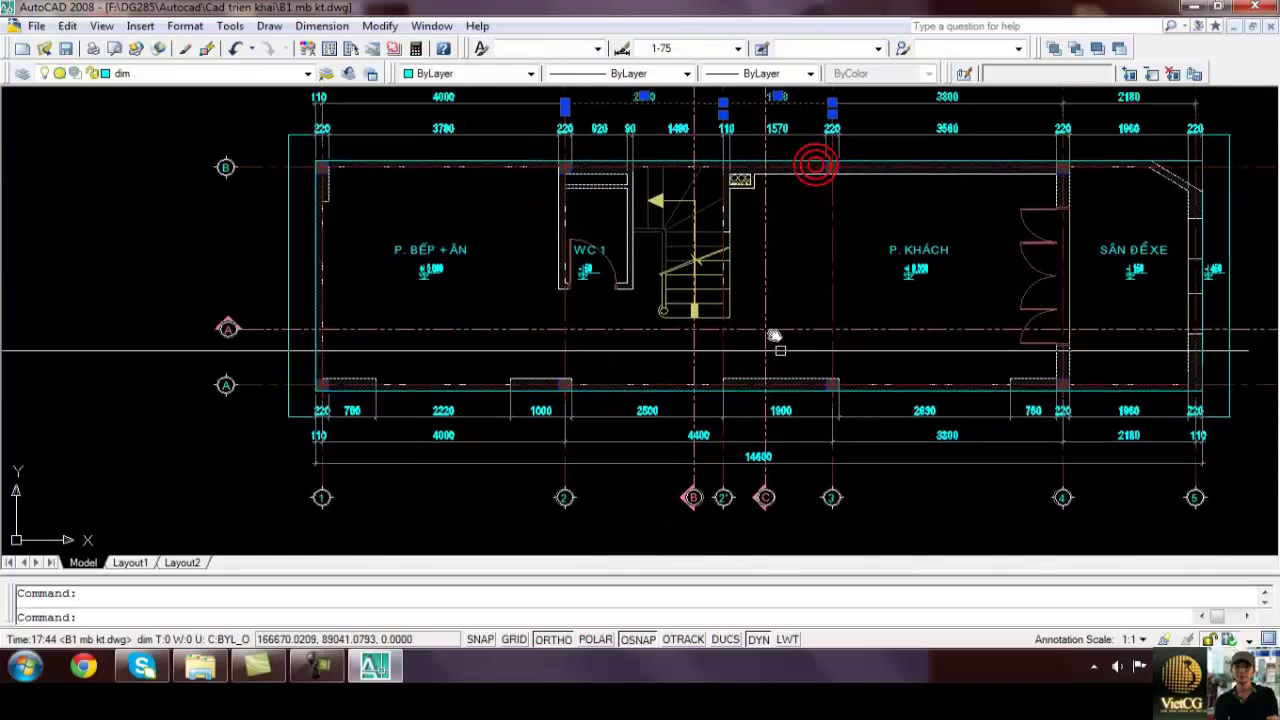
pyautogui.moveTo(774, 343); pyautogui.dragTo(738, 261, button='middle')
pyautogui.click(697, 426)
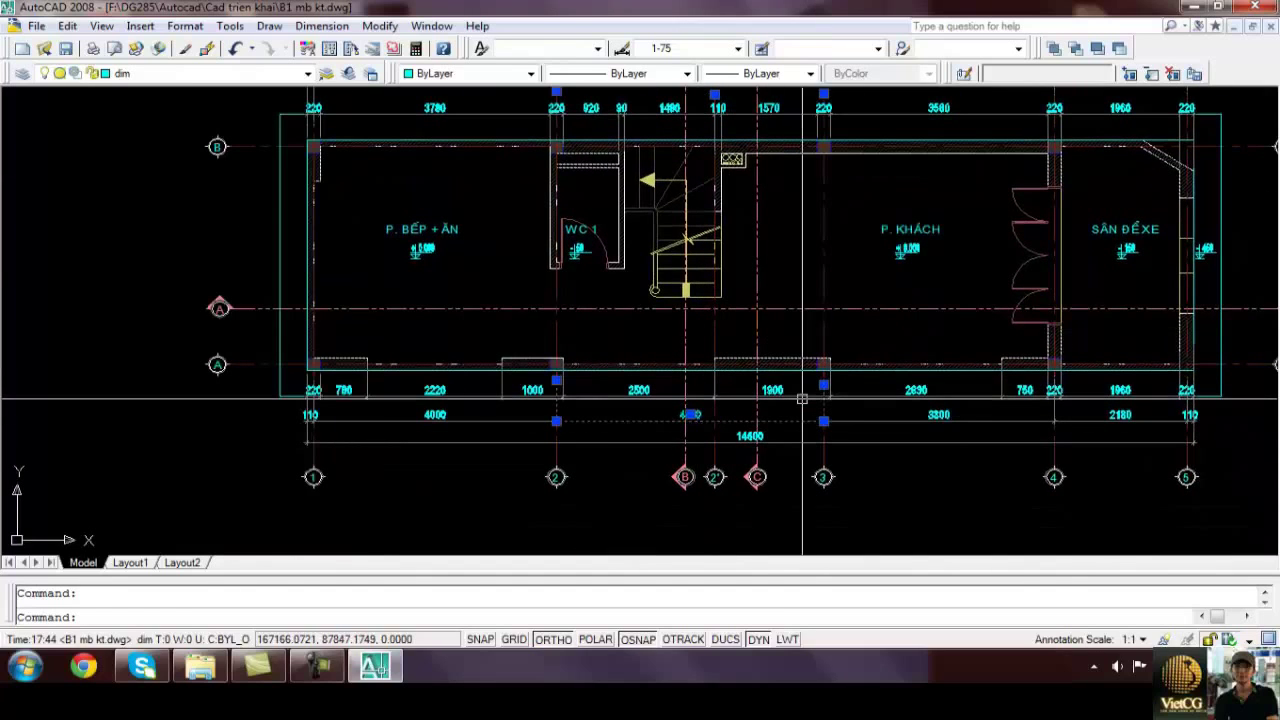
pyautogui.moveTo(816, 335); pyautogui.dragTo(806, 449, button='middle')
pyautogui.press('Escape')
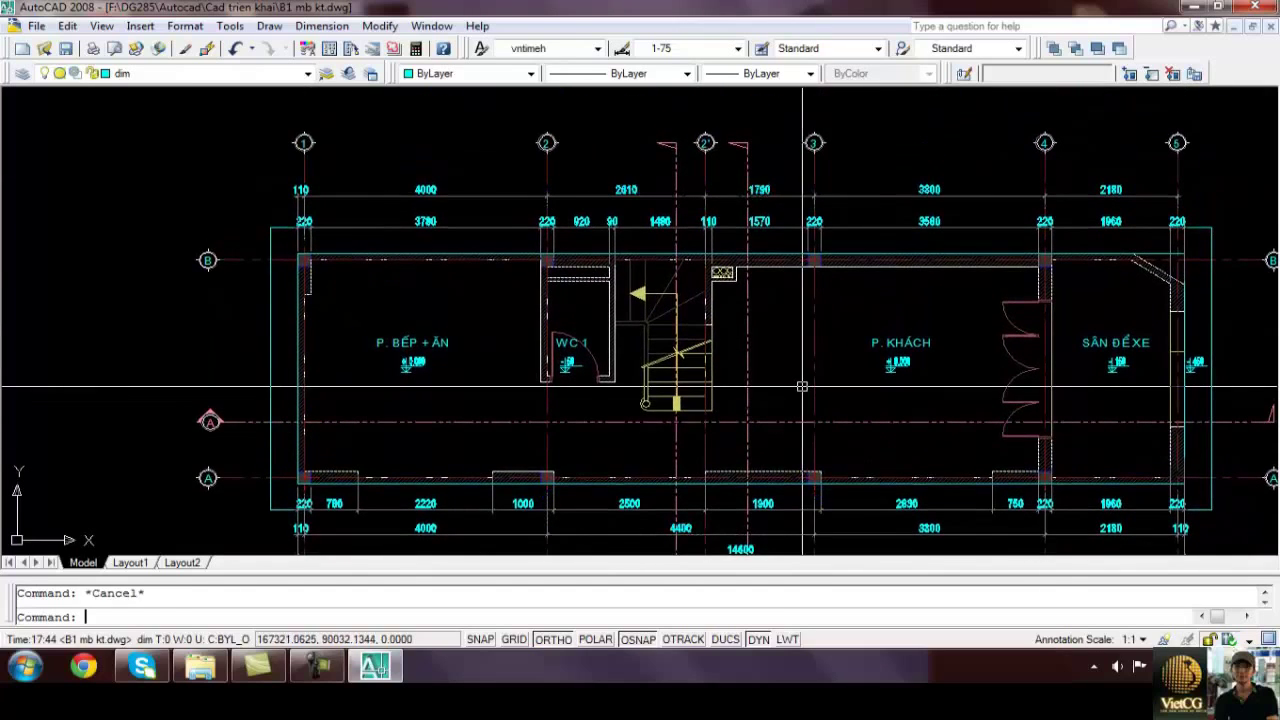
pyautogui.click(772, 196)
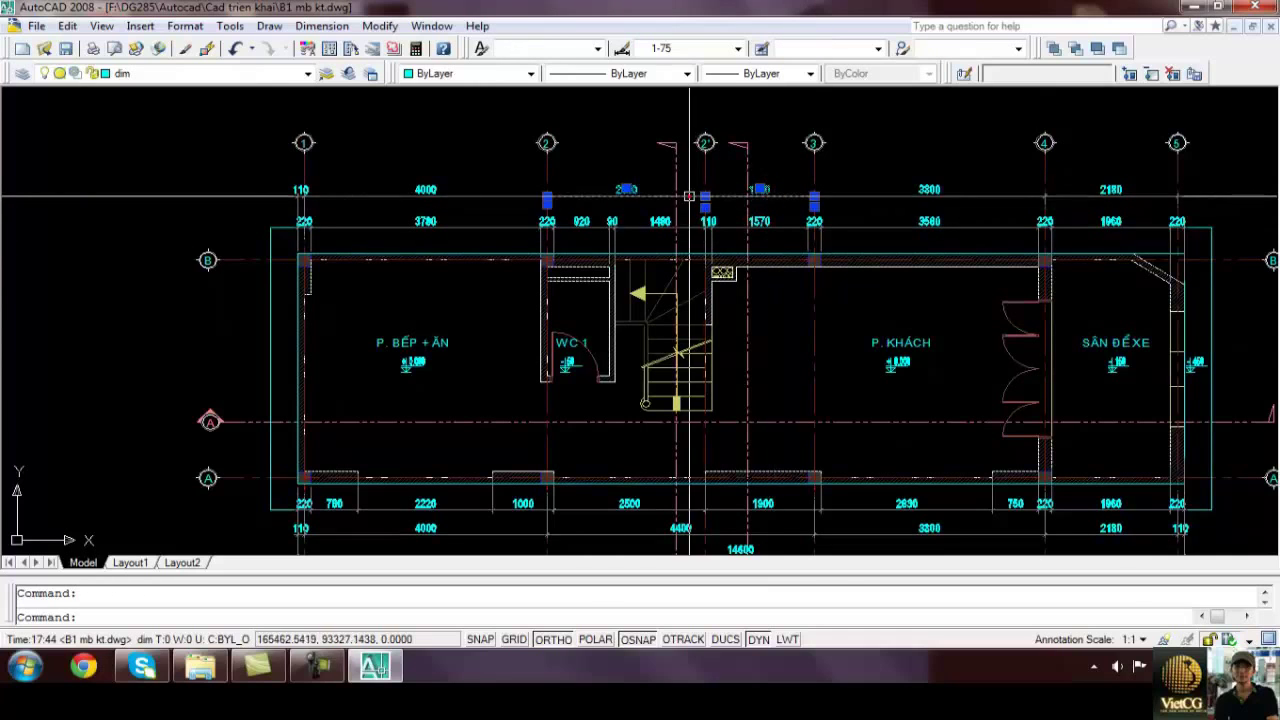
pyautogui.moveTo(704, 535); pyautogui.dragTo(684, 403, button='middle')
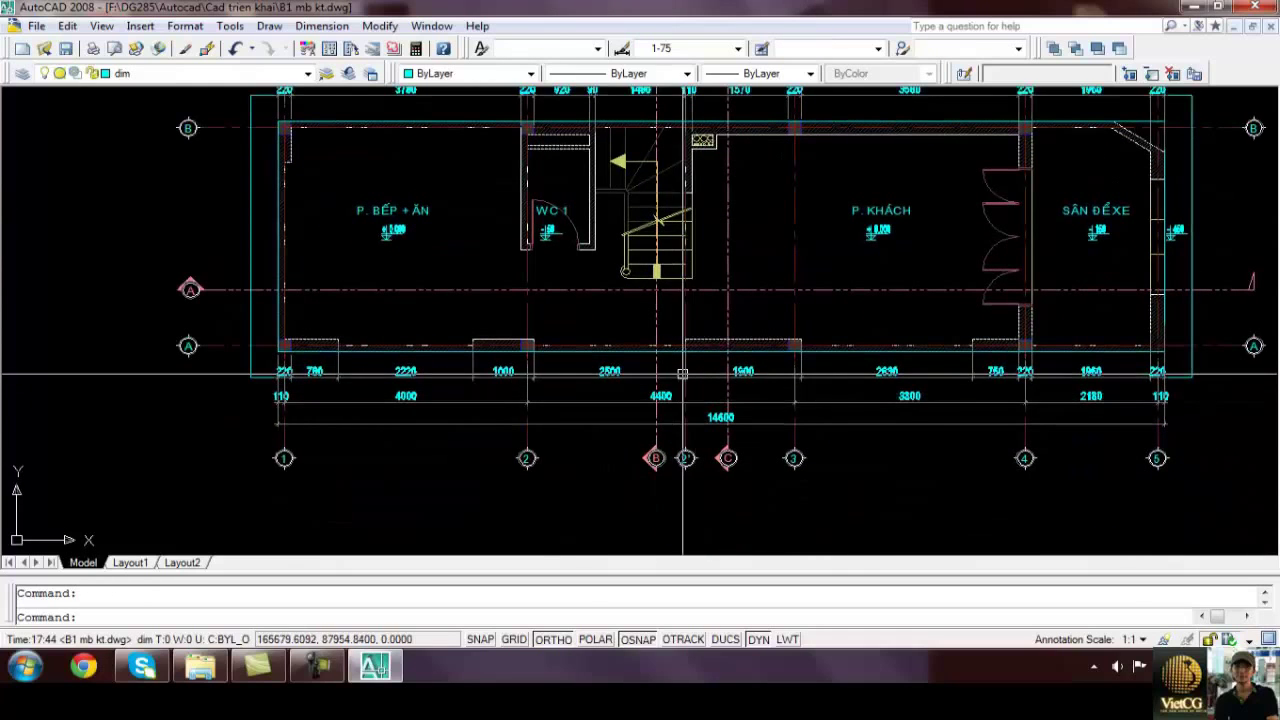
pyautogui.press('Escape')
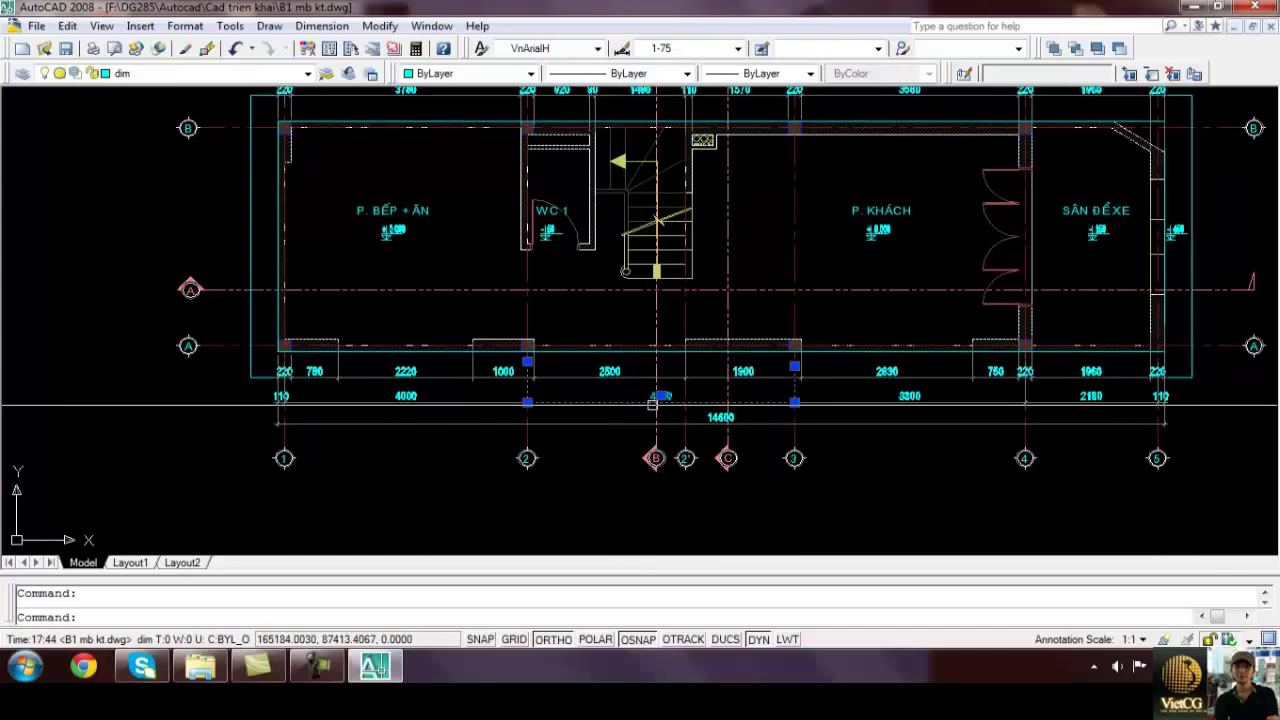
pyautogui.moveTo(841, 401); pyautogui.dragTo(837, 507, button='middle')
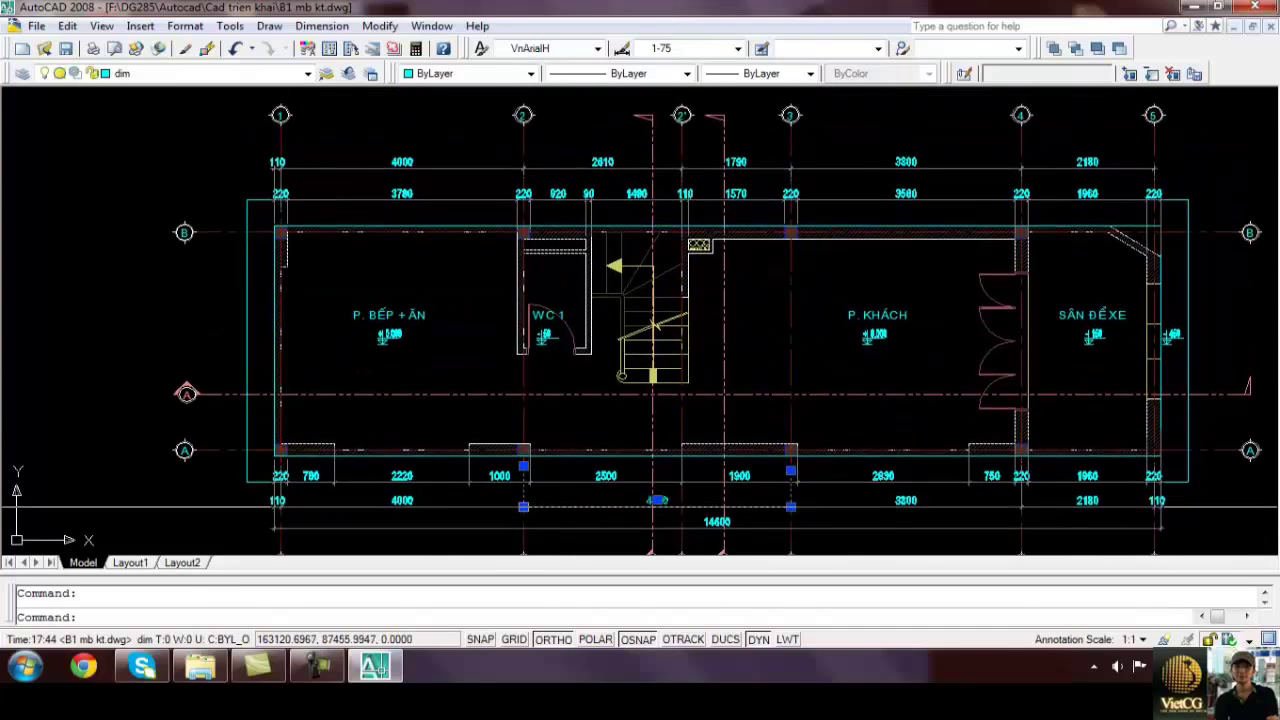
# Add the overall 14600 linear dimension between the outer walls above the top chains
pyautogui.press('Escape')
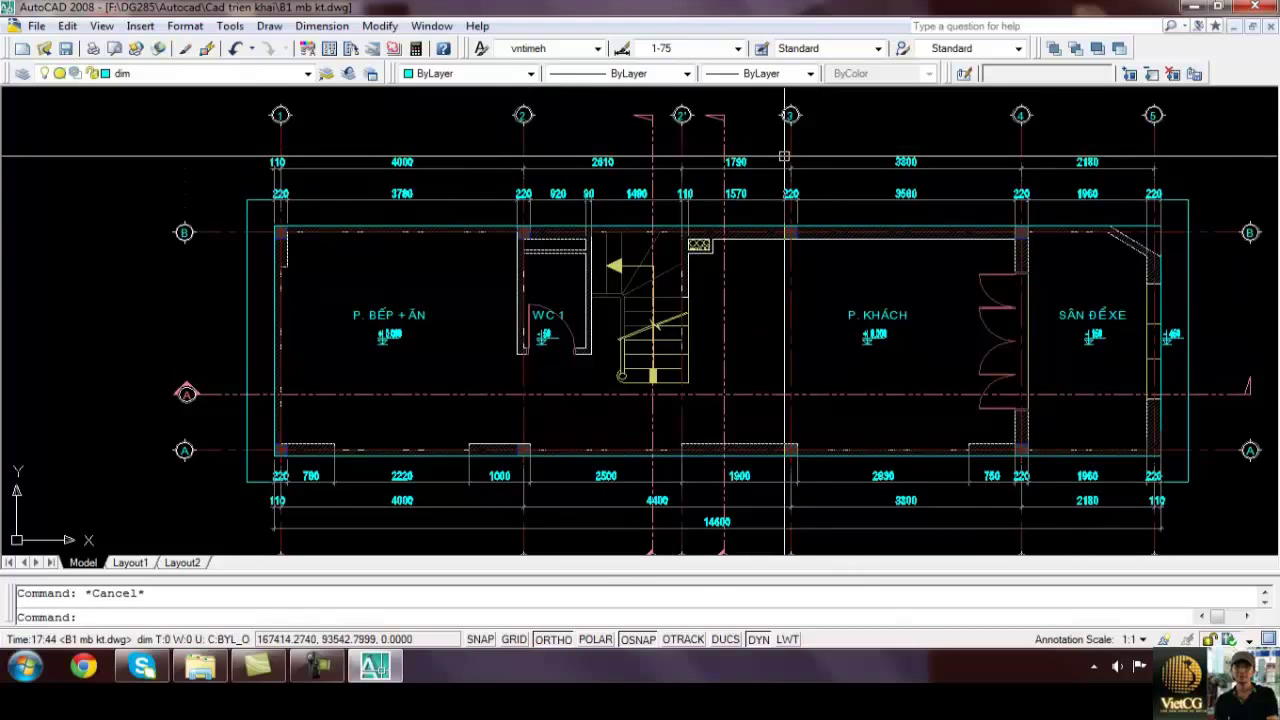
pyautogui.moveTo(691, 180); pyautogui.dragTo(701, 212, button='middle')
pyautogui.write('d')
pyautogui.press('space')
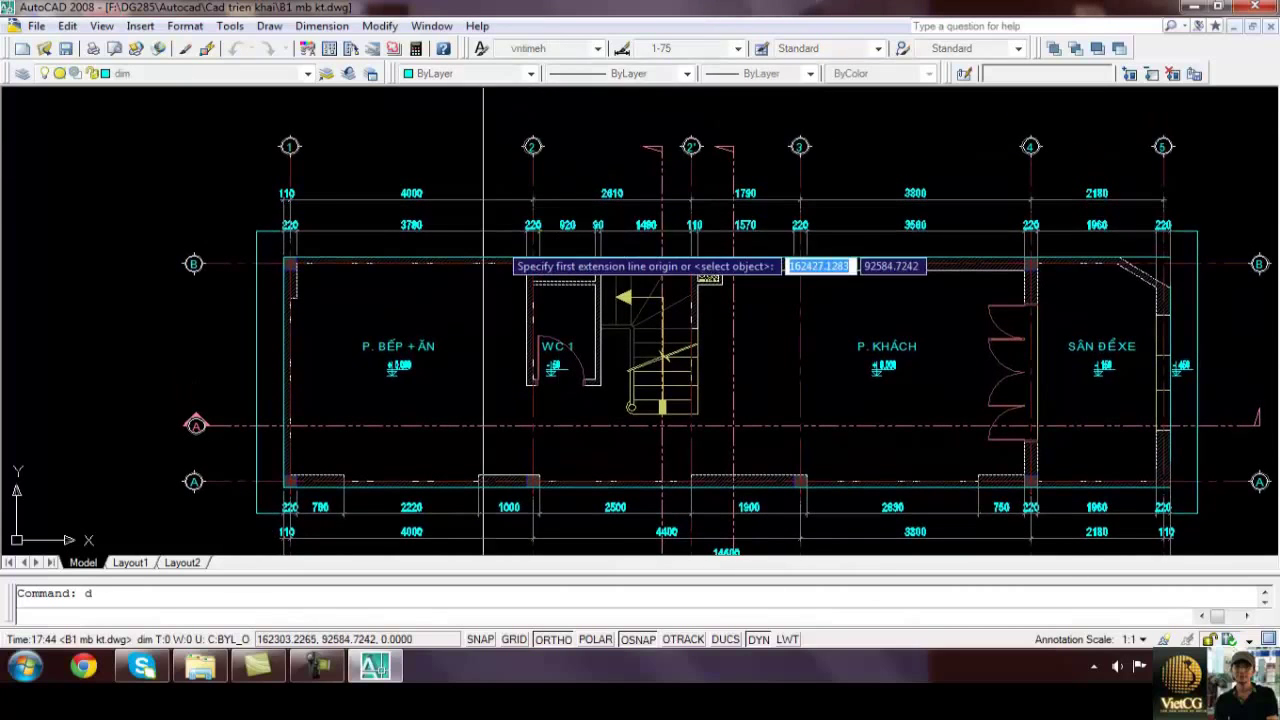
pyautogui.click(282, 213)
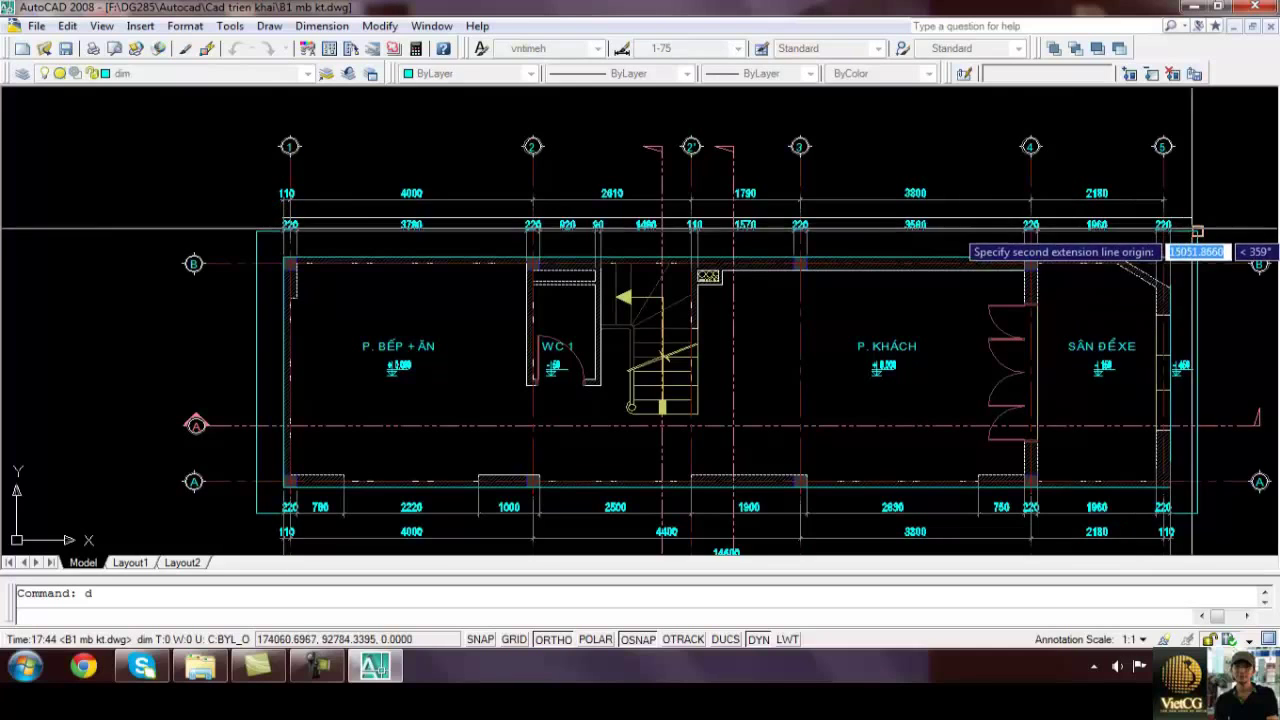
pyautogui.scroll(5, 1190, 228)
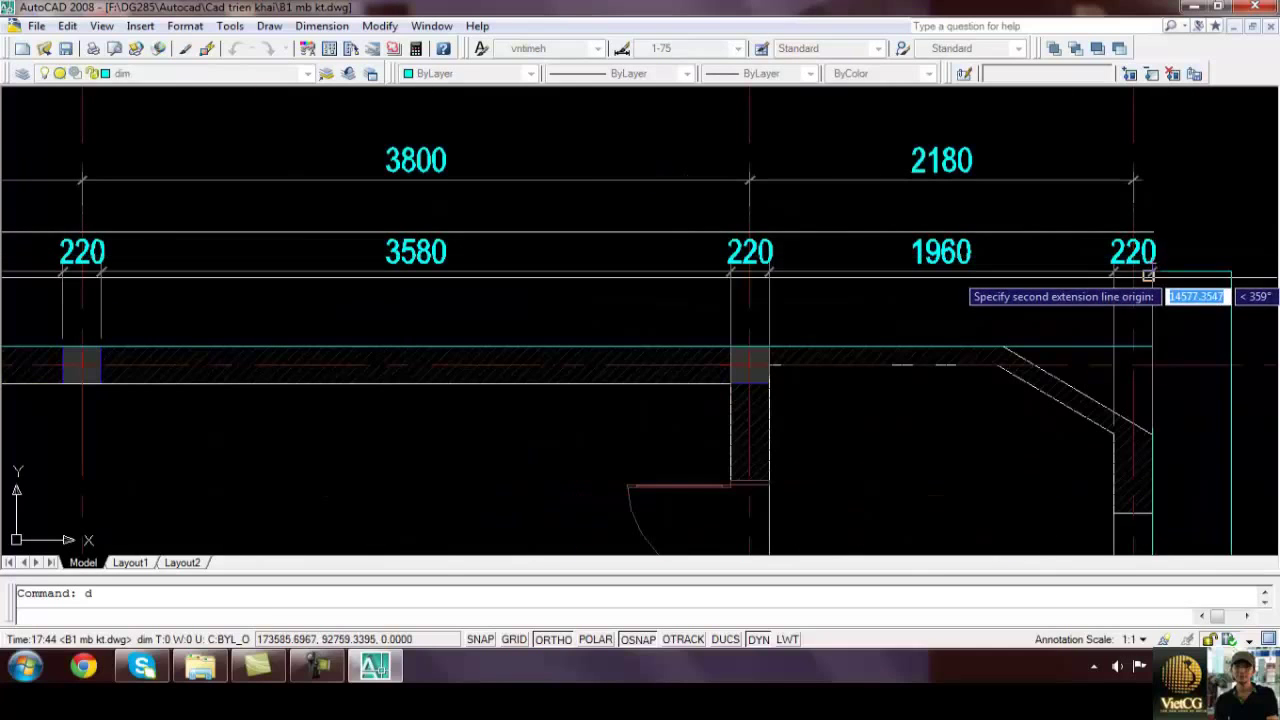
pyautogui.click(1148, 275)
pyautogui.click(1001, 112)
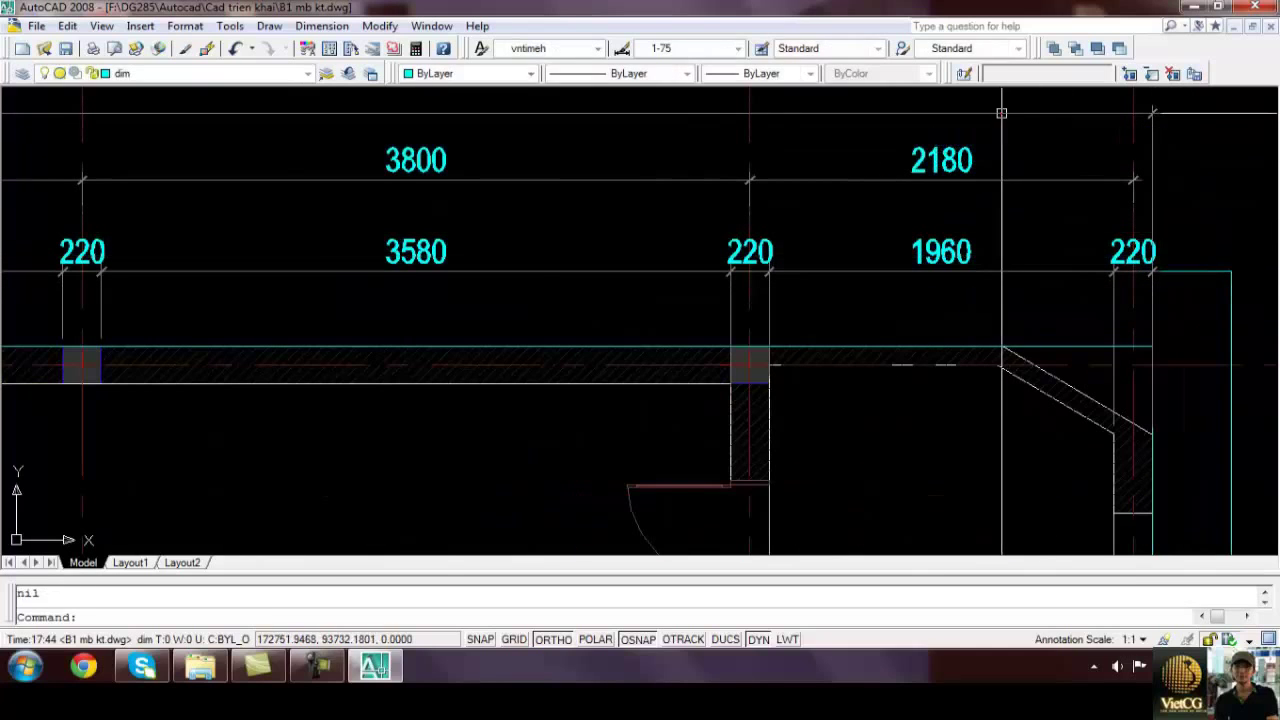
# Add a 110 end dimension at the right wall and recentre the plan in view
pyautogui.write('d')
pyautogui.press('Return')
pyautogui.click(1137, 216)
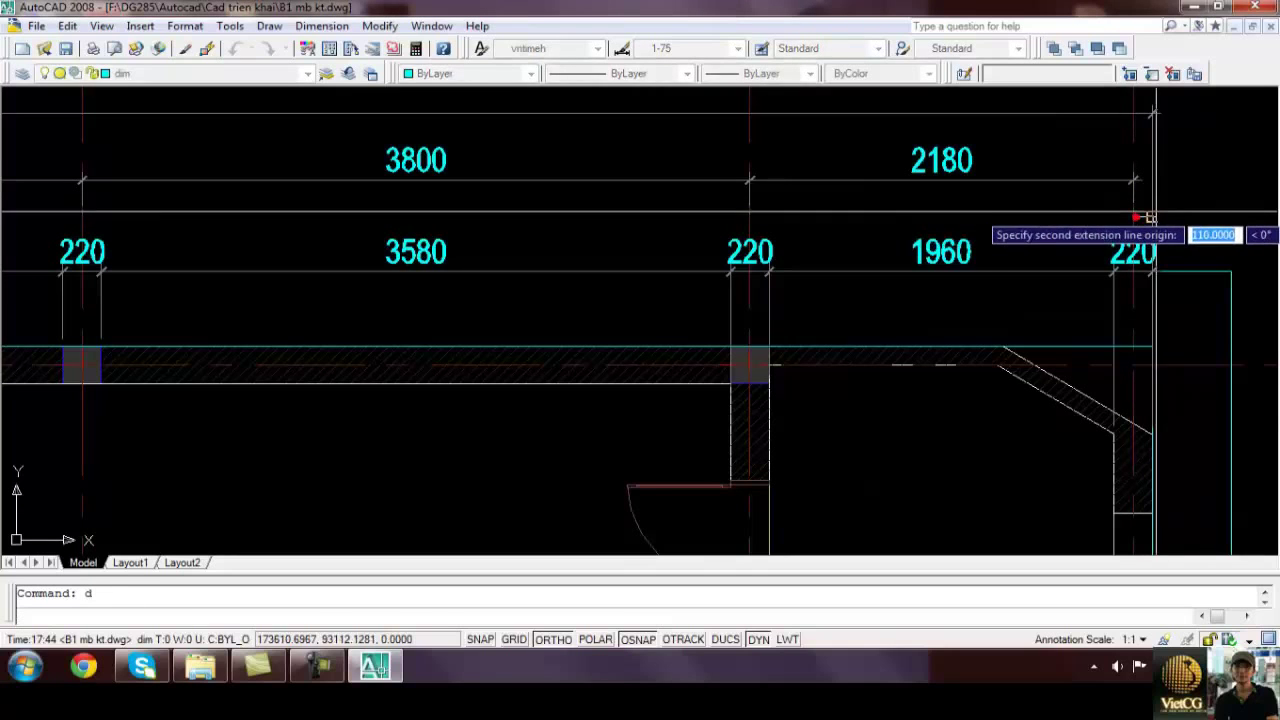
pyautogui.click(1151, 216)
pyautogui.click(1146, 180)
pyautogui.press('Escape')
pyautogui.scroll(-7, 1173, 258)
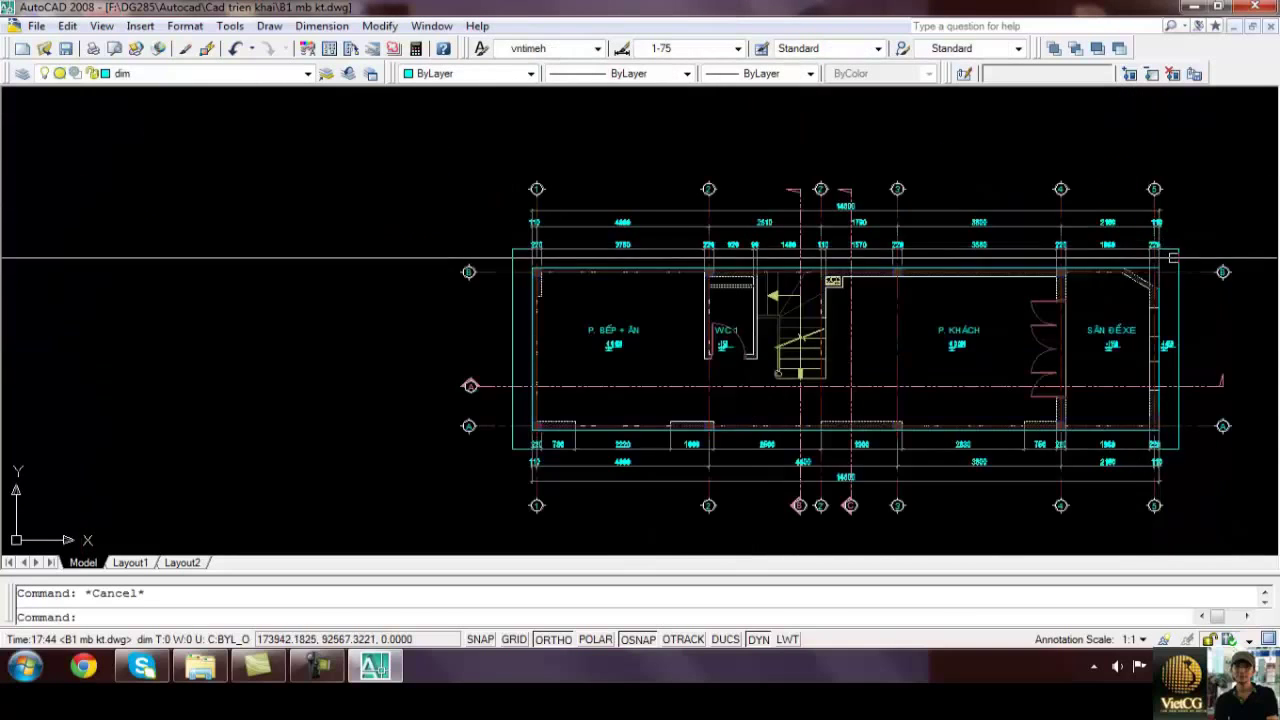
pyautogui.moveTo(1173, 258); pyautogui.dragTo(1000, 221, button='middle')
pyautogui.write('d')
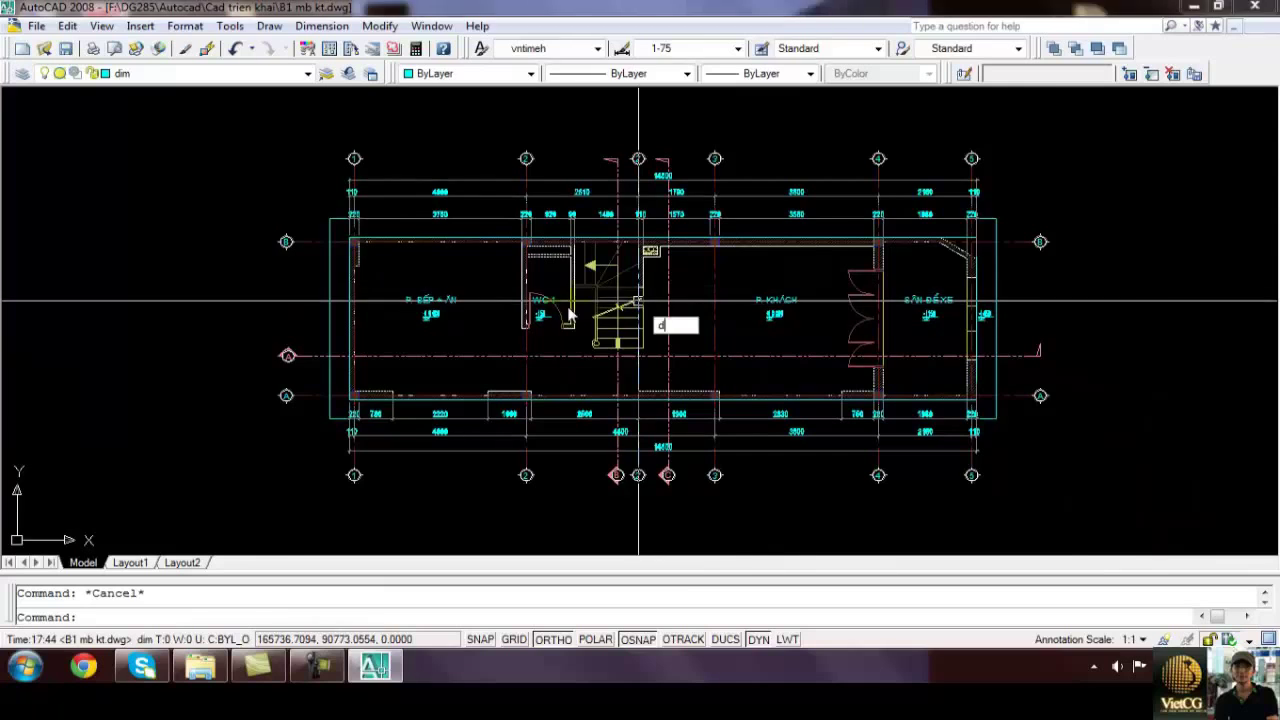
pyautogui.press('Return')
pyautogui.scroll(3, 285, 240)
pyautogui.click(437, 237)
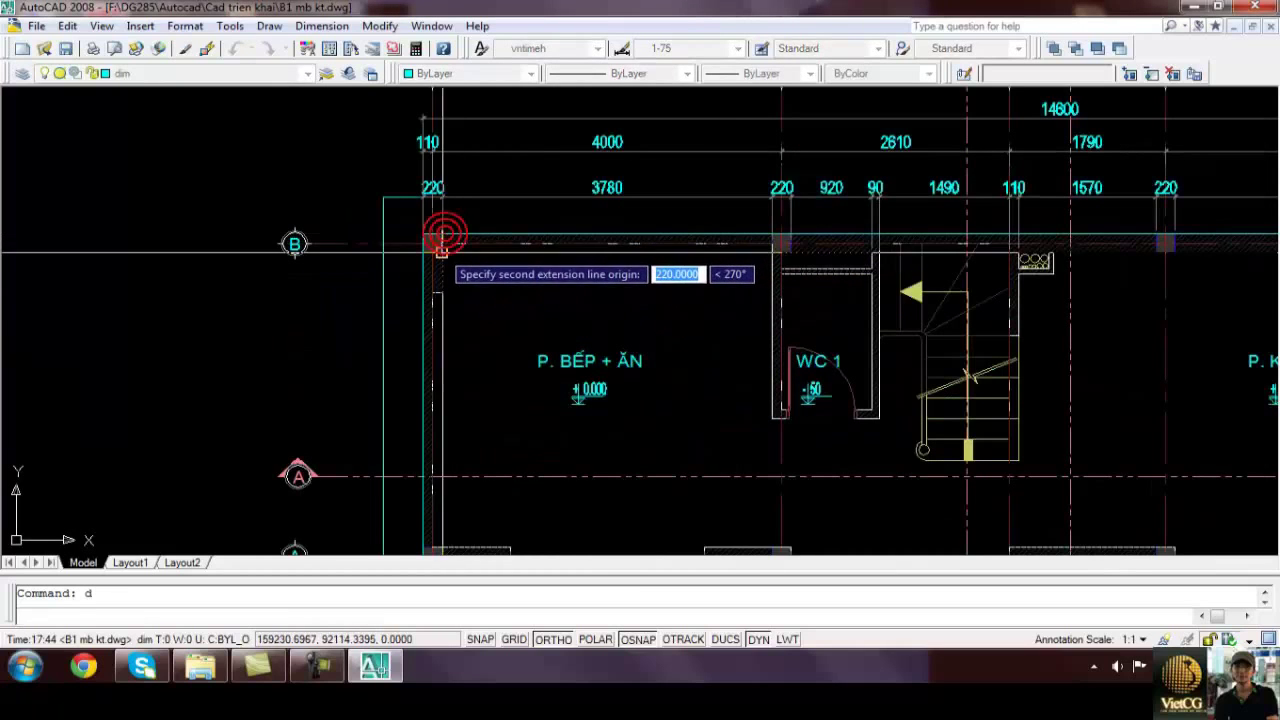
pyautogui.click(441, 250)
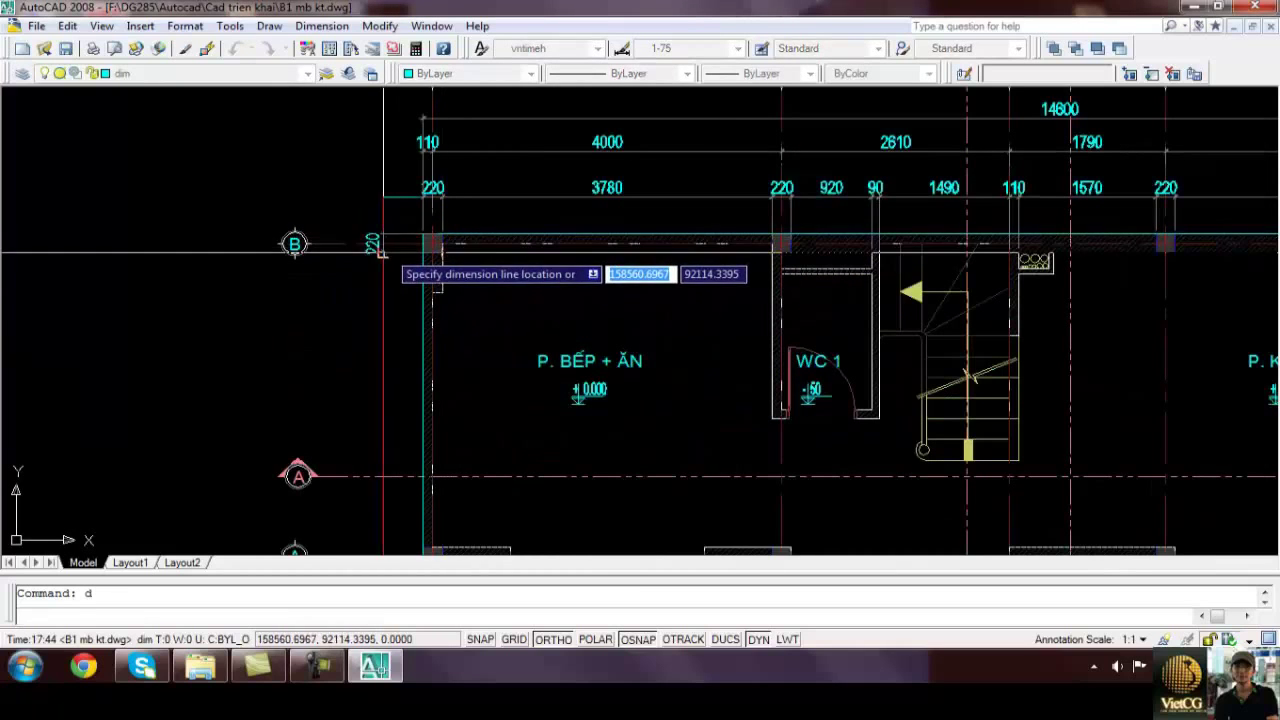
pyautogui.click(372, 245)
pyautogui.moveTo(425, 331); pyautogui.dragTo(425, 258, button='middle')
pyautogui.write('dc')
pyautogui.press('Return')
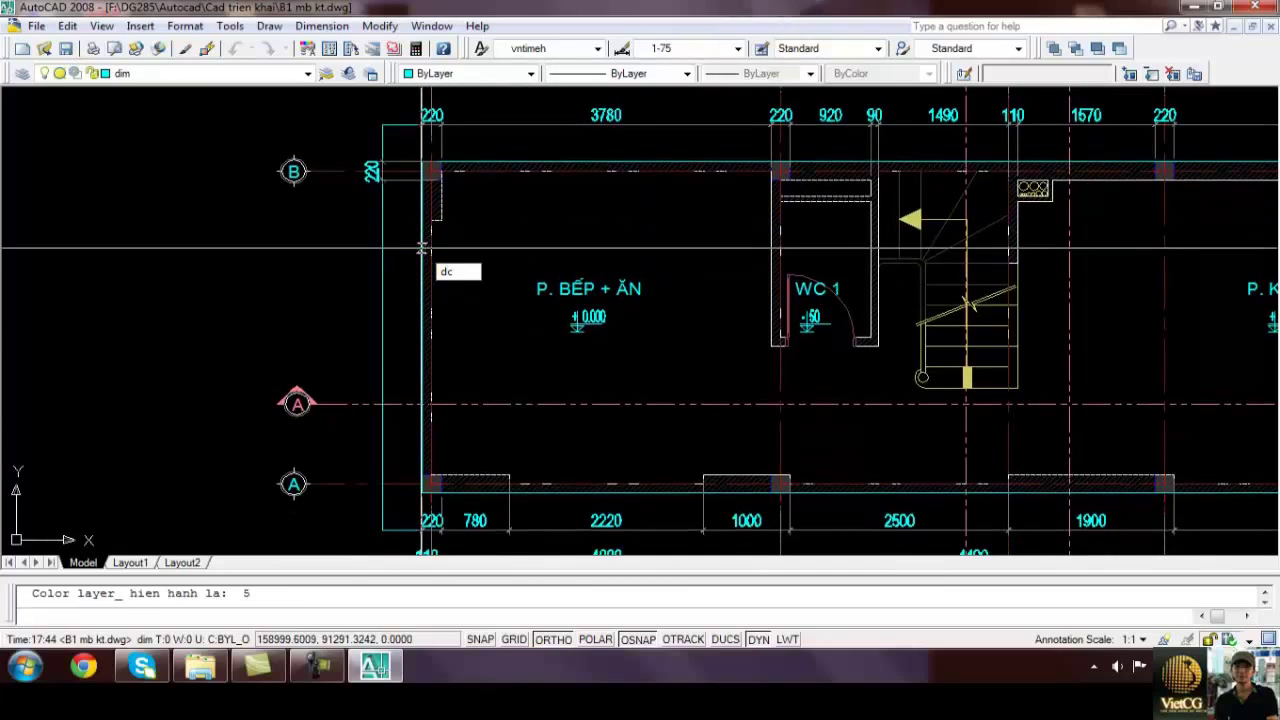
pyautogui.click(439, 222)
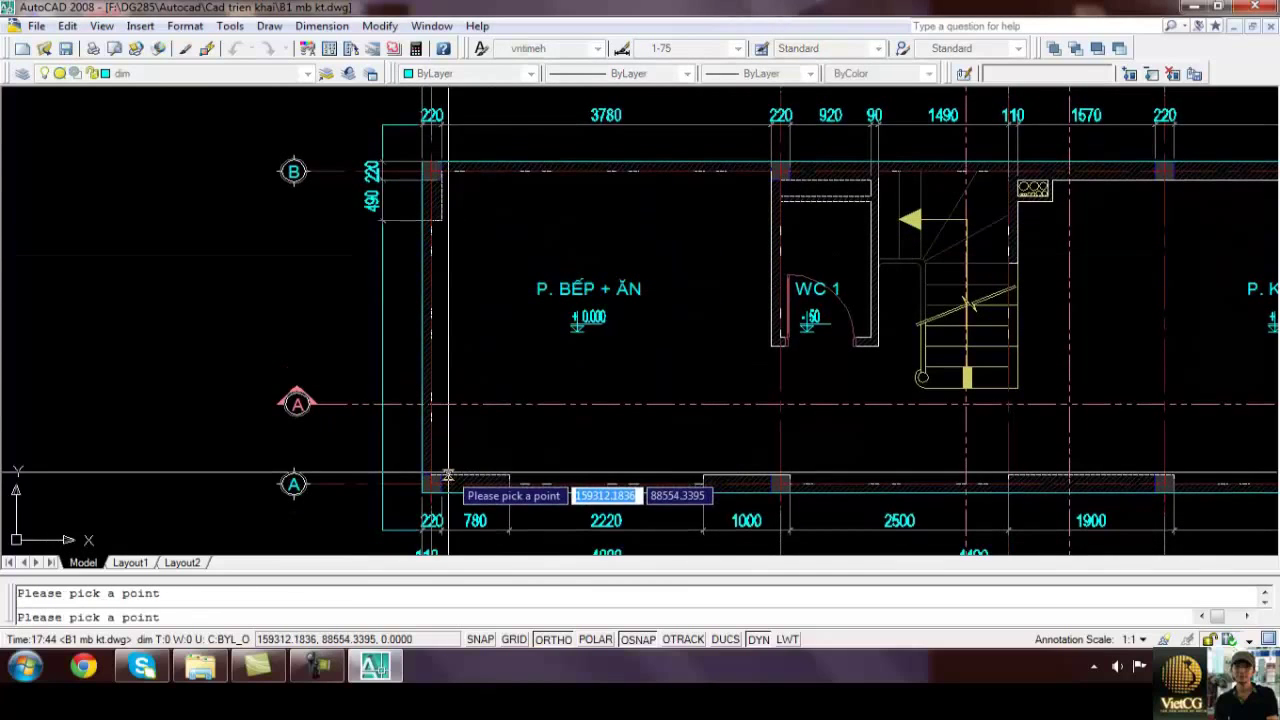
pyautogui.click(441, 476)
pyautogui.click(441, 492)
pyautogui.press('Escape')
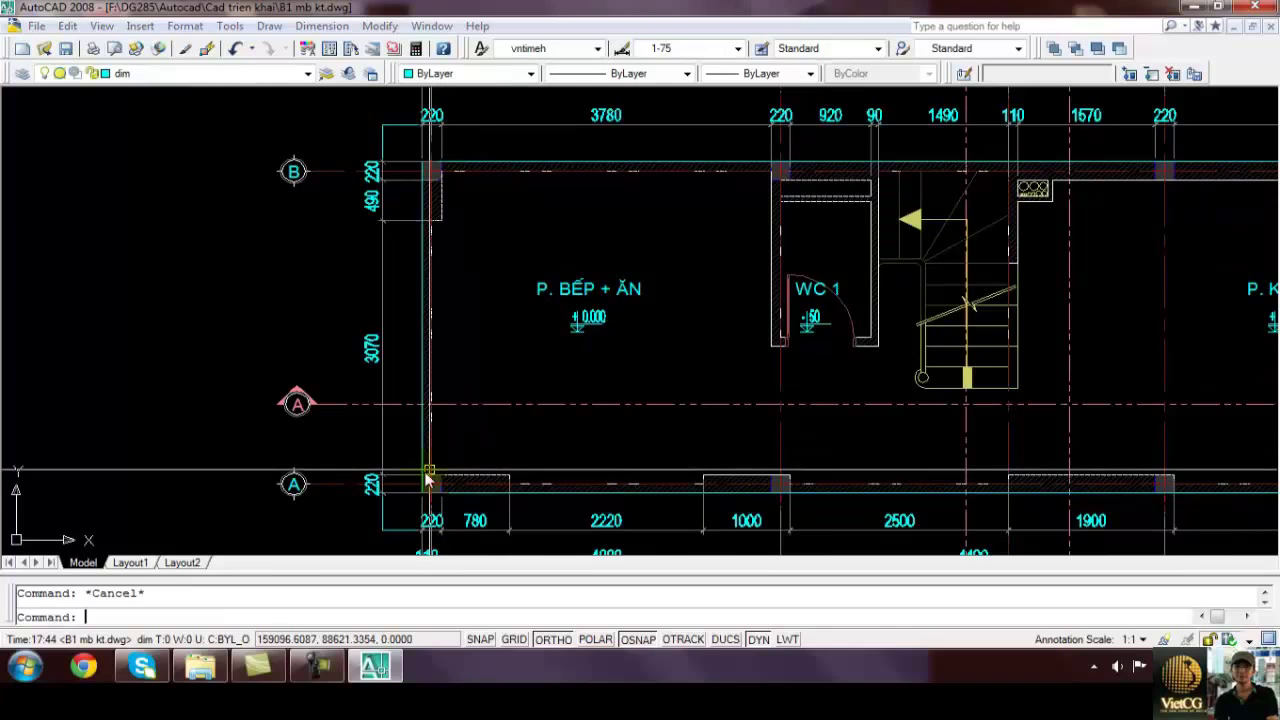
# Add a 110 vertical dimension at grid A, outside the 220 chain
pyautogui.write('d')
pyautogui.press('Return')
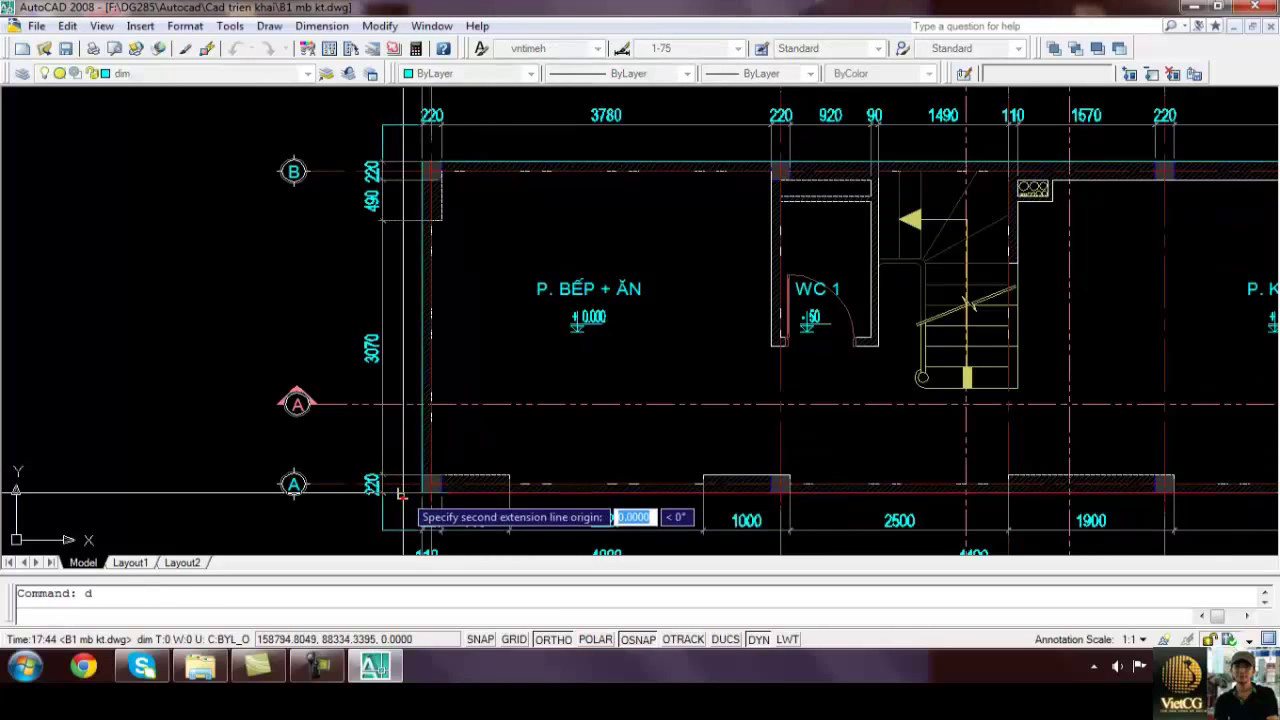
pyautogui.click(395, 492)
pyautogui.click(395, 481)
pyautogui.click(354, 492)
pyautogui.press('Return')
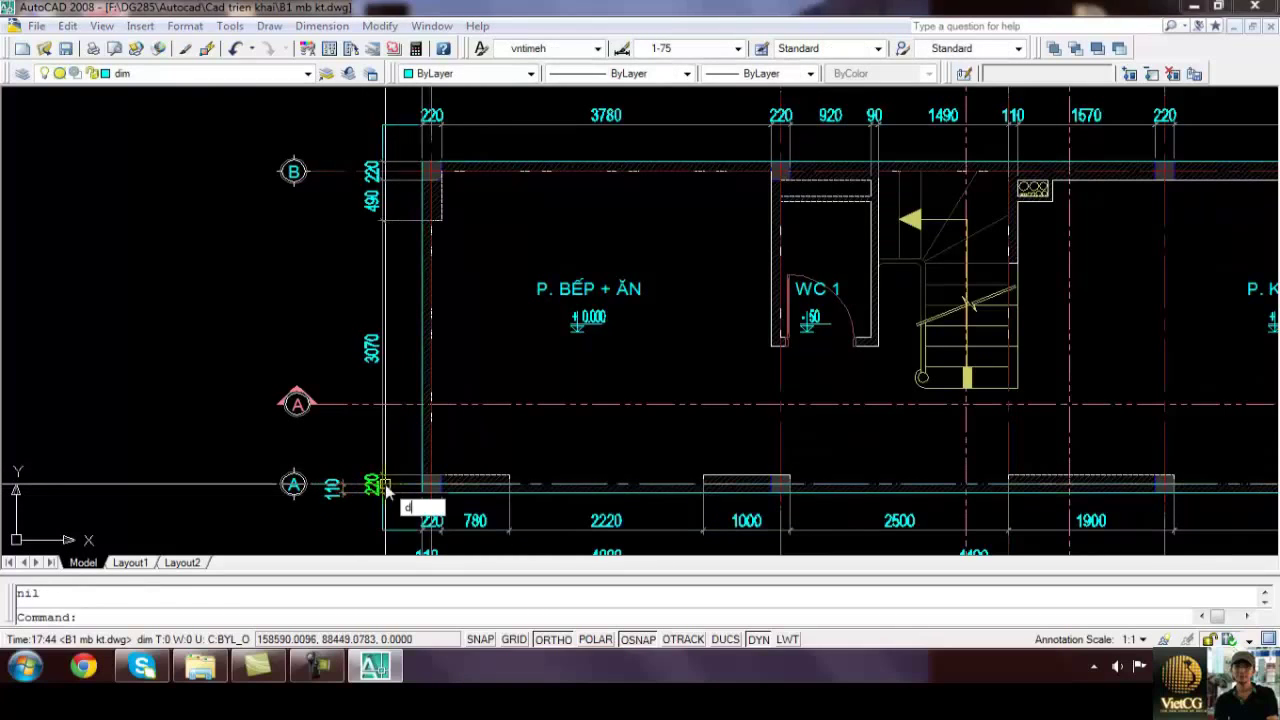
pyautogui.press('Escape')
# Continue the axis chain with DC, adding 3780 and the top 110 at grid B
pyautogui.write('d')
pyautogui.press('Return')
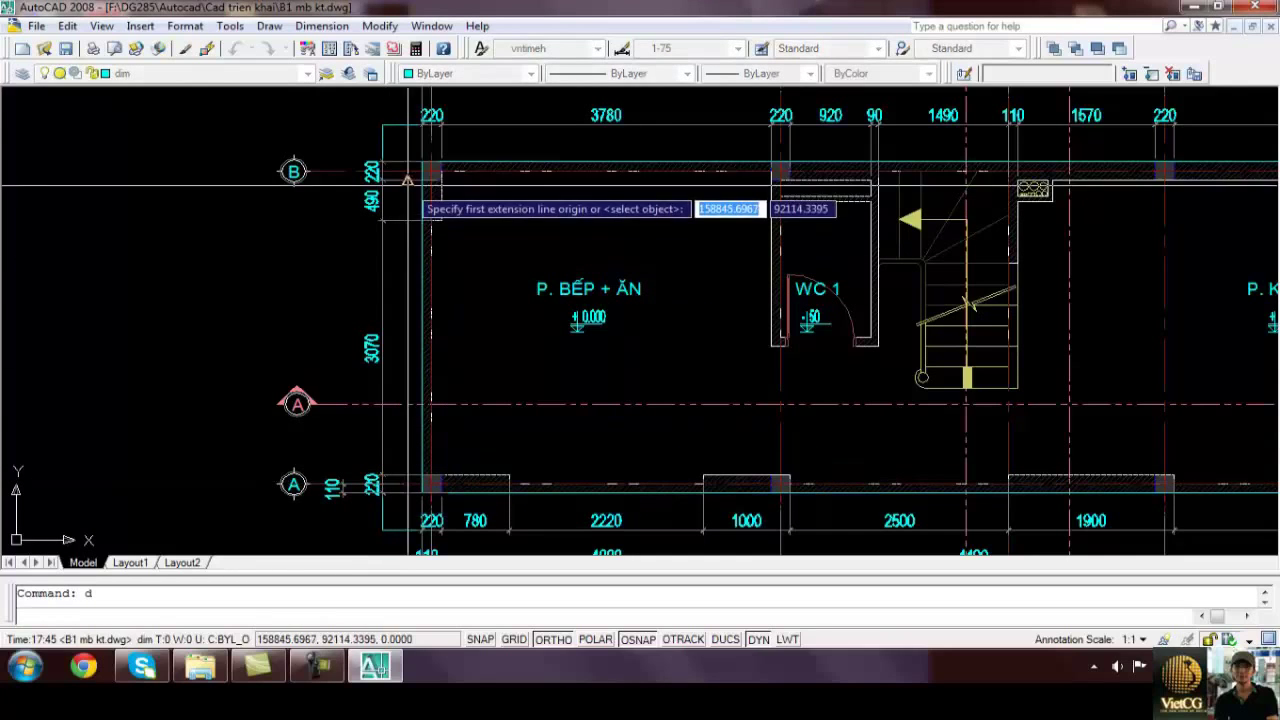
pyautogui.click(384, 182)
pyautogui.click(384, 160)
pyautogui.press('Escape')
pyautogui.press('Escape')
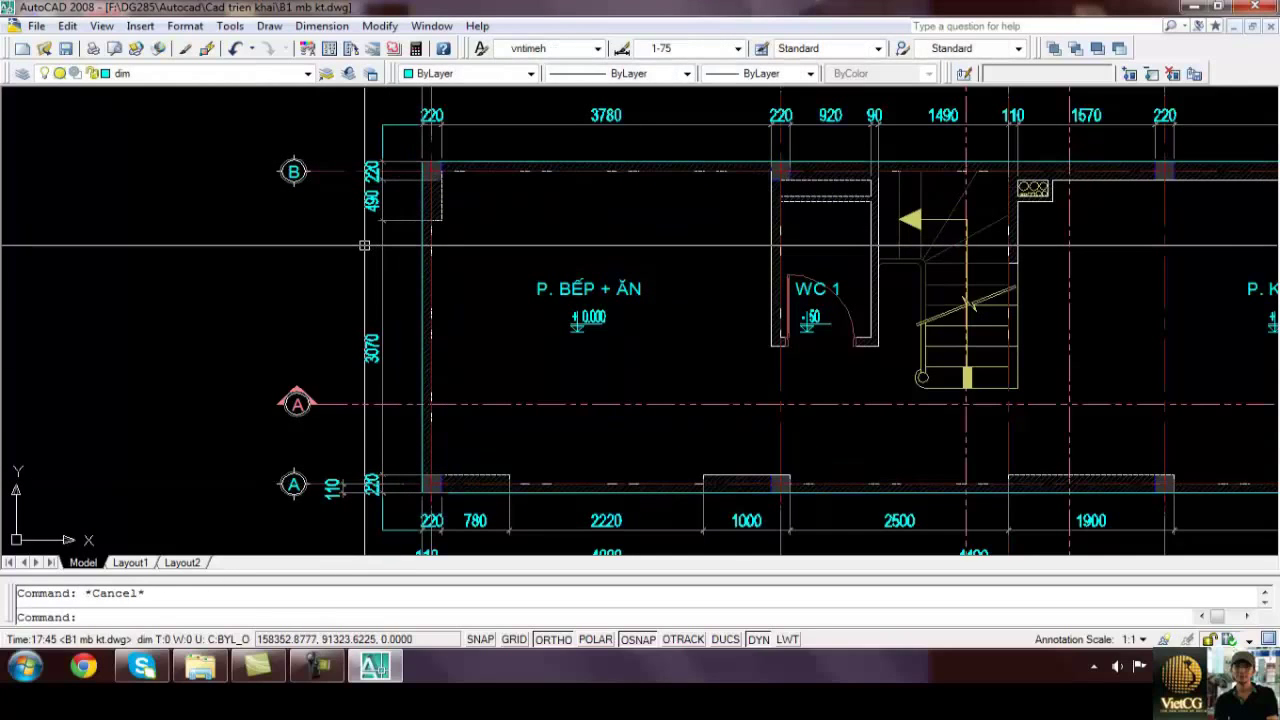
pyautogui.write('dc')
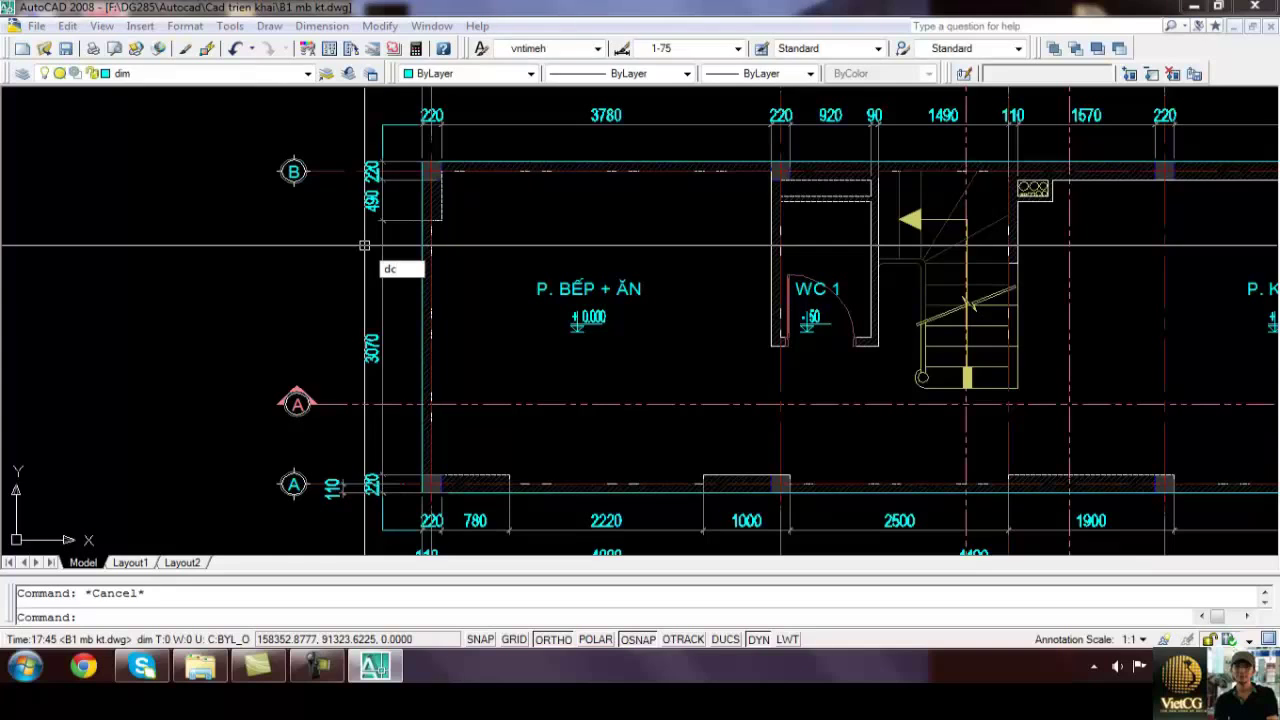
pyautogui.press('Return')
pyautogui.click(403, 163)
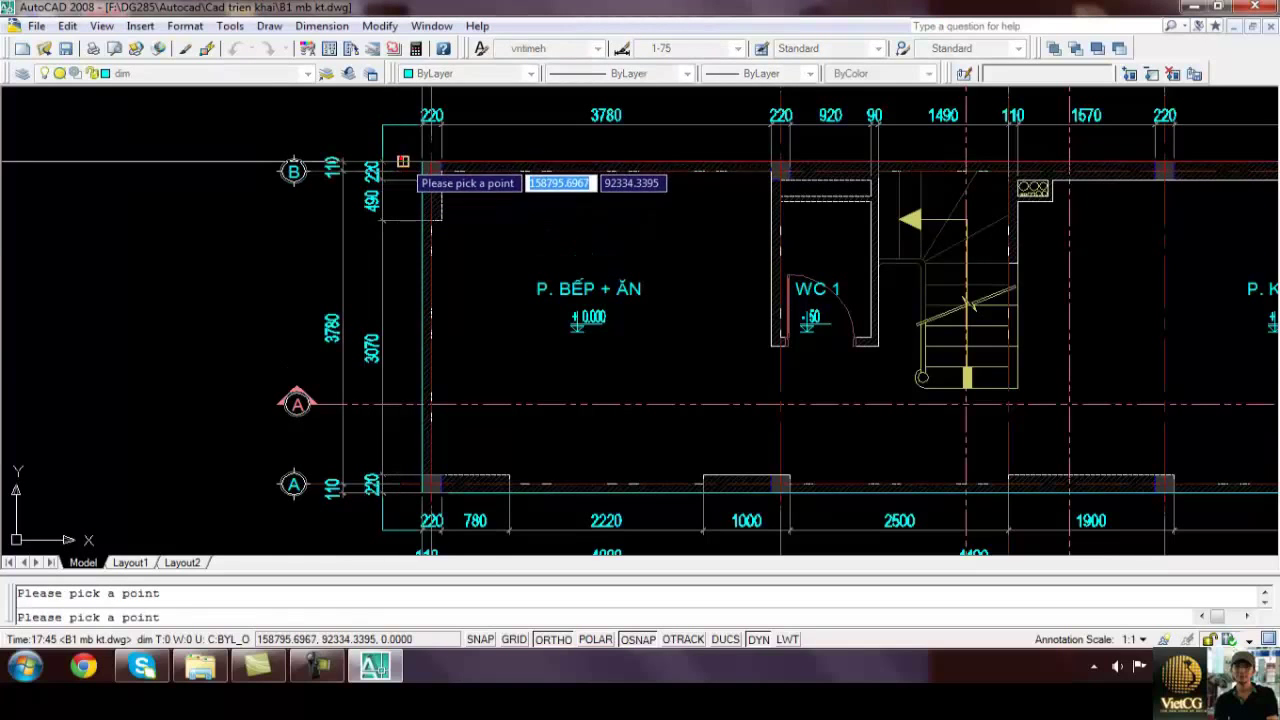
pyautogui.press('Escape')
pyautogui.scroll(-5, 311, 319)
pyautogui.scroll(5, 861, 321)
# Pan the view across to the kitchen end of the plan
pyautogui.write('d')
pyautogui.press('Return')
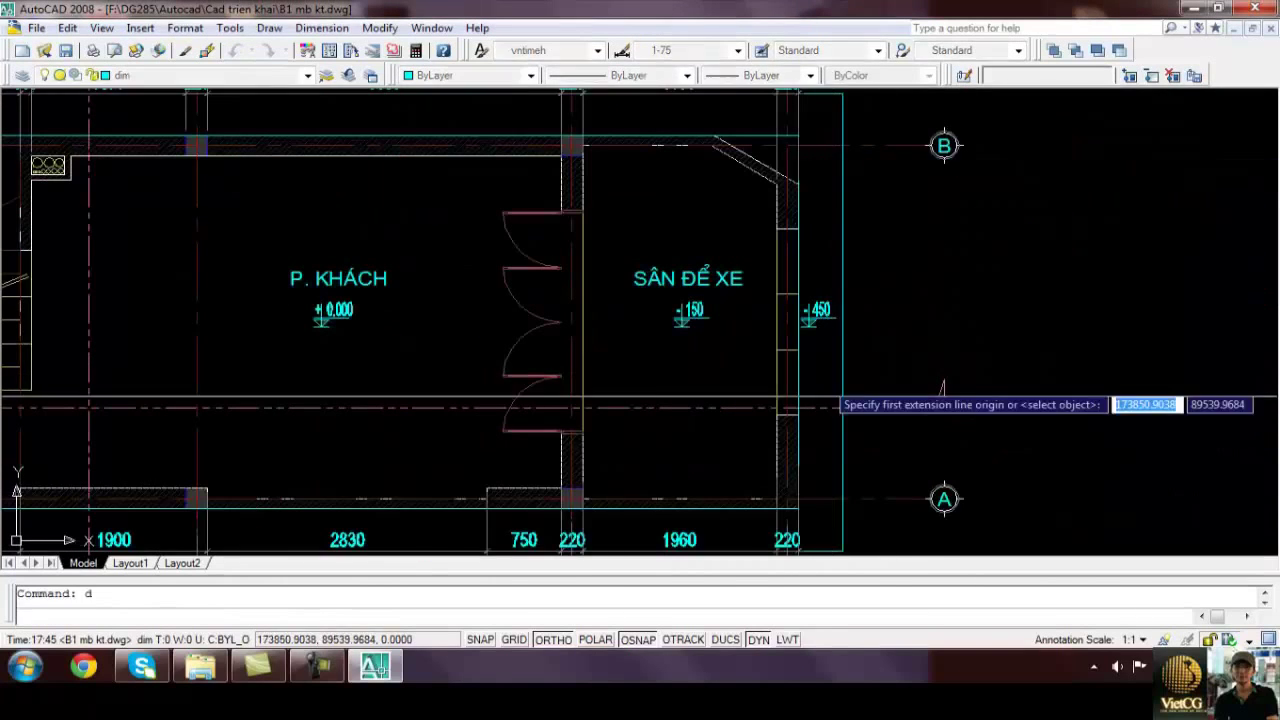
pyautogui.scroll(3, 790, 500)
pyautogui.scroll(-4, 800, 450)
pyautogui.press('Escape')
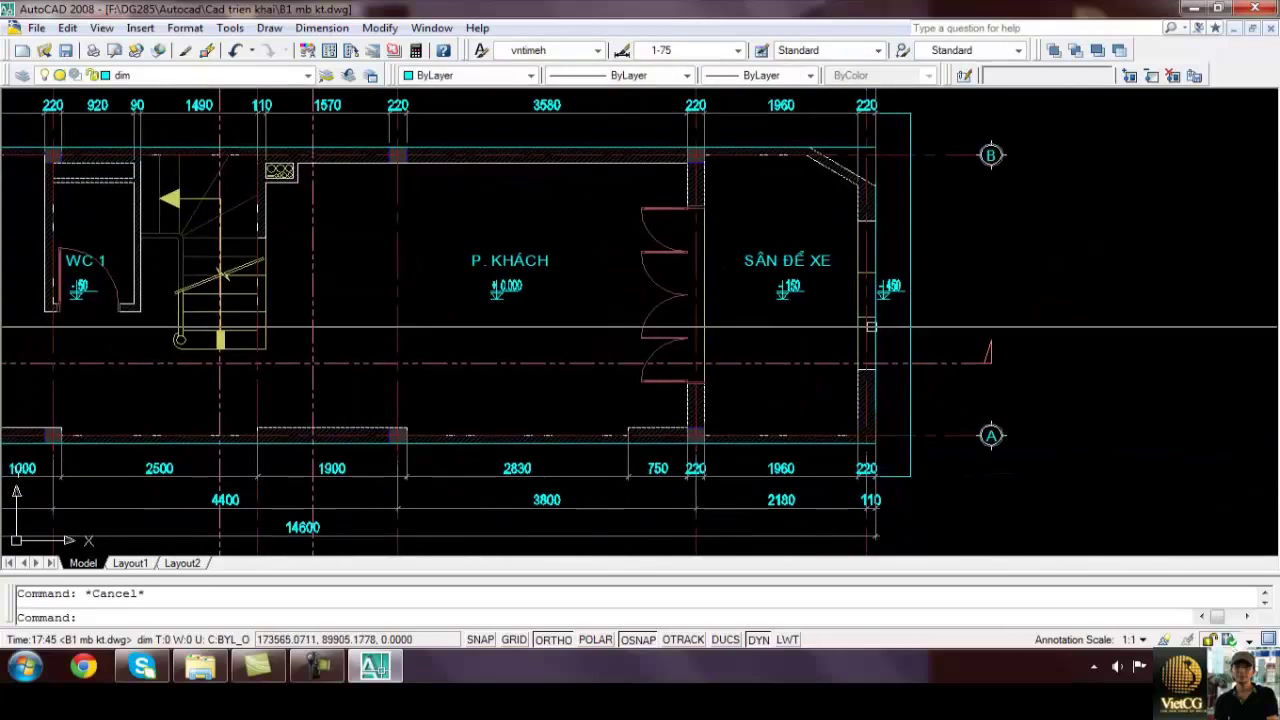
pyautogui.moveTo(871, 326); pyautogui.dragTo(1270, 316, button='middle')
pyautogui.moveTo(376, 490); pyautogui.dragTo(590, 485, button='middle')
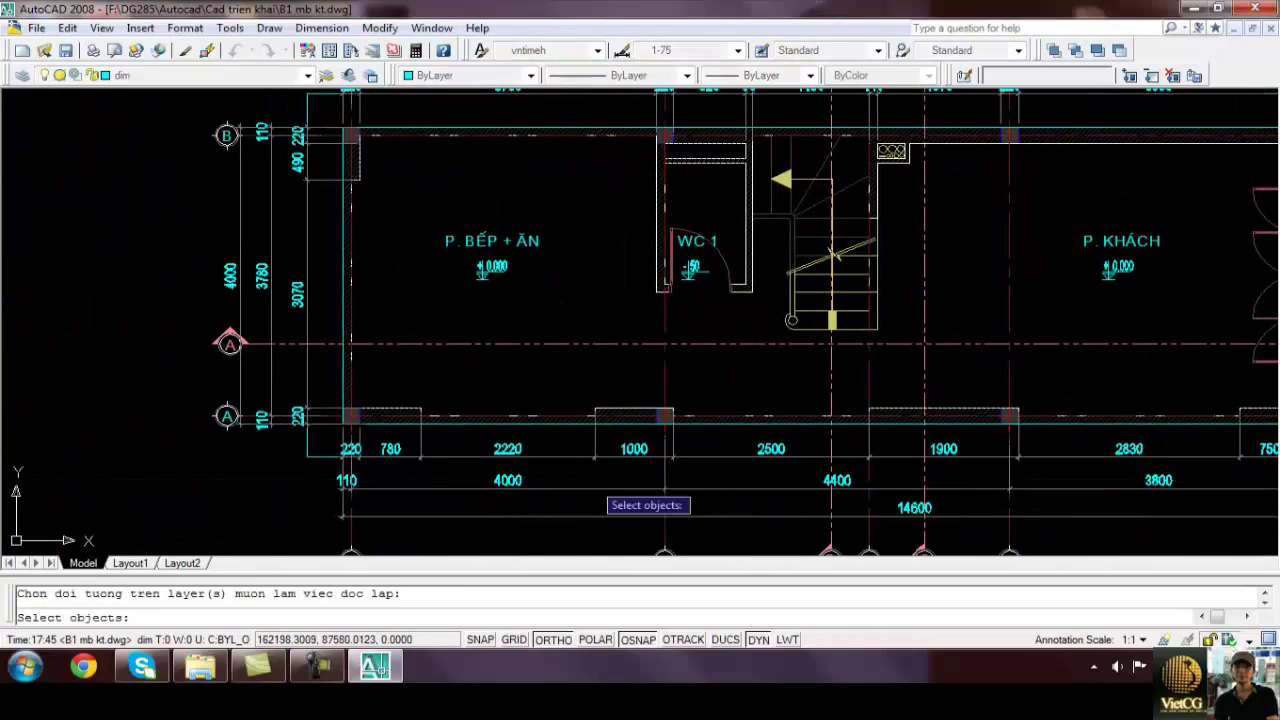
pyautogui.press('Escape')
pyautogui.scroll(-2, 279, 425)
pyautogui.scroll(-1, 279, 425)
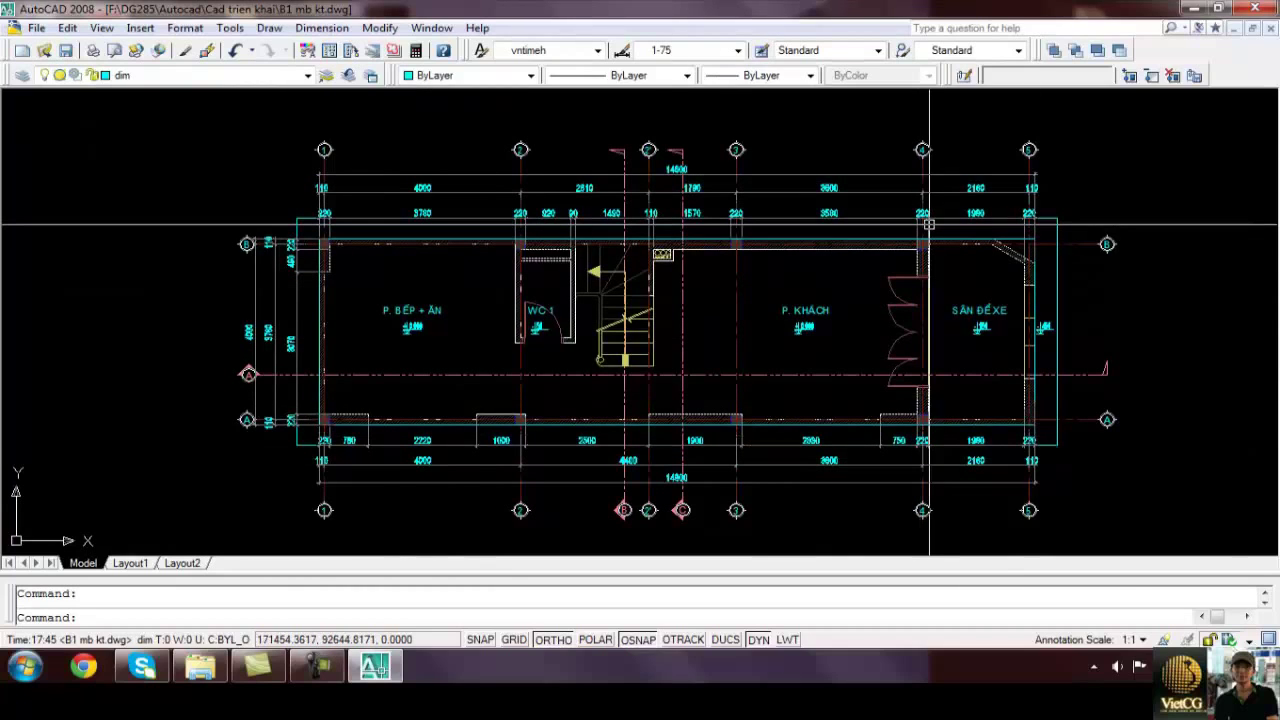
pyautogui.scroll(-5, 929, 224)
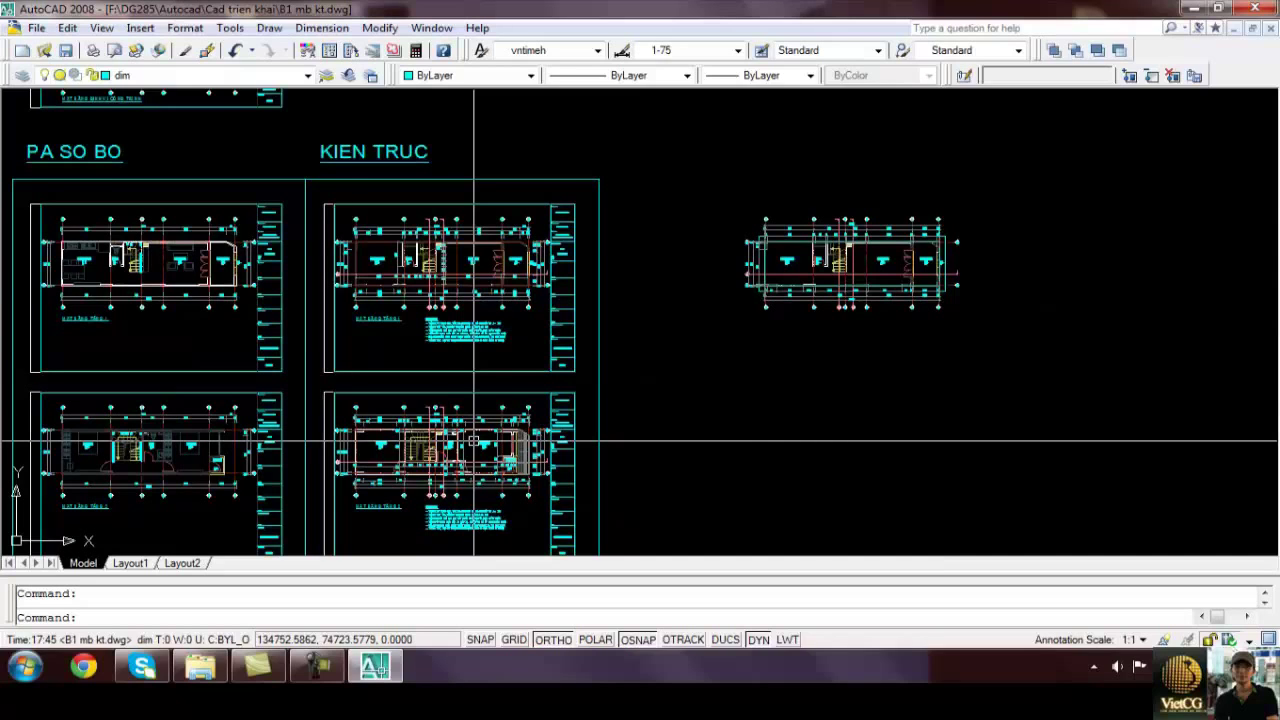
pyautogui.scroll(4, 880, 240)
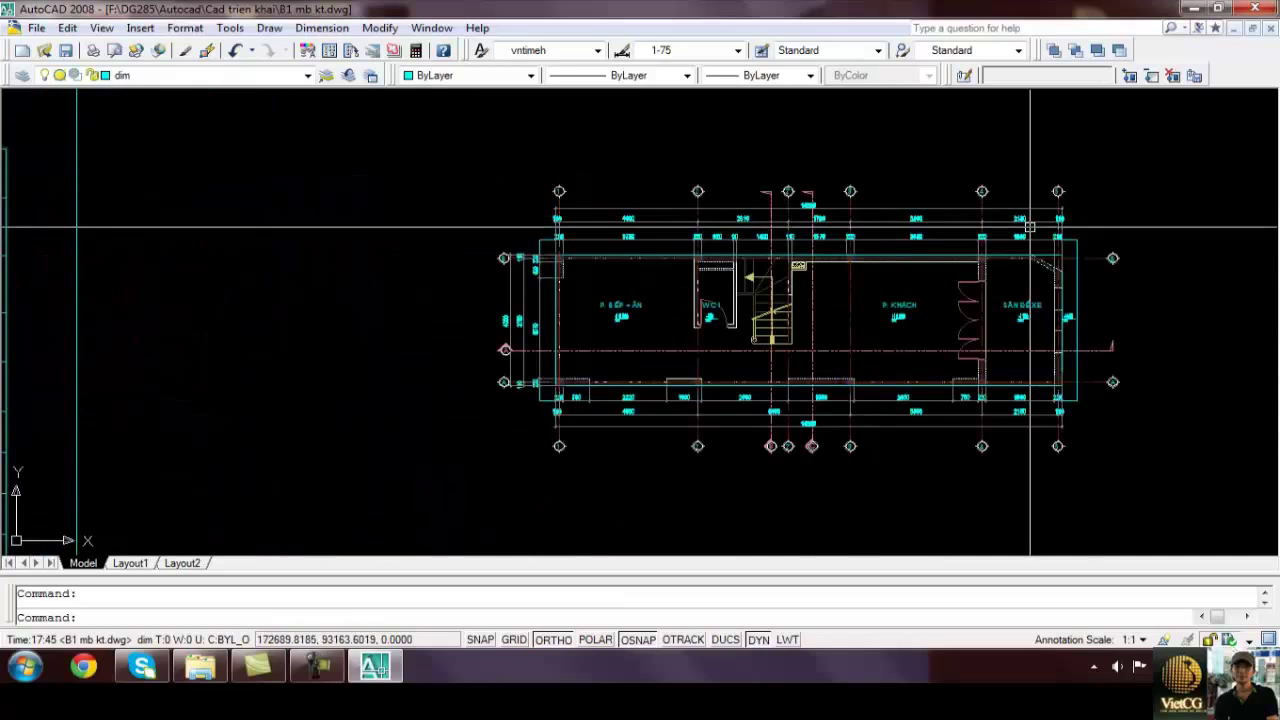
pyautogui.press('Escape')
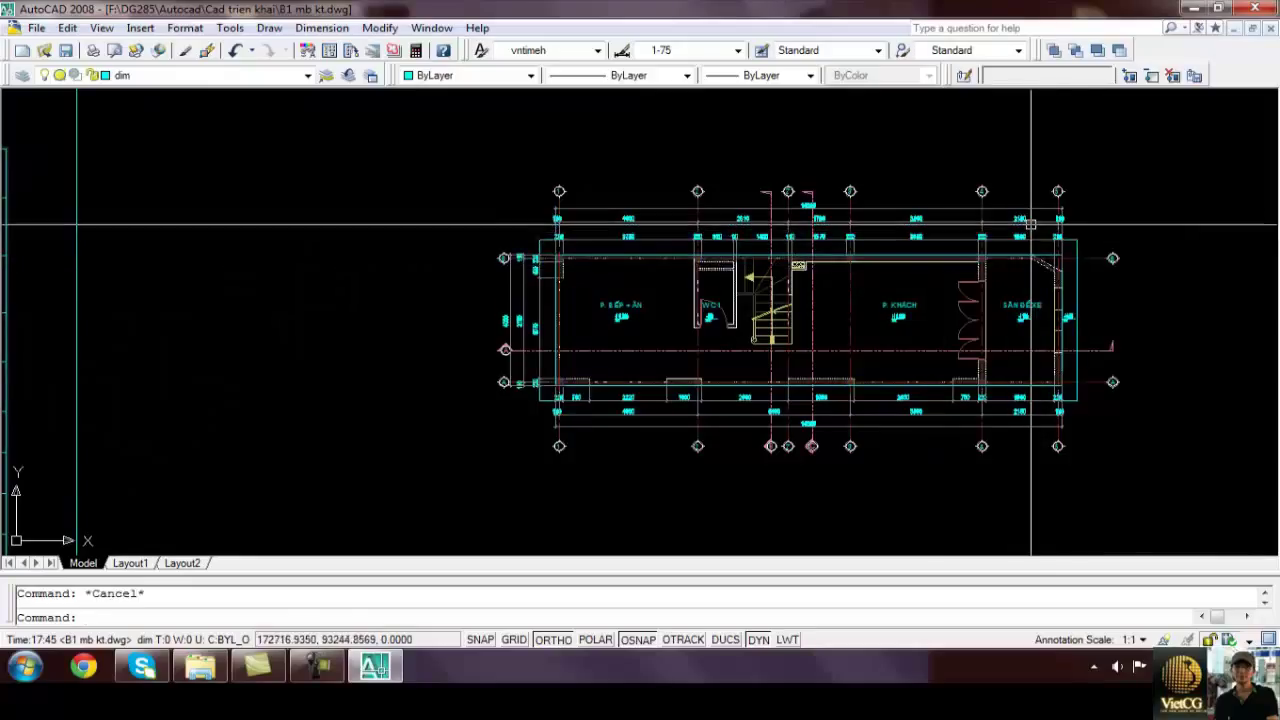
pyautogui.press('Escape')
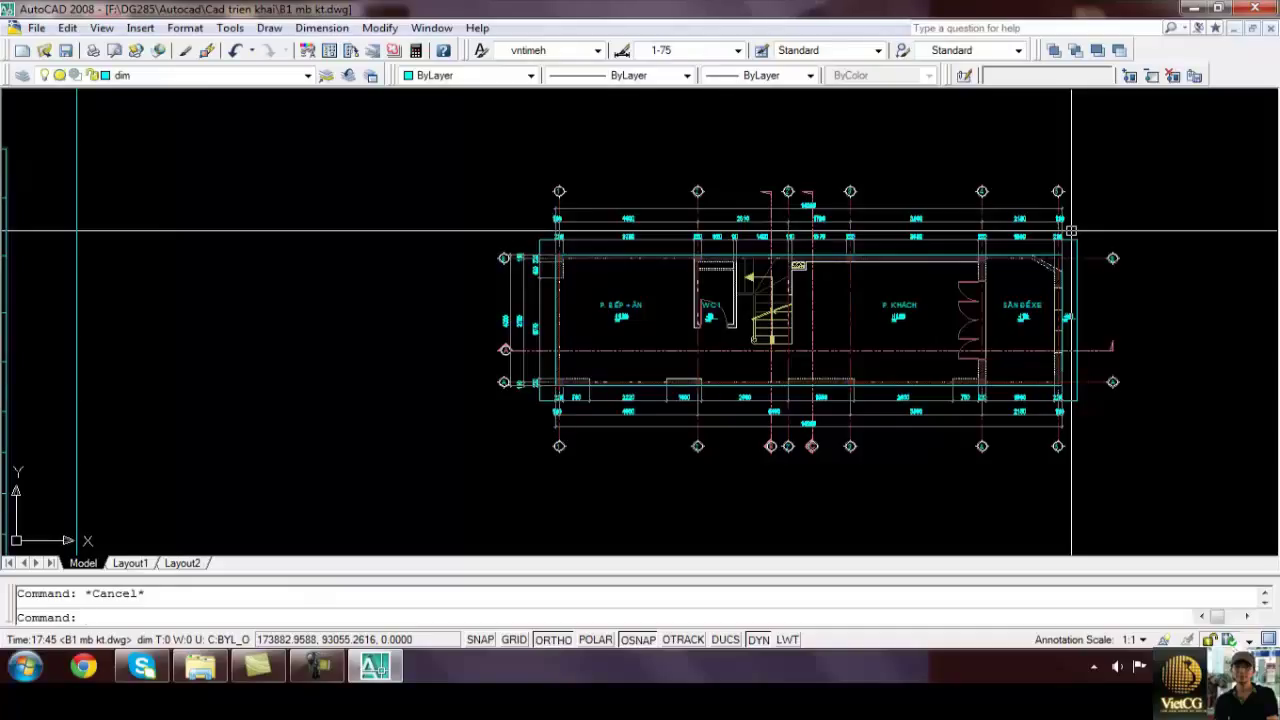
# Try disassociating dimensions using a window selection around the plan, then cancel
pyautogui.write('dda')
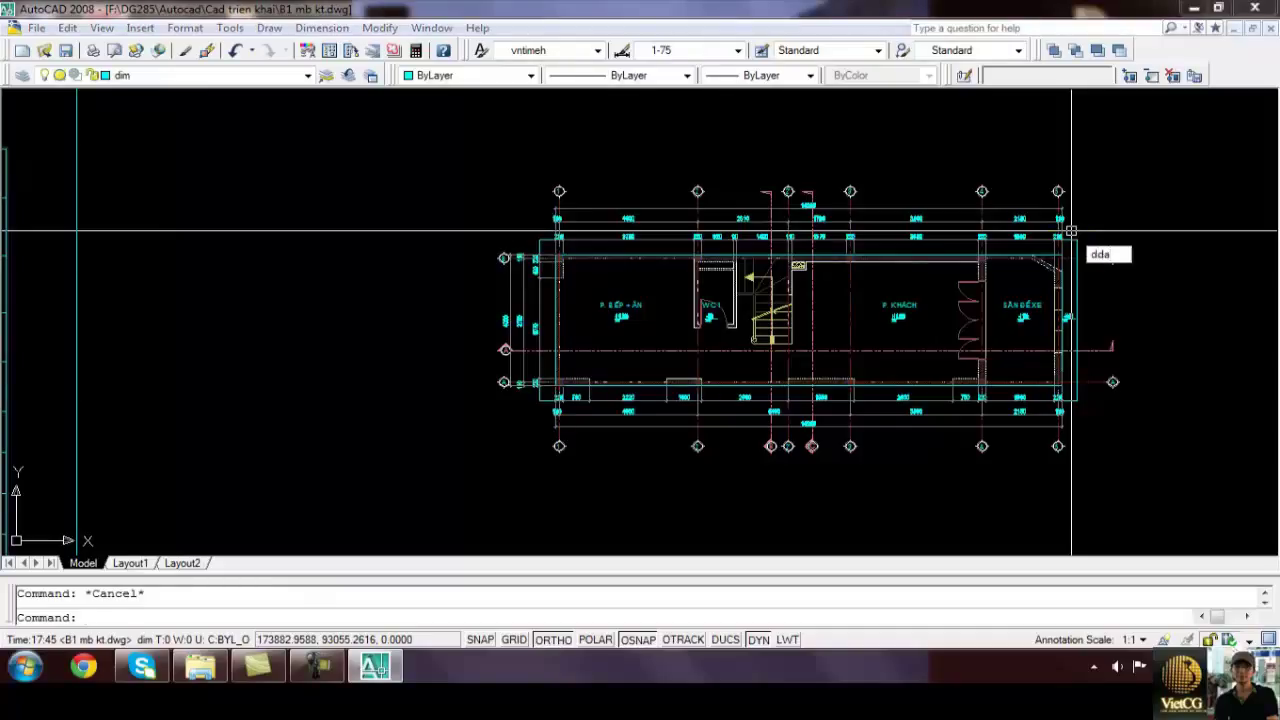
pyautogui.press('Return')
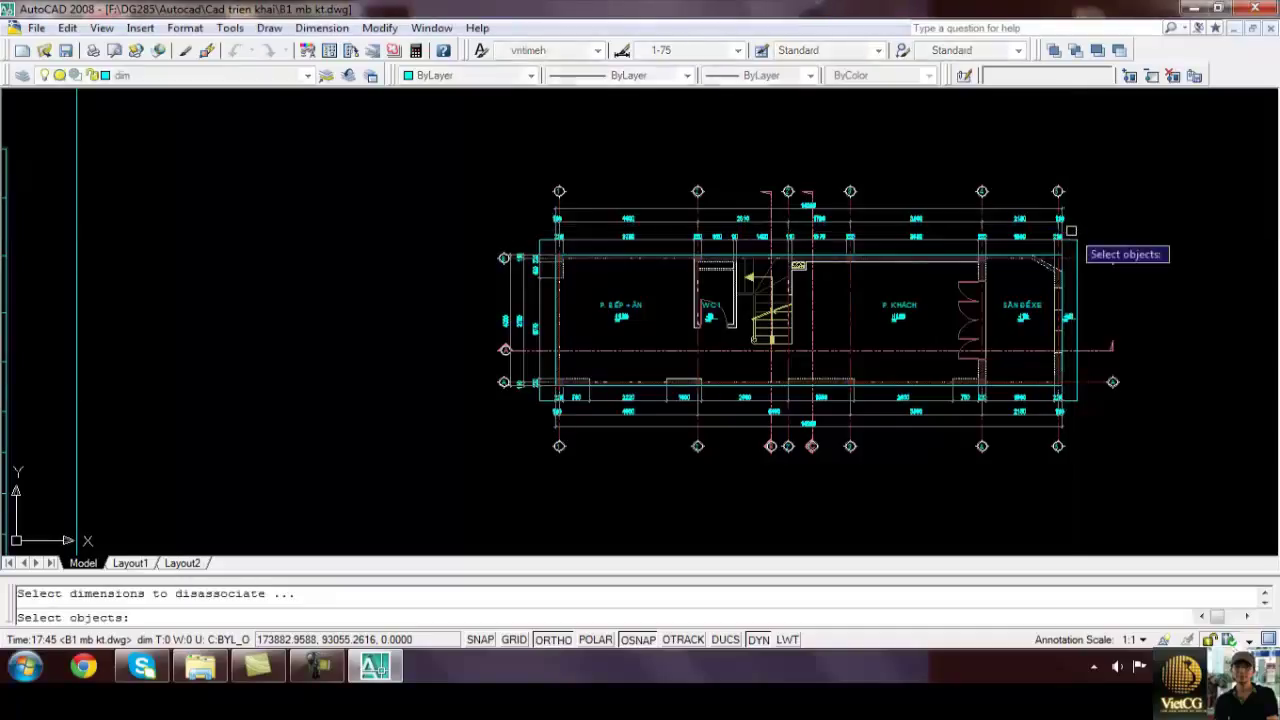
pyautogui.press('Escape')
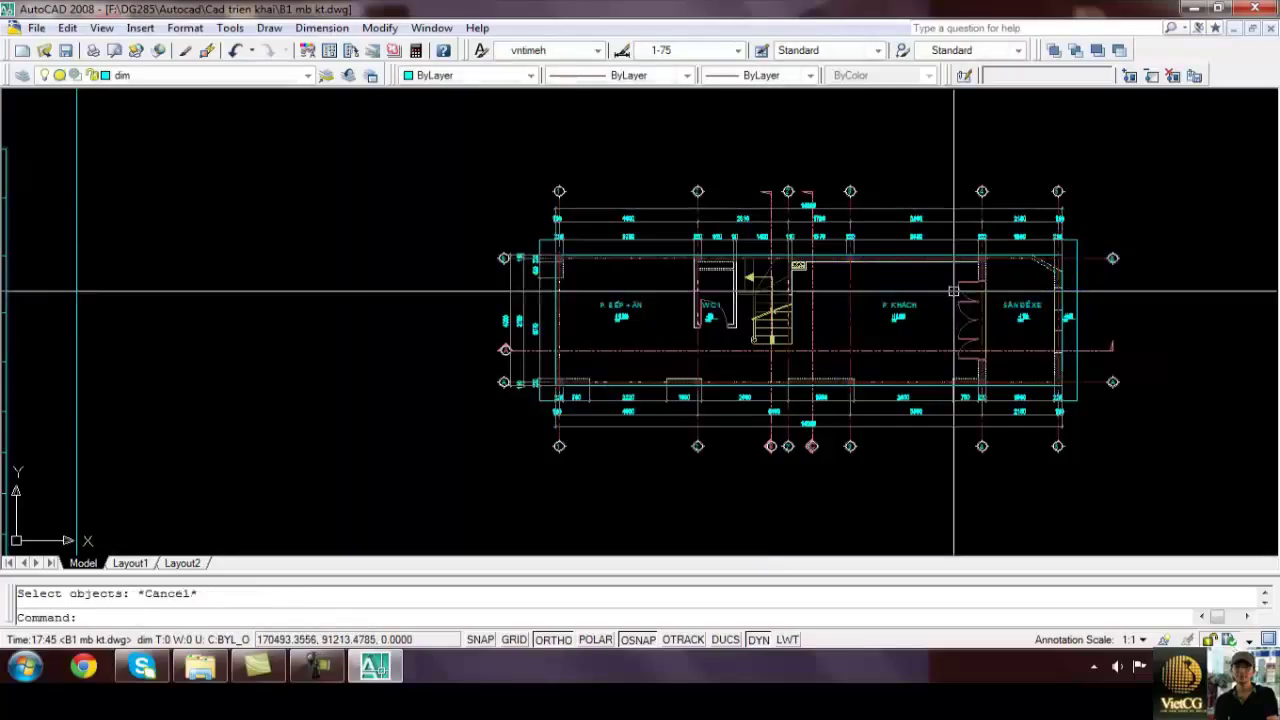
pyautogui.write('DDA')
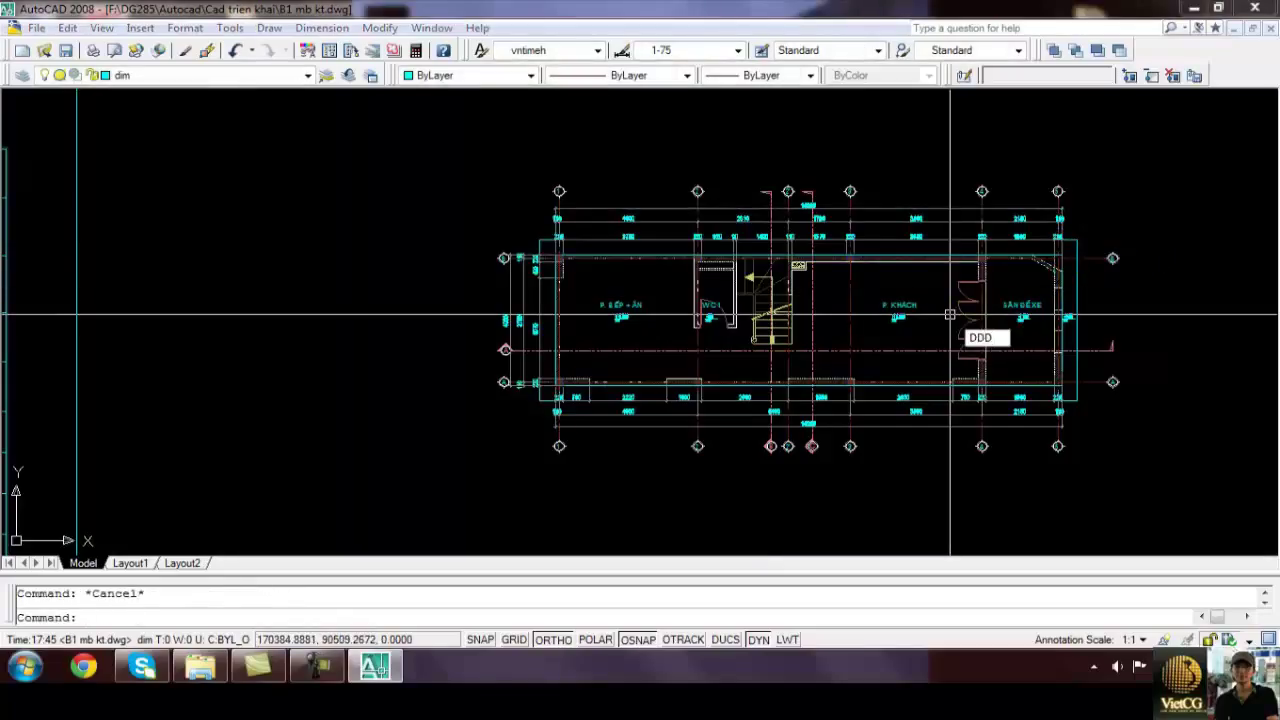
pyautogui.press('Return')
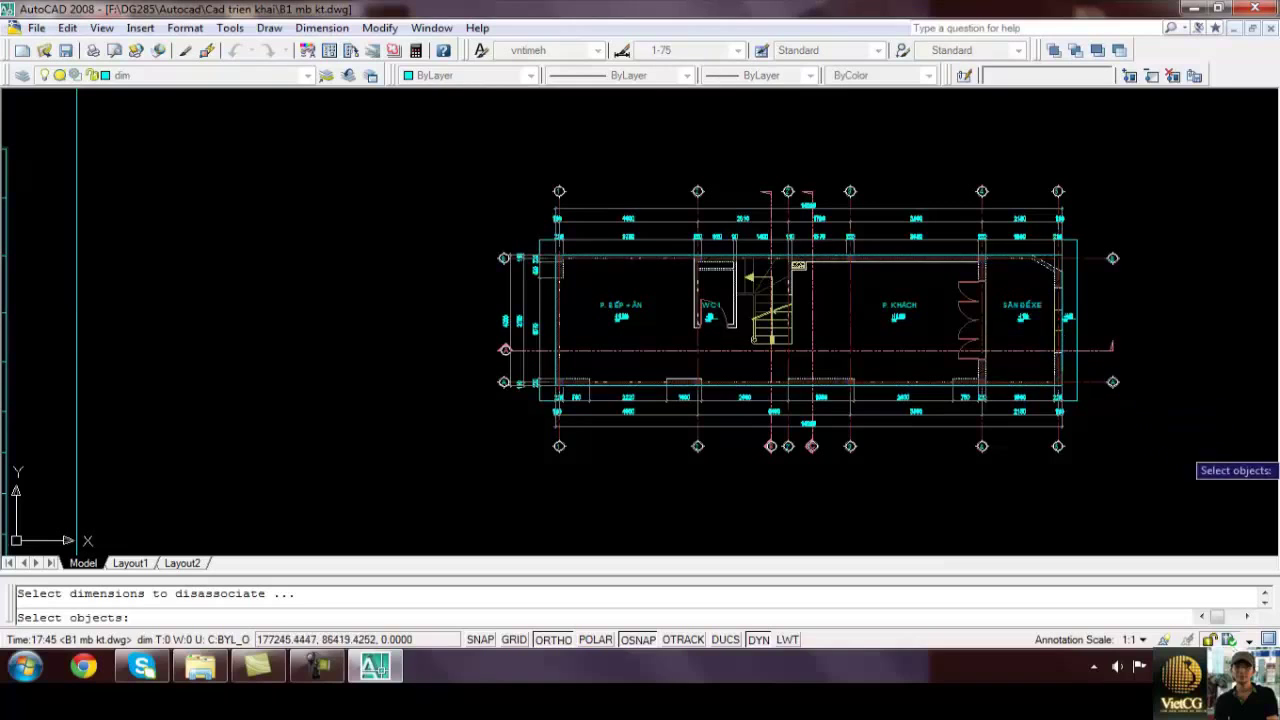
pyautogui.click(1203, 491)
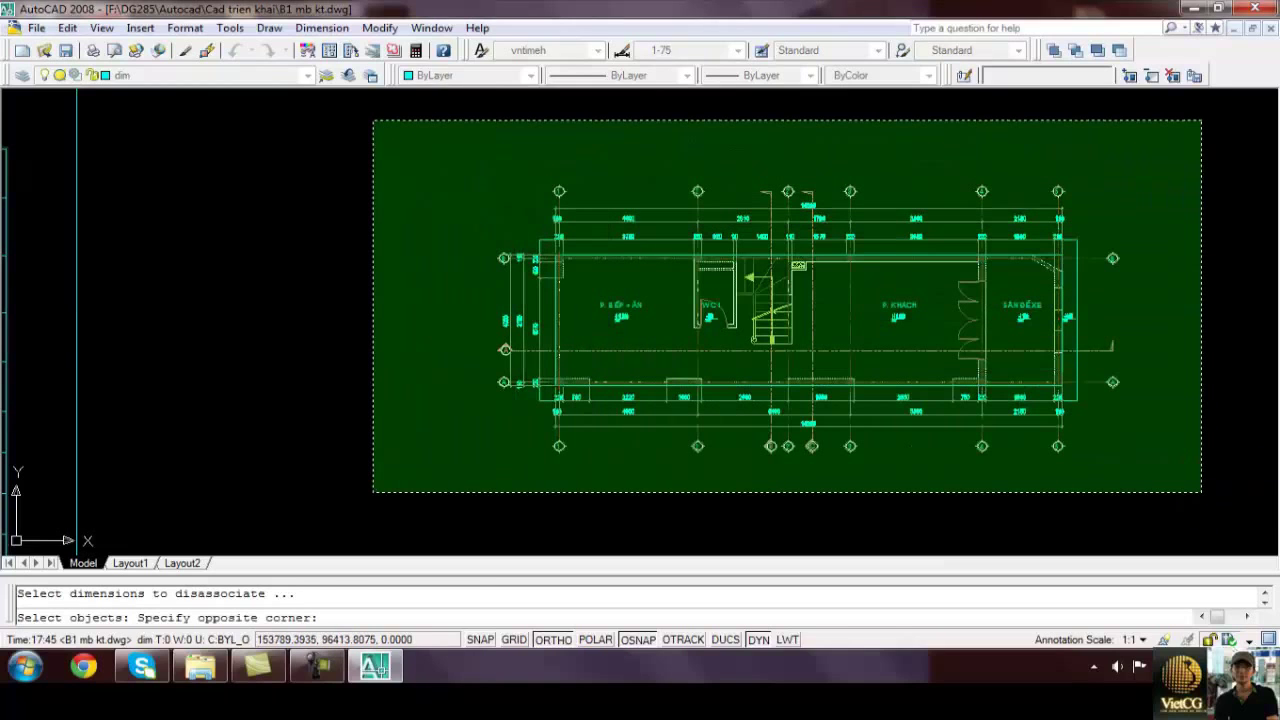
pyautogui.click(373, 121)
pyautogui.press('Escape')
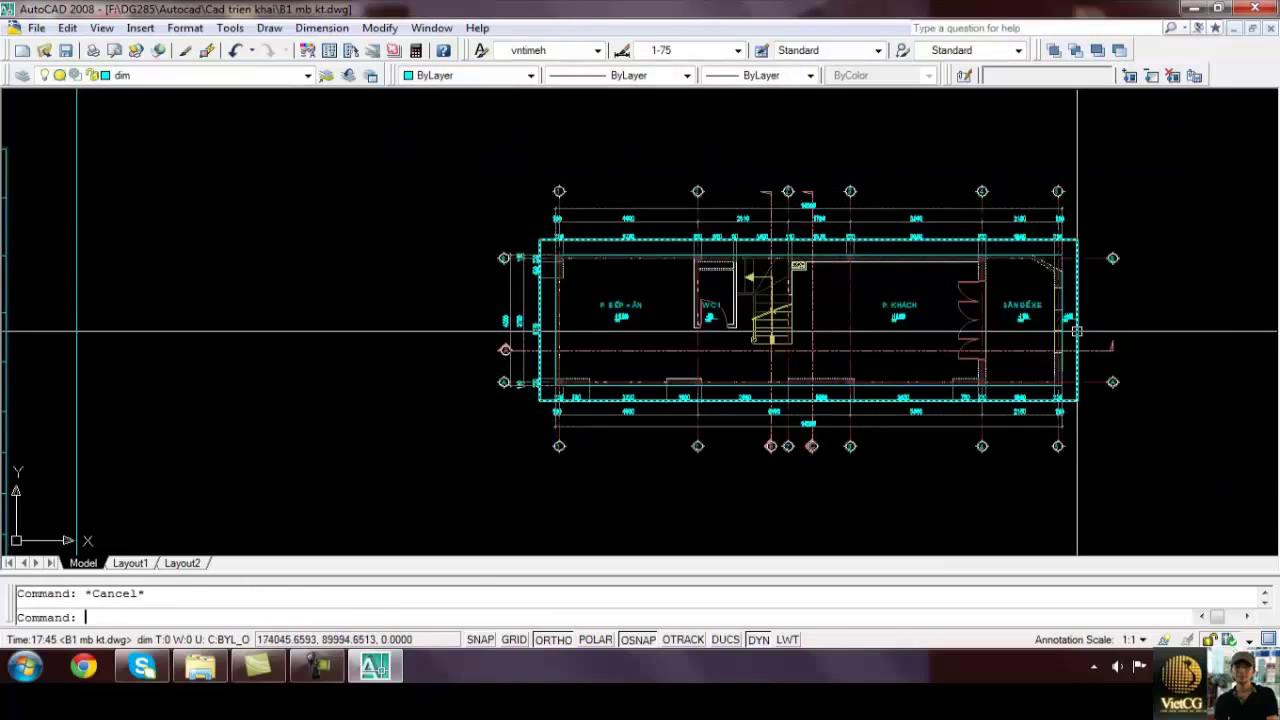
# Rerun DDA and select ALL to disassociate all 44 dimensions
pyautogui.write('D')
pyautogui.press('BackSpace')
pyautogui.write('DDA')
pyautogui.press('Return')
pyautogui.write('ALL')
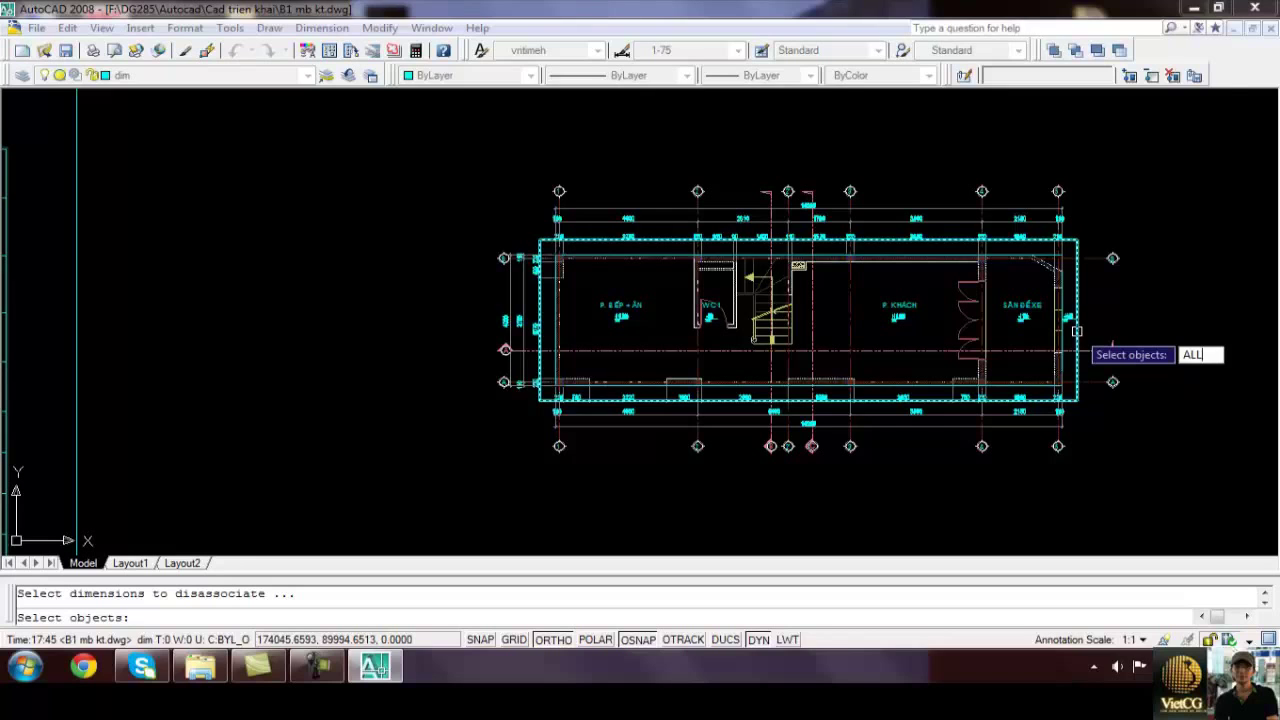
pyautogui.press('Return')
pyautogui.press('Return')
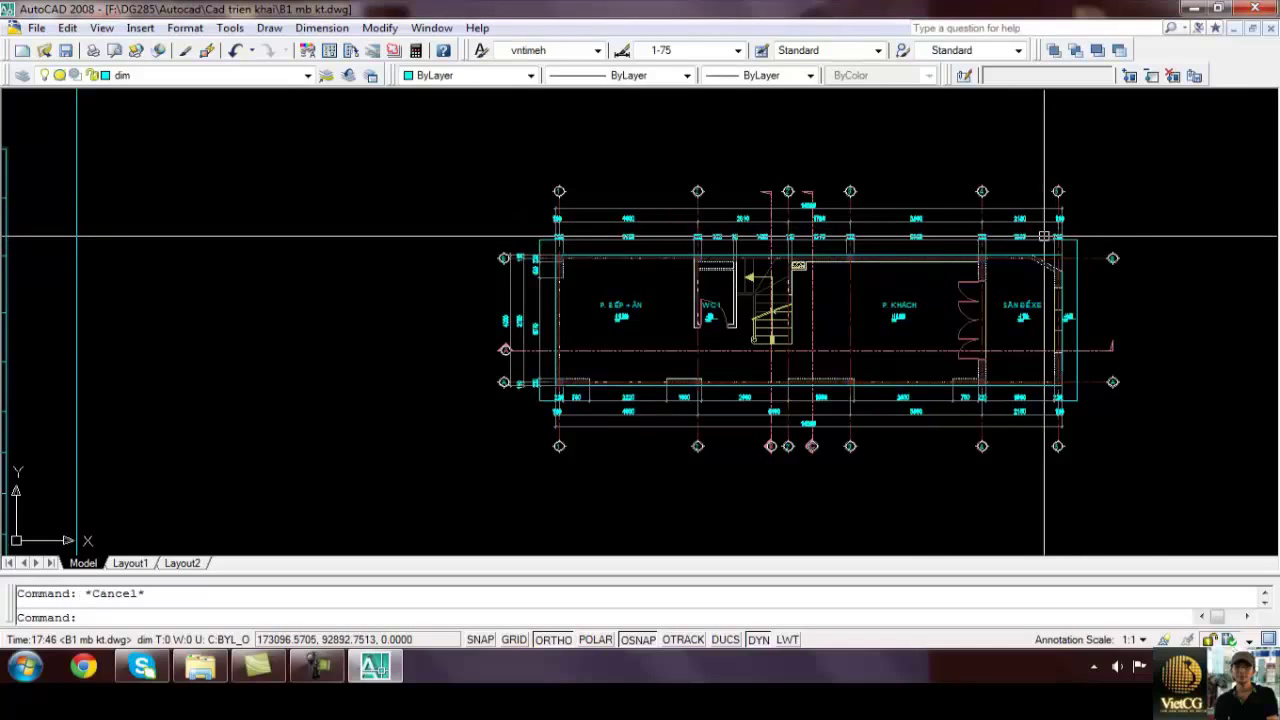
# Align the top dimension chain to its base line with the SD routine
pyautogui.write('s')
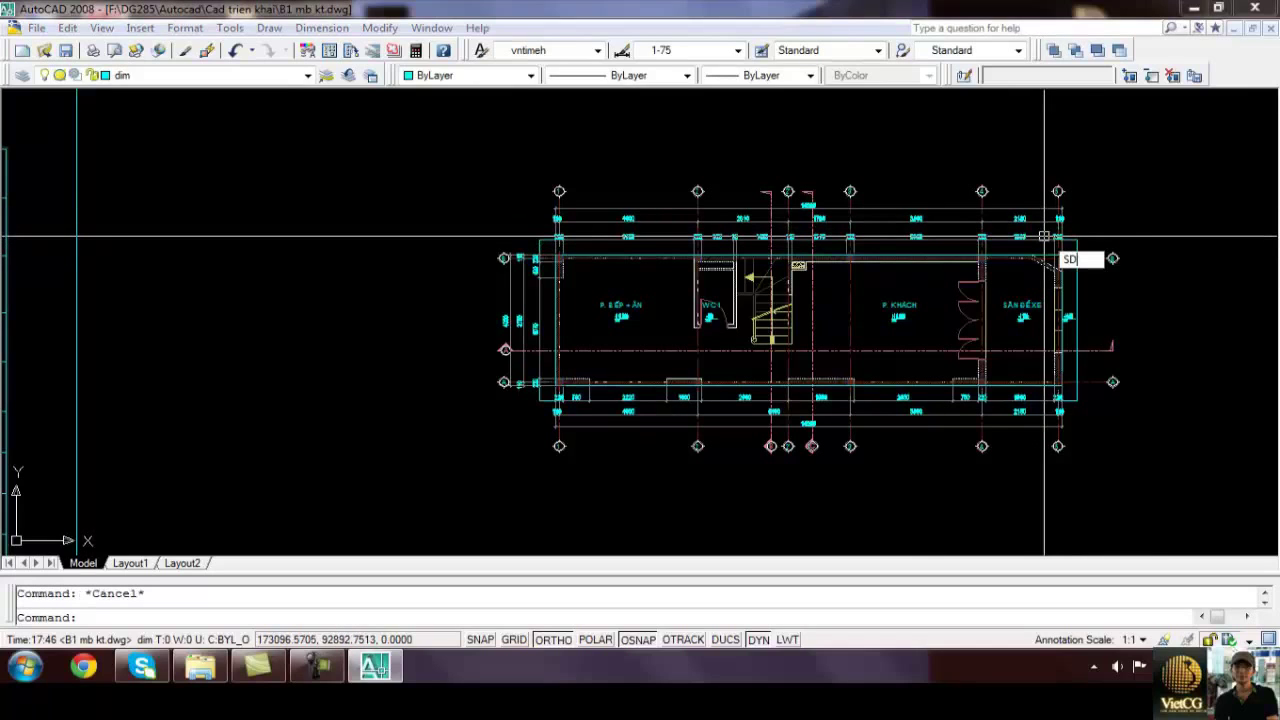
pyautogui.press('Return')
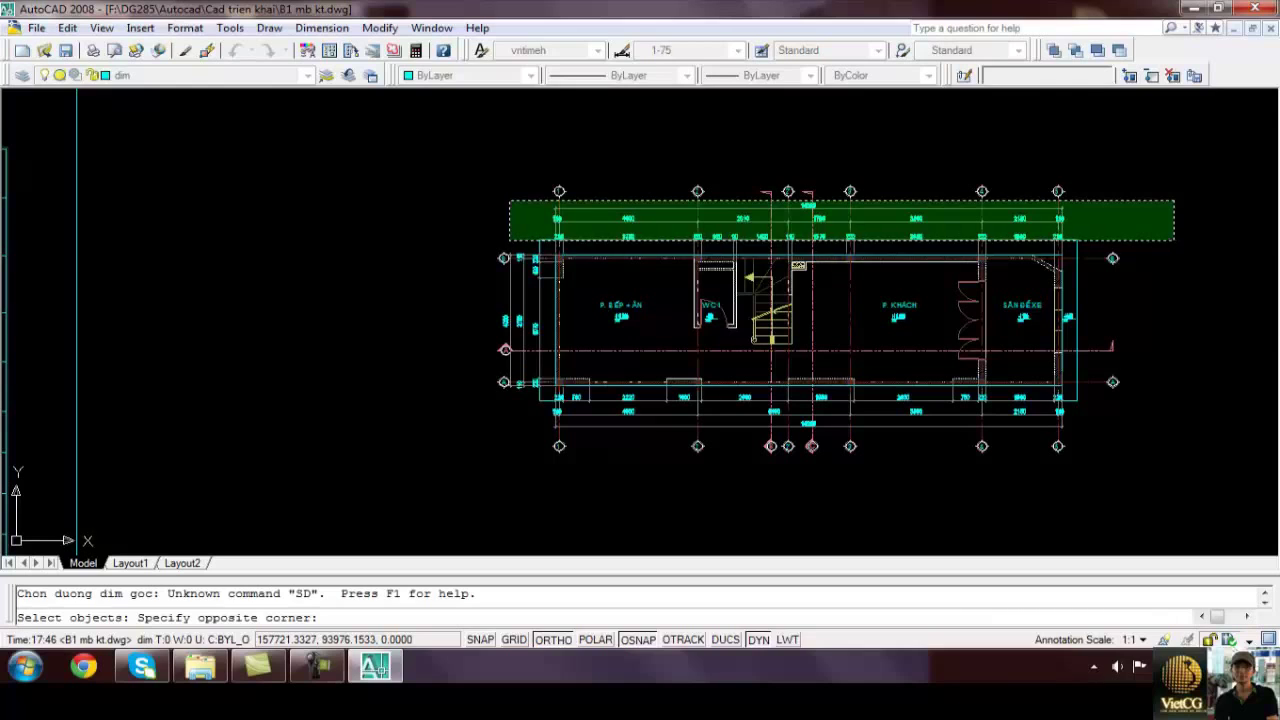
pyautogui.click(510, 240)
pyautogui.press('Return')
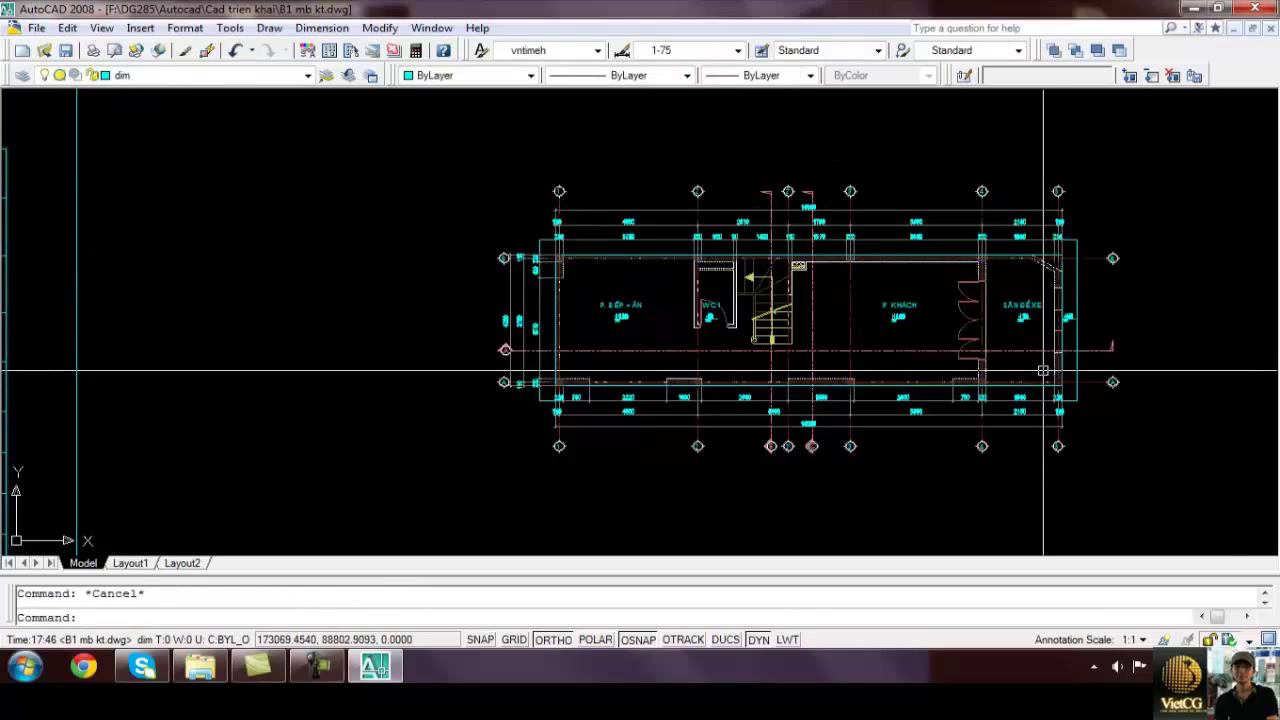
# Align the bottom-right dimension chains with SD, then pick another base dimension line
pyautogui.write('s')
pyautogui.press('Return')
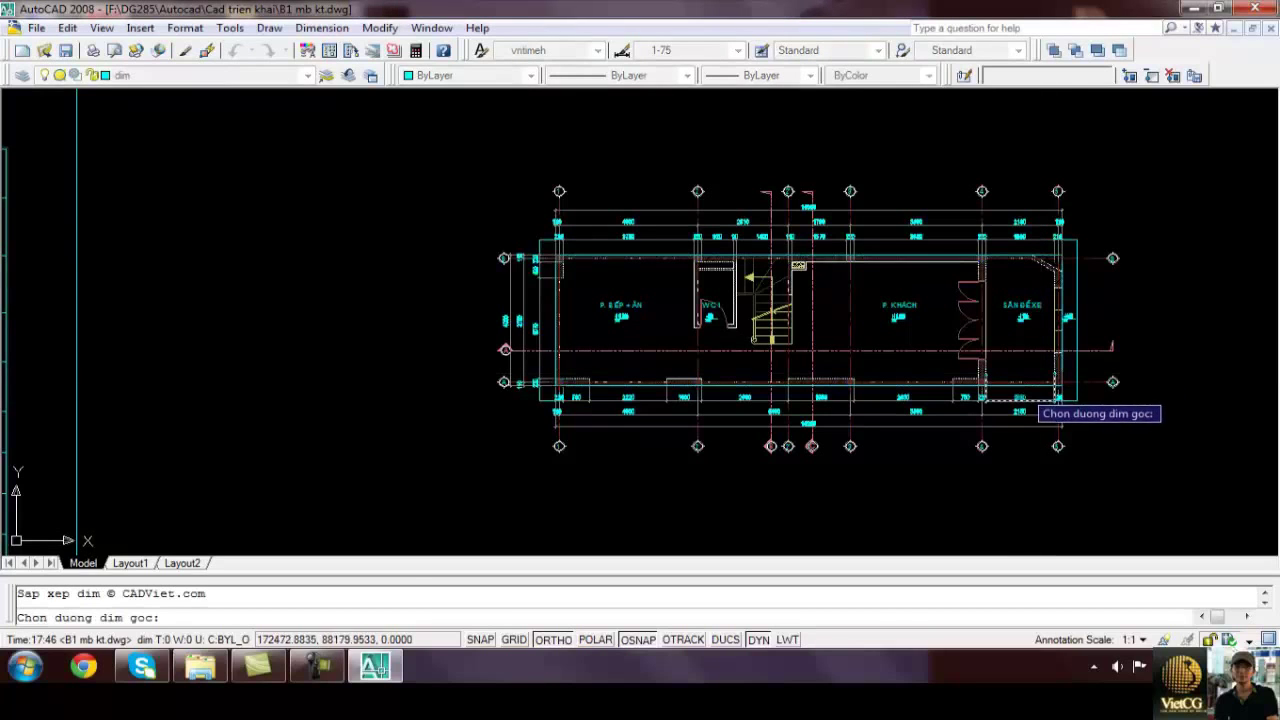
pyautogui.click(1171, 470)
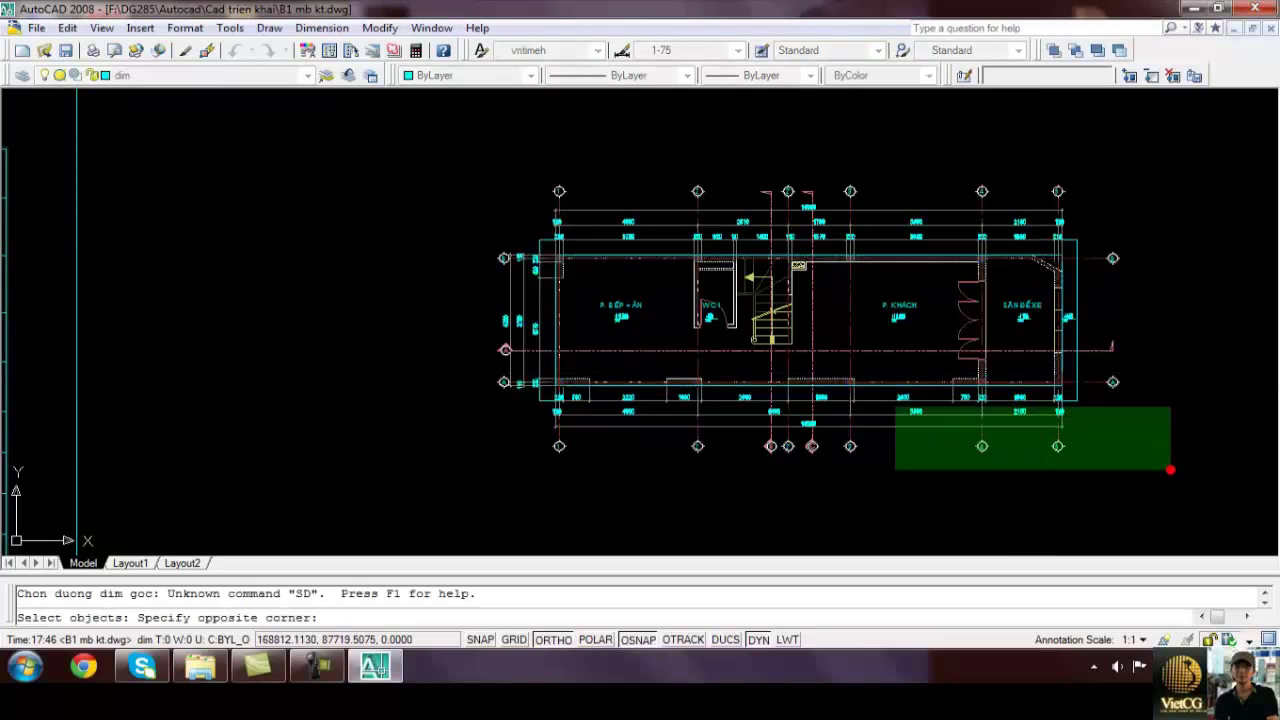
pyautogui.click(506, 390)
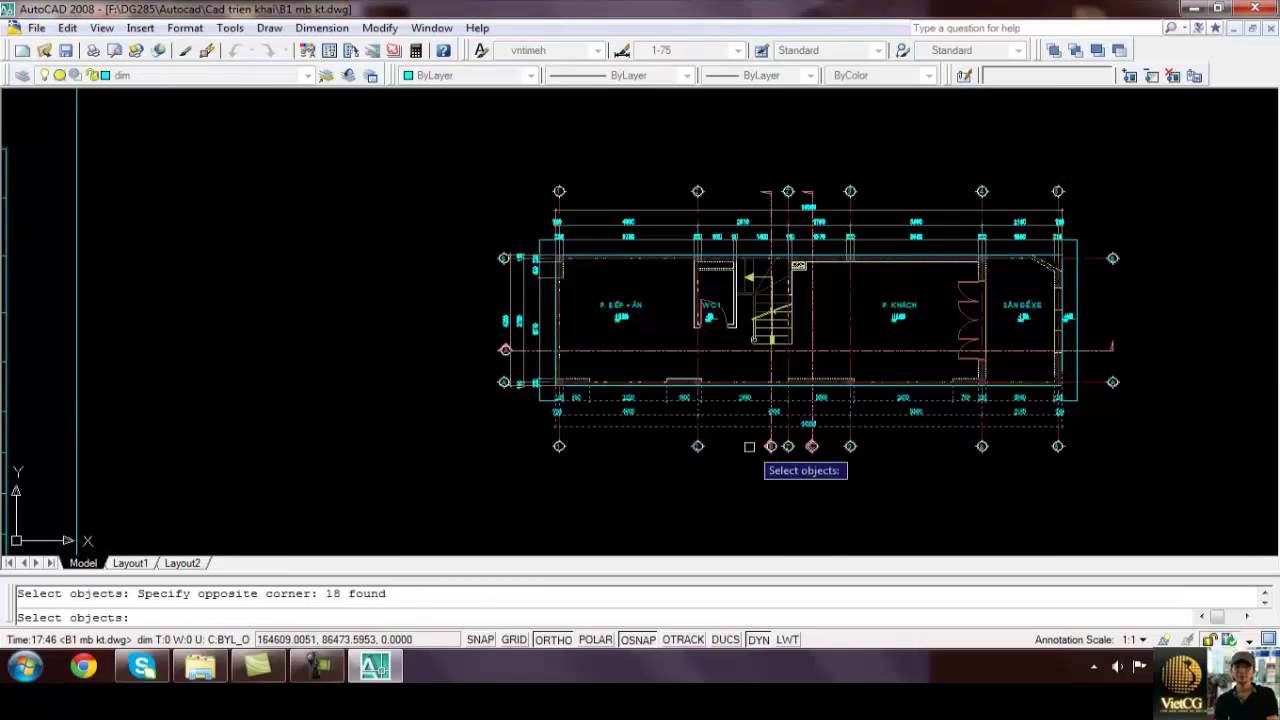
pyautogui.press('Return')
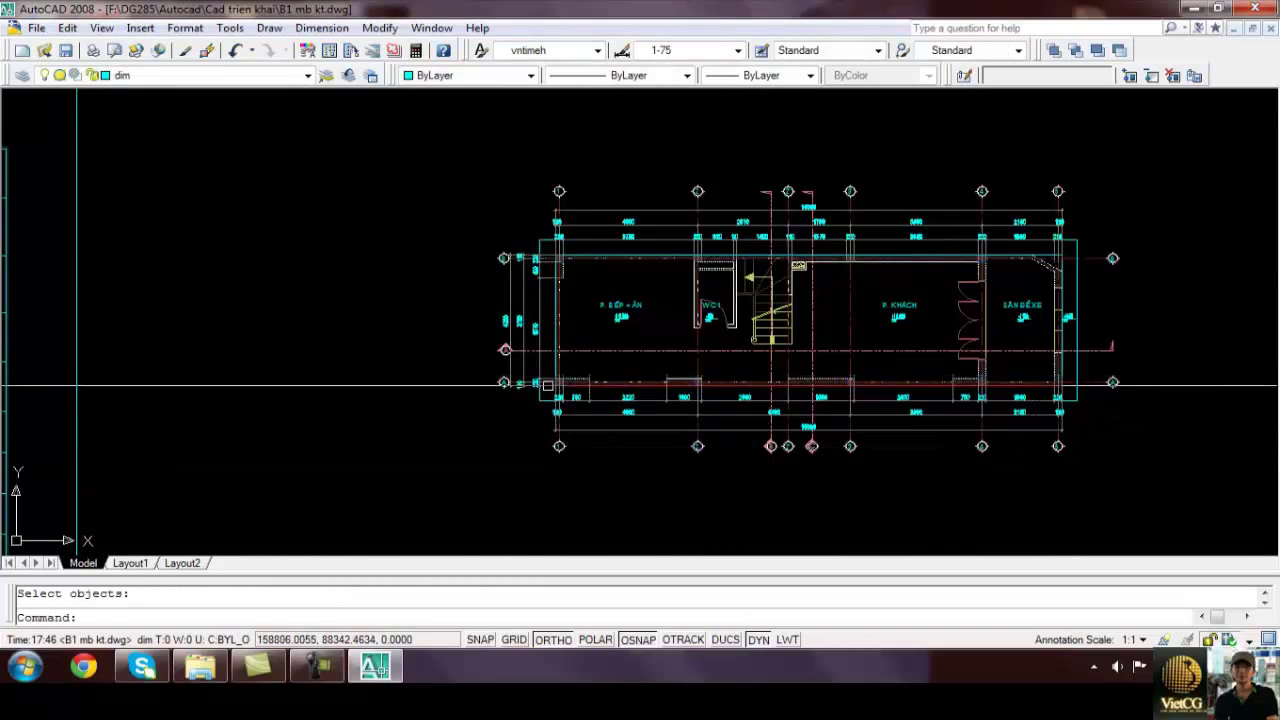
pyautogui.write('SD')
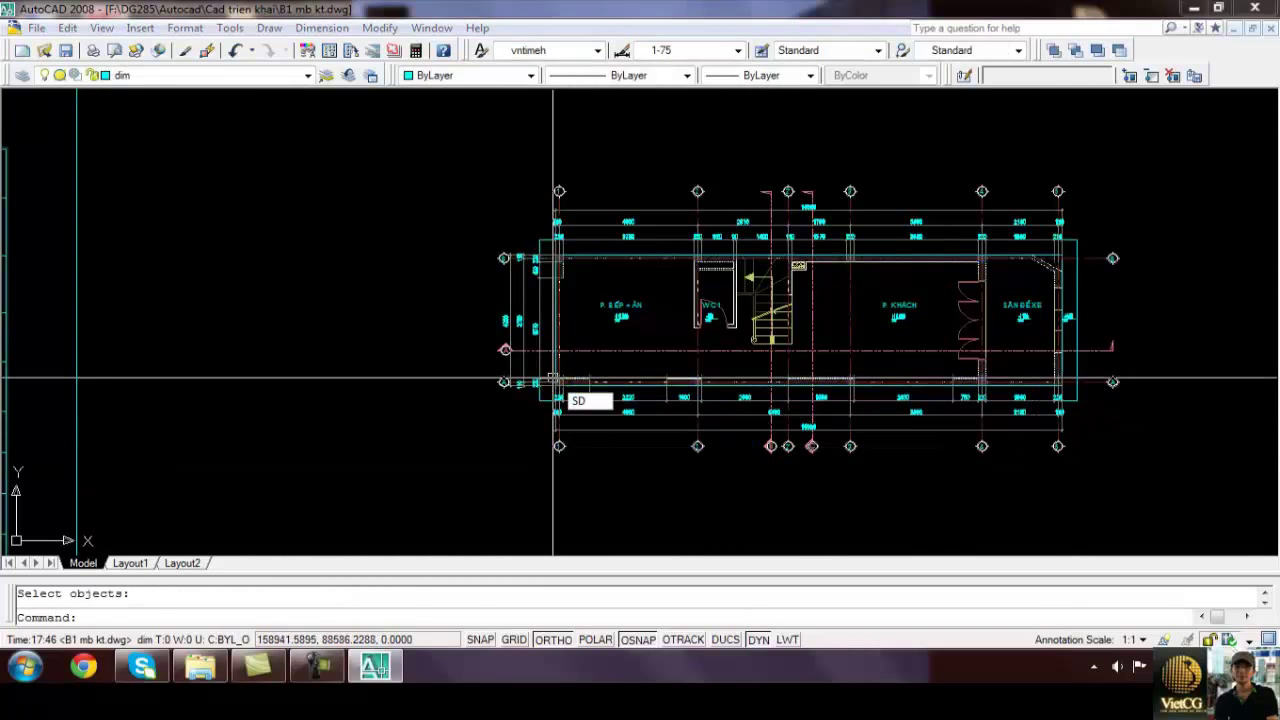
pyautogui.press('Return')
pyautogui.click(540, 373)
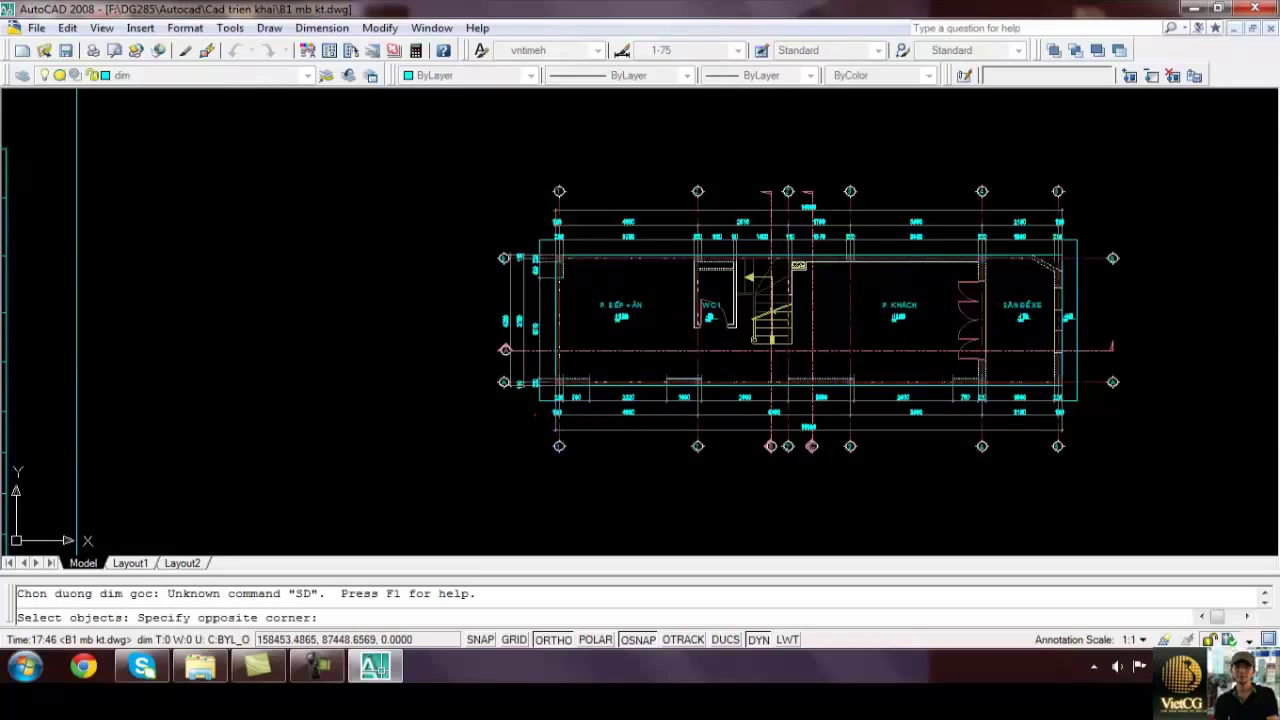
# Finish the alignment, then trim the bottom chains' extension lines with CD
pyautogui.click(450, 232)
pyautogui.press('Return')
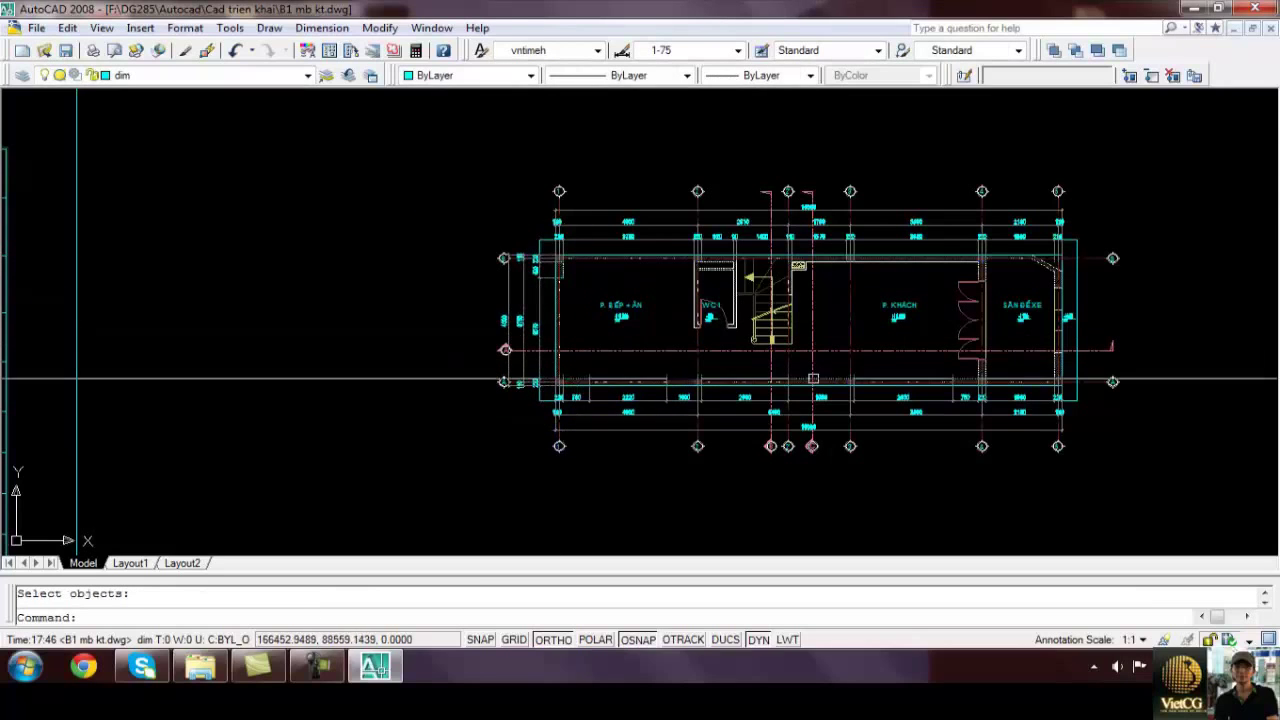
pyautogui.write('CD')
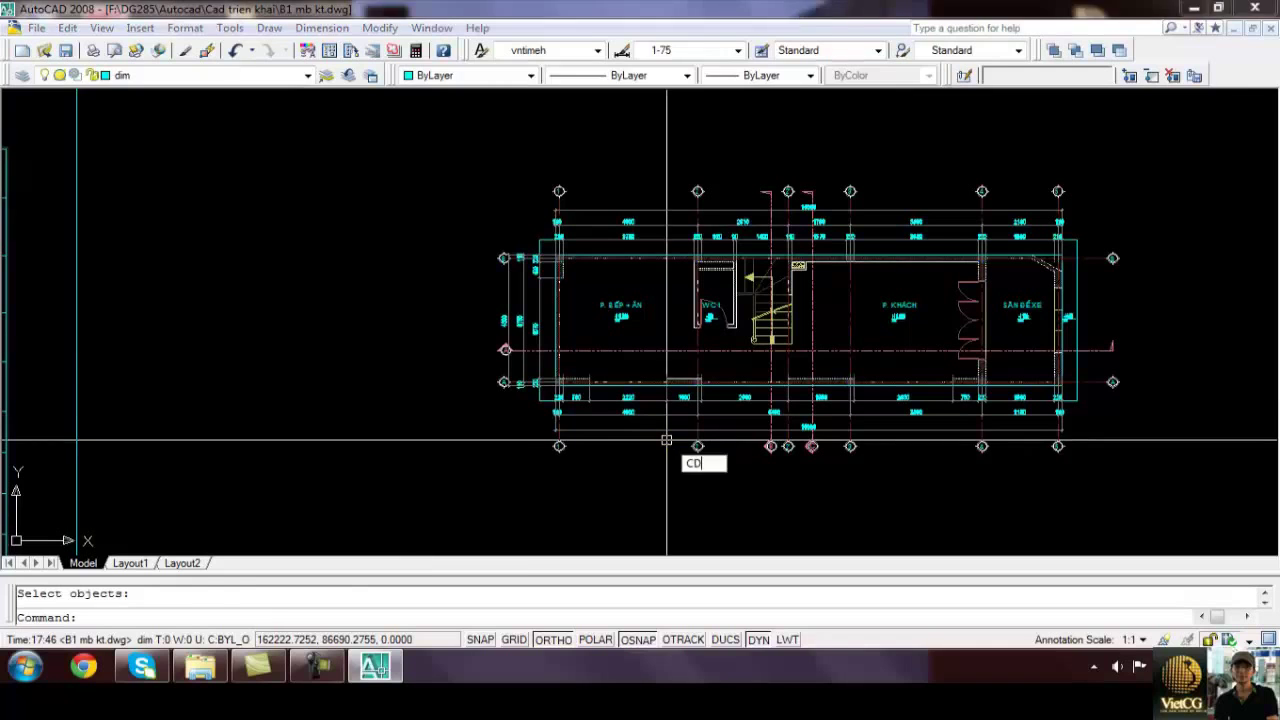
pyautogui.press('Return')
pyautogui.click(1118, 437)
pyautogui.click(497, 400)
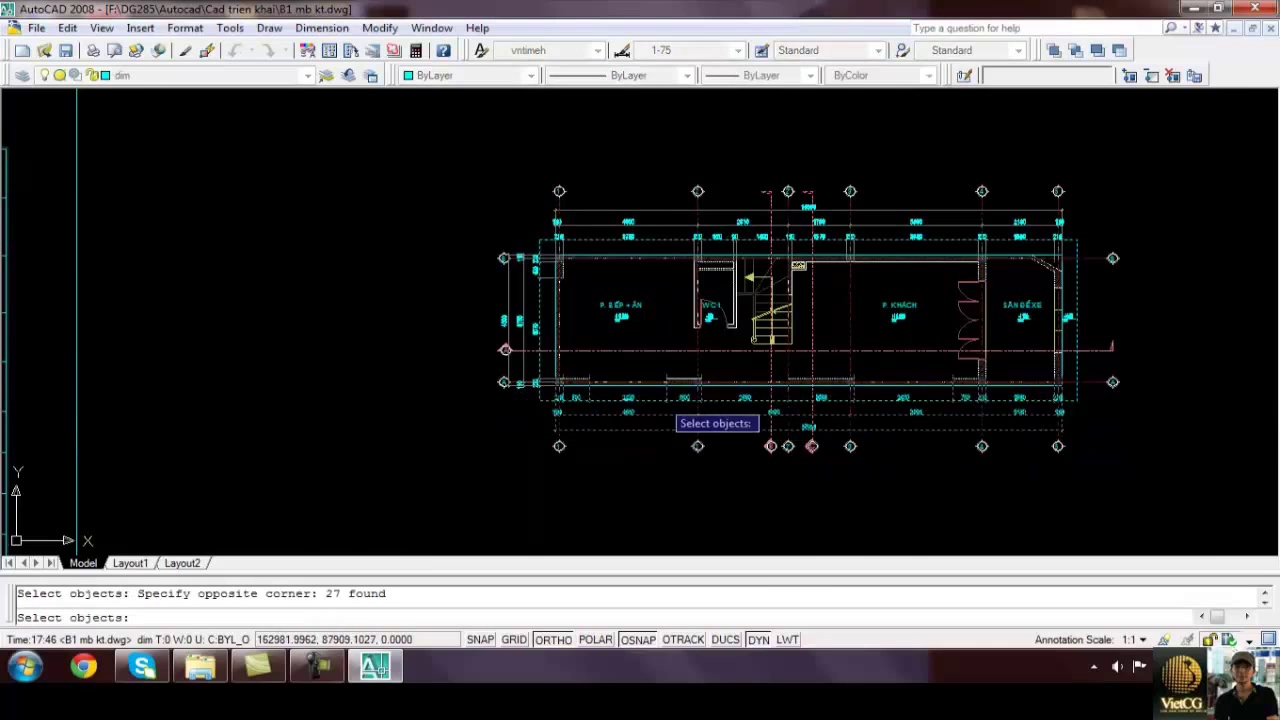
pyautogui.press('Return')
pyautogui.scroll(3, 1065, 390)
pyautogui.scroll(3, 1130, 370)
pyautogui.click(1157, 338)
pyautogui.scroll(-10, 1157, 338)
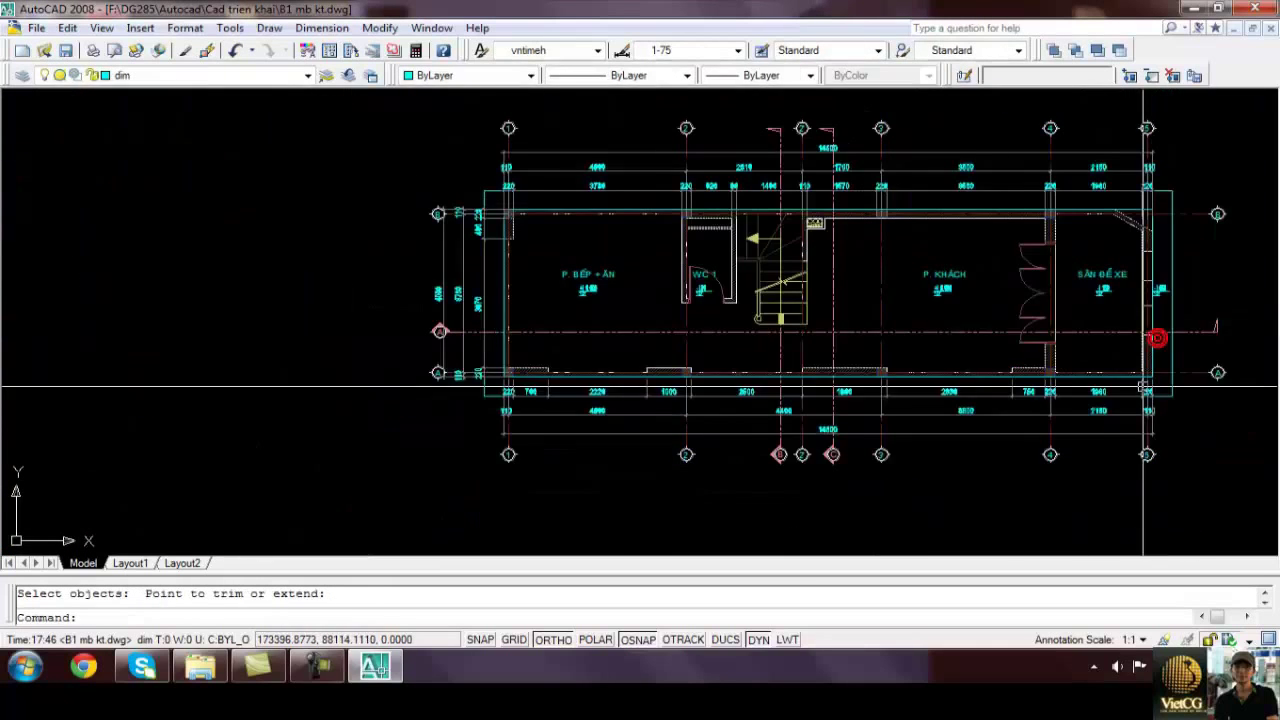
pyautogui.scroll(1, 1160, 300)
# Trim the top dimension chains' extension lines to the guide outline
pyautogui.press('Return')
pyautogui.click(1170, 253)
pyautogui.click(393, 224)
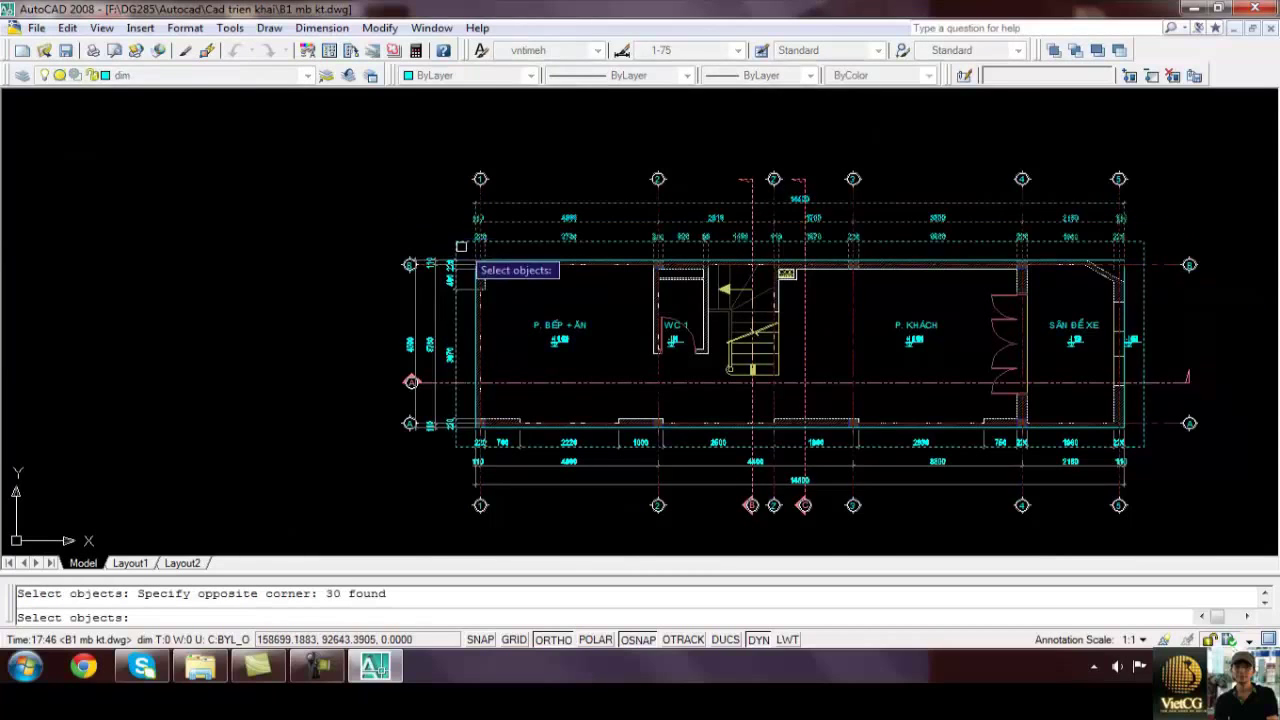
pyautogui.press('Return')
pyautogui.scroll(3, 500, 255)
pyautogui.click(493, 265)
# Trim the left dimension chains' extension lines to the guide outline
pyautogui.press('Return')
pyautogui.scroll(-3, 434, 347)
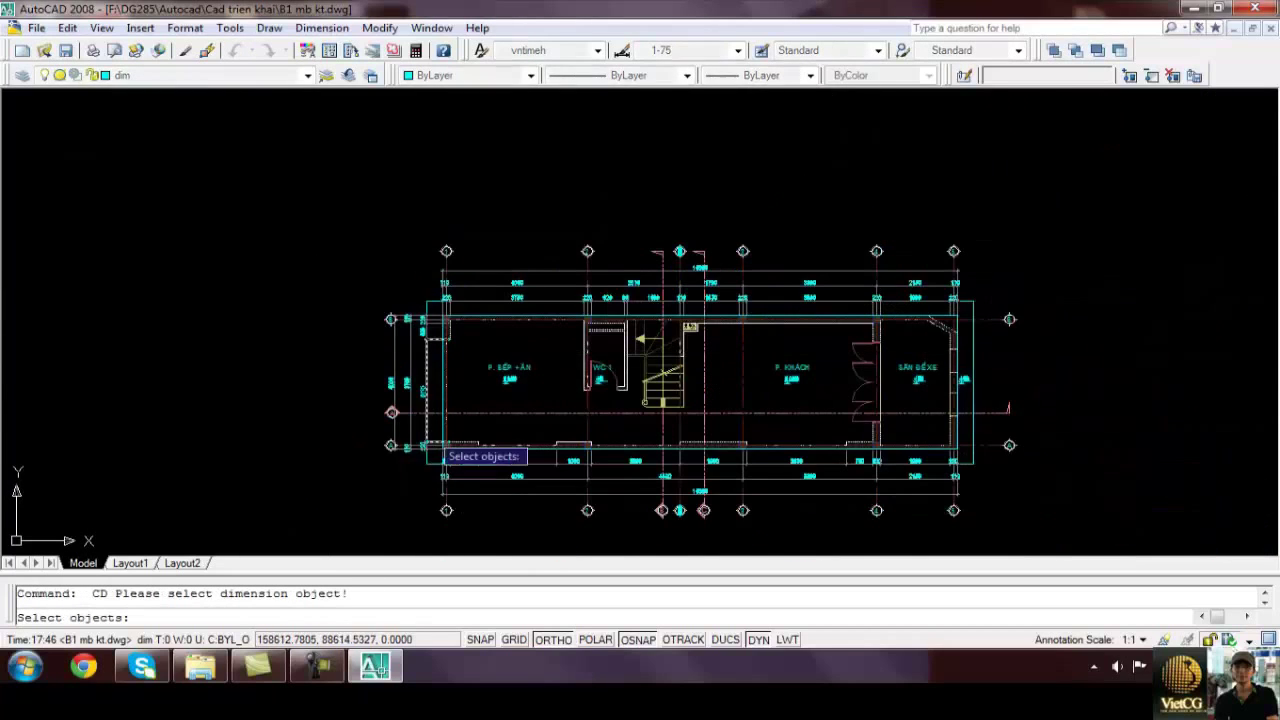
pyautogui.scroll(1, 434, 347)
pyautogui.click(440, 470)
pyautogui.click(309, 250)
pyautogui.press('Return')
pyautogui.scroll(5, 442, 281)
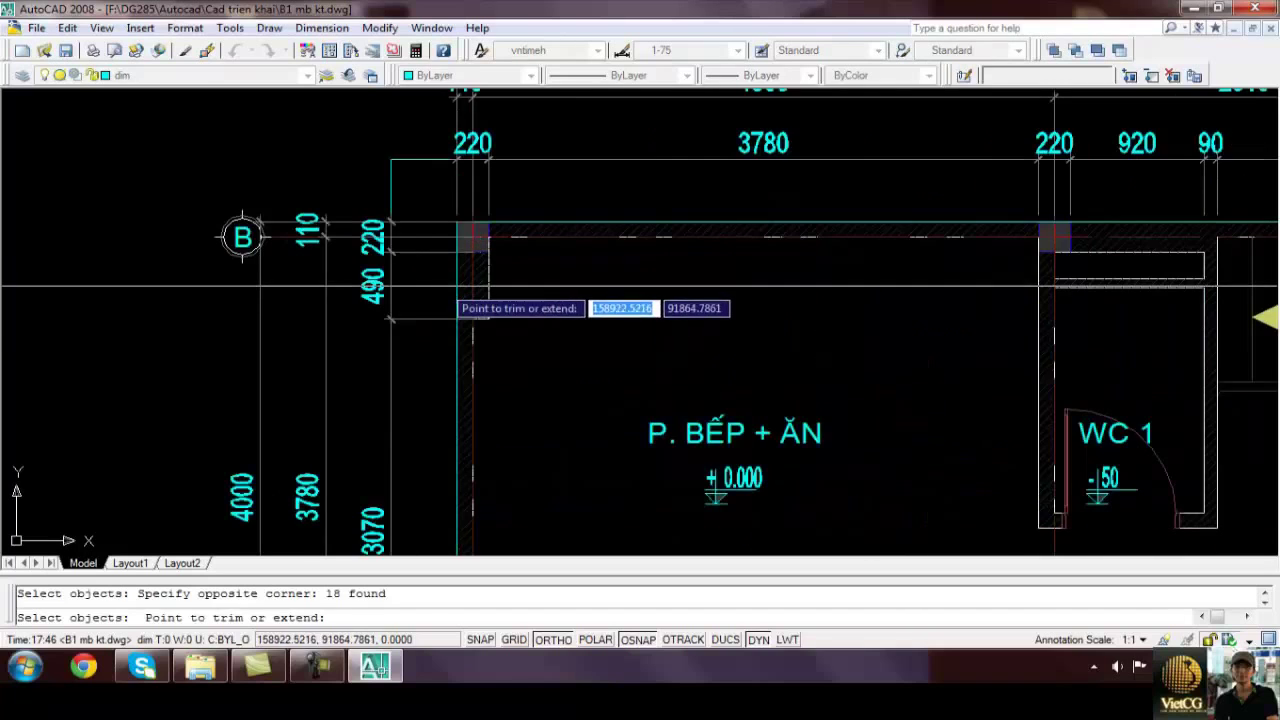
pyautogui.click(456, 286)
pyautogui.scroll(-5, 515, 320)
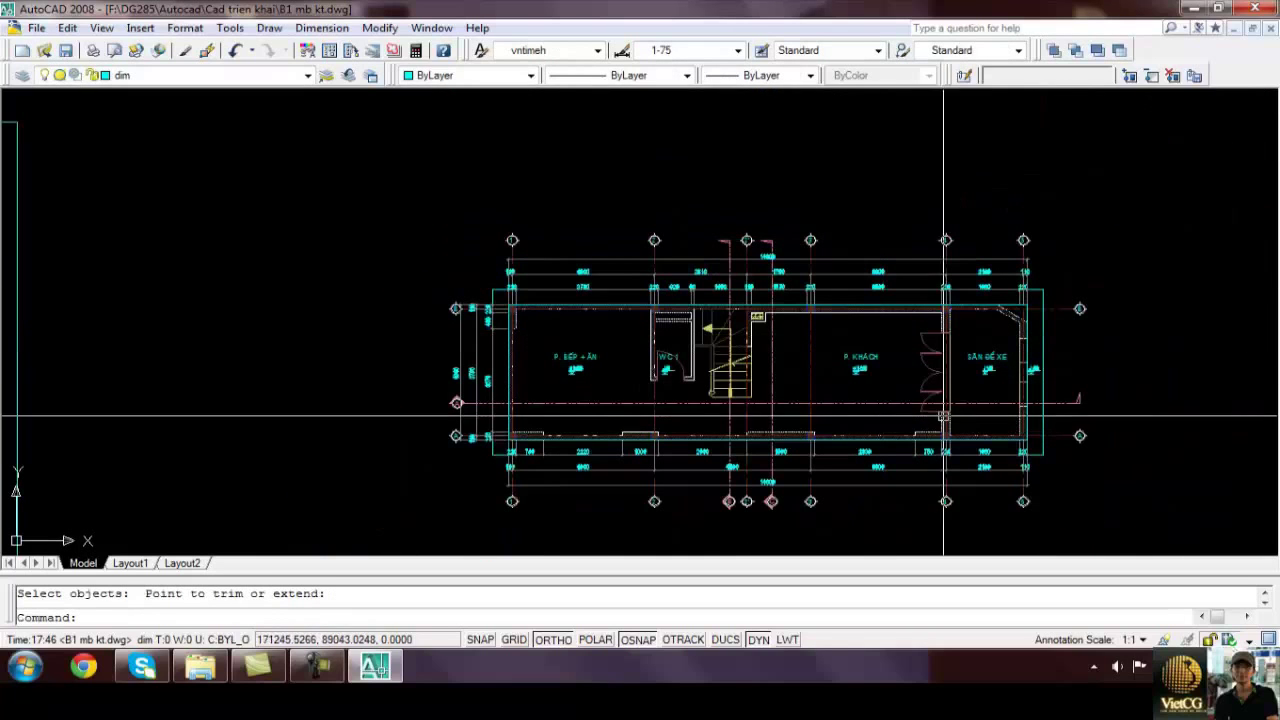
pyautogui.write('Q1')
pyautogui.press('Escape')
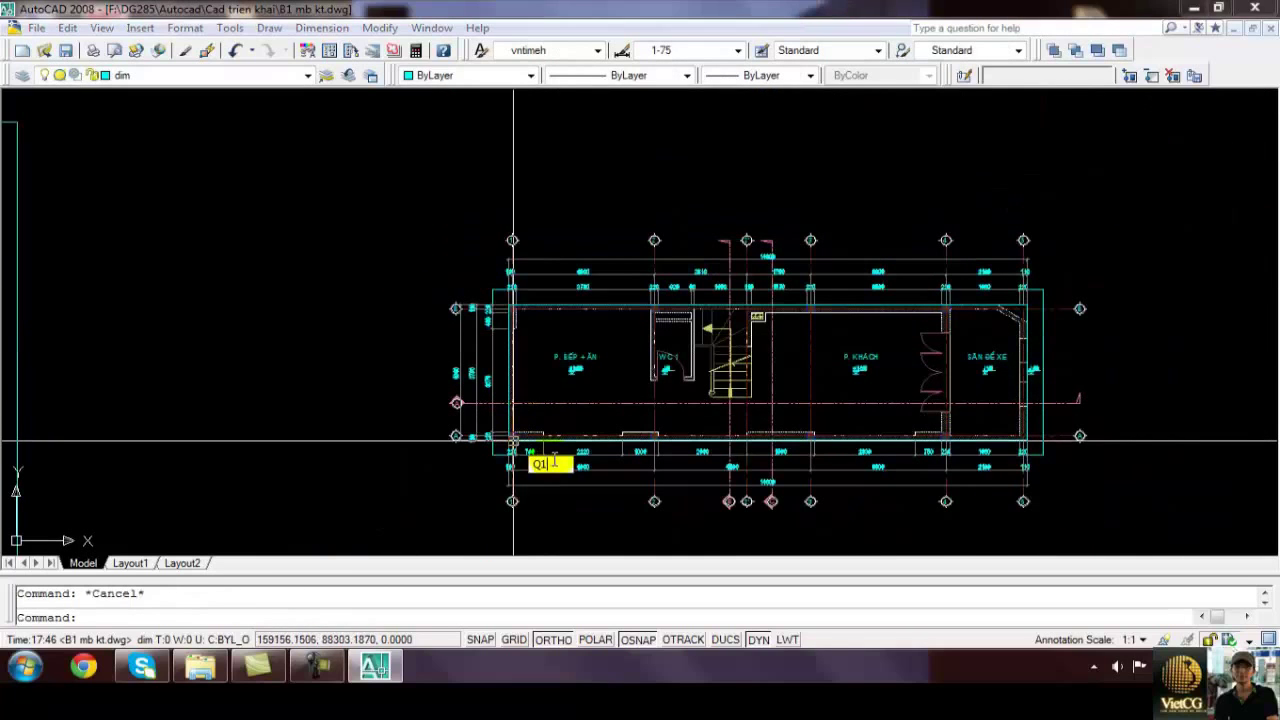
# Isolate the dim layer and mirror the left dimension chains onto the plan's right side
pyautogui.write('li')
pyautogui.press('Return')
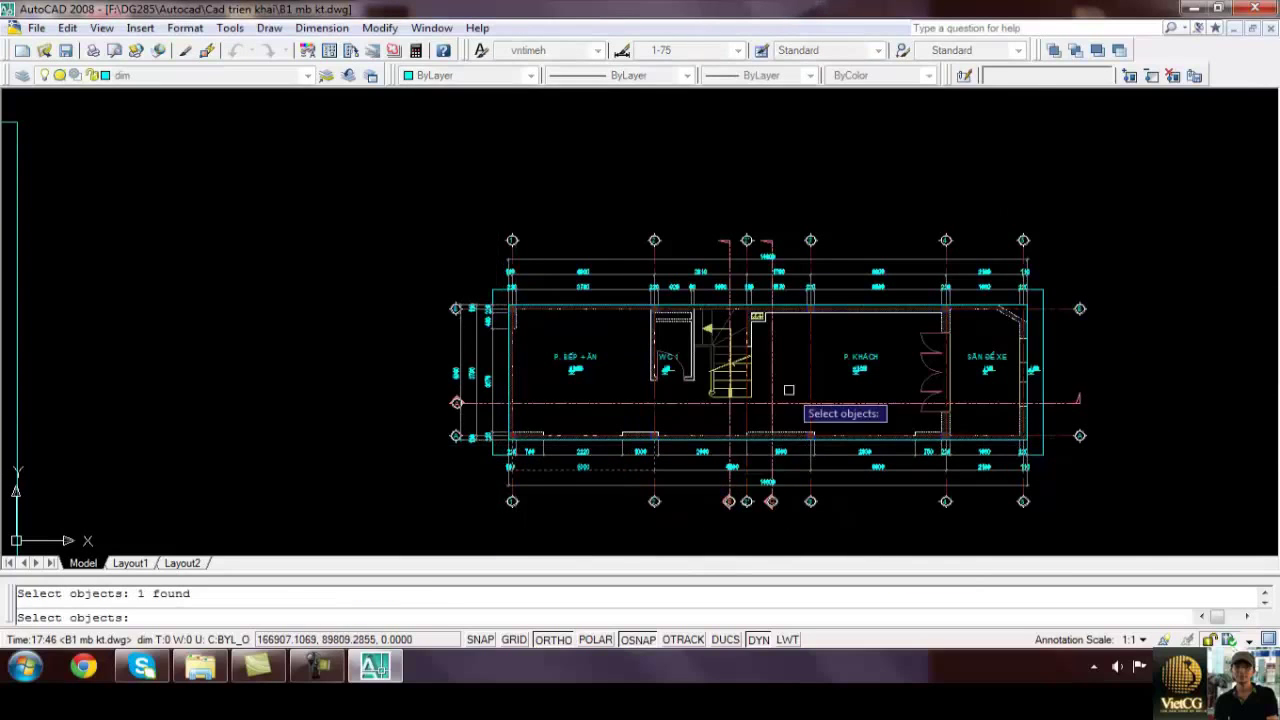
pyautogui.press('Return')
pyautogui.press('Return')
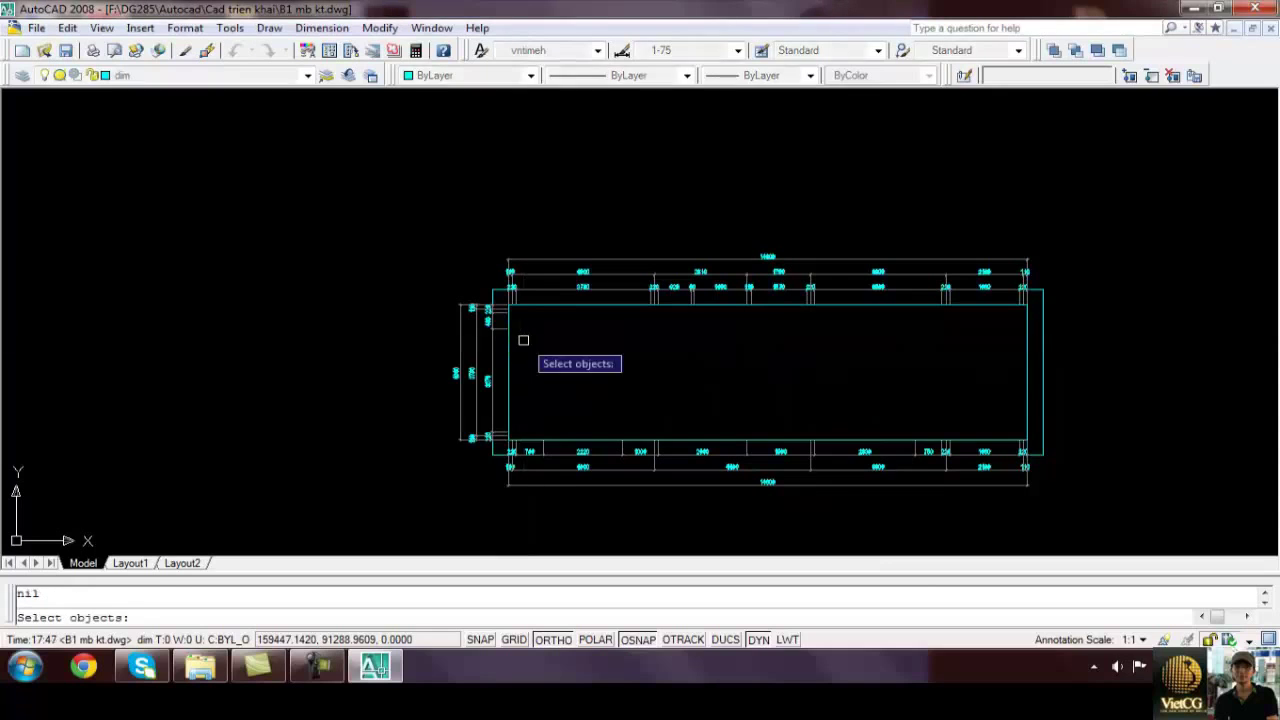
pyautogui.click(480, 455)
pyautogui.click(440, 302)
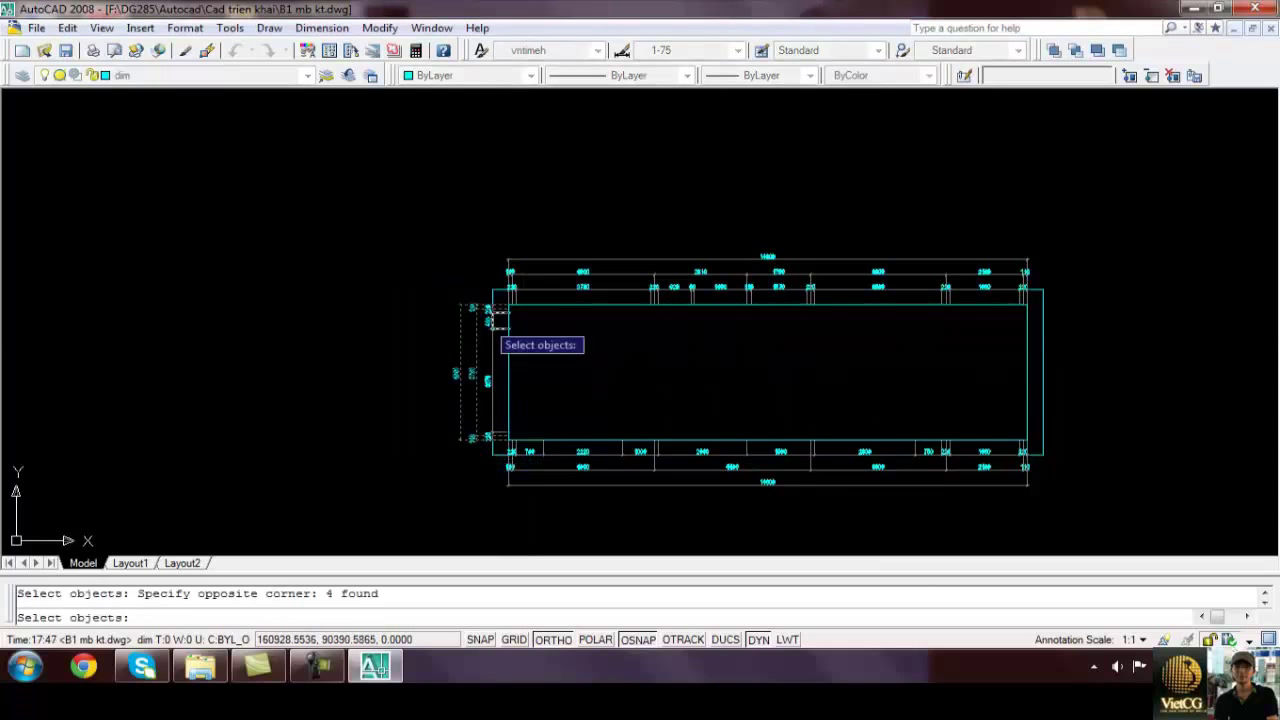
pyautogui.press('Return')
pyautogui.click(767, 290)
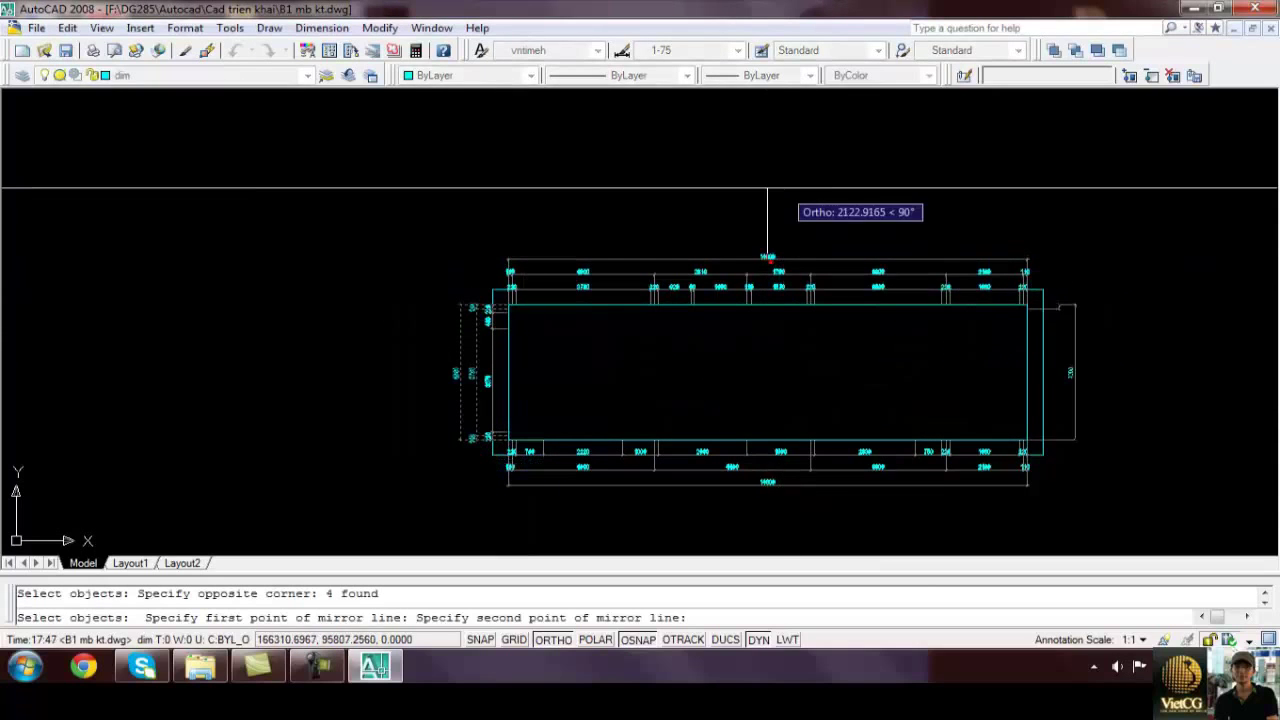
pyautogui.click(783, 189)
pyautogui.press('Return')
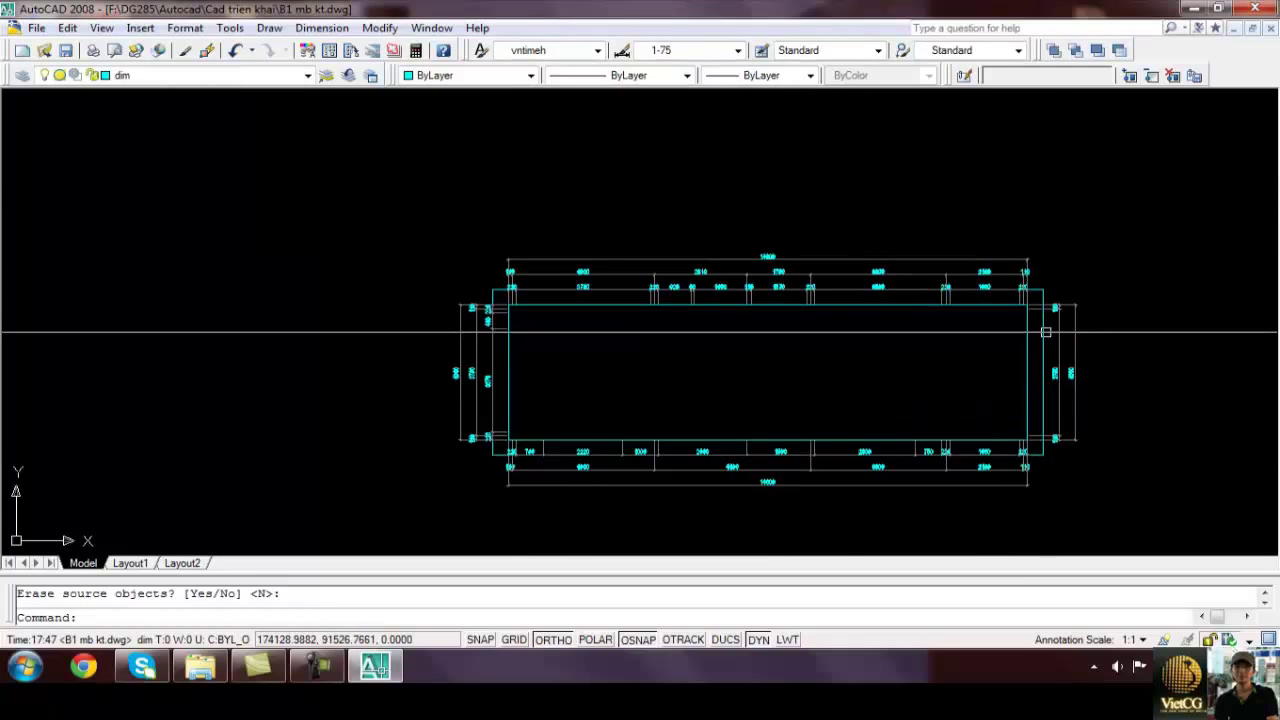
# Erase the inner cyan guide rectangle around the plan
pyautogui.click(1043, 336)
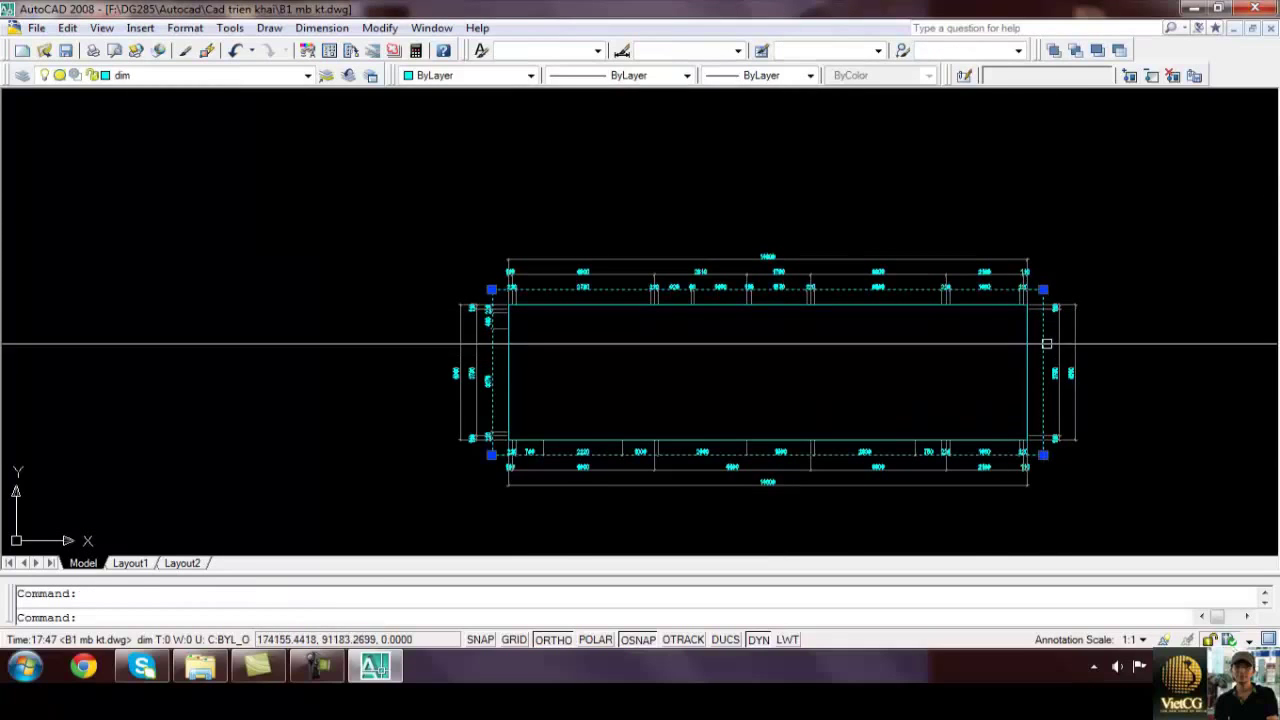
pyautogui.press('Escape')
pyautogui.click(1027, 330)
pyautogui.press('Delete')
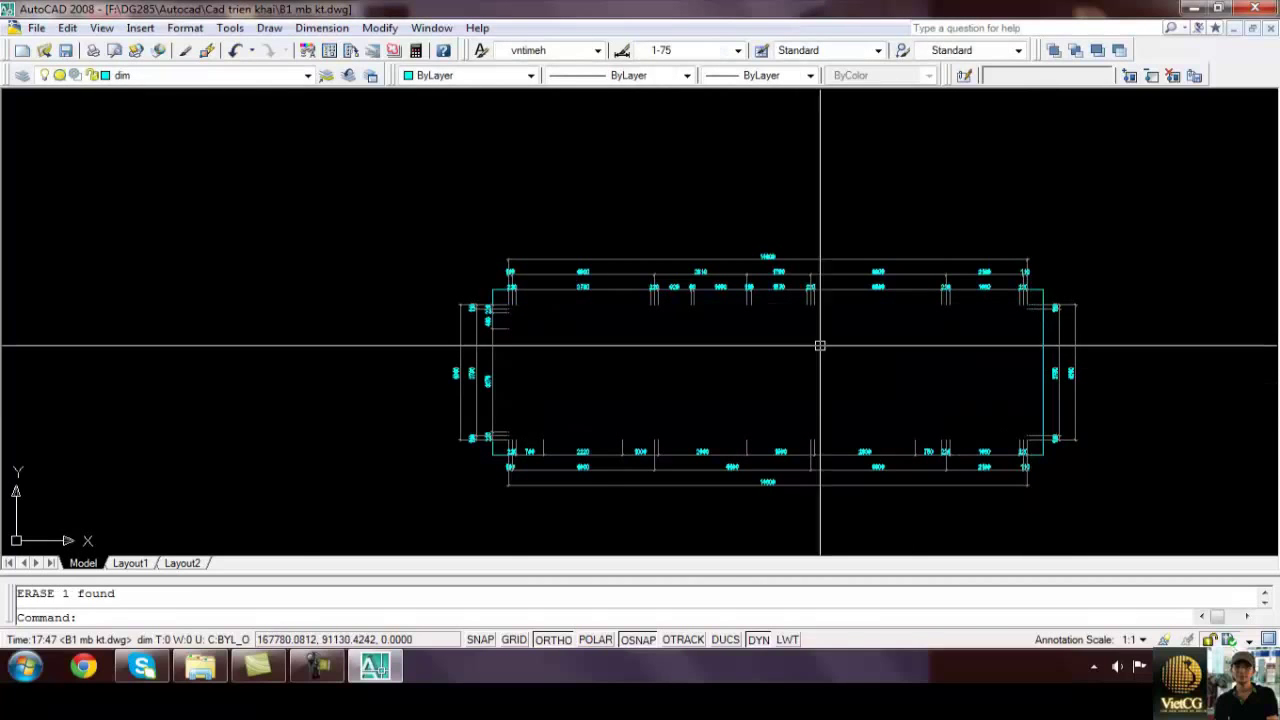
pyautogui.scroll(5, 1069, 289)
pyautogui.click(1090, 300)
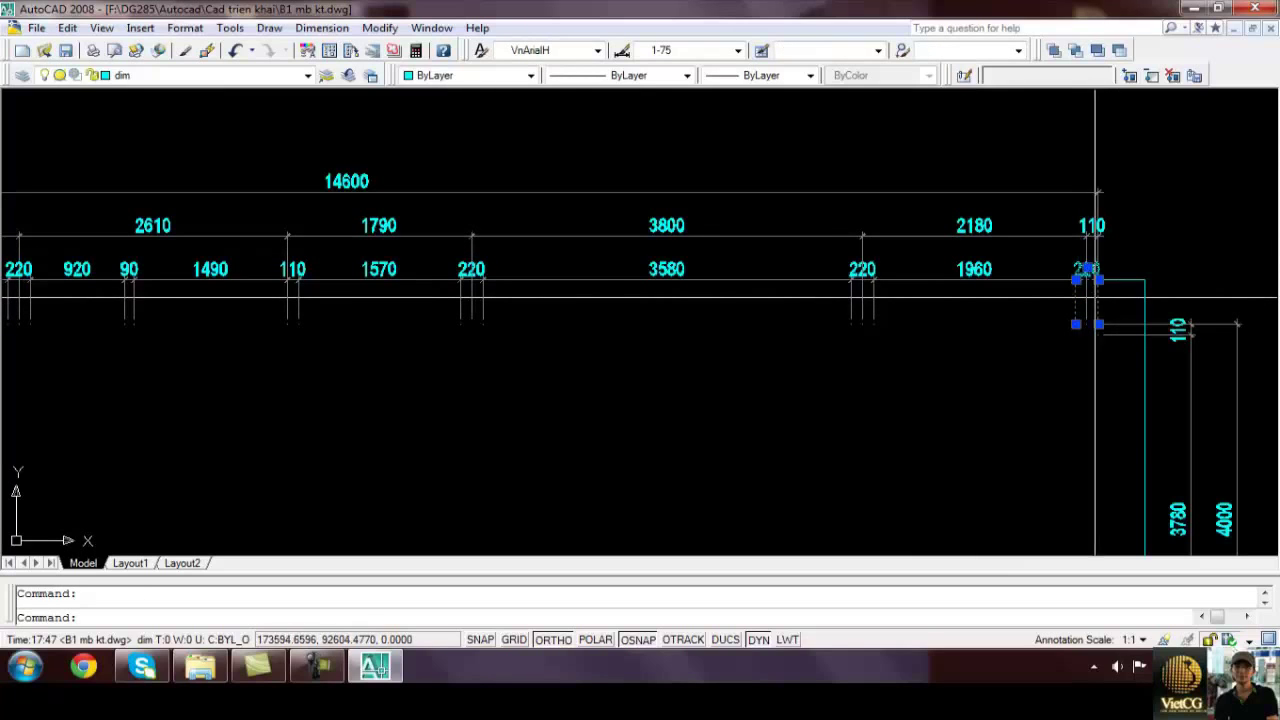
# Restart the extension-line trim and crossing-select the 21 top dimensions
pyautogui.scroll(-2, 1100, 297)
pyautogui.press('Return')
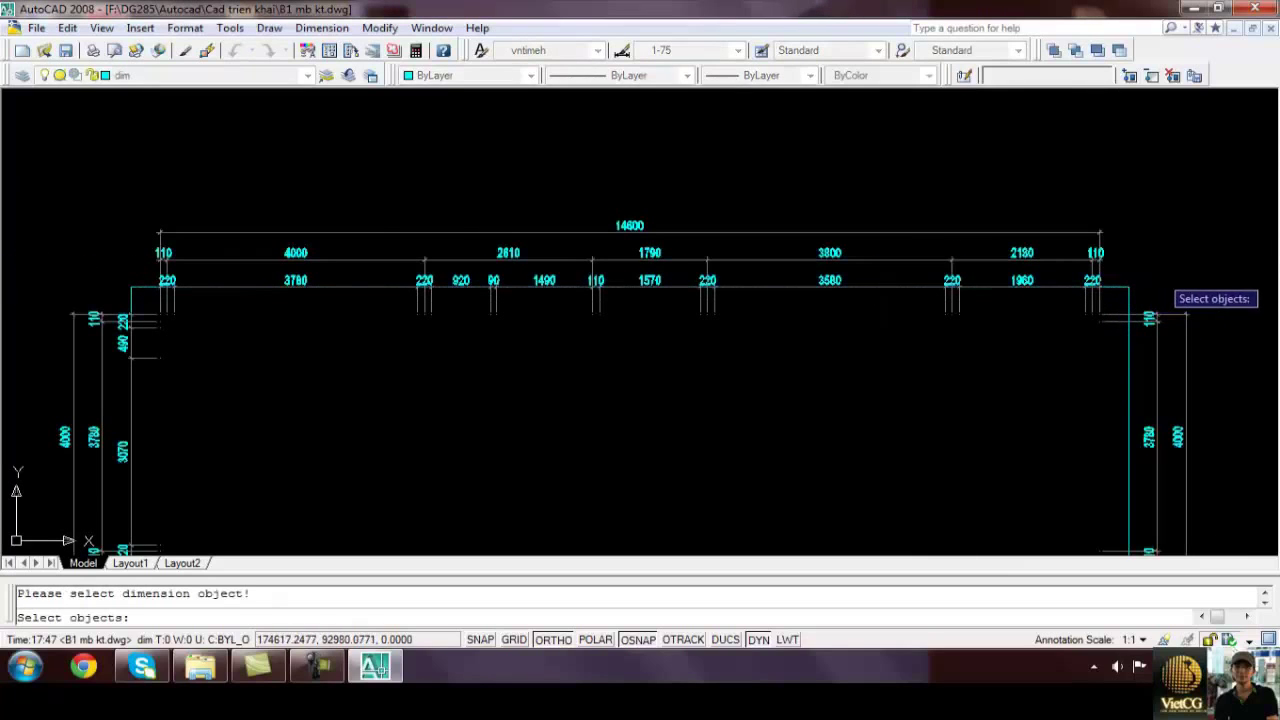
pyautogui.click(1168, 280)
pyautogui.click(117, 169)
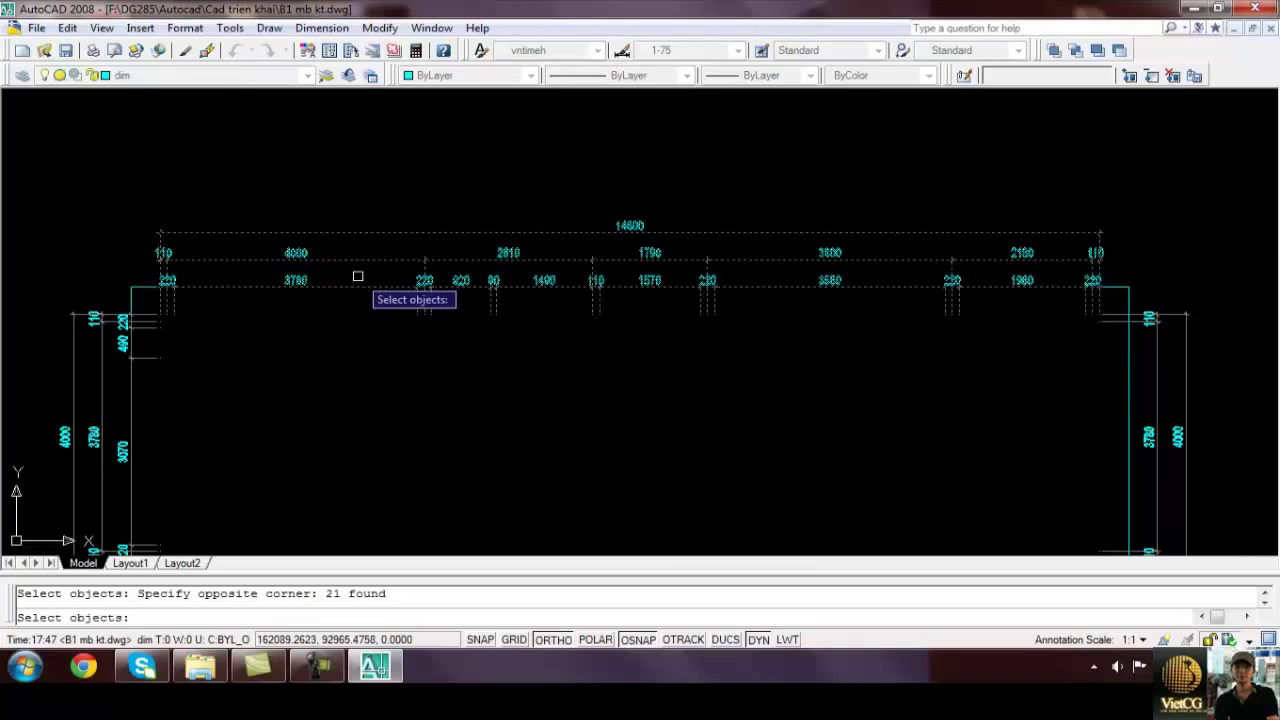
pyautogui.press('Return')
# Trim the 7 bottom dimensions' extension lines back to the bottom wall line
pyautogui.scroll(-2, 430, 403)
pyautogui.press('Return')
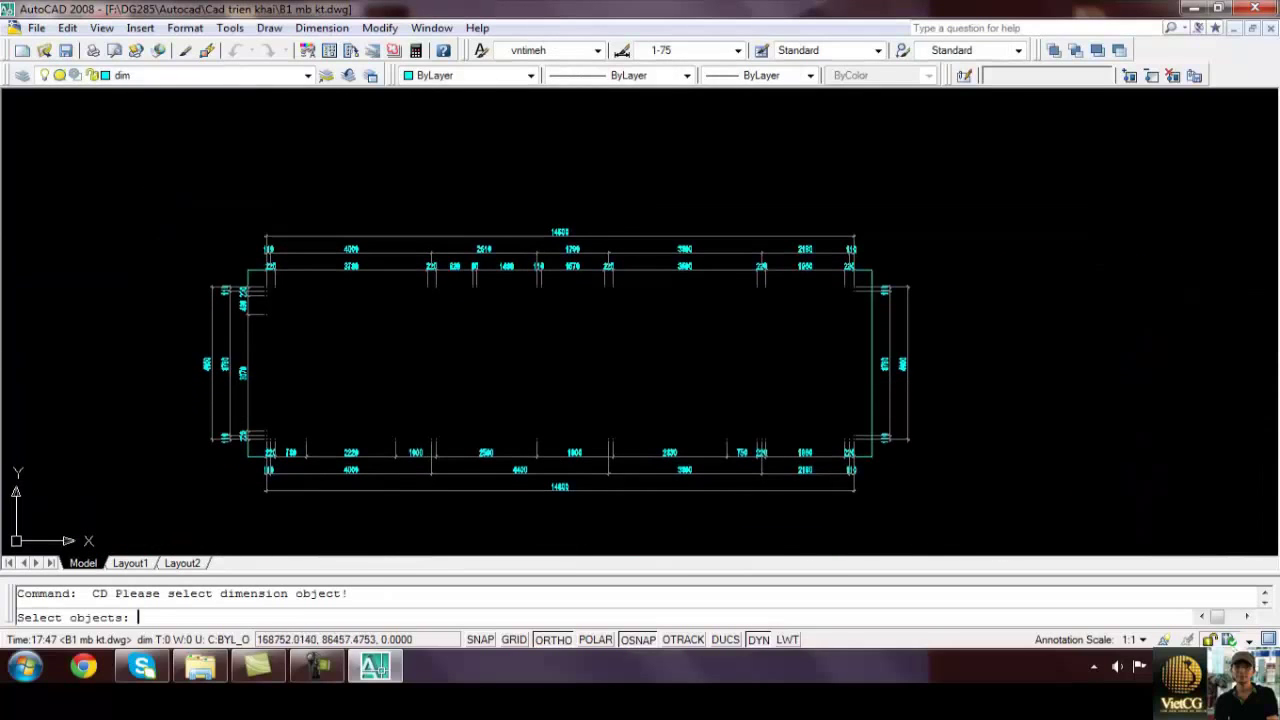
pyautogui.click(926, 507)
pyautogui.click(218, 460)
pyautogui.press('Return')
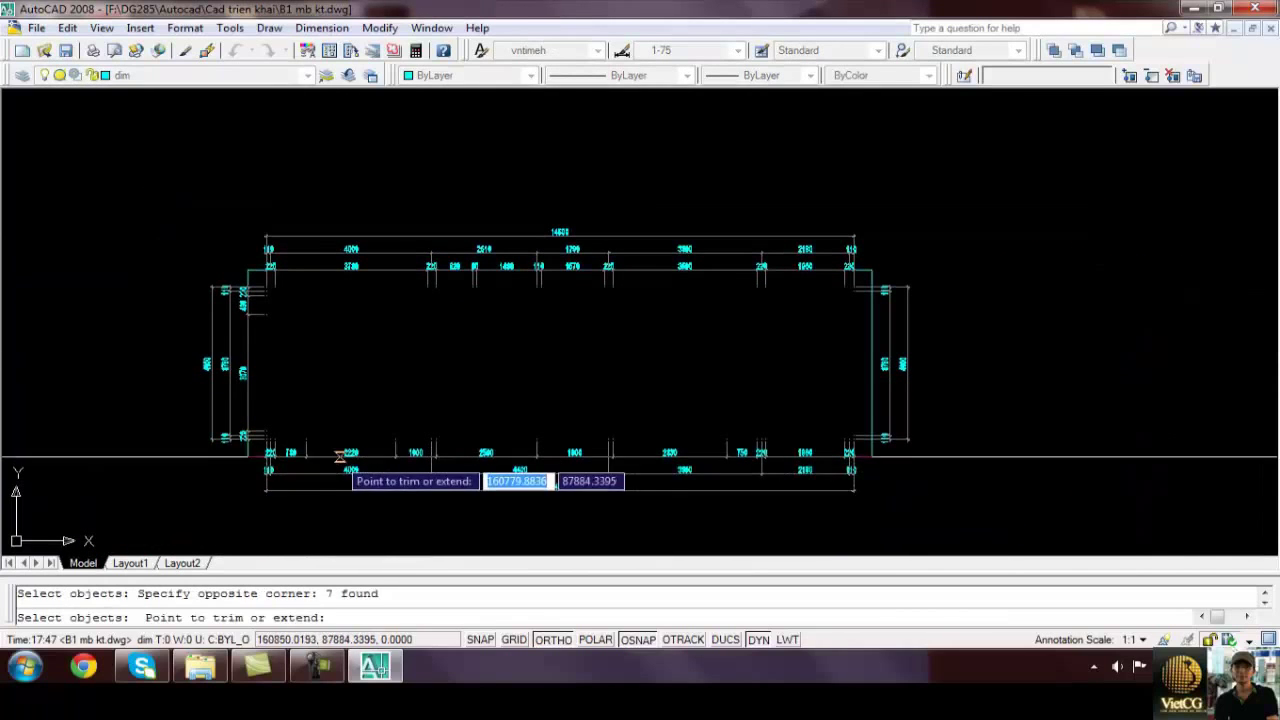
pyautogui.click(381, 455)
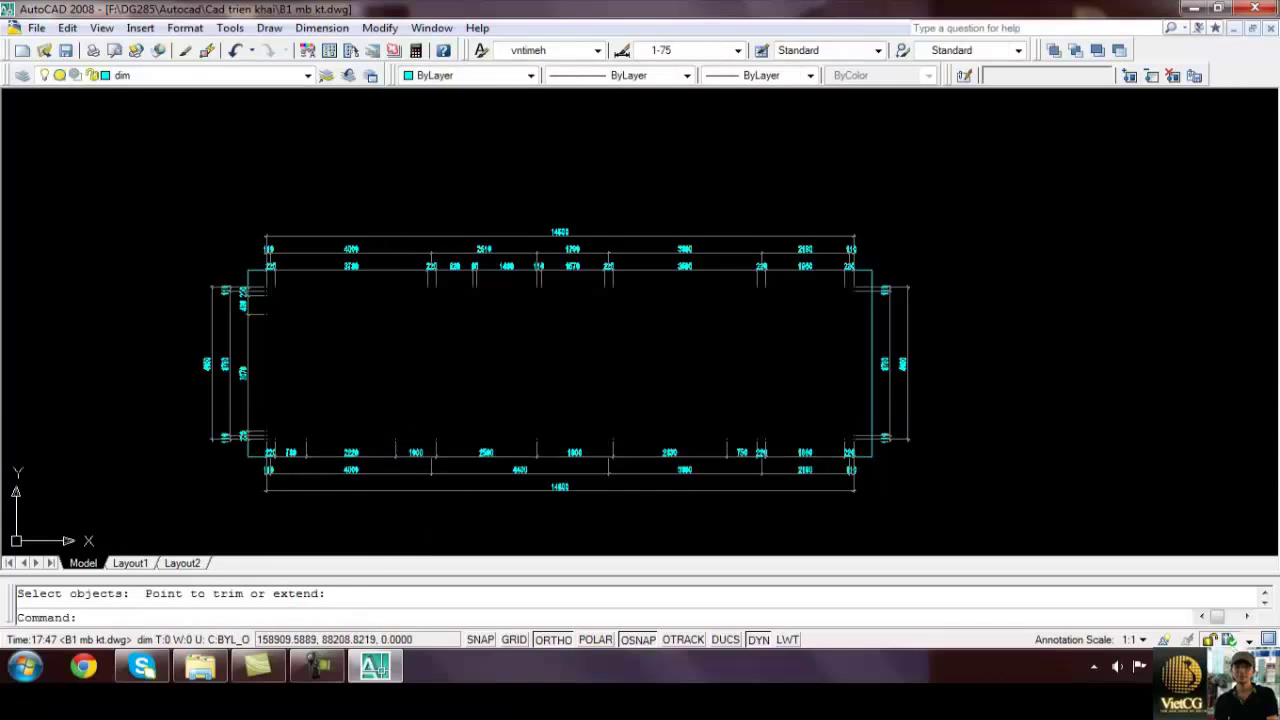
# Trim the left dimension chain's extension lines back to the left wall line
pyautogui.press('Return')
pyautogui.click(233, 461)
pyautogui.click(103, 292)
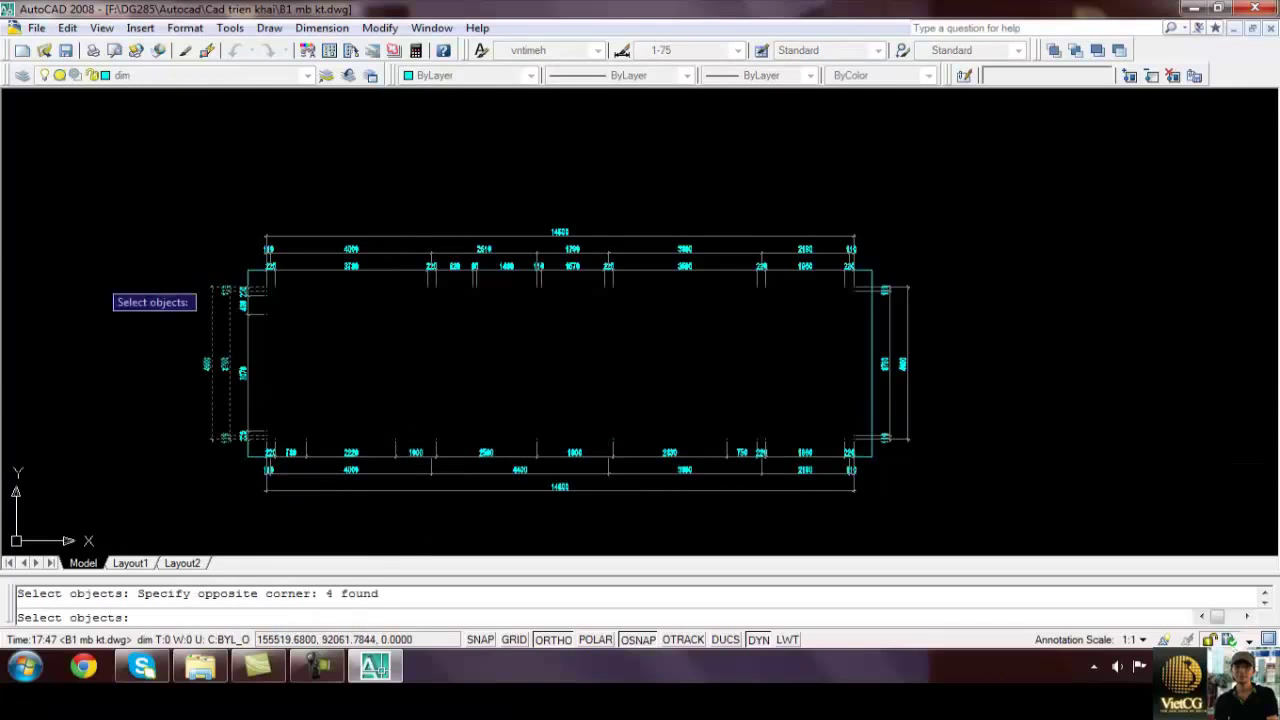
pyautogui.press('Return')
pyautogui.click(247, 357)
# Trim the 4 right dimensions' extension lines back to the right wall line
pyautogui.press('Return')
pyautogui.click(966, 464)
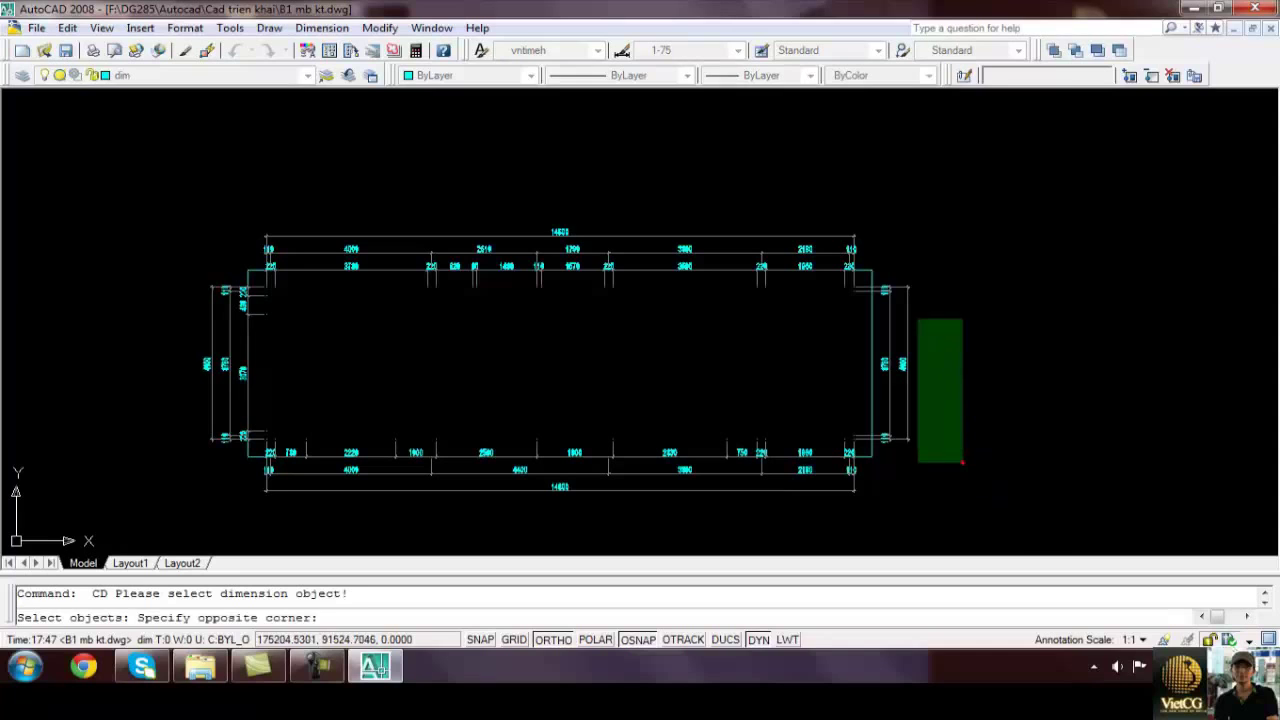
pyautogui.click(866, 250)
pyautogui.press('Return')
pyautogui.click(877, 279)
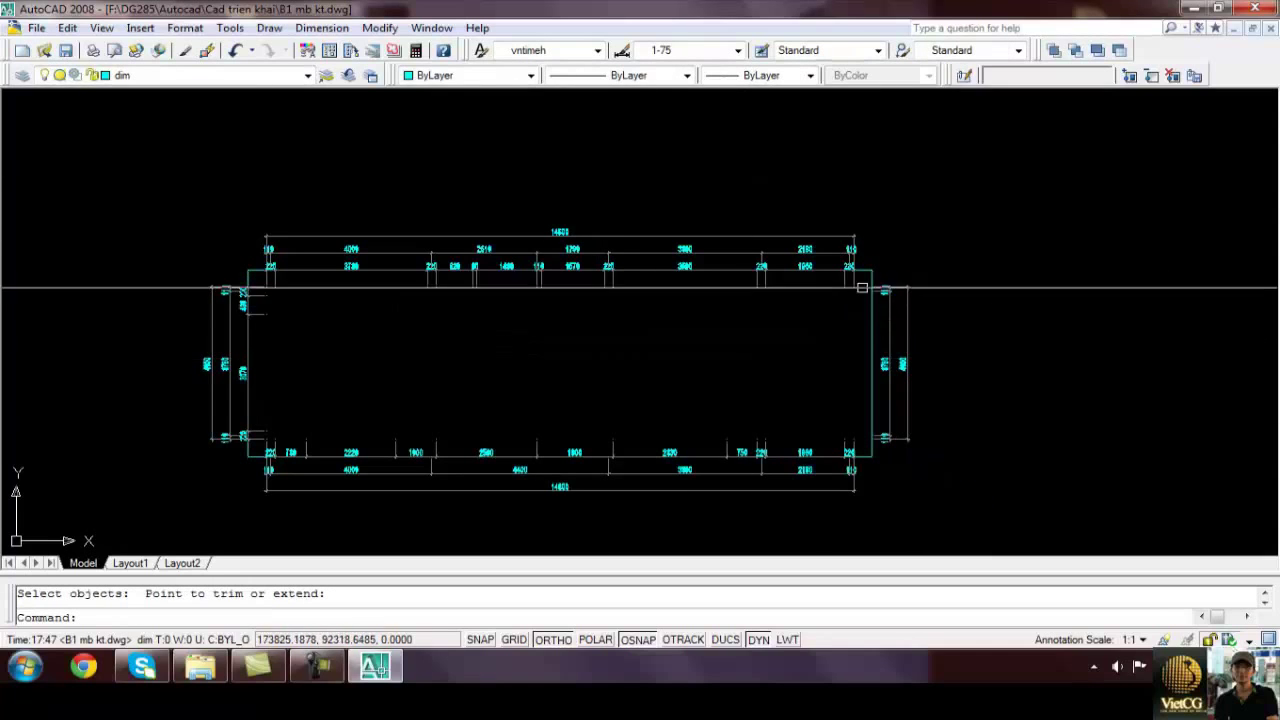
pyautogui.scroll(5, 862, 288)
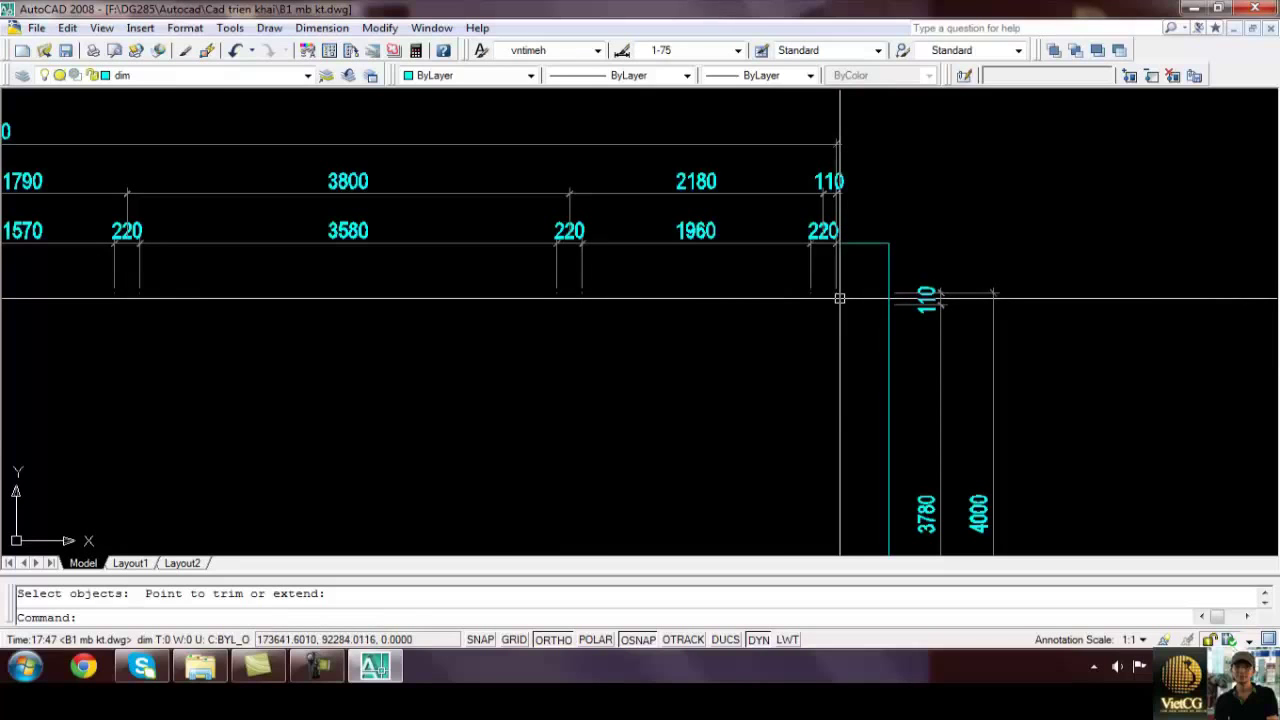
# Turn all layers back on with ON, select the 1960 dimension and open the 1-75 dimension style
pyautogui.write('on')
pyautogui.press('Return')
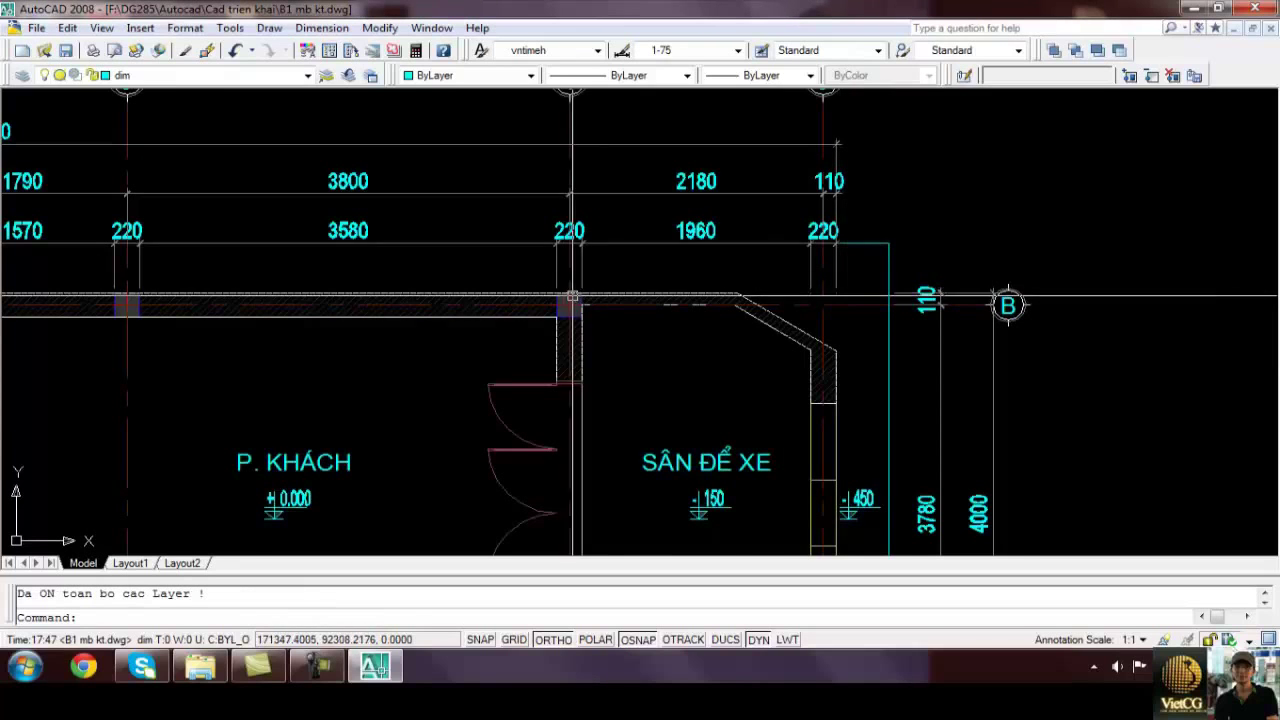
pyautogui.scroll(5, 572, 296)
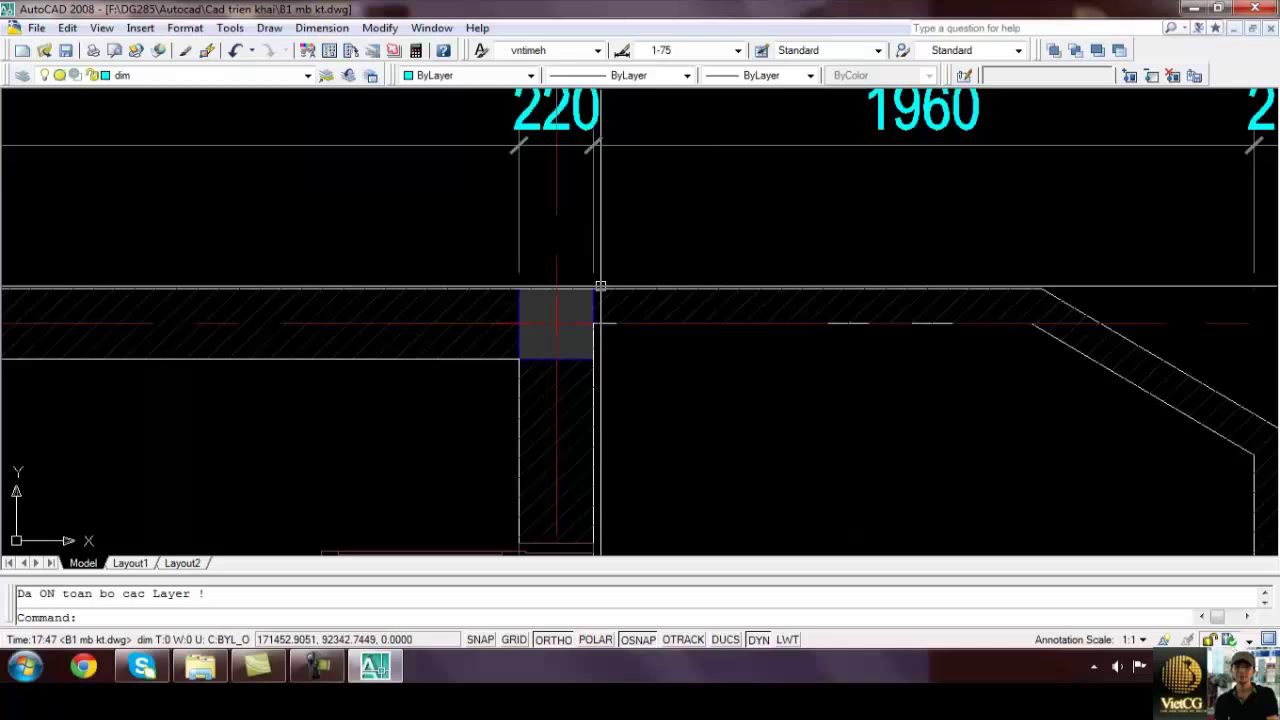
pyautogui.click(596, 286)
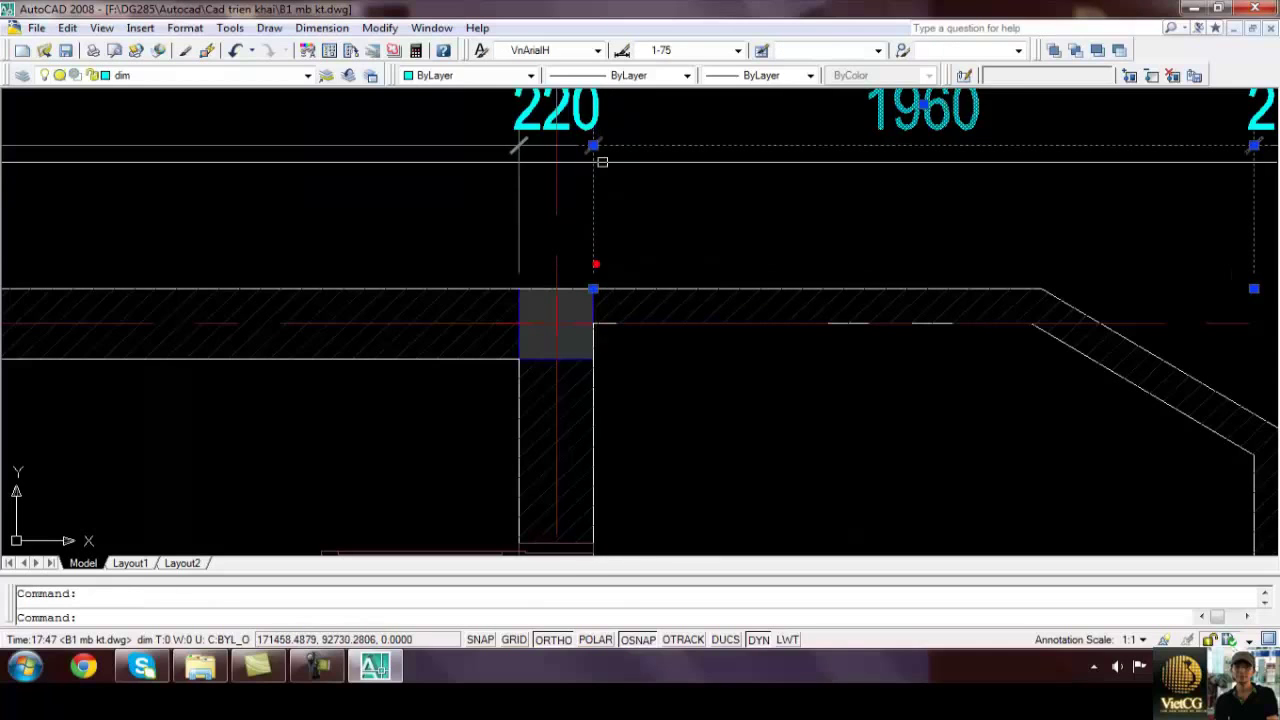
pyautogui.click(628, 52)
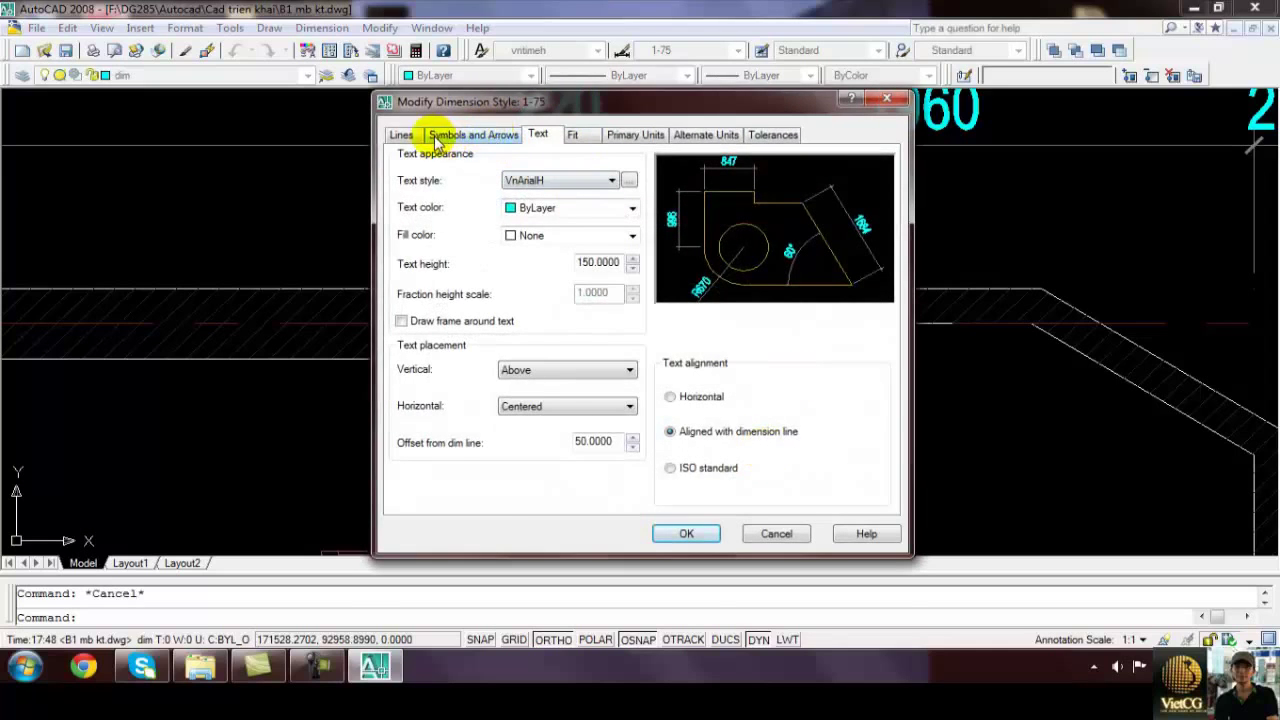
# Set 1-75 as the current dimension style, discarding its overrides, and close the manager
pyautogui.click(403, 134)
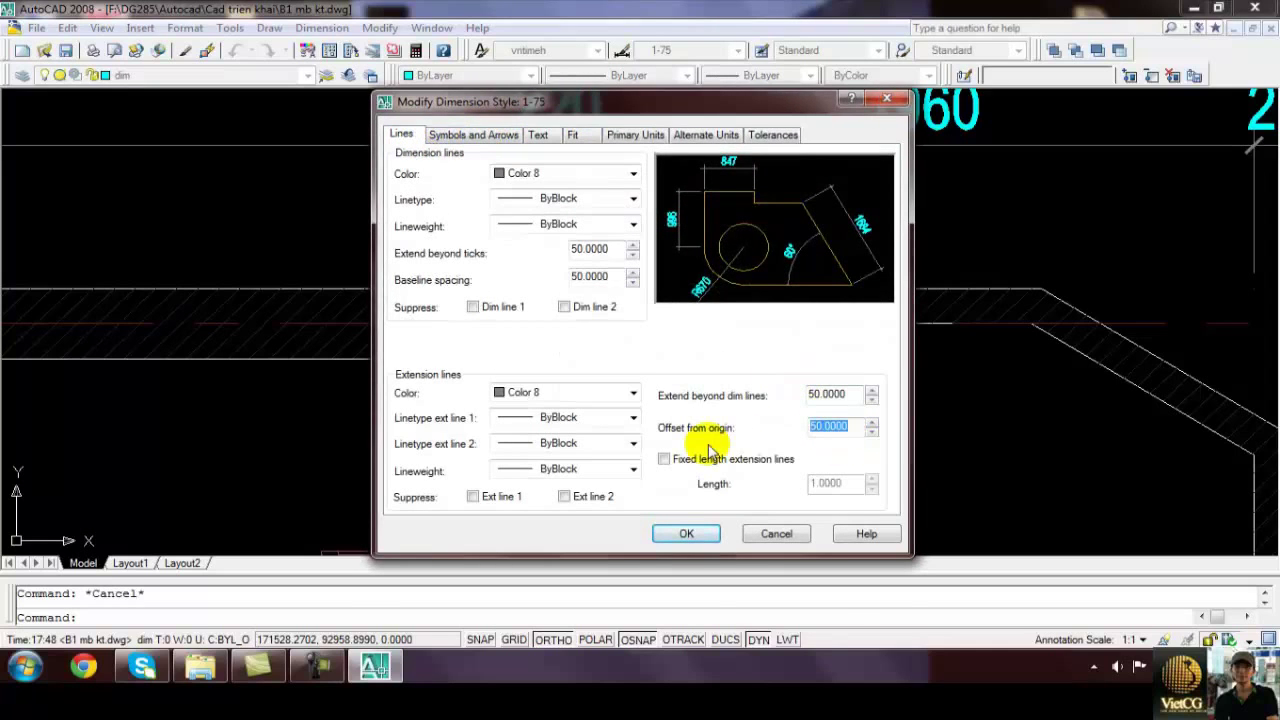
pyautogui.write('0')
pyautogui.click(699, 532)
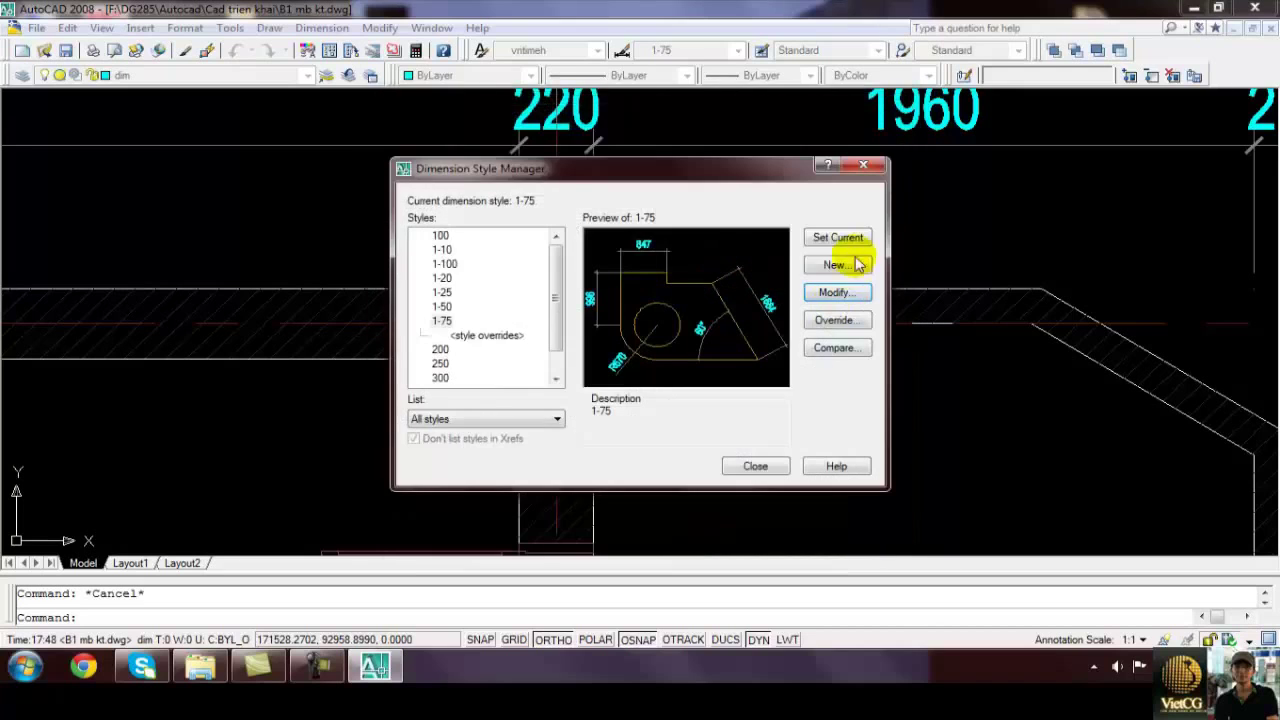
pyautogui.click(834, 243)
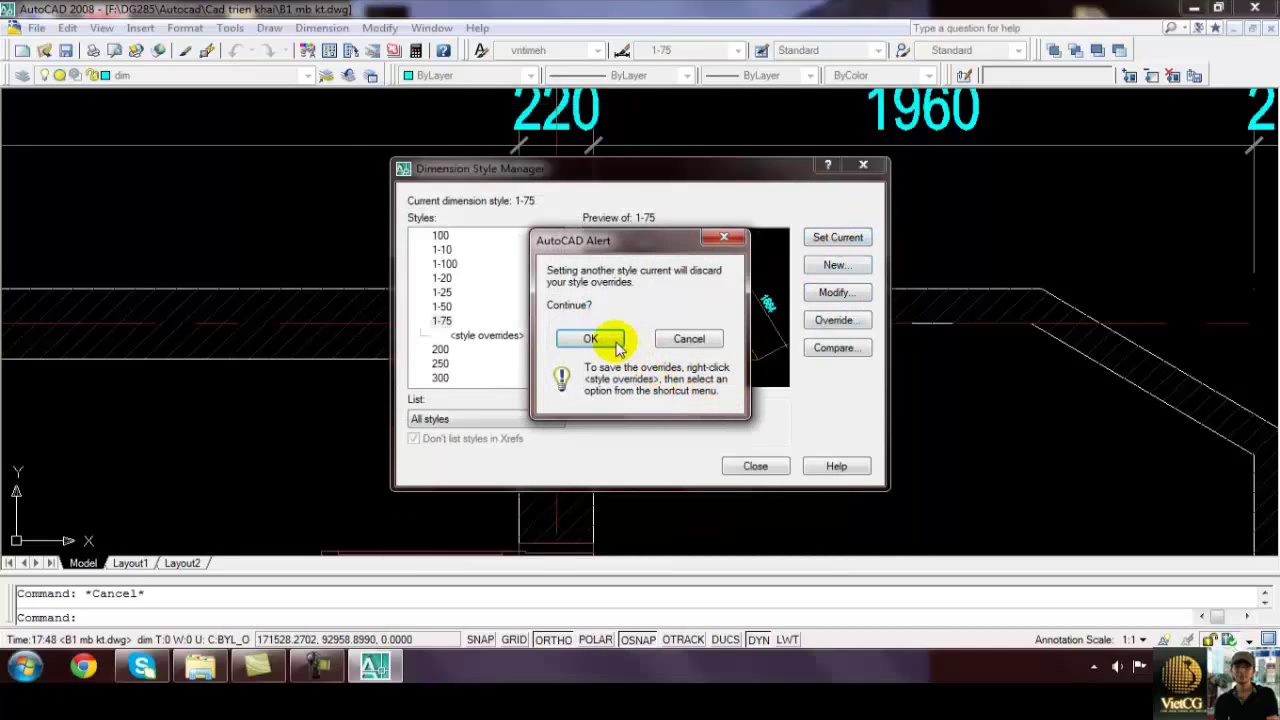
pyautogui.click(617, 345)
pyautogui.click(770, 477)
# Select the dimensions near the 220 wall to inspect them, then clear the selection
pyautogui.click(706, 386)
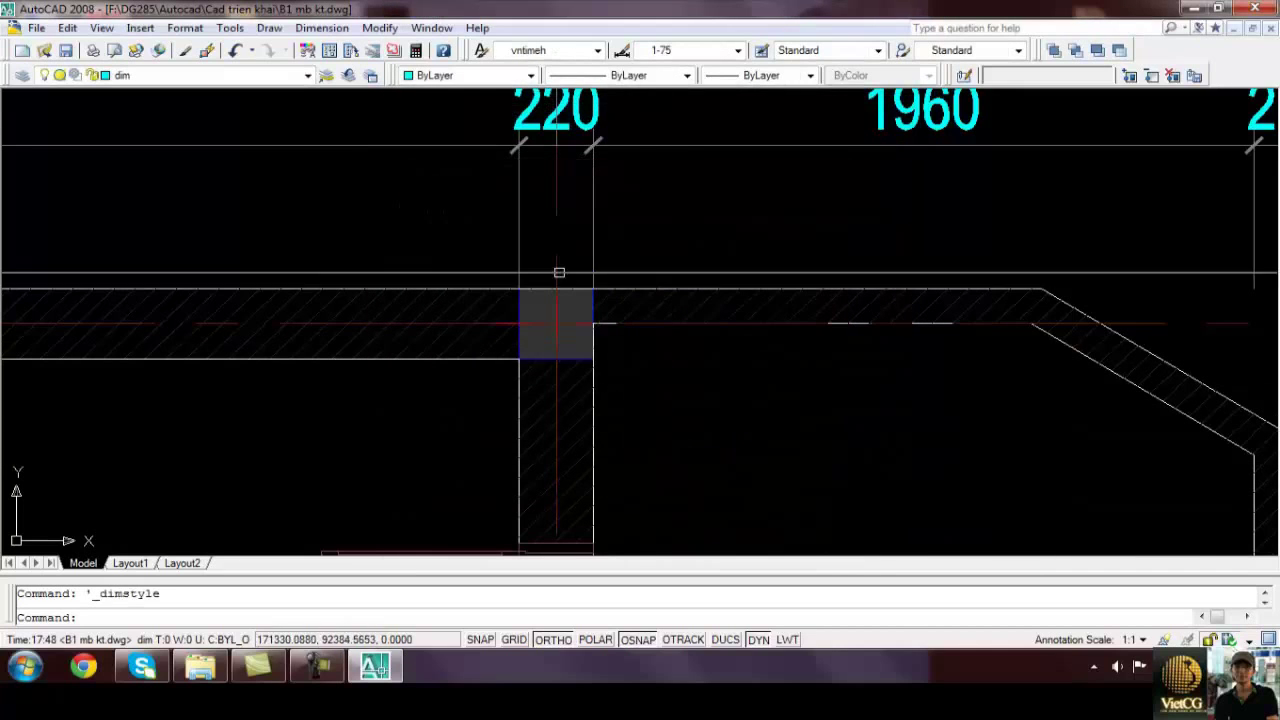
pyautogui.click(603, 240)
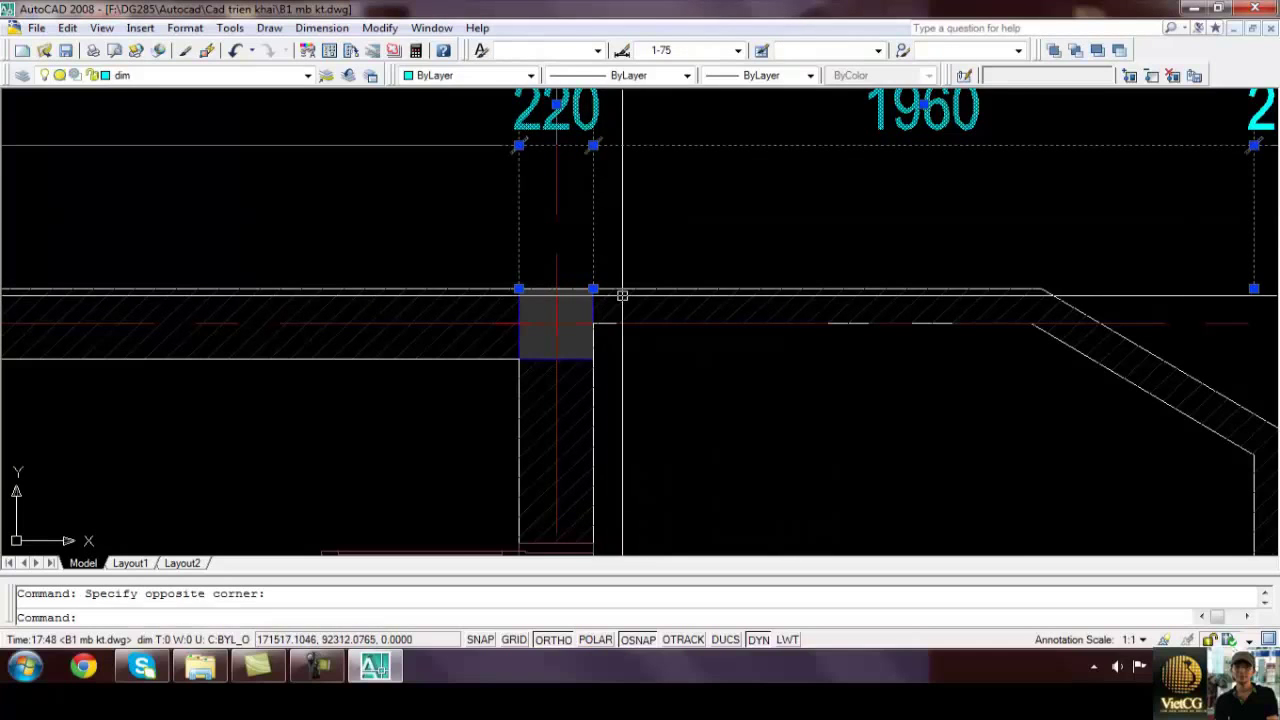
pyautogui.scroll(-2, 622, 297)
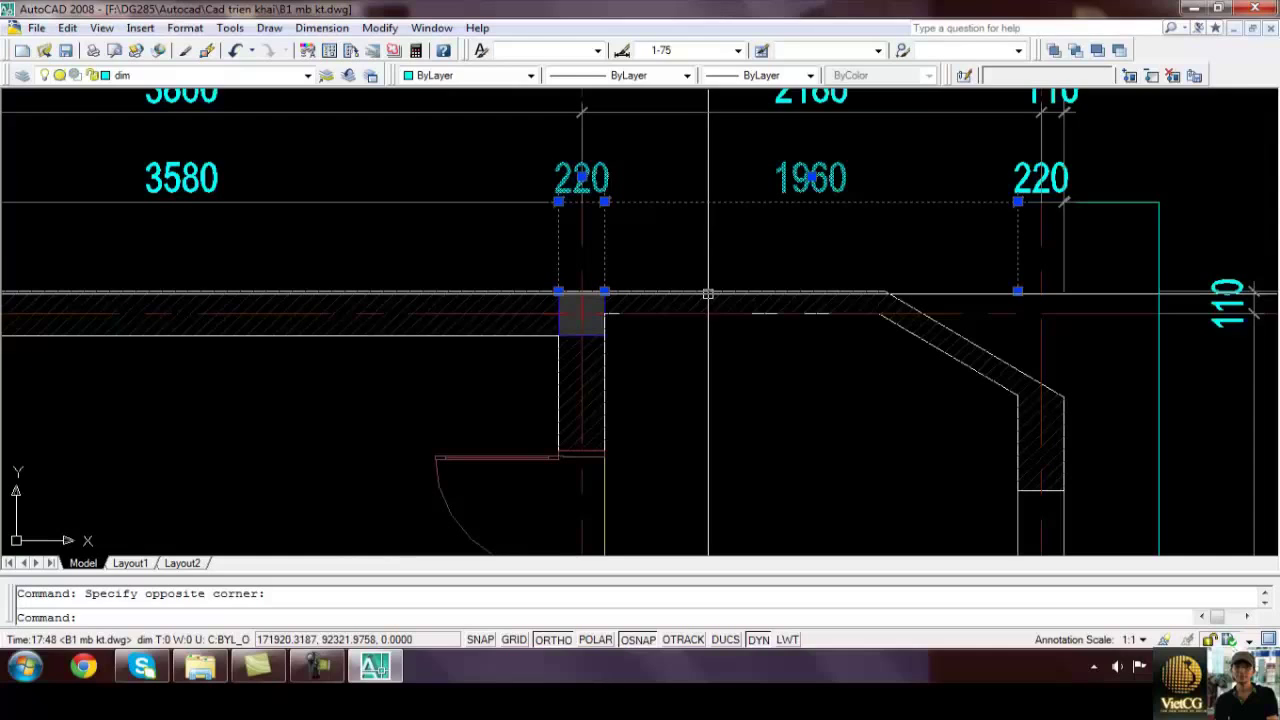
pyautogui.press('Escape')
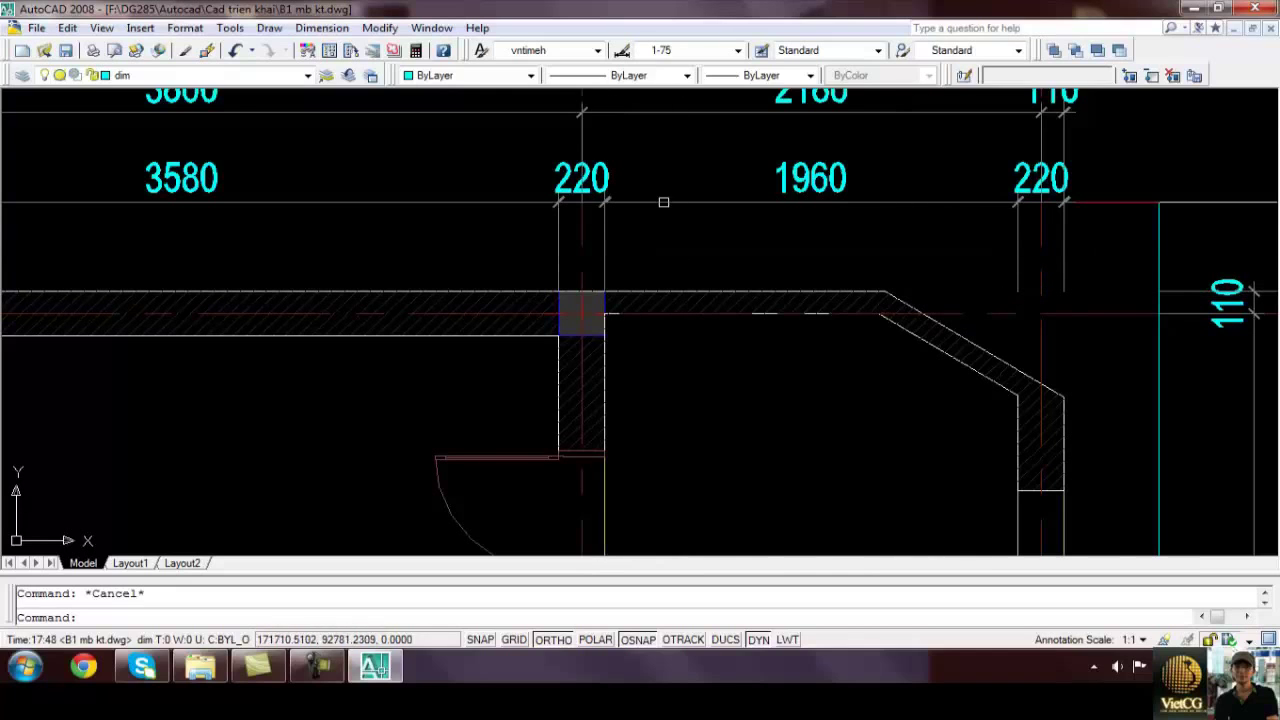
# Change dimension style 1-75's extension-line Offset from origin to 50, then close the dialogs
pyautogui.click(620, 50)
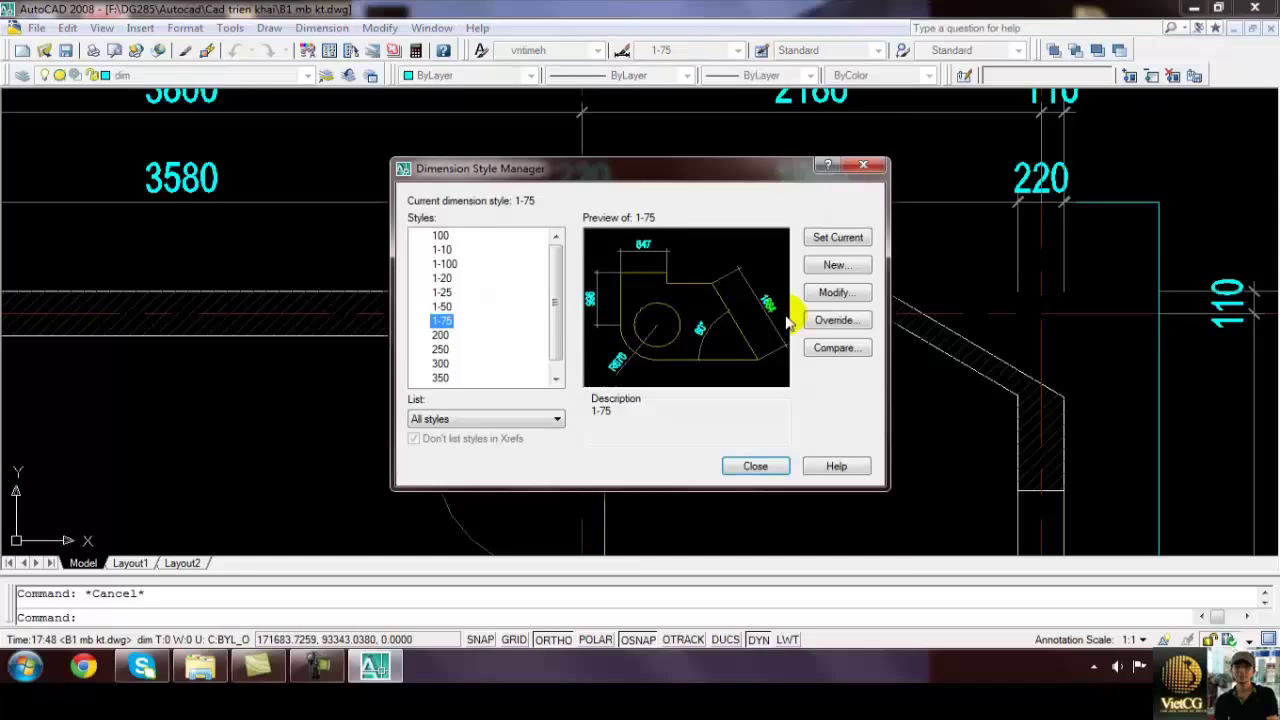
pyautogui.click(840, 293)
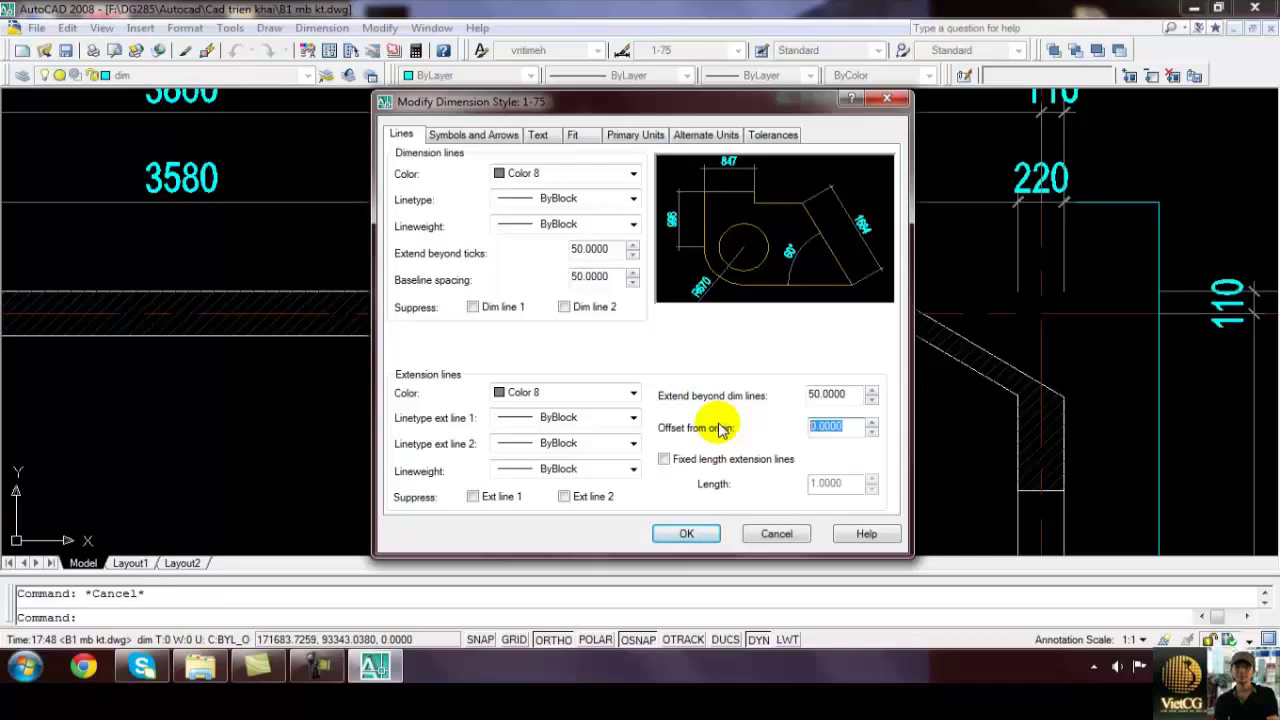
pyautogui.click(544, 134)
pyautogui.click(401, 134)
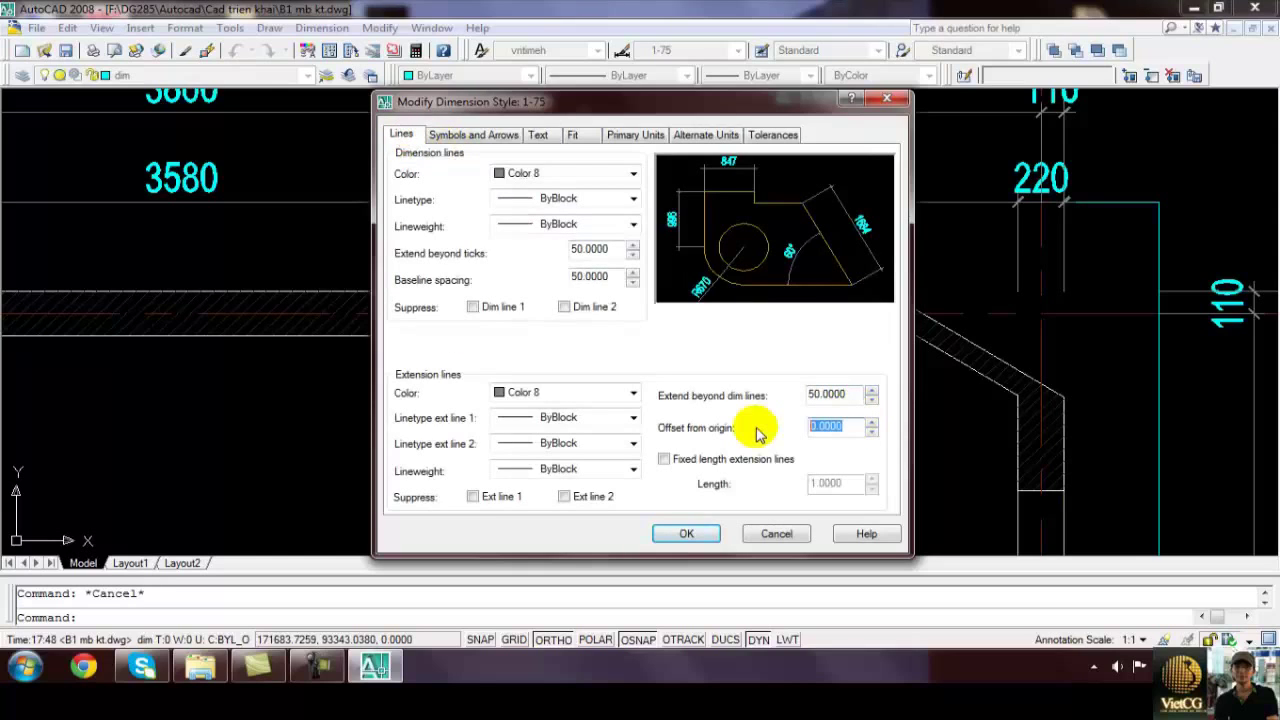
pyautogui.click(716, 533)
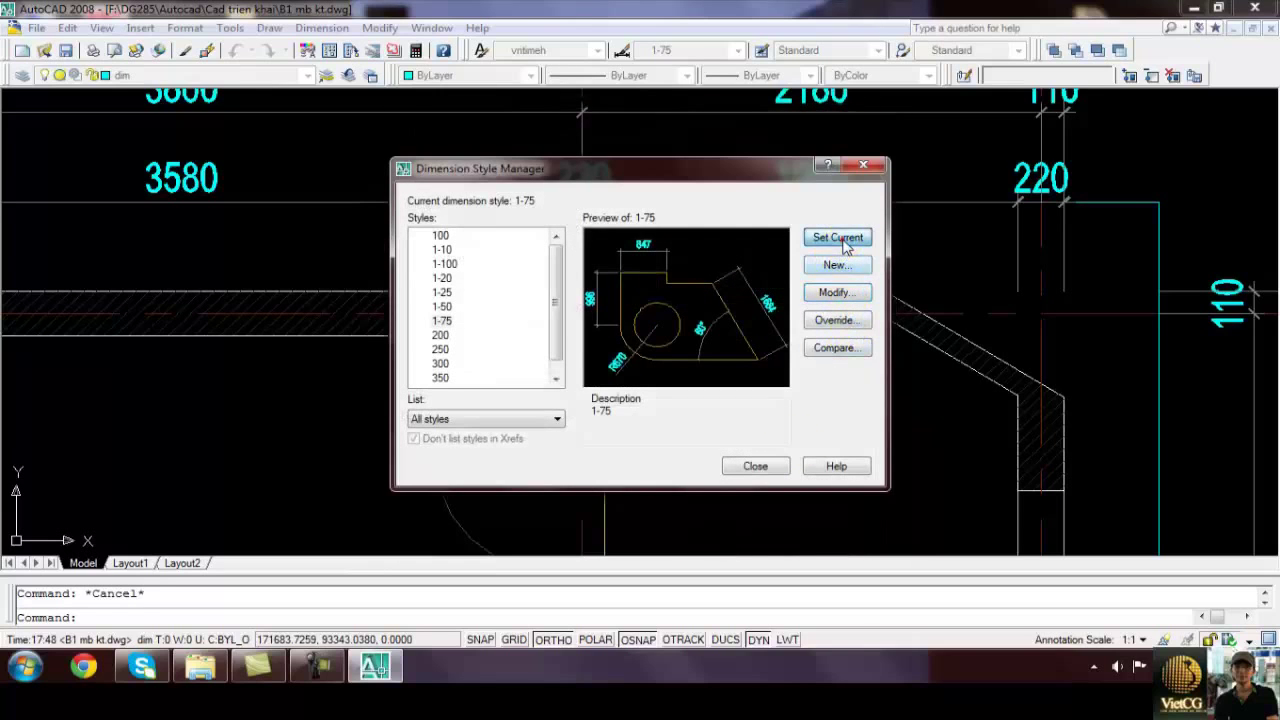
pyautogui.click(755, 467)
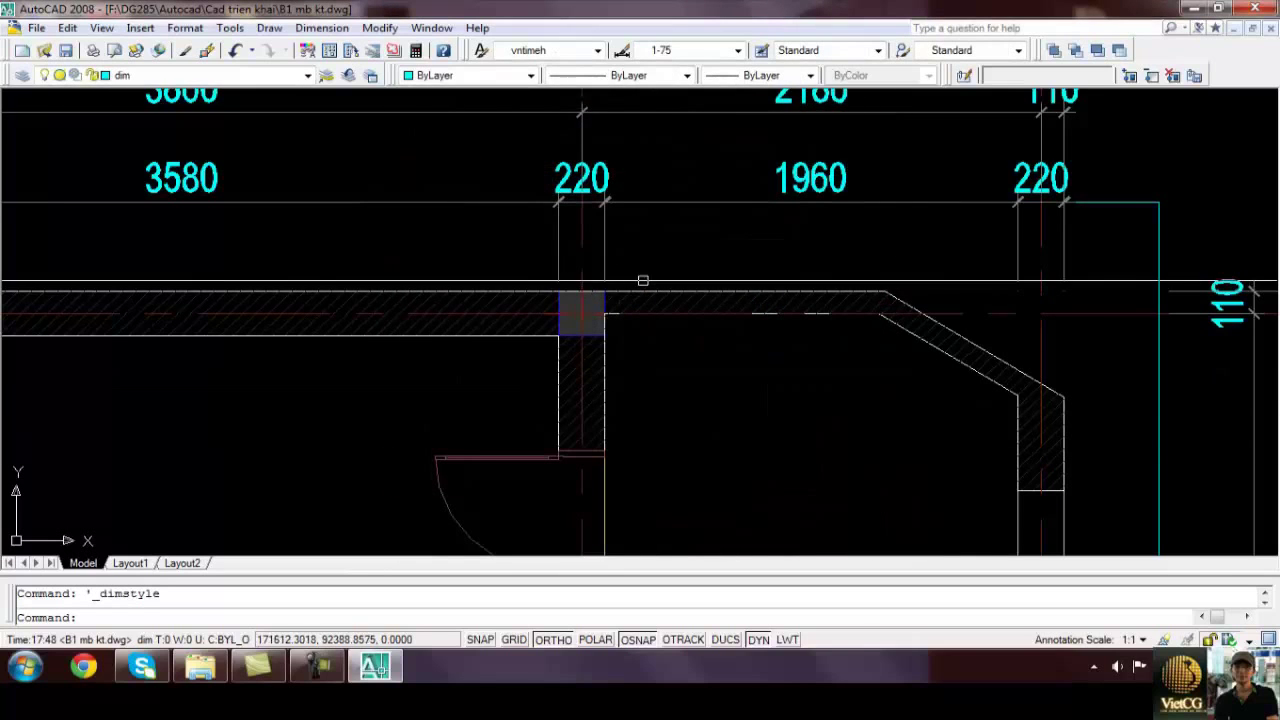